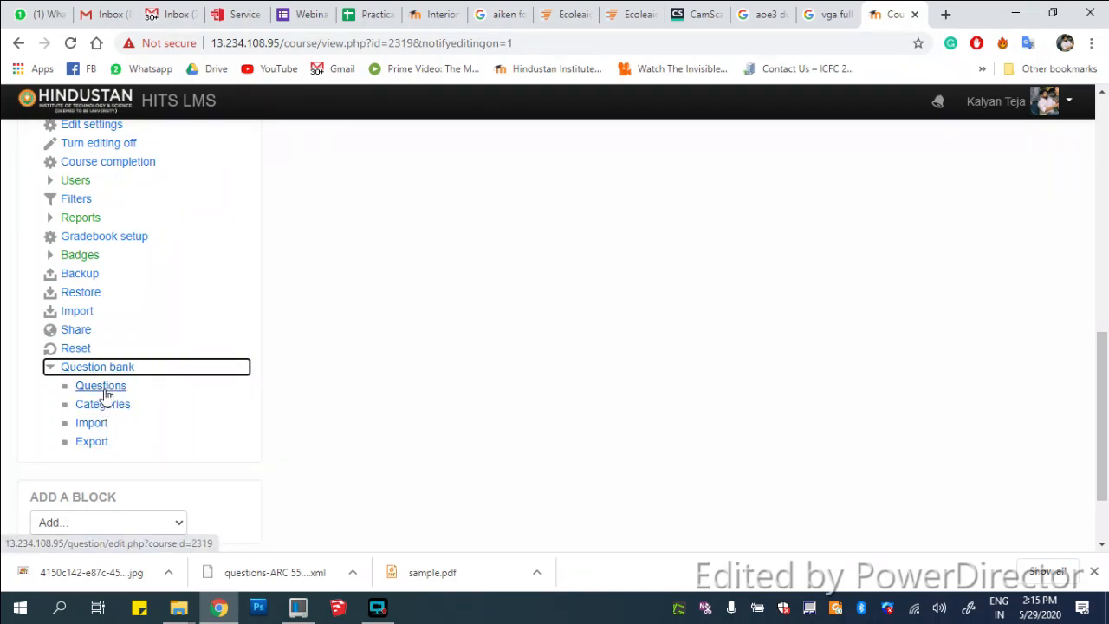
On the Categories page, rename the Default for IIPM category to 'Final Exam'.
click(100, 405)
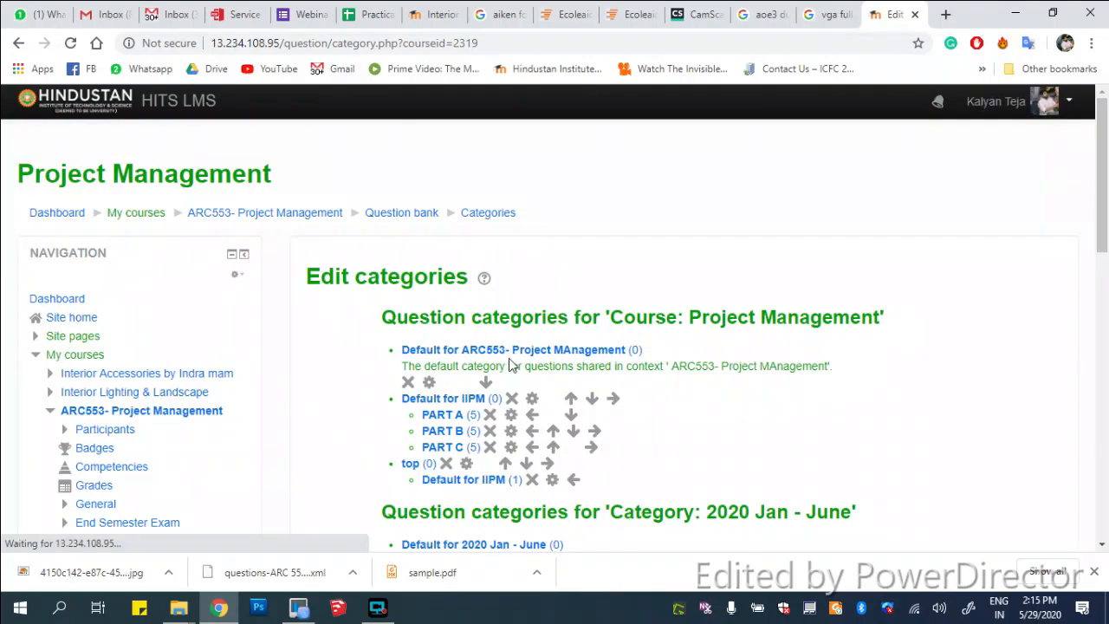
scroll(511, 364, down, 2)
scroll(511, 365, down, 1)
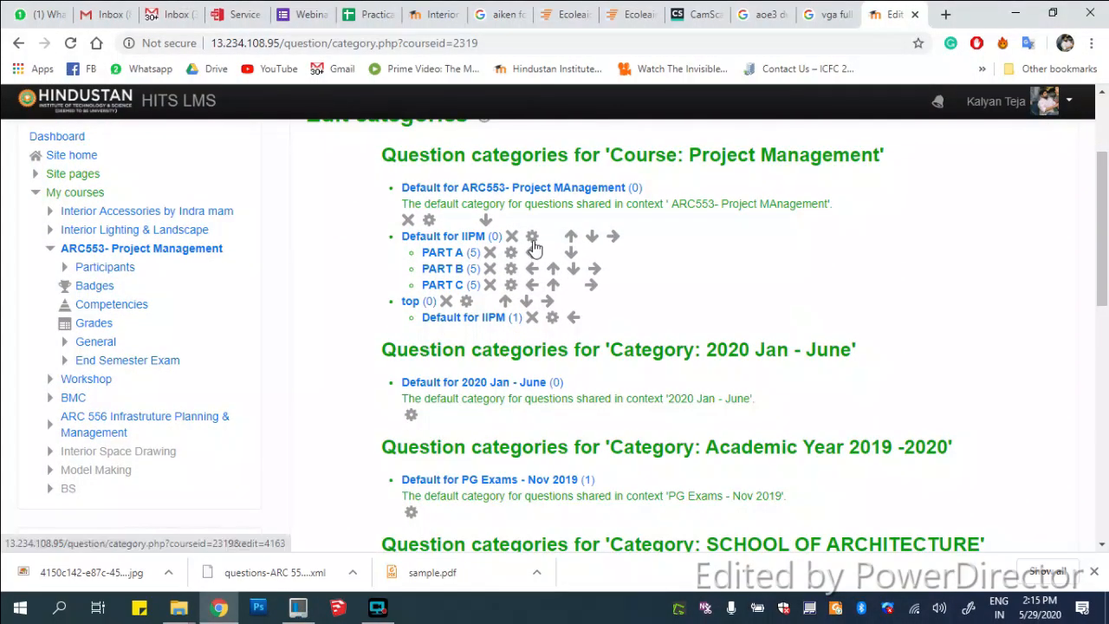
click(531, 237)
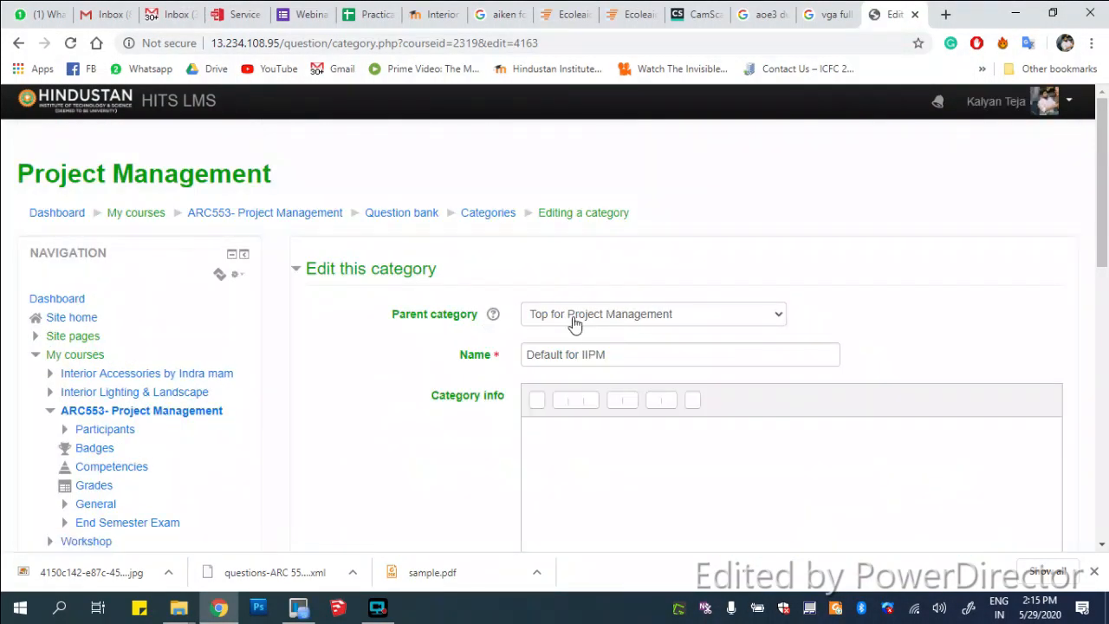
triple_click(613, 350)
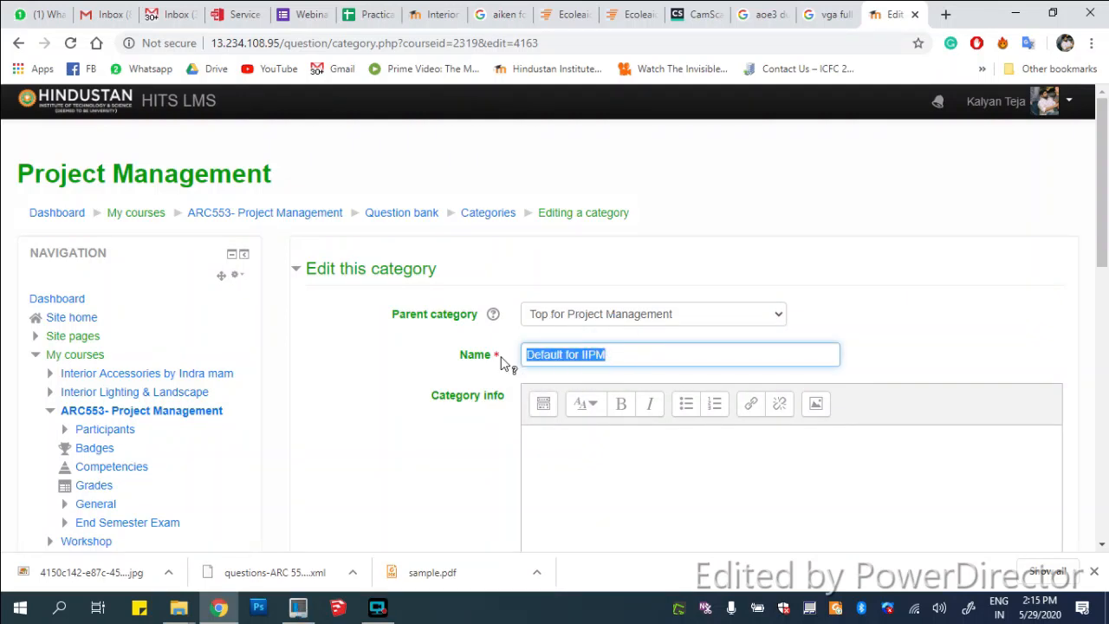
text(Fin)
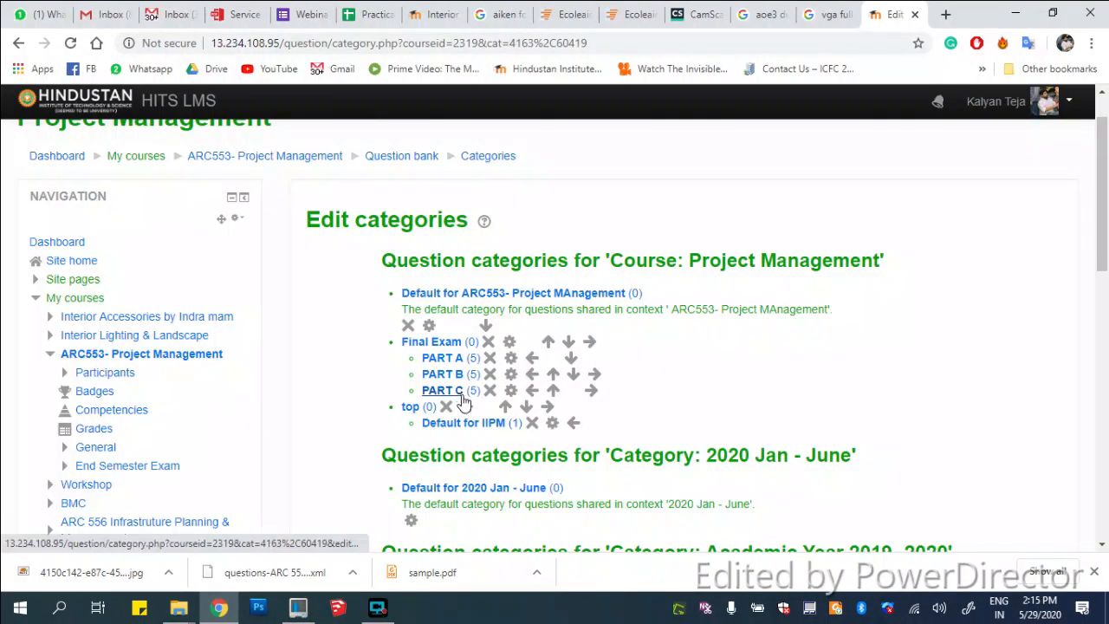
scroll(468, 400, down, 4)
scroll(474, 397, down, 2)
click(586, 364)
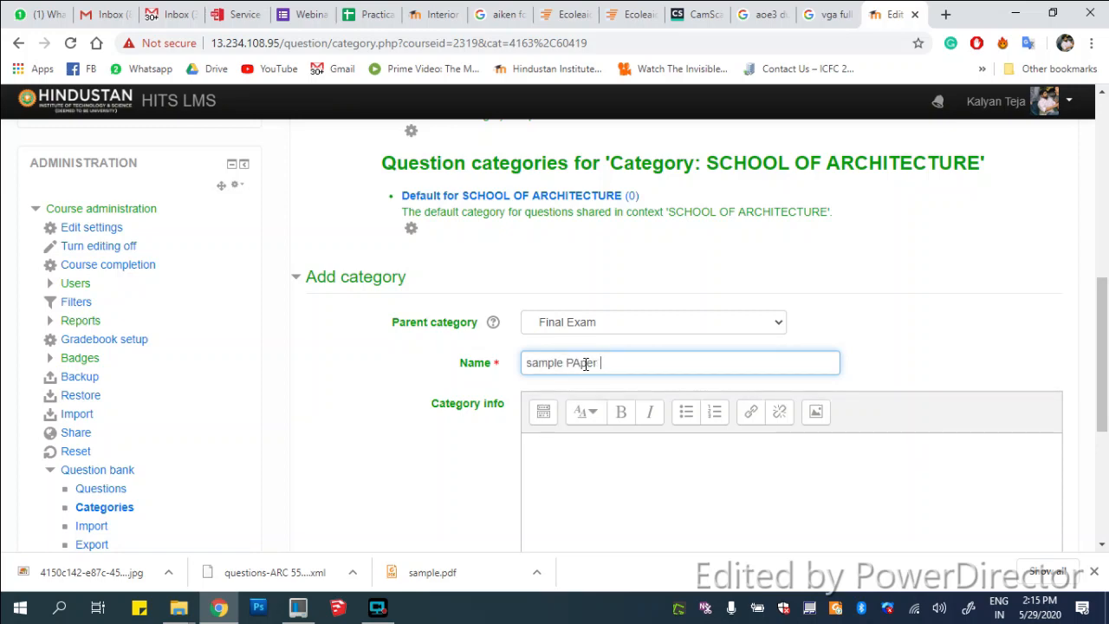
text(sample PAper)
triple_click(569, 362)
text(abc)
click(598, 325)
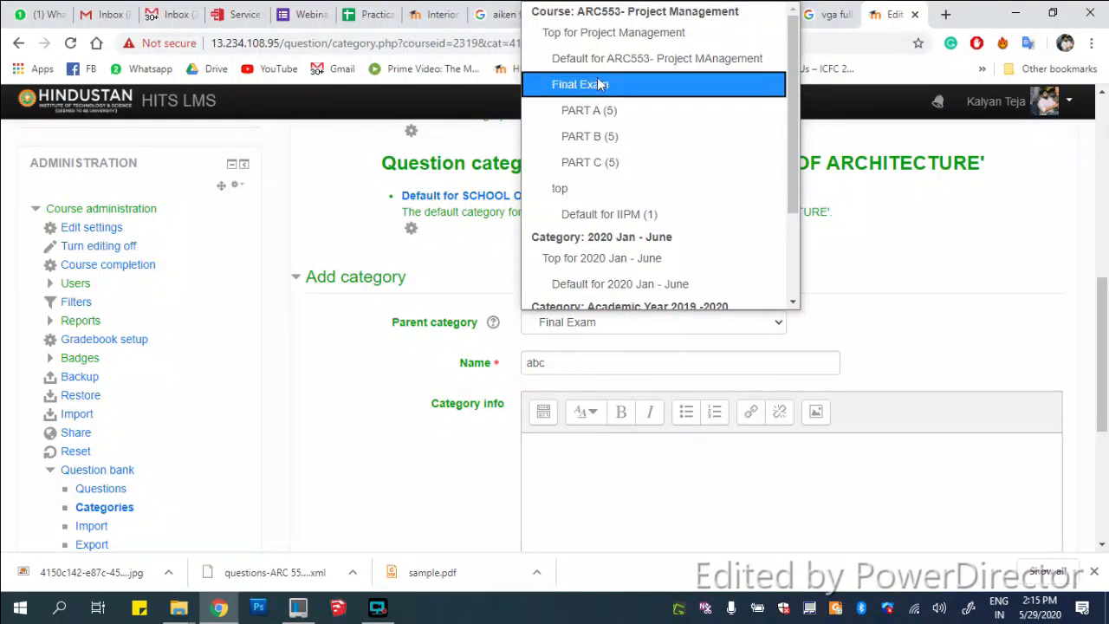
click(589, 110)
scroll(577, 368, down, 2)
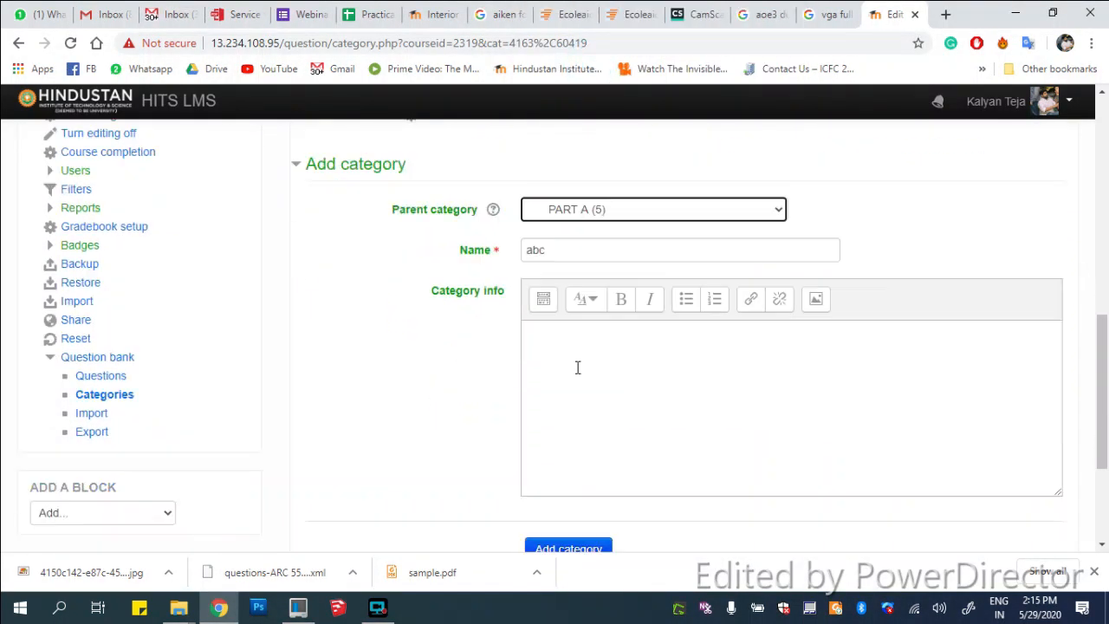
scroll(577, 368, down, 2)
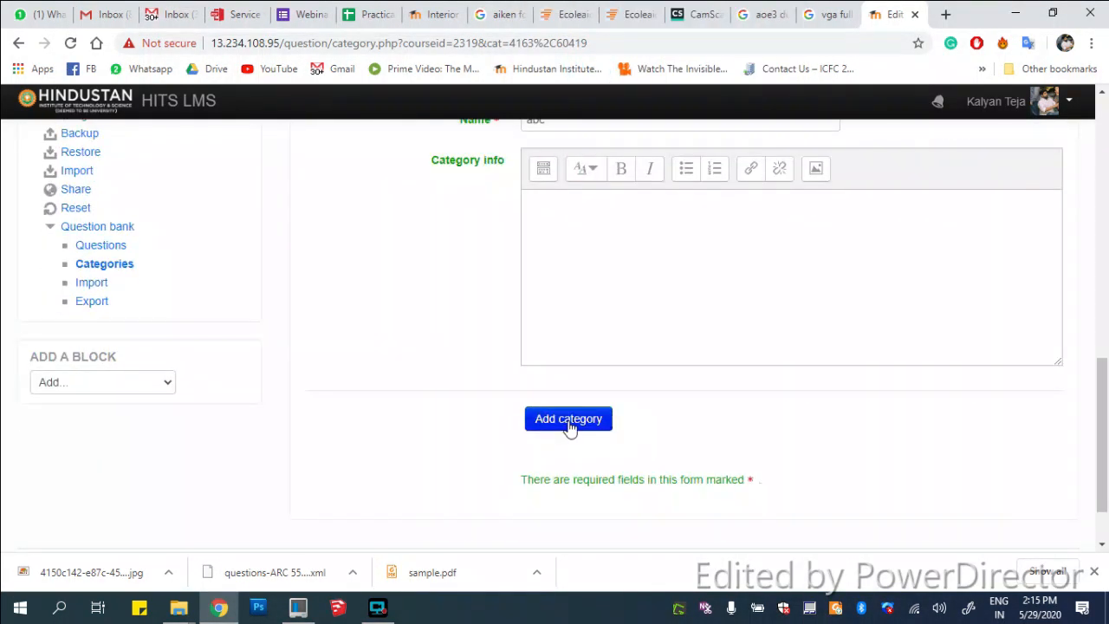
click(126, 264)
click(622, 128)
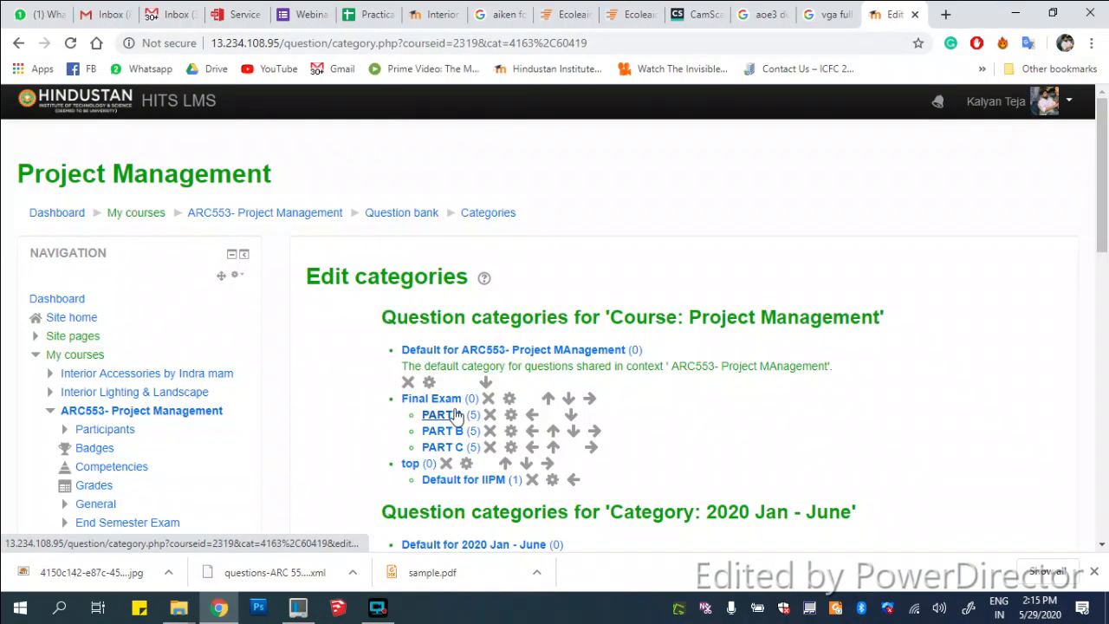
scroll(455, 414, down, 8)
scroll(455, 414, down, 2)
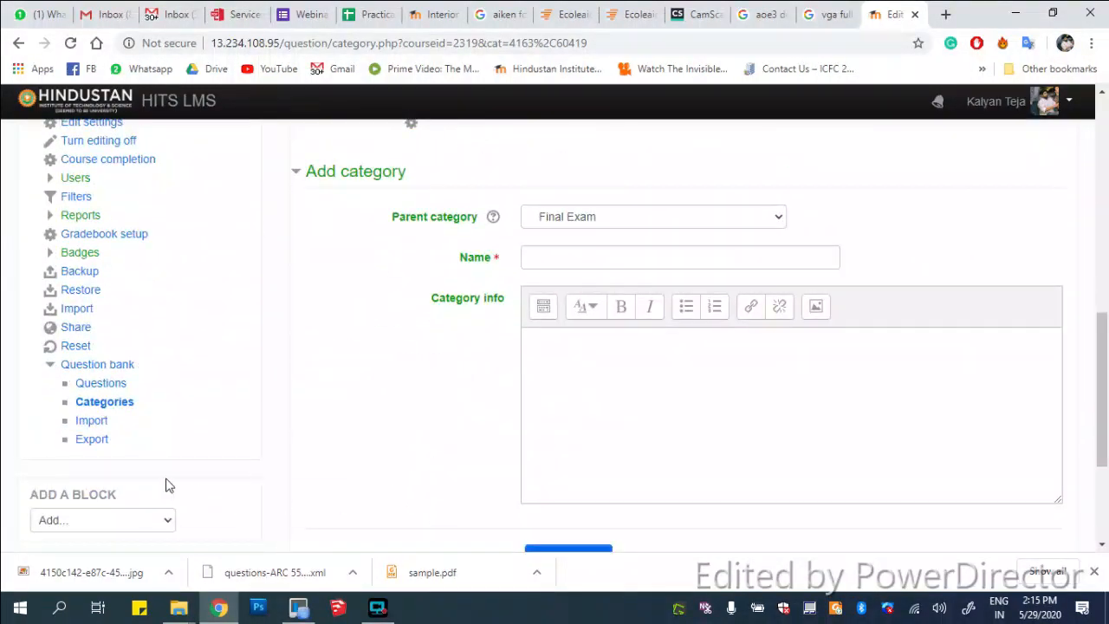
Go to the question bank's Questions list and browse the Final Exam categories.
click(108, 388)
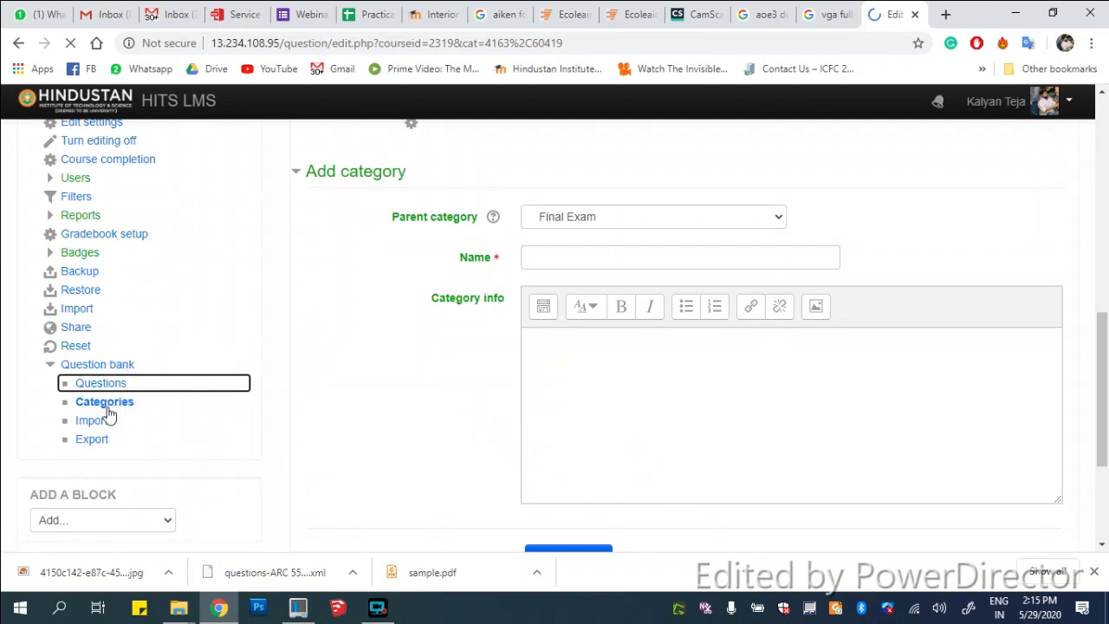
scroll(468, 469, down, 2)
scroll(467, 468, down, 2)
scroll(465, 463, up, 1)
scroll(466, 462, down, 3)
scroll(289, 448, down, 2)
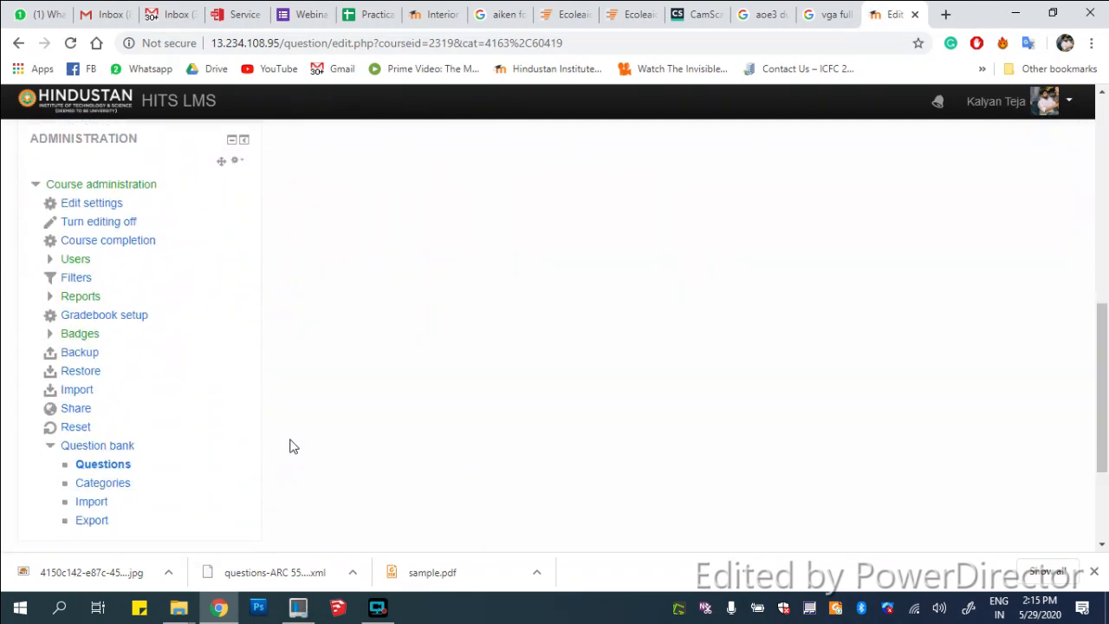
scroll(158, 483, down, 2)
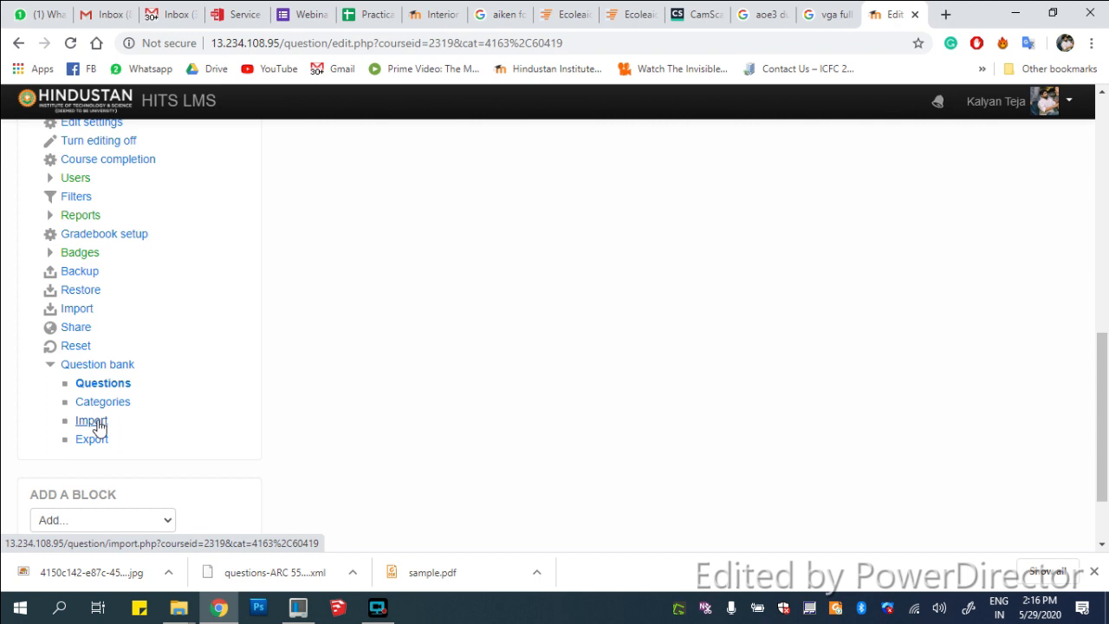
Start a Moodle XML import and pick the XML question-bank file to upload.
click(95, 422)
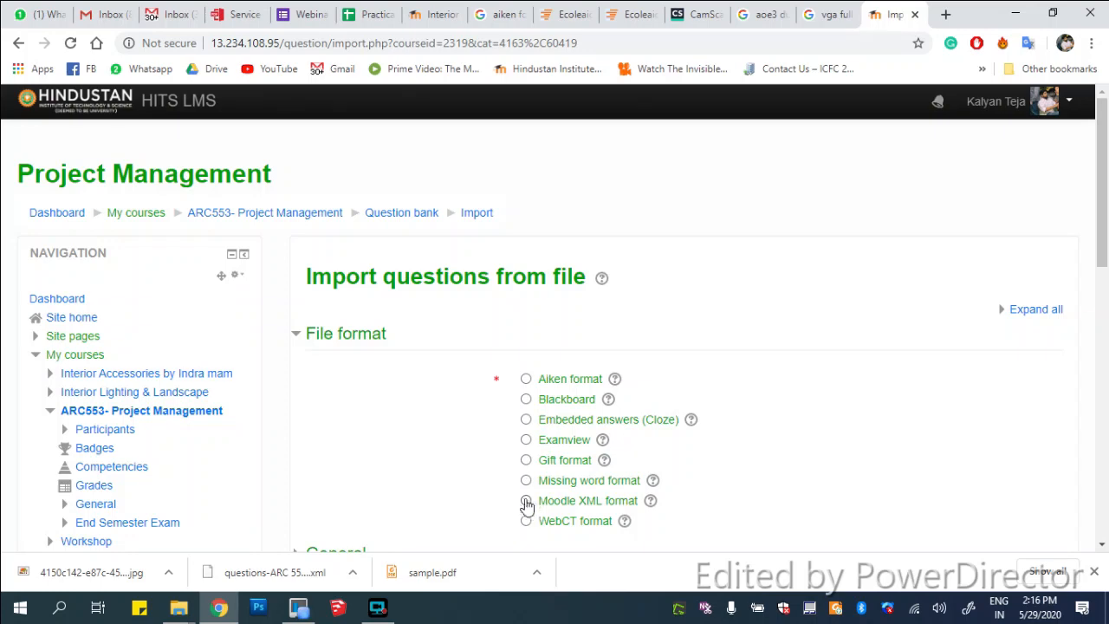
click(528, 503)
scroll(471, 445, down, 5)
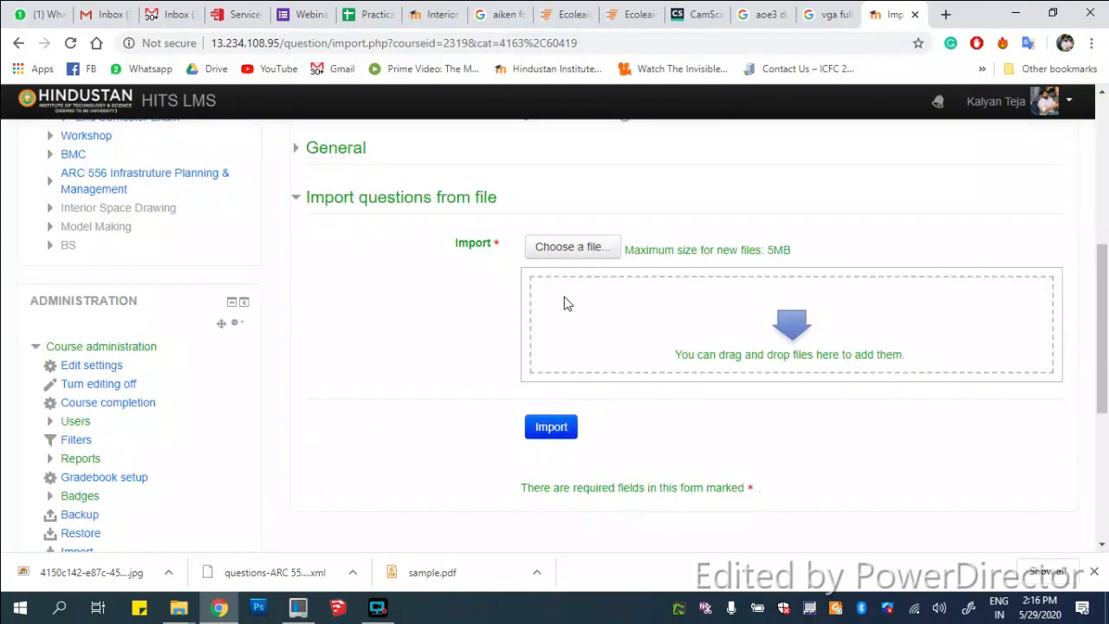
click(567, 249)
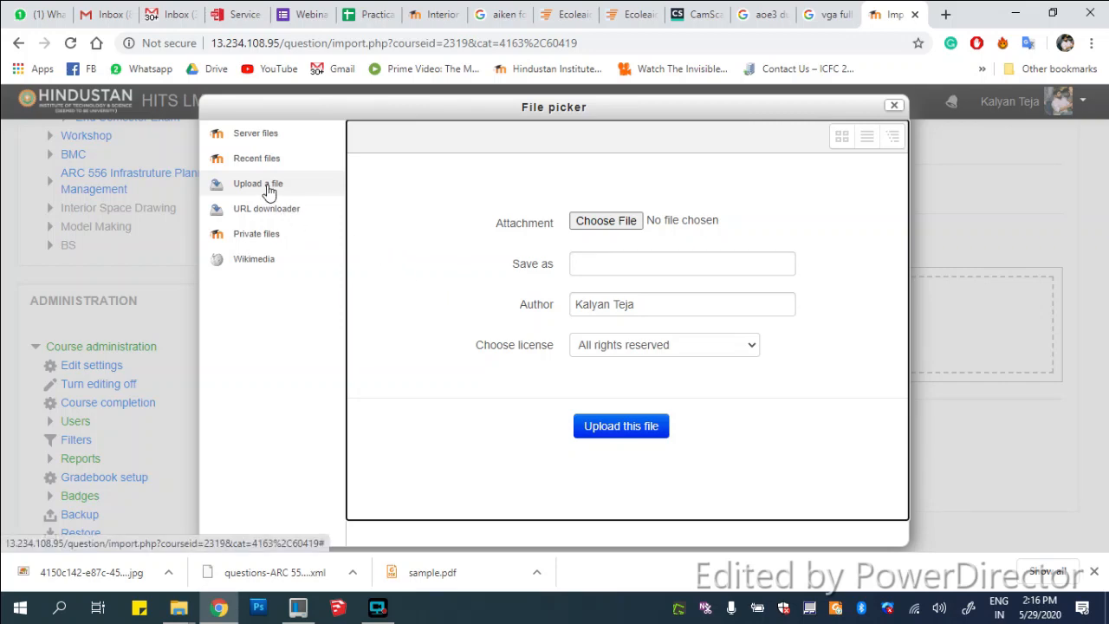
click(606, 220)
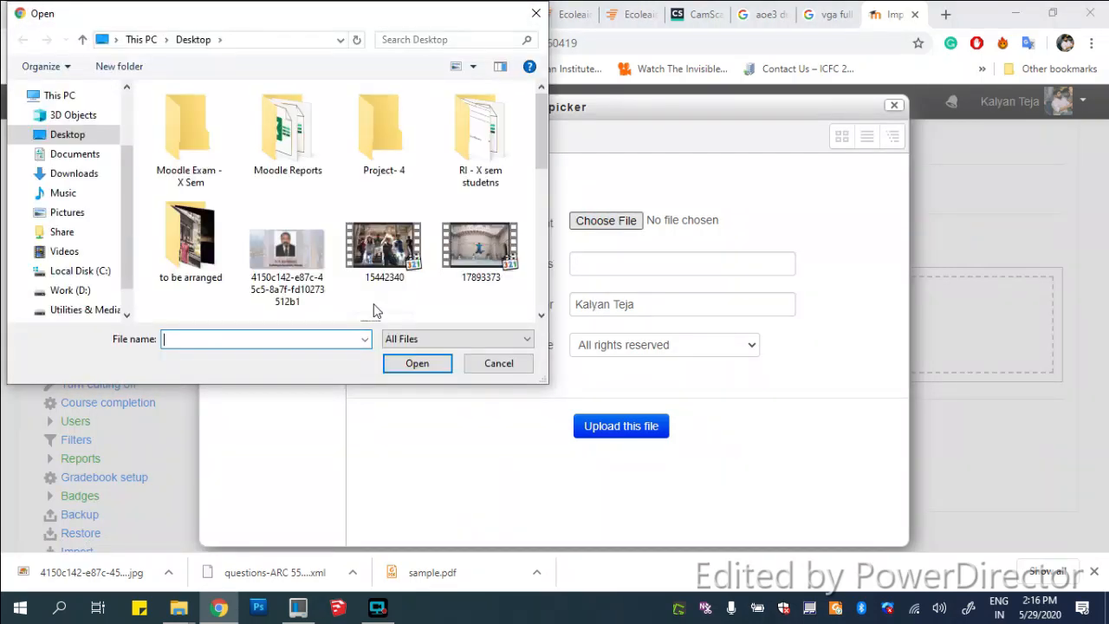
scroll(375, 310, down, 5)
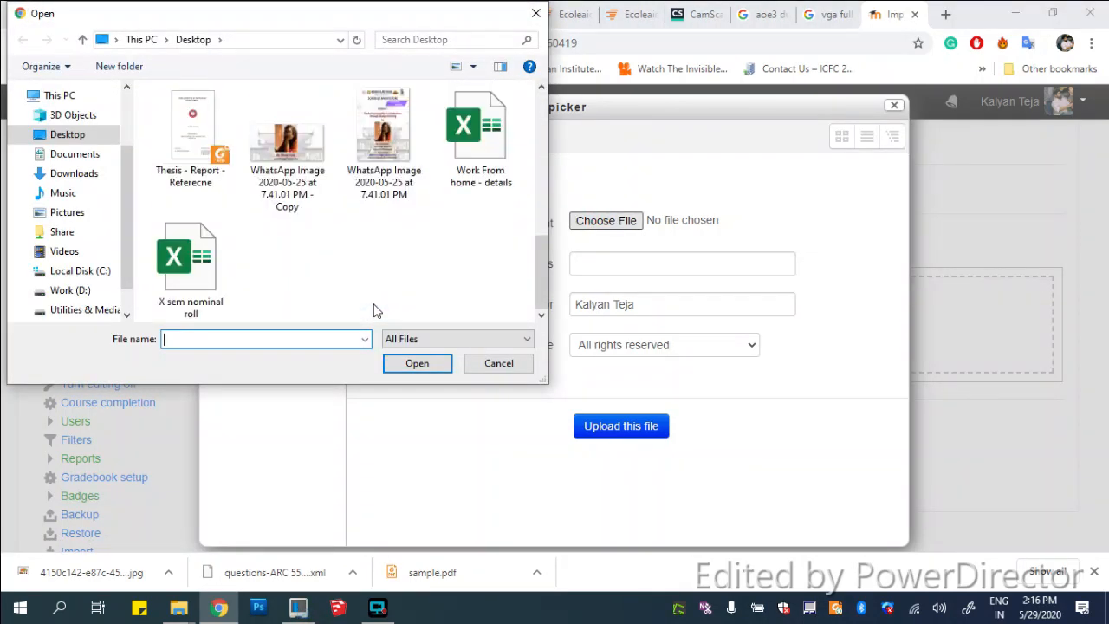
scroll(238, 266, up, 5)
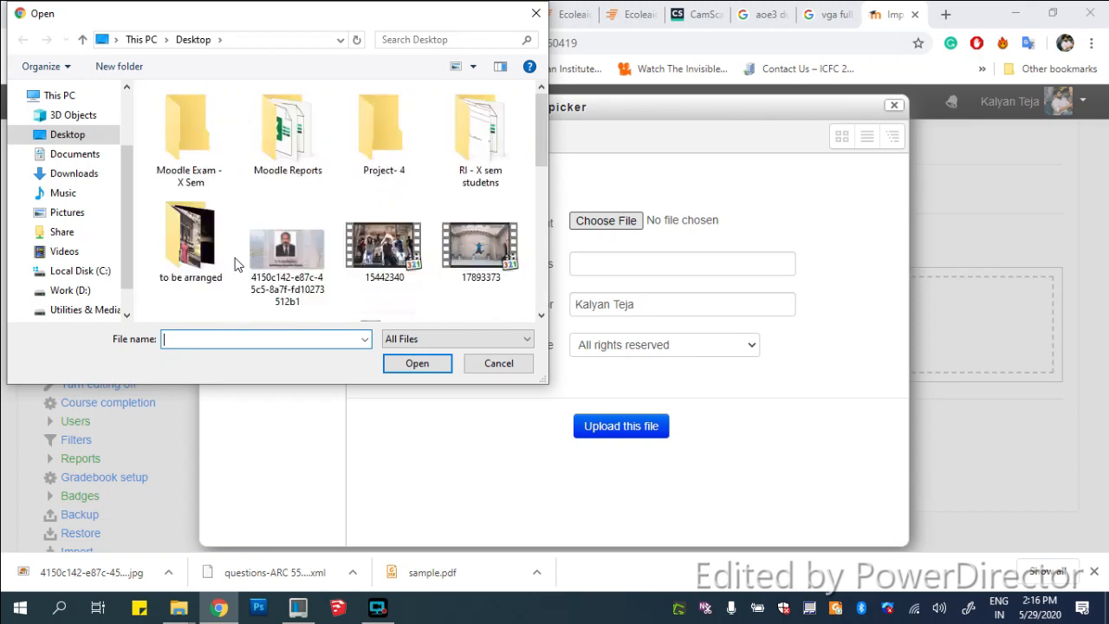
scroll(364, 246, down, 2)
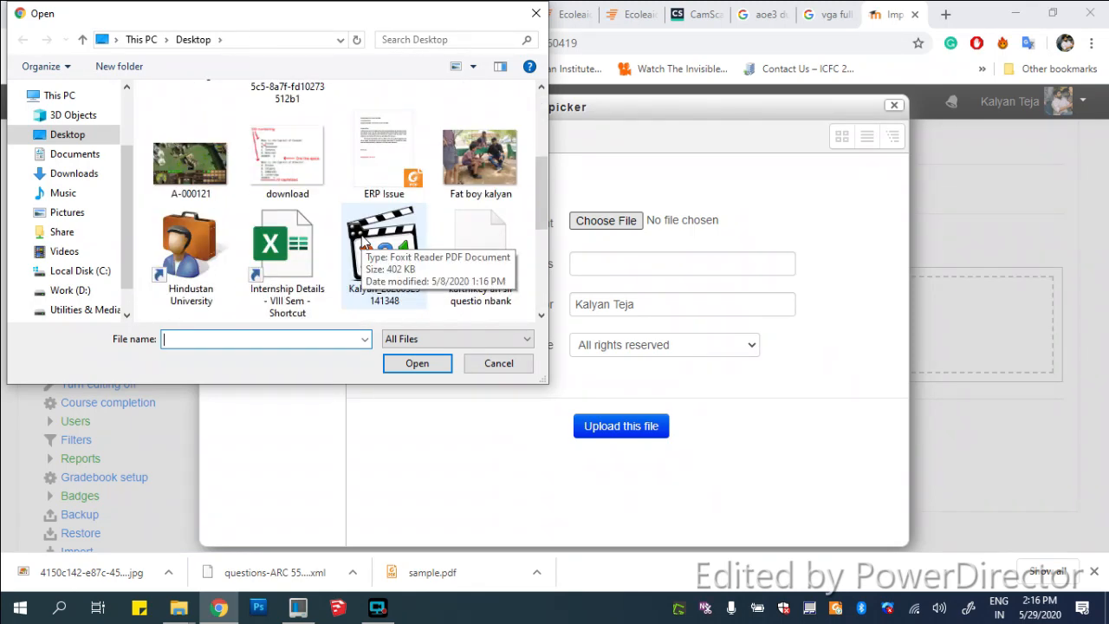
double_click(475, 238)
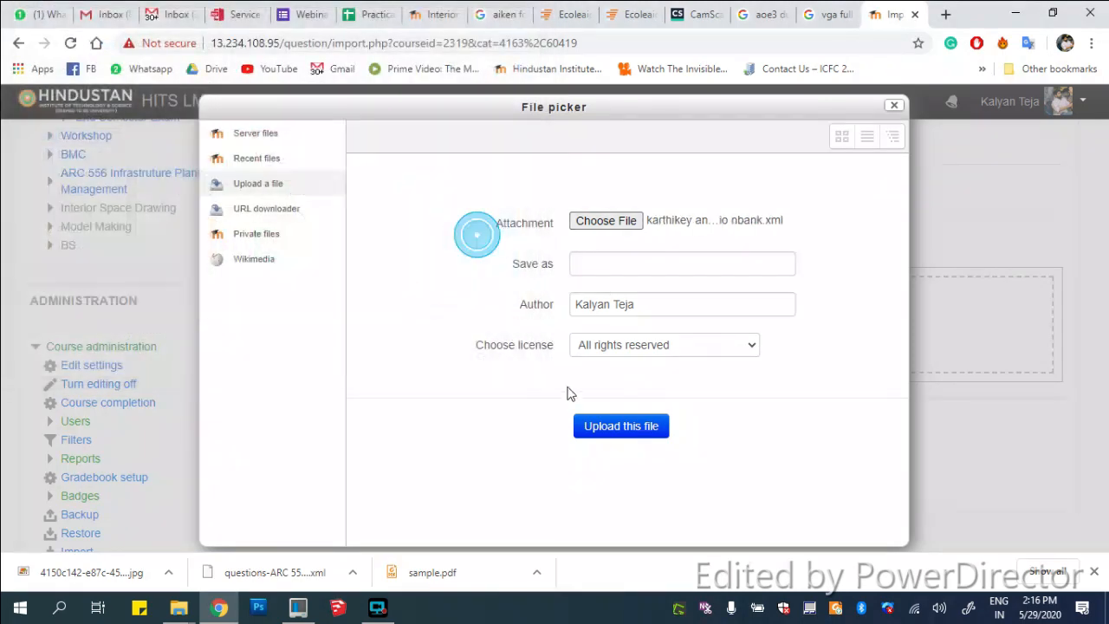
Save the file as 'Sample paper', upload it and import its 16 questions.
click(595, 256)
text(Sample paper)
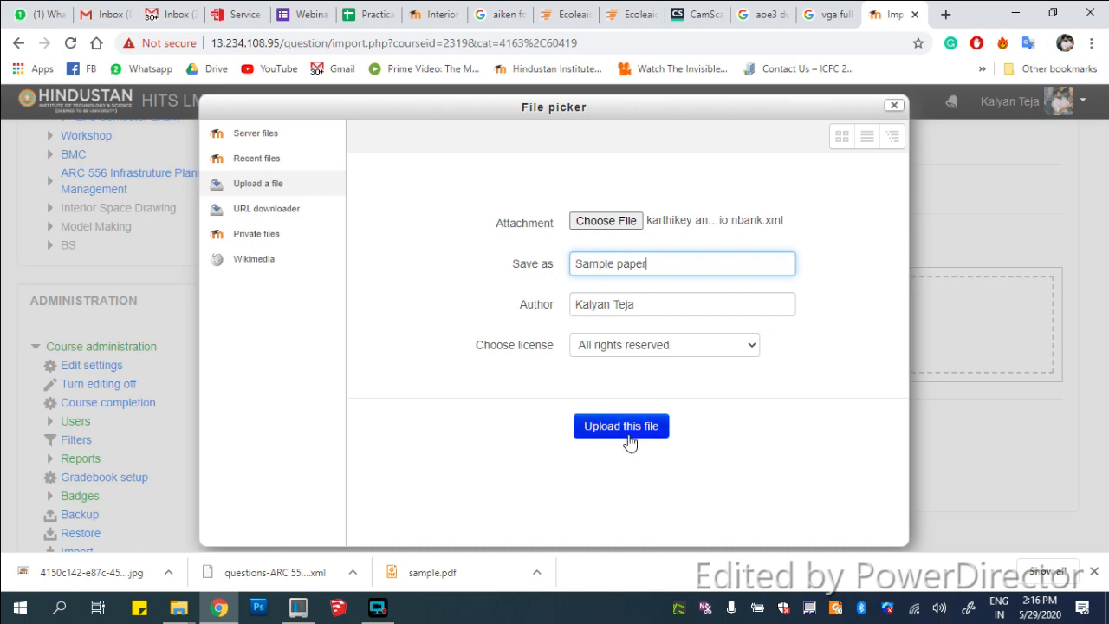
click(631, 433)
click(564, 438)
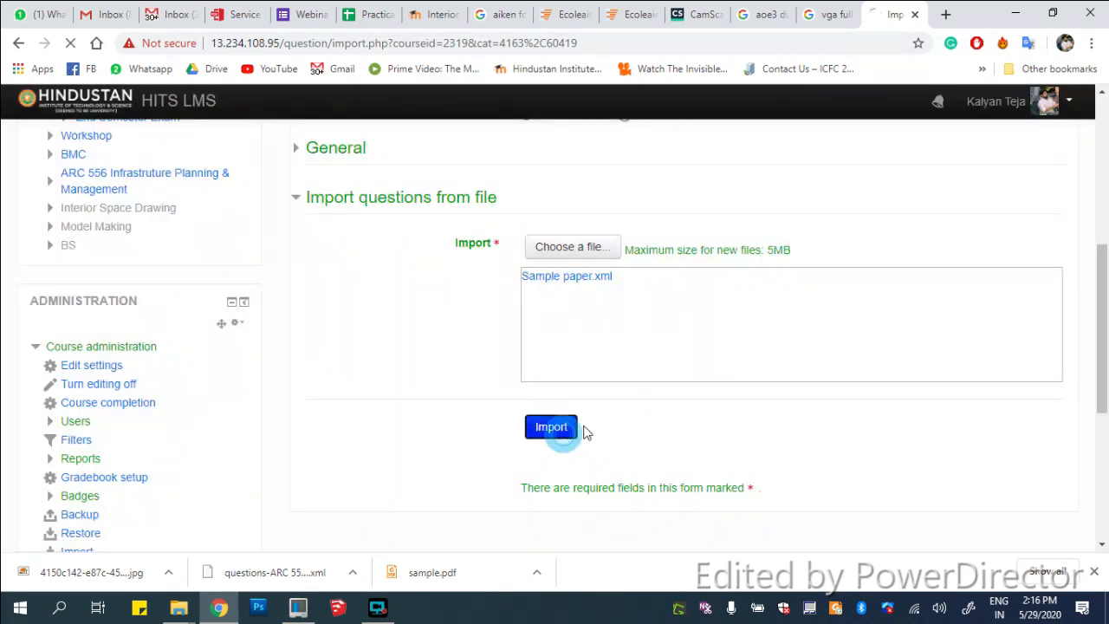
scroll(437, 275, down, 10)
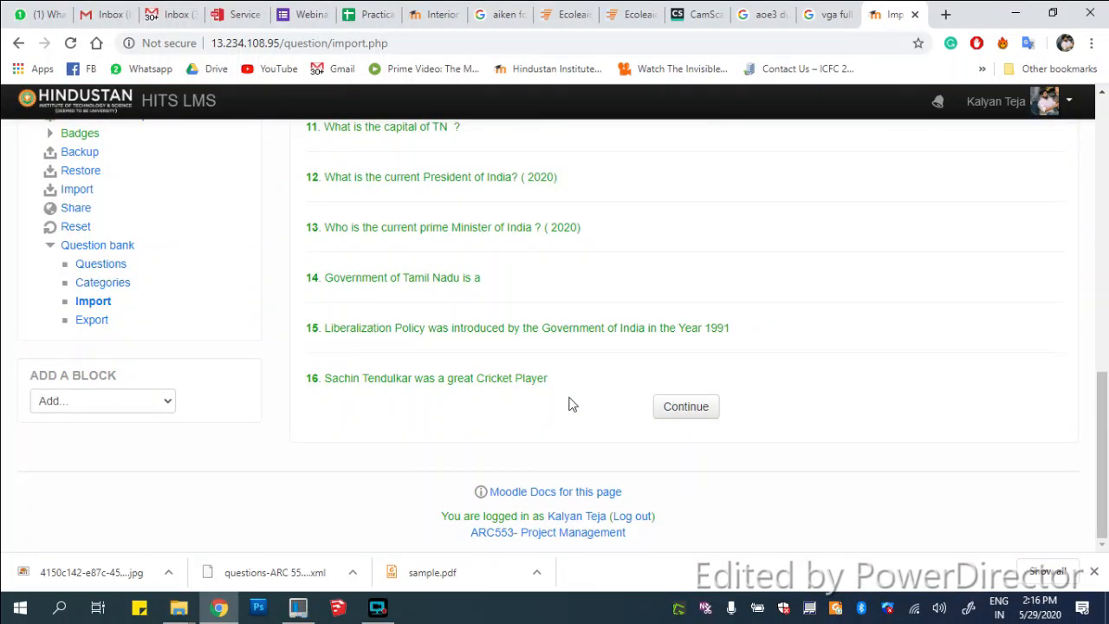
Continue to the question bank and filter the list to the PART C (7) category.
click(684, 407)
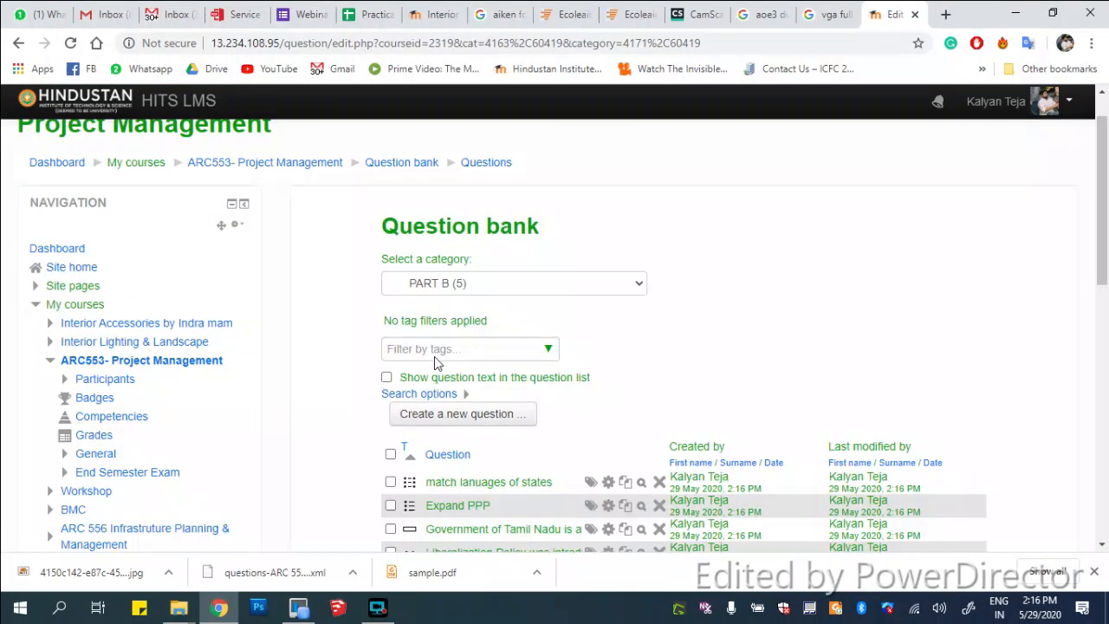
scroll(434, 357, down, 2)
click(586, 173)
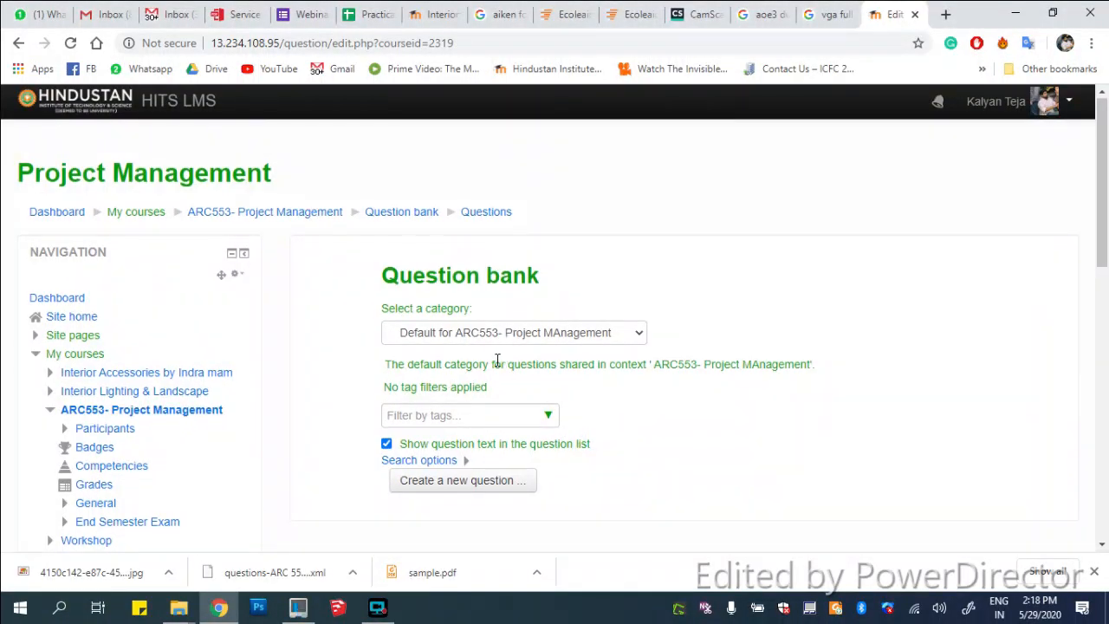
scroll(498, 355, down, 2)
scroll(165, 477, down, 6)
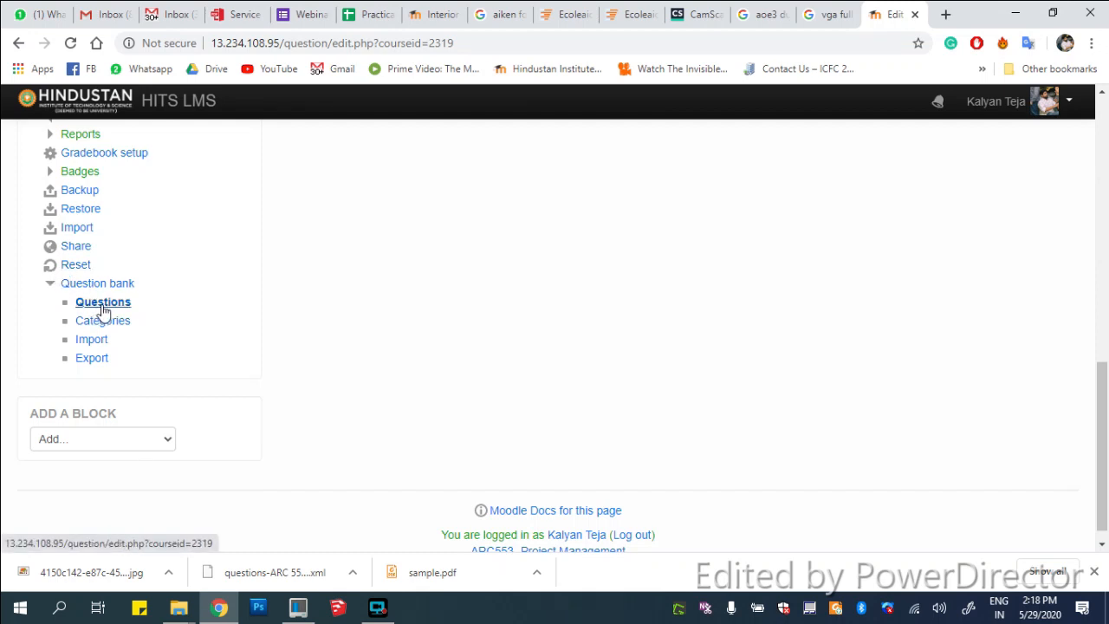
click(103, 306)
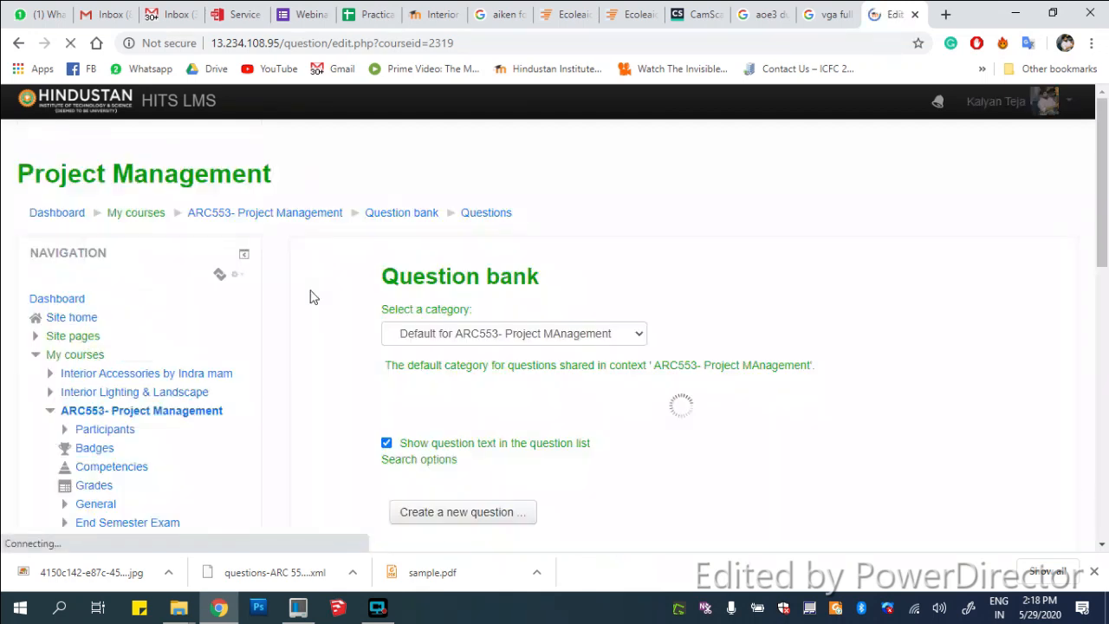
click(572, 333)
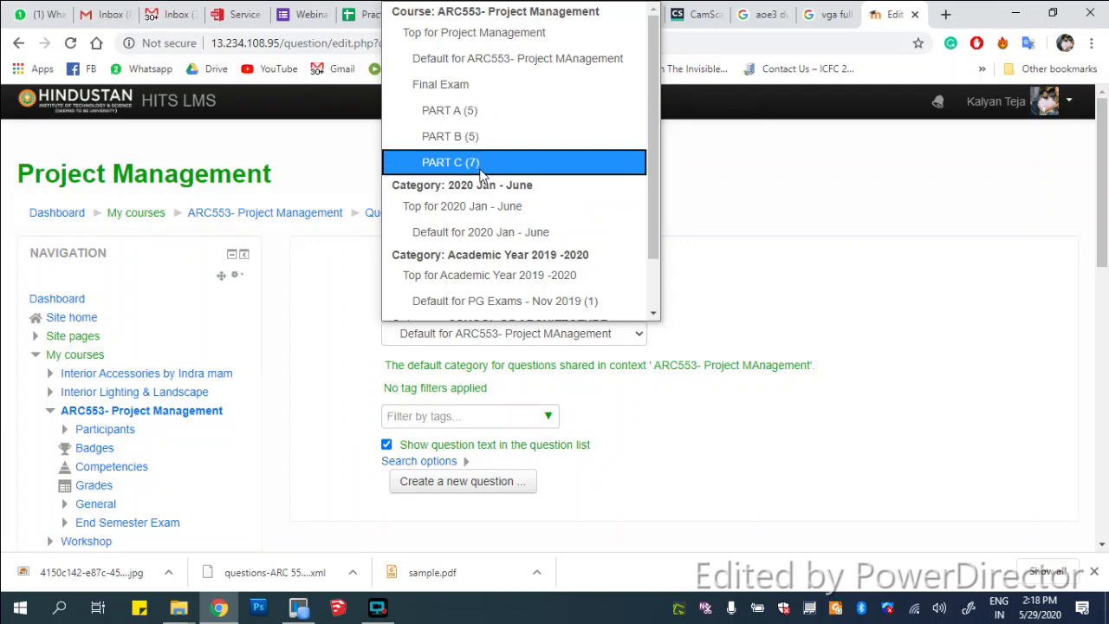
click(451, 162)
scroll(429, 346, down, 4)
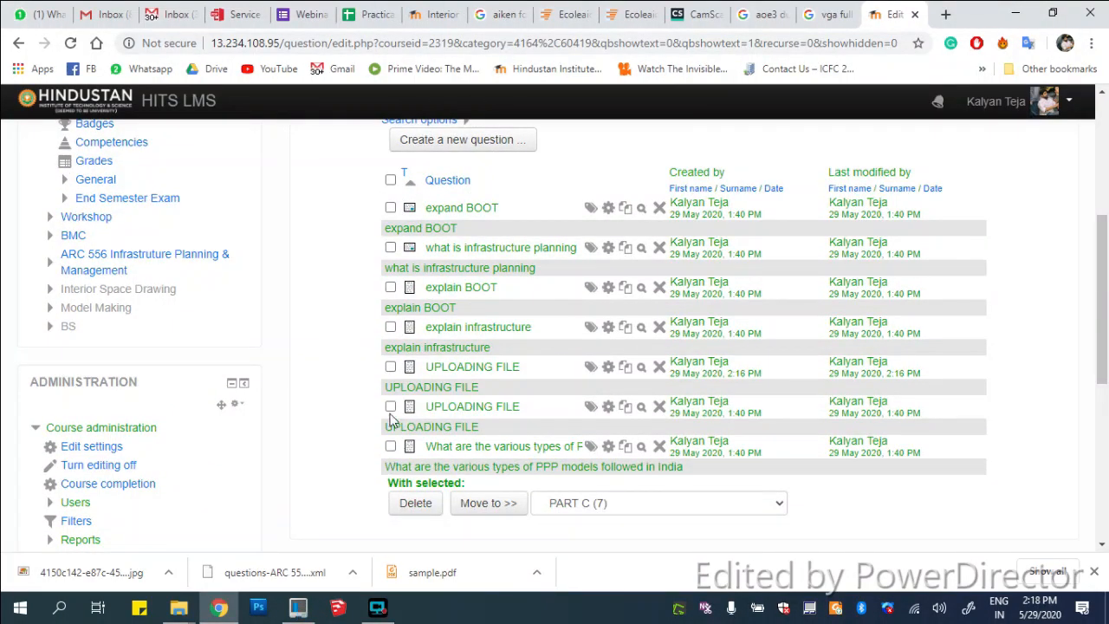
Select both UPLOADING FILE, expand BOOT, infrastructure planning and explain BOOT questions.
click(390, 406)
click(390, 366)
click(390, 208)
click(391, 248)
click(390, 287)
click(390, 326)
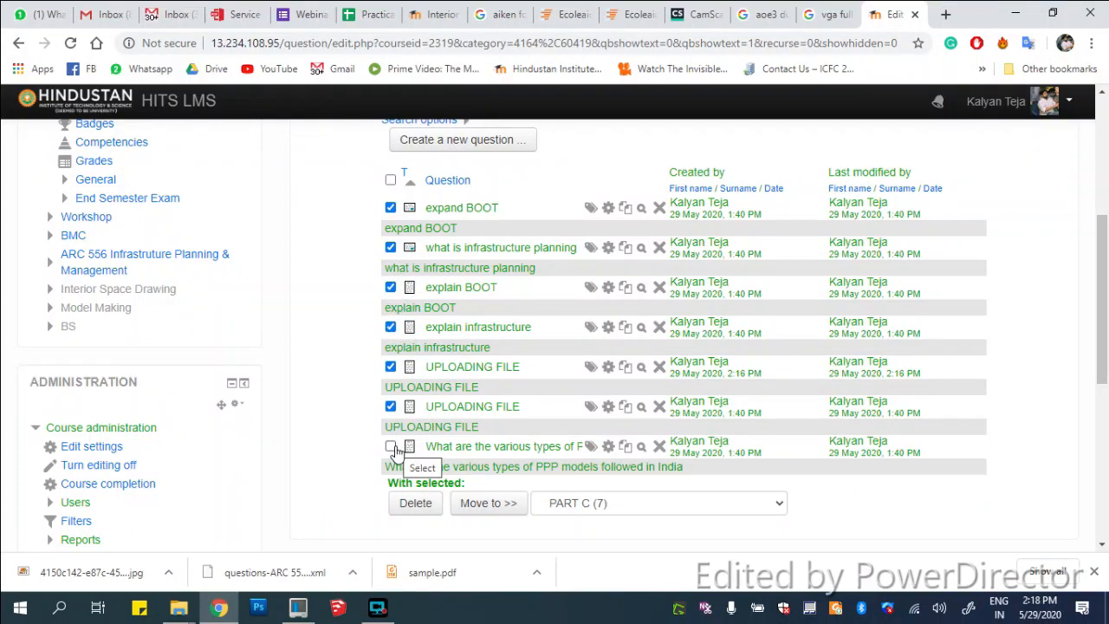
click(391, 446)
click(391, 446)
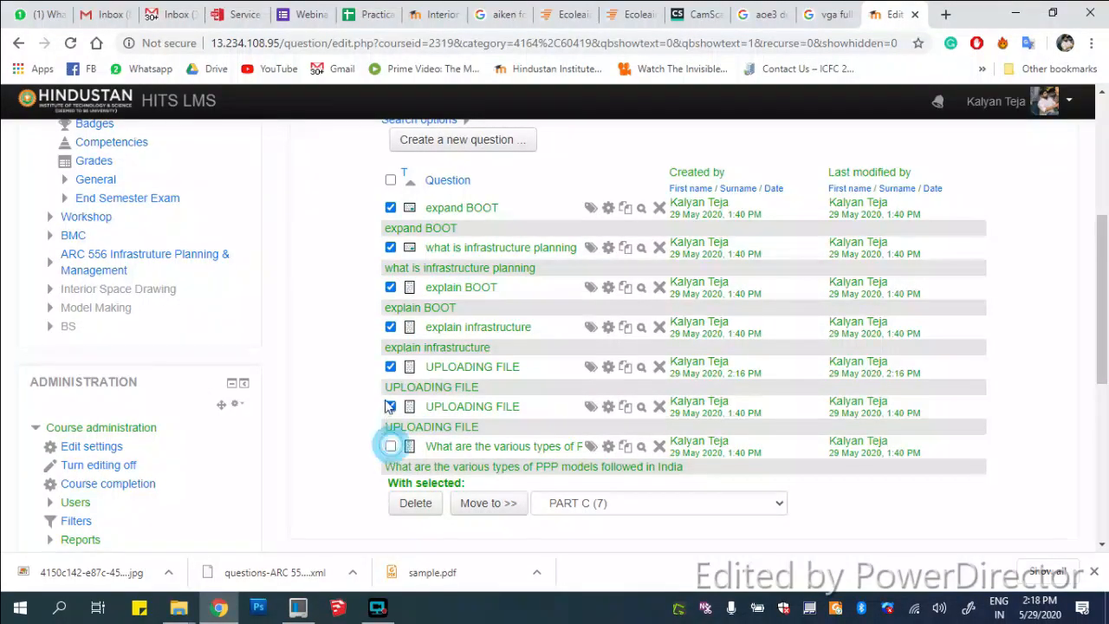
click(390, 327)
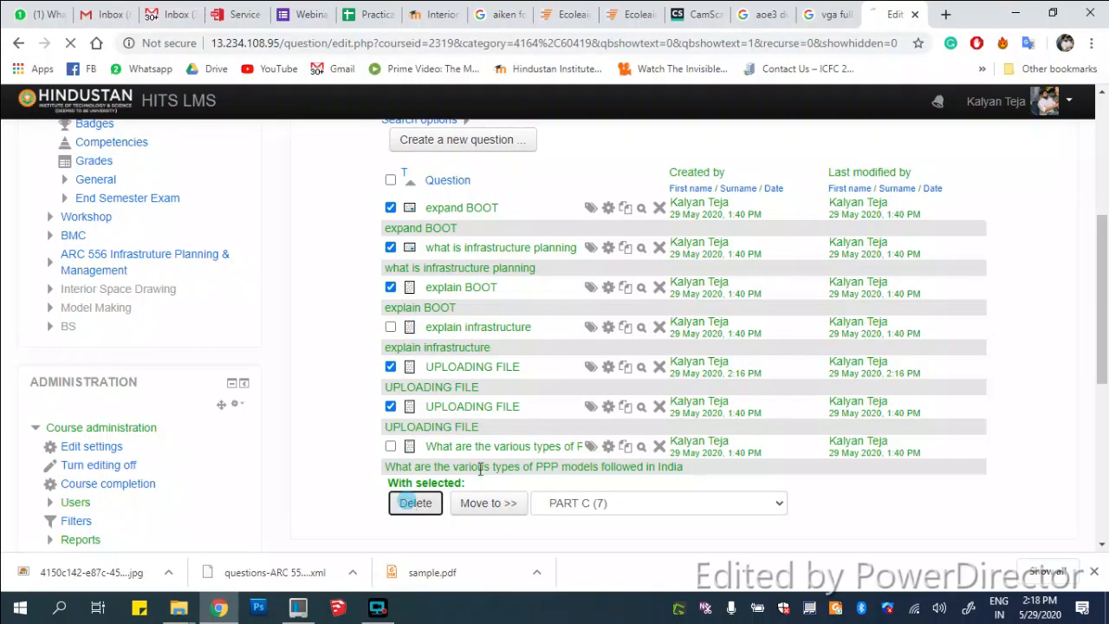
Delete the five selected PART C questions and confirm the deletion.
click(415, 502)
click(799, 471)
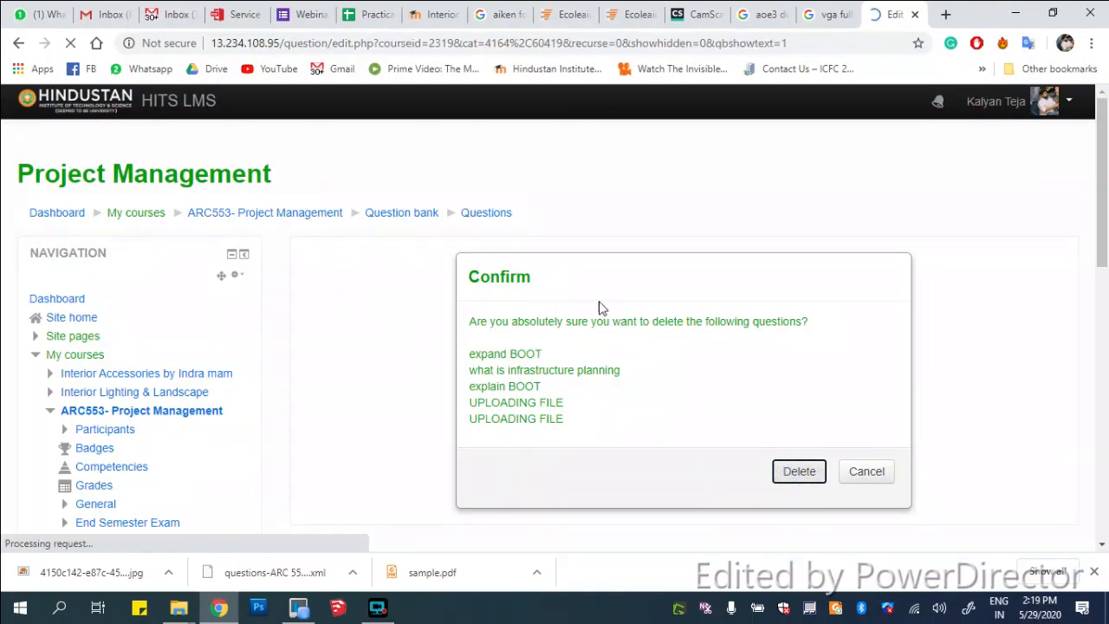
scroll(502, 373, down, 3)
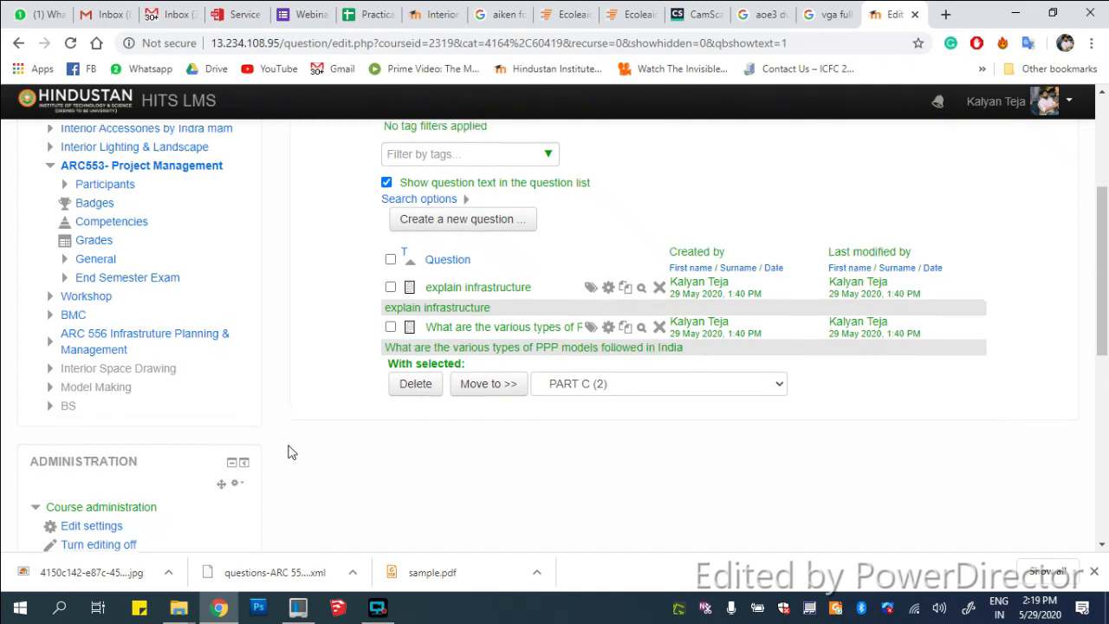
scroll(286, 442, down, 2)
scroll(278, 416, up, 1)
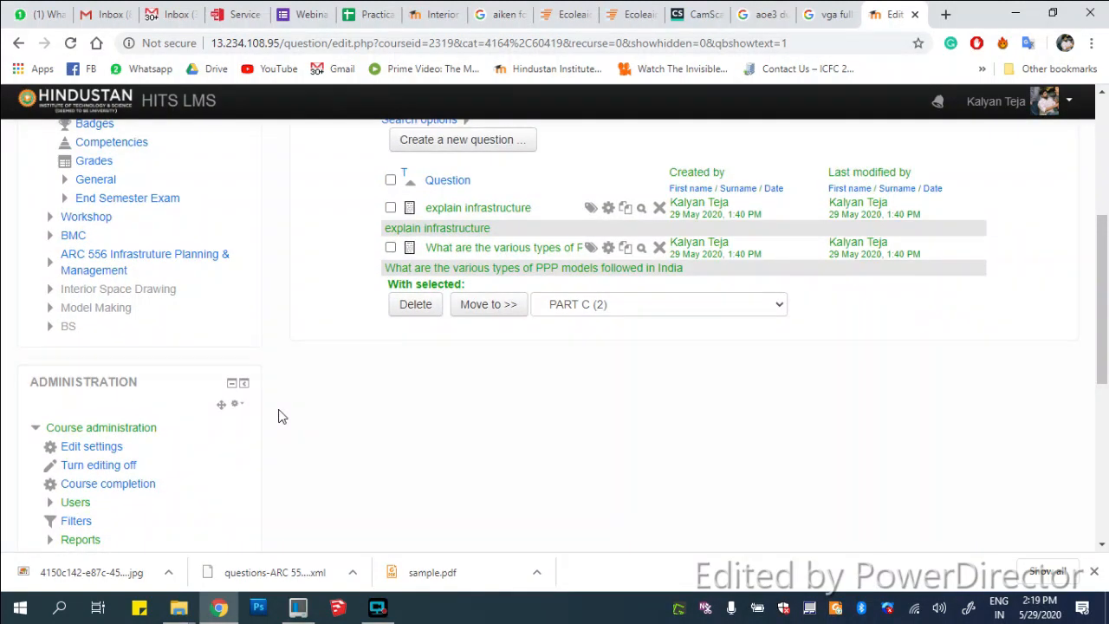
scroll(278, 417, up, 2)
Switch the question bank to the PART A (5) category.
click(505, 169)
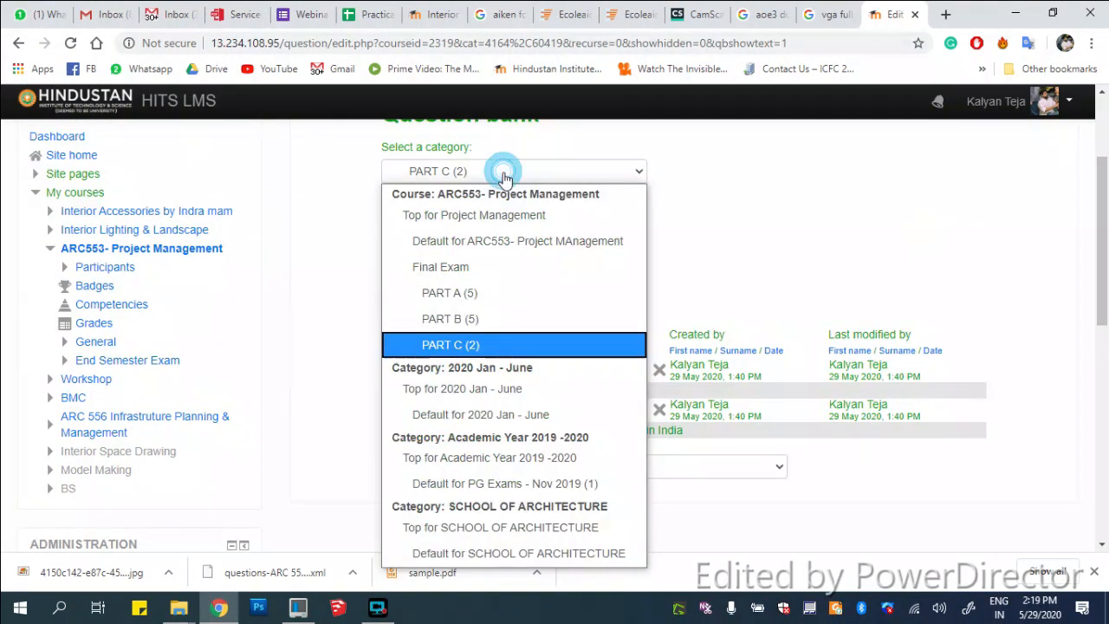
click(505, 302)
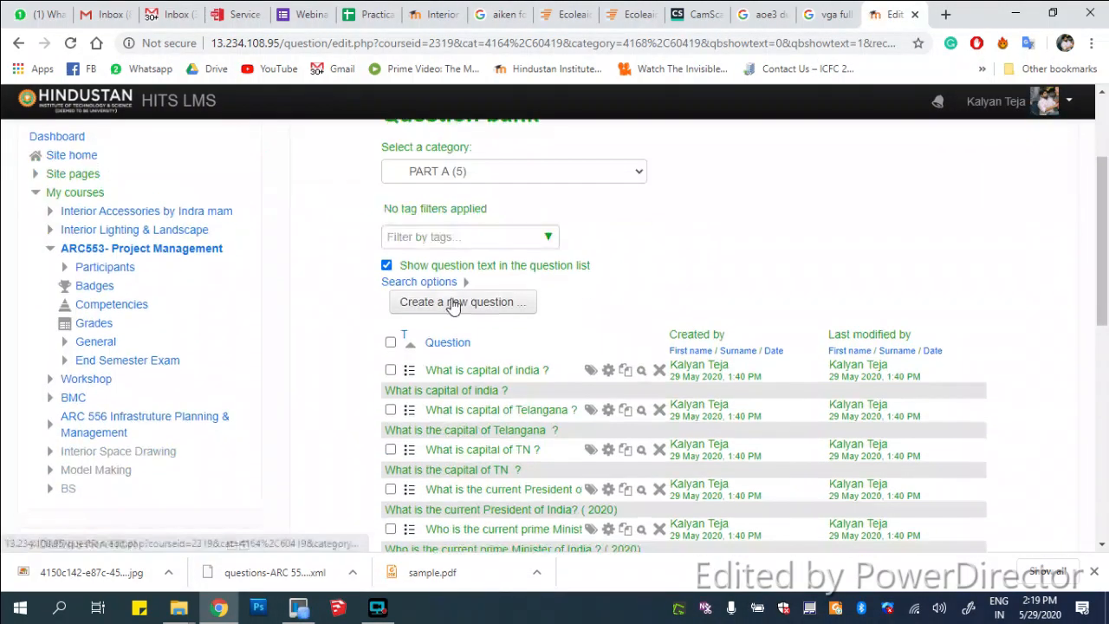
scroll(453, 305, down, 2)
scroll(450, 303, down, 1)
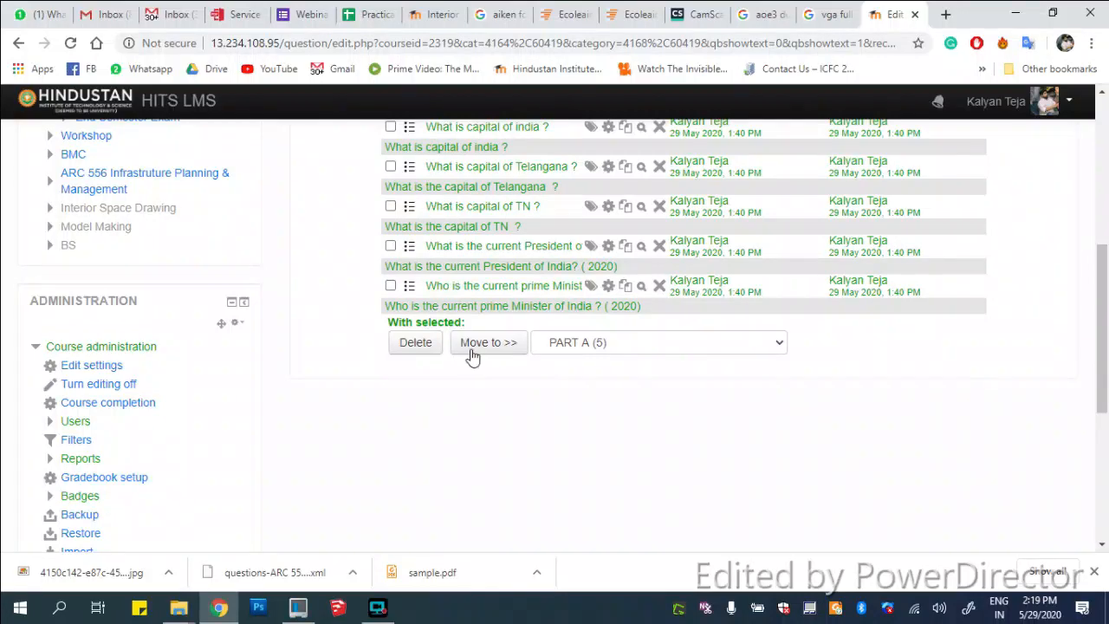
scroll(472, 357, up, 3)
Create a new Multiple choice question in PART A.
click(474, 225)
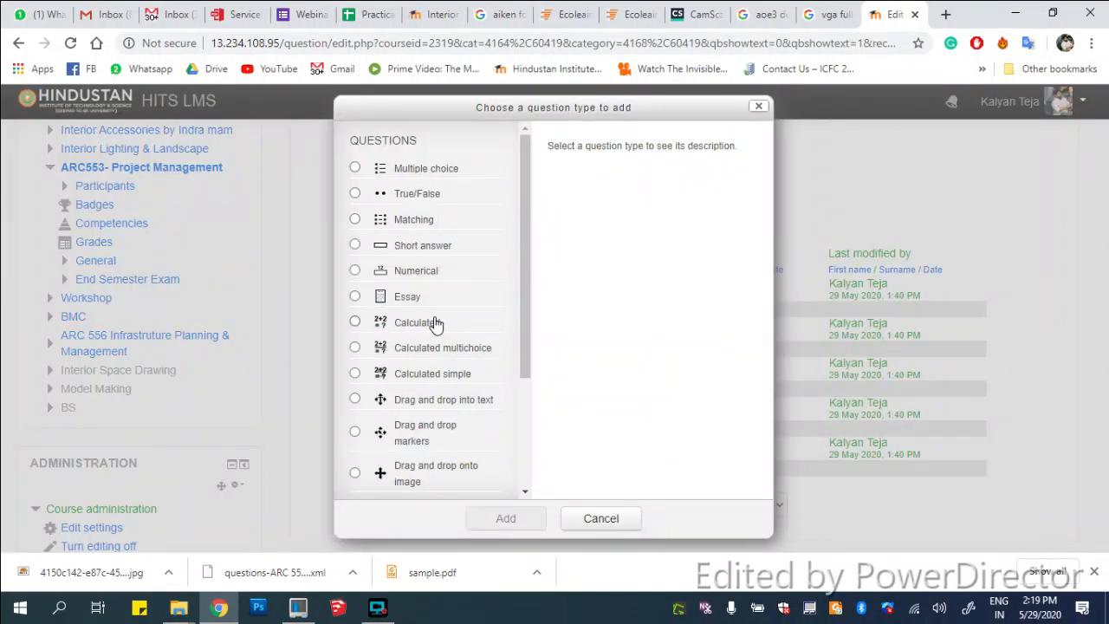
scroll(433, 328, down, 2)
scroll(433, 322, up, 2)
click(356, 169)
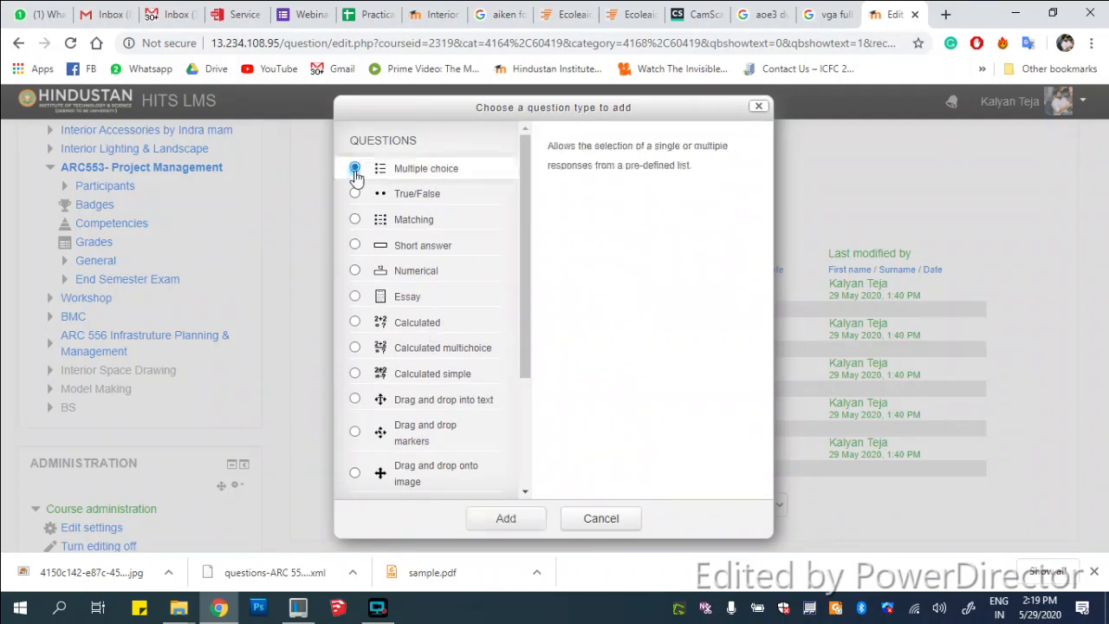
click(507, 520)
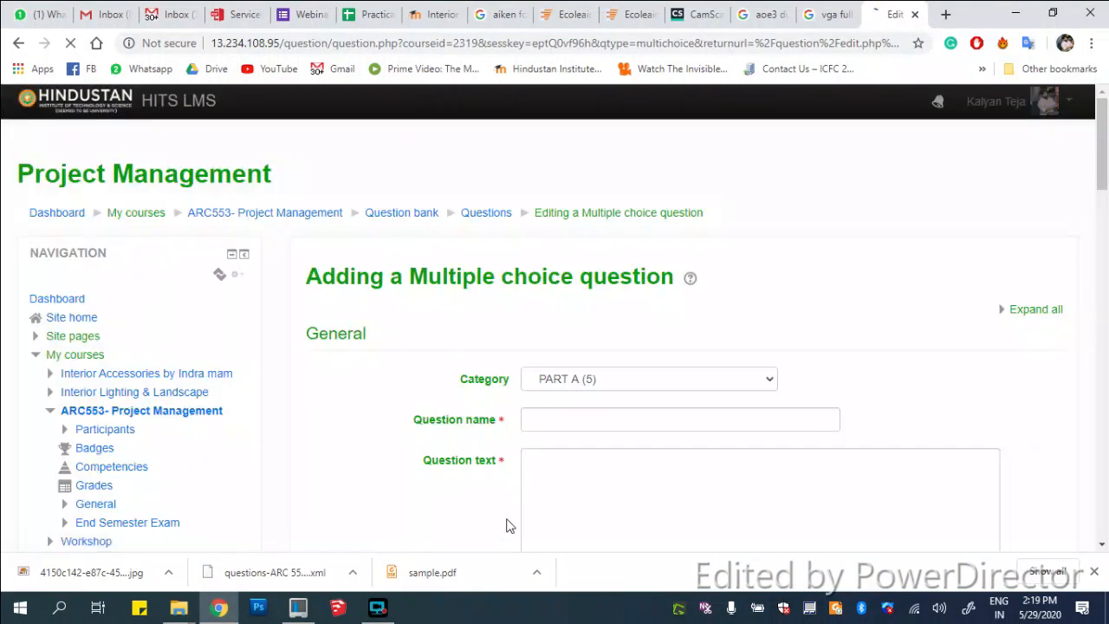
Name the question 'How many continents are there ?'.
scroll(552, 404, down, 1)
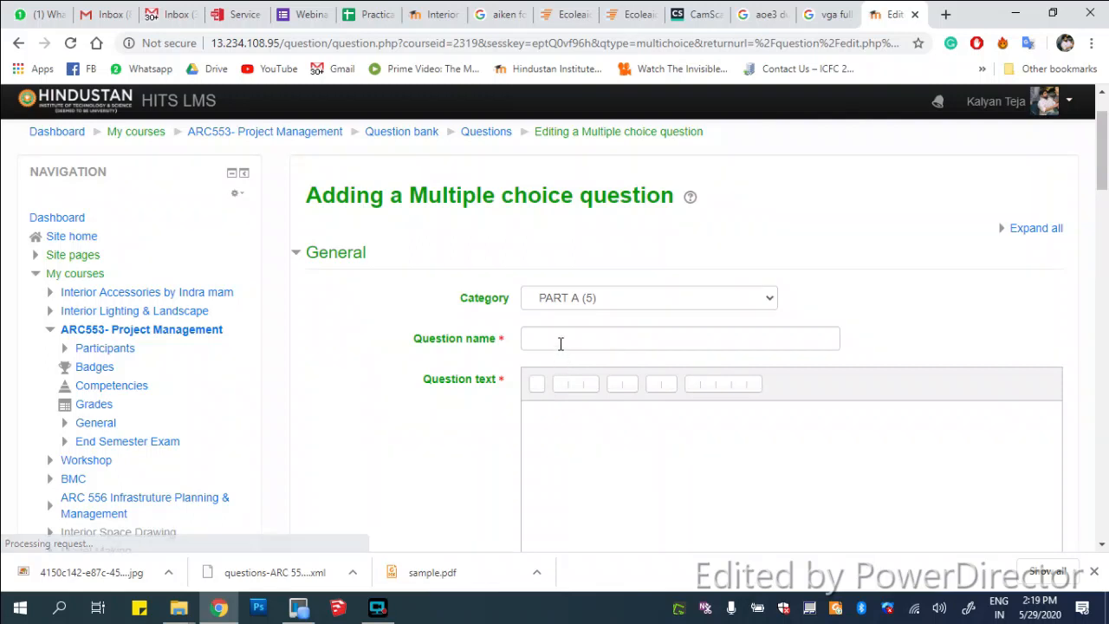
click(561, 345)
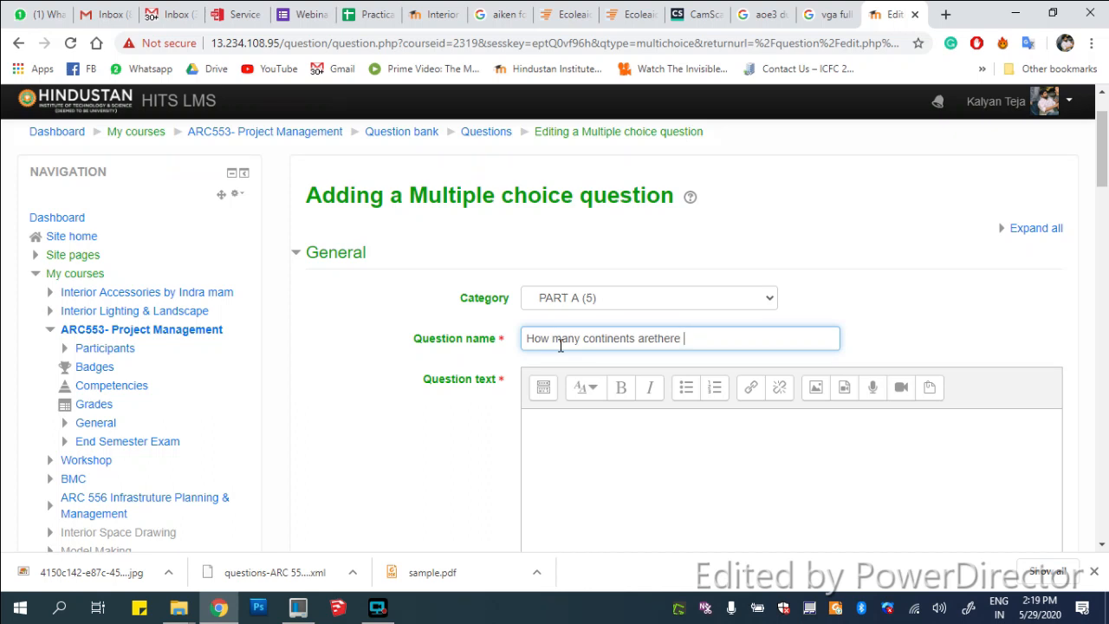
click(681, 338)
text(?)
Check the default mark of 1 and move on to the Choice 1 editor.
scroll(576, 383, down, 1)
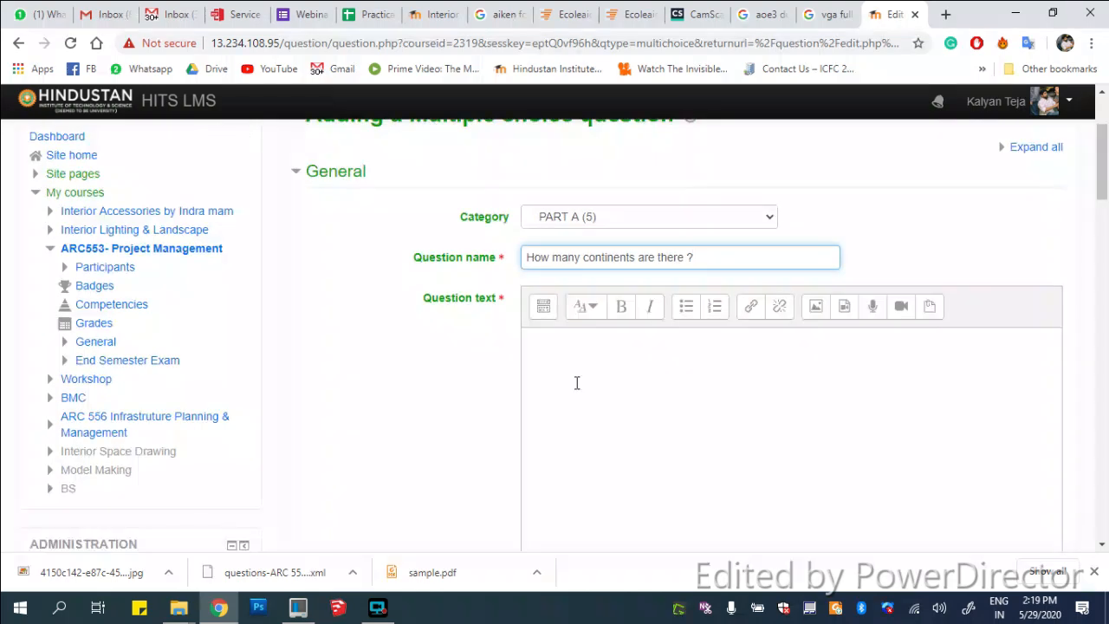
click(582, 381)
scroll(619, 378, down, 3)
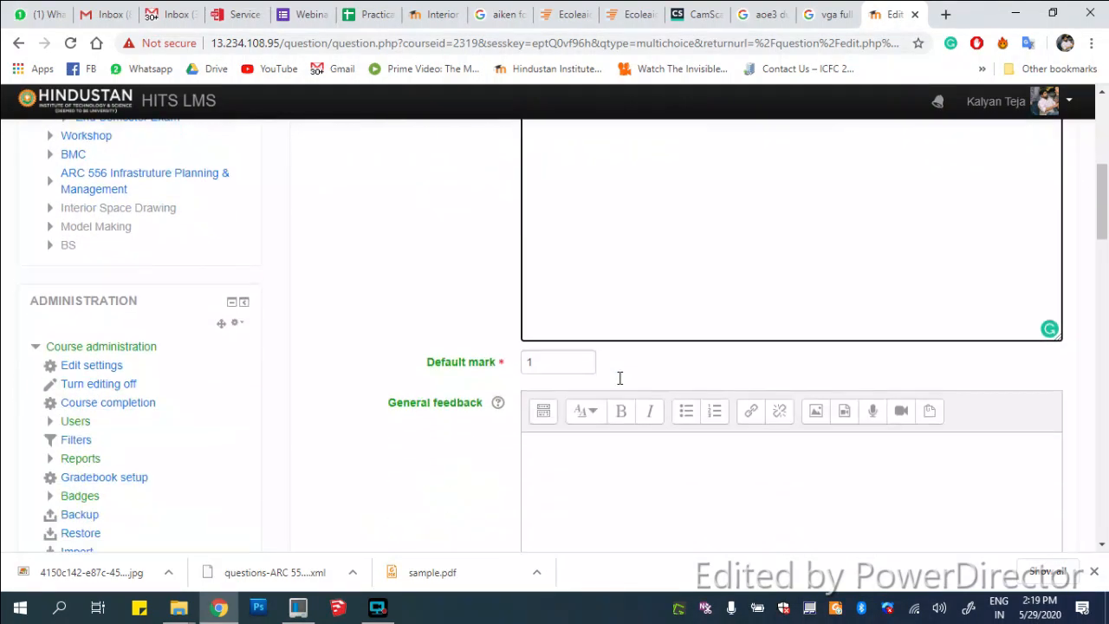
scroll(619, 384, down, 7)
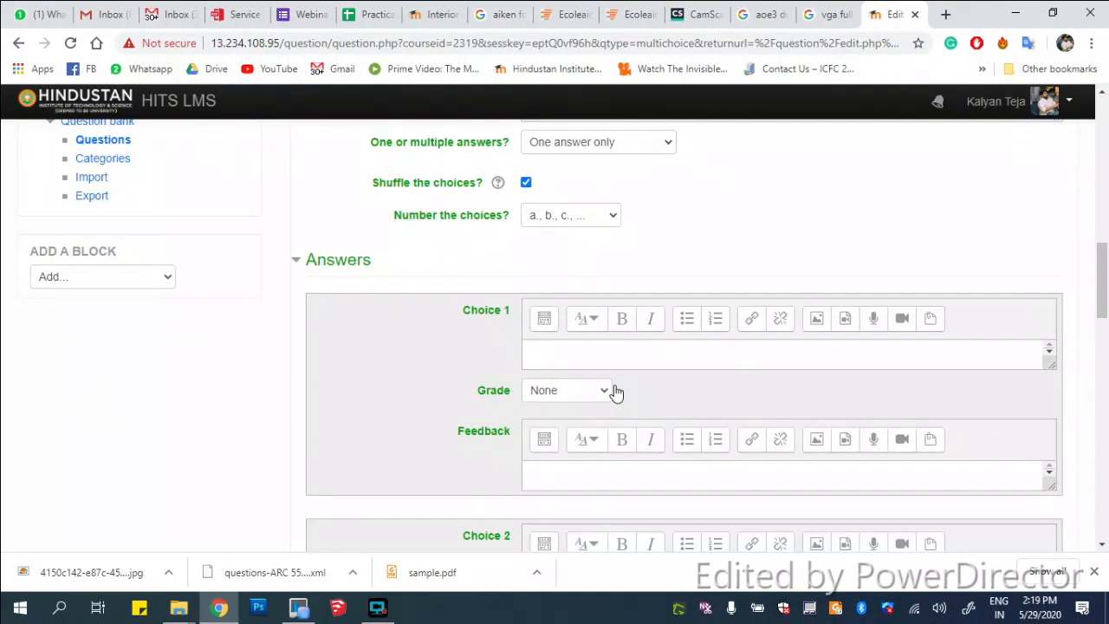
scroll(542, 263, up, 4)
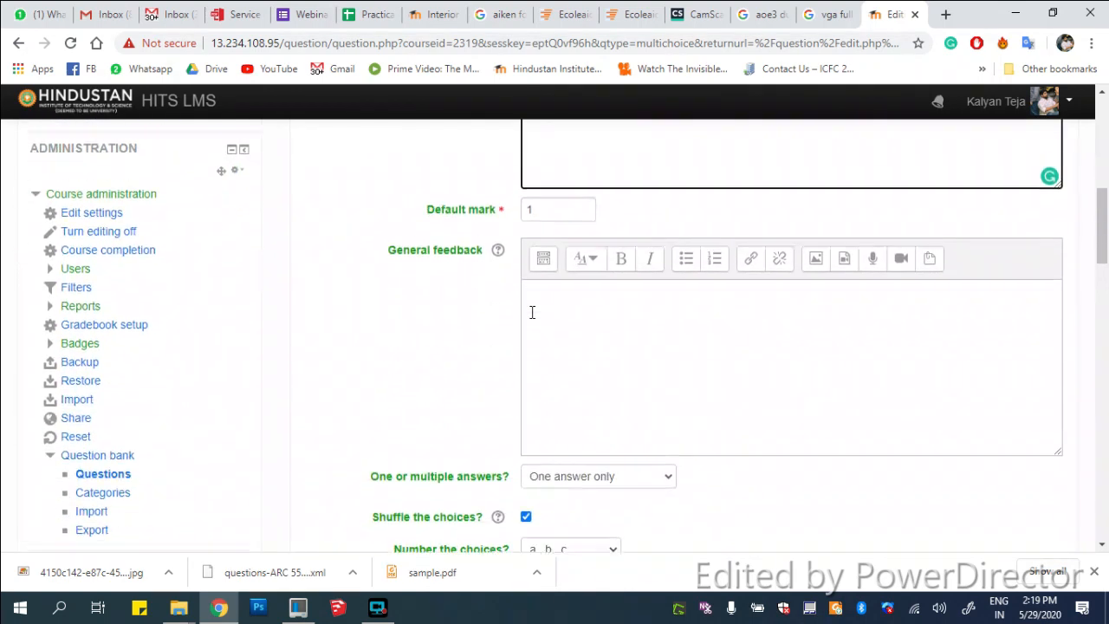
double_click(539, 201)
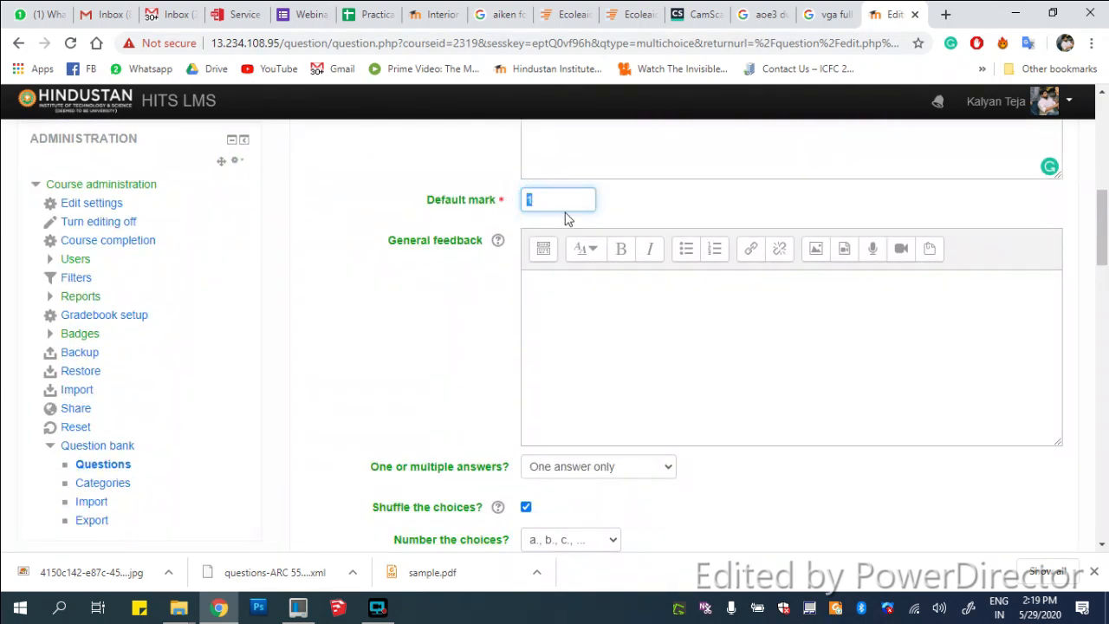
scroll(581, 365, down, 2)
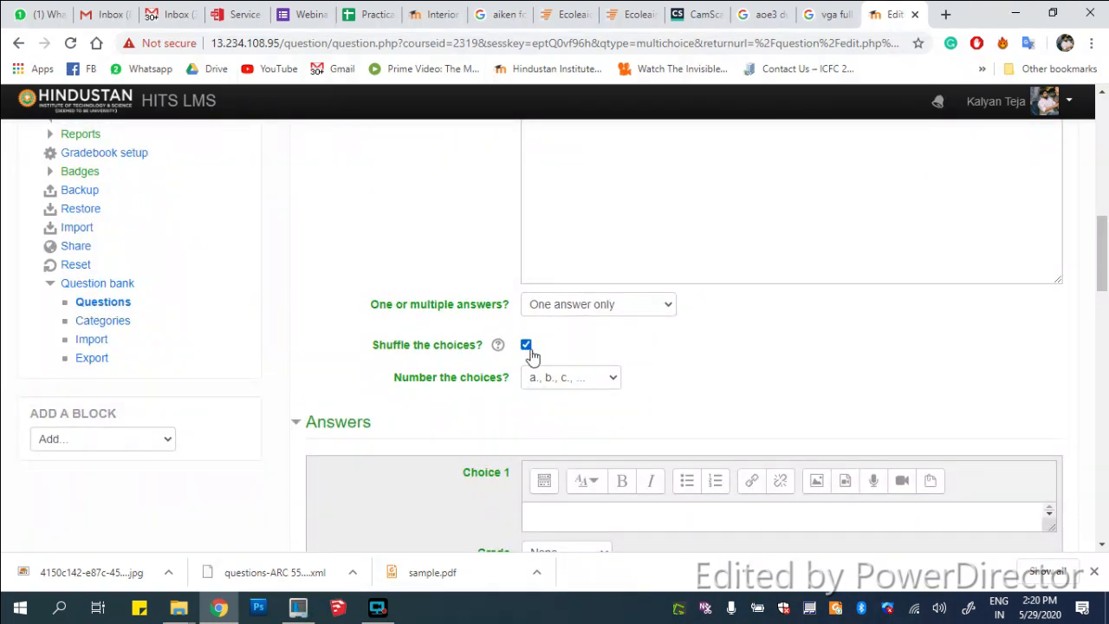
scroll(549, 378, down, 1)
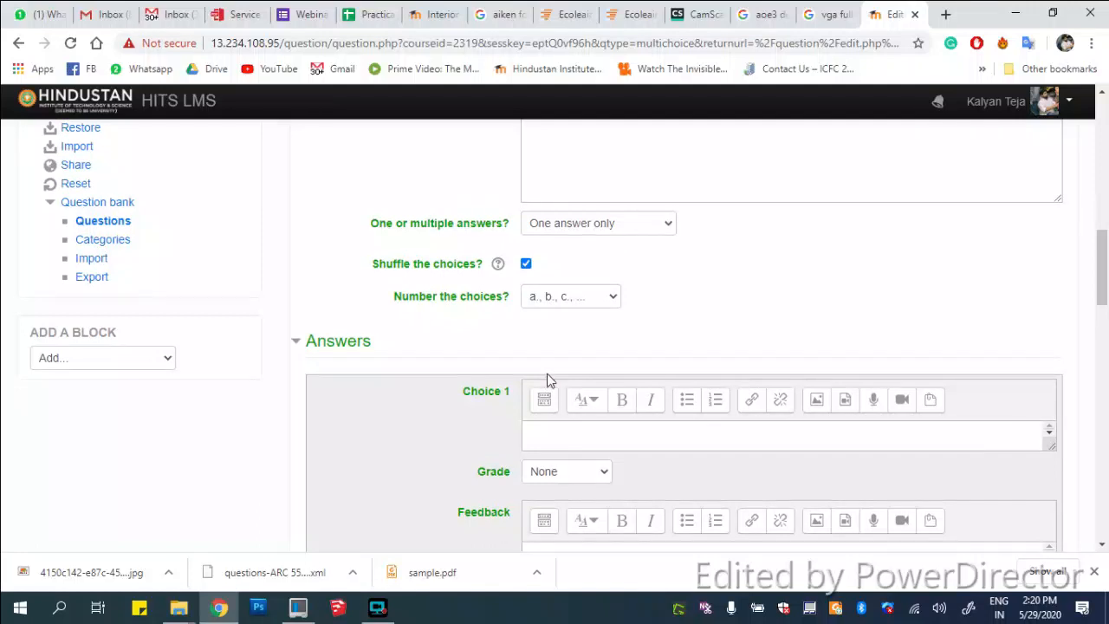
click(589, 437)
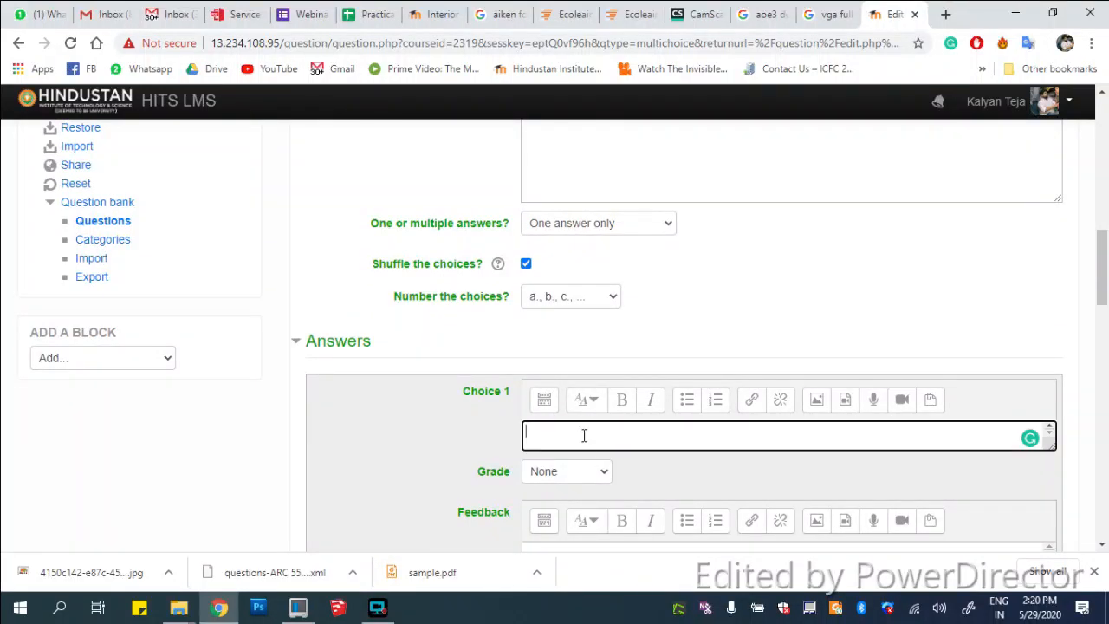
Enter 7 as Choice 1 and give it a 100% grade.
text(7)
click(604, 477)
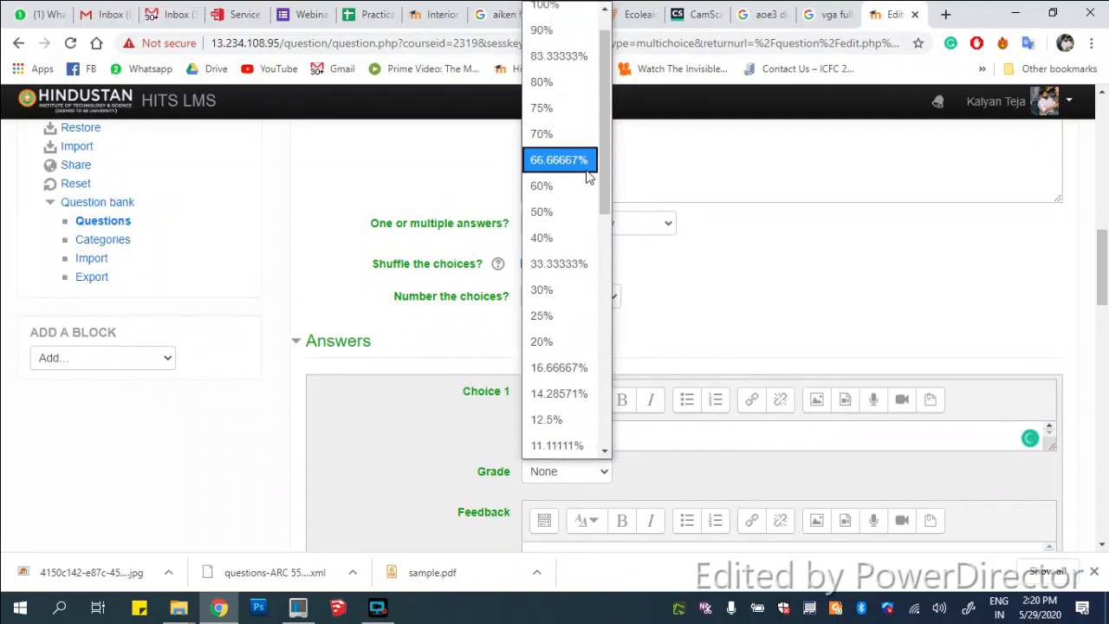
click(559, 41)
scroll(528, 390, down, 3)
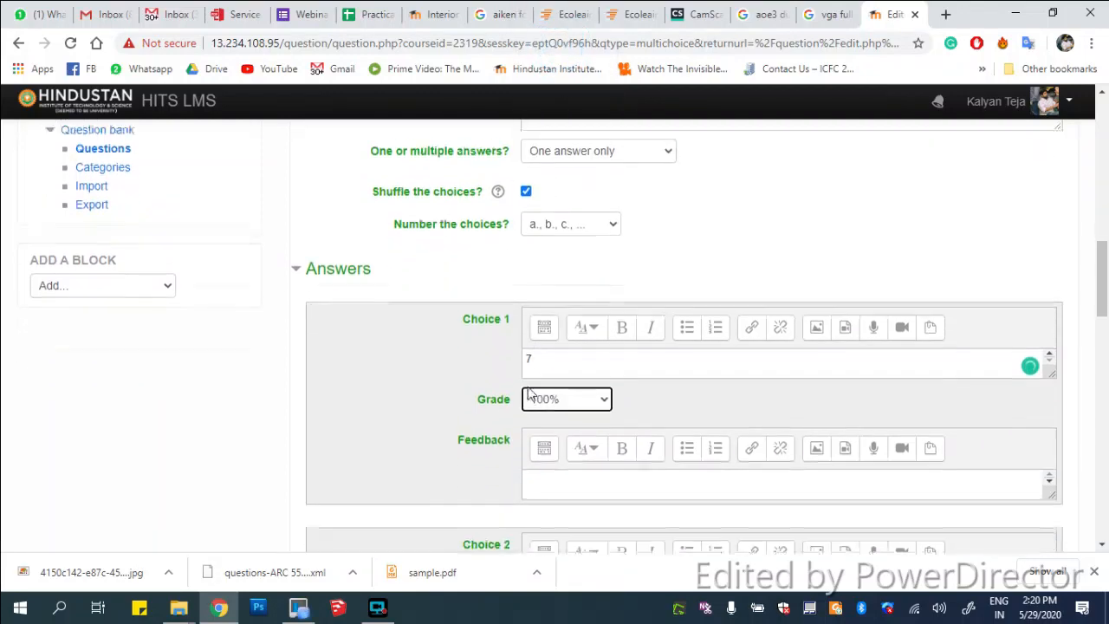
scroll(530, 393, down, 1)
Fill in the second answer choice, keeping its grade at None.
click(557, 416)
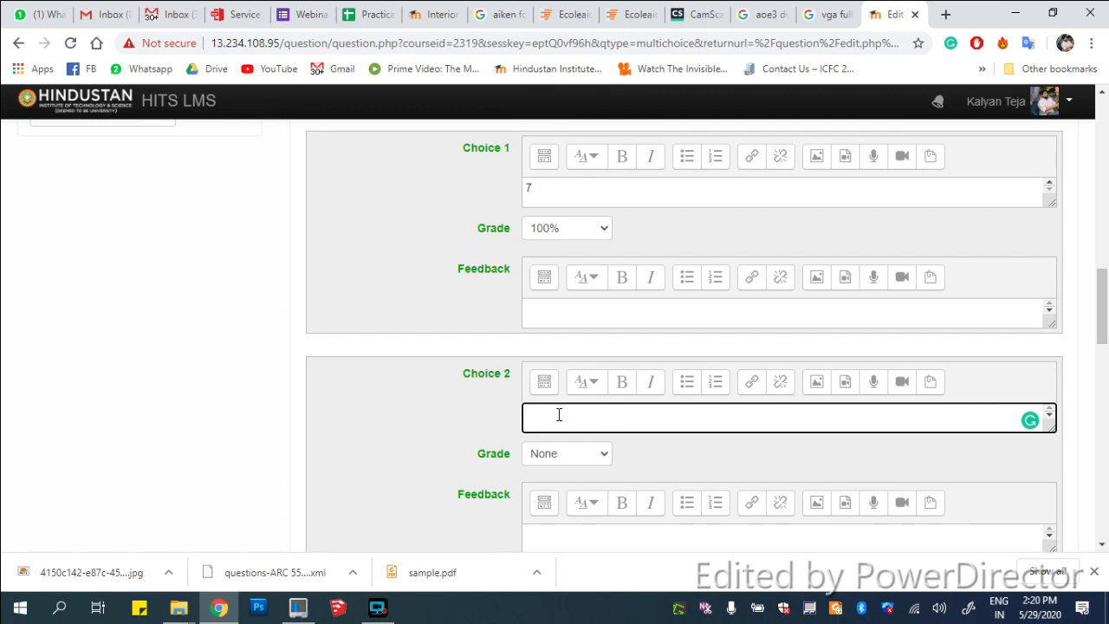
click(585, 457)
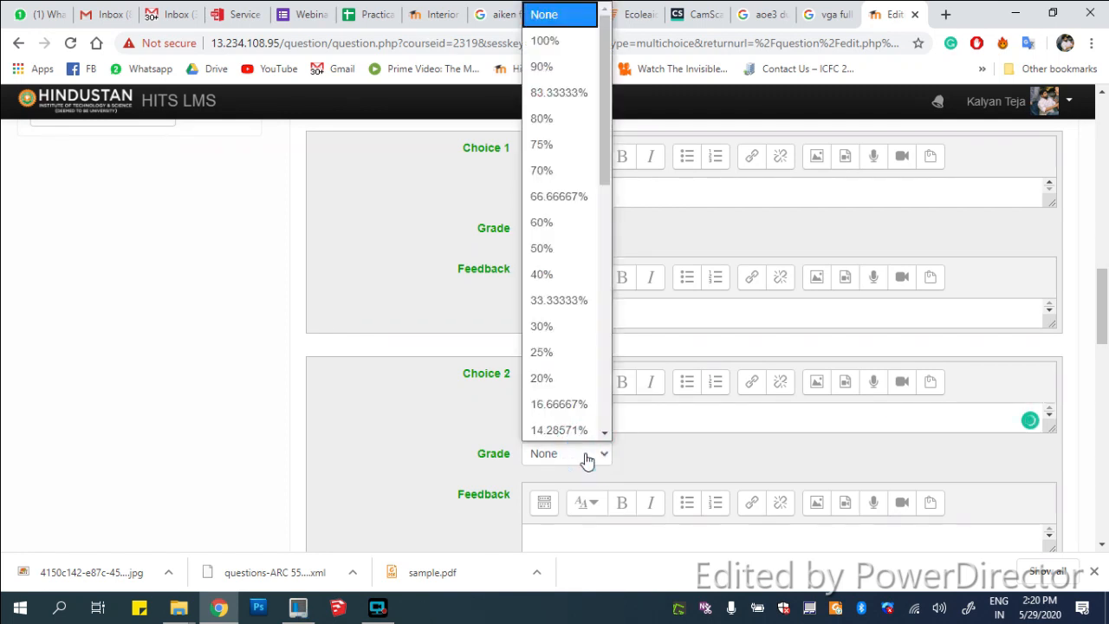
click(561, 24)
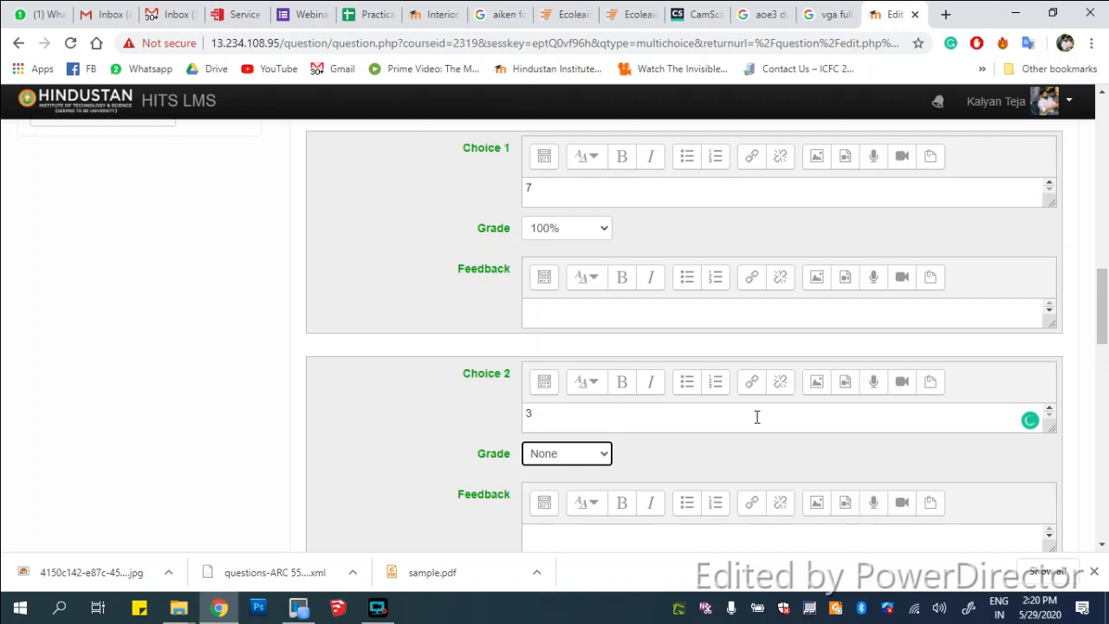
scroll(596, 452, down, 3)
Enter 9 as the third choice and 6 as the fourth choice.
click(560, 477)
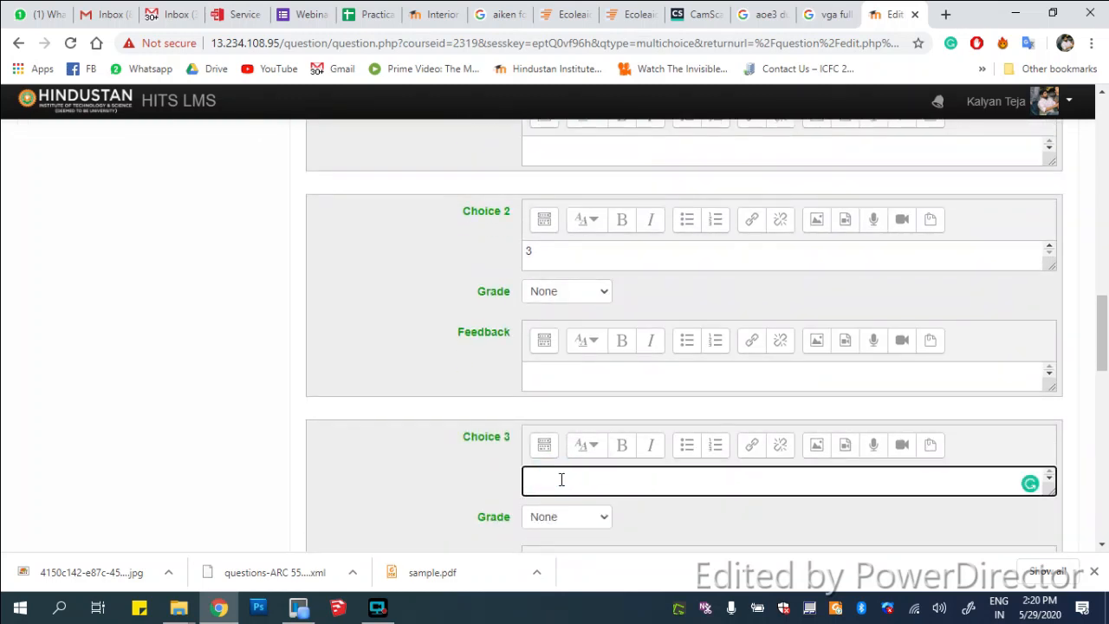
click(496, 514)
scroll(563, 448, down, 4)
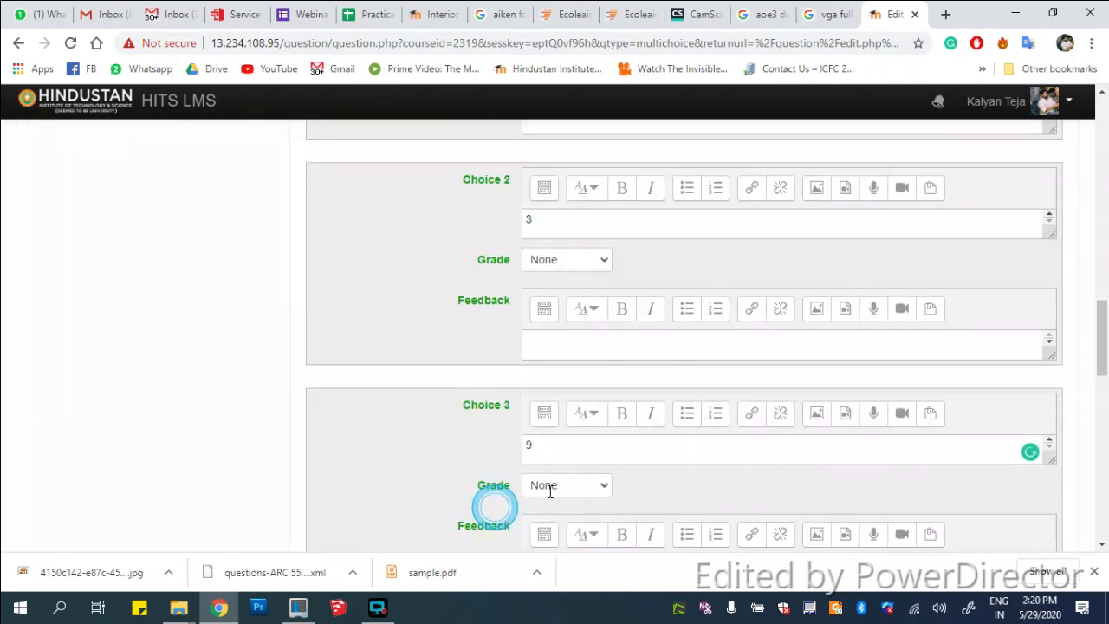
click(557, 389)
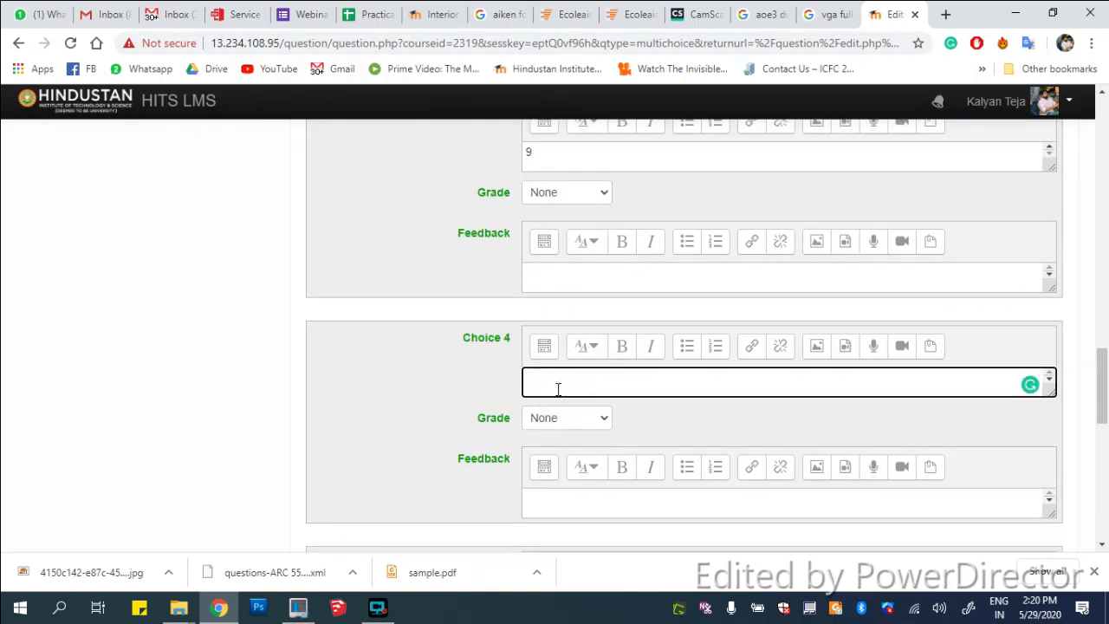
scroll(431, 474, down, 2)
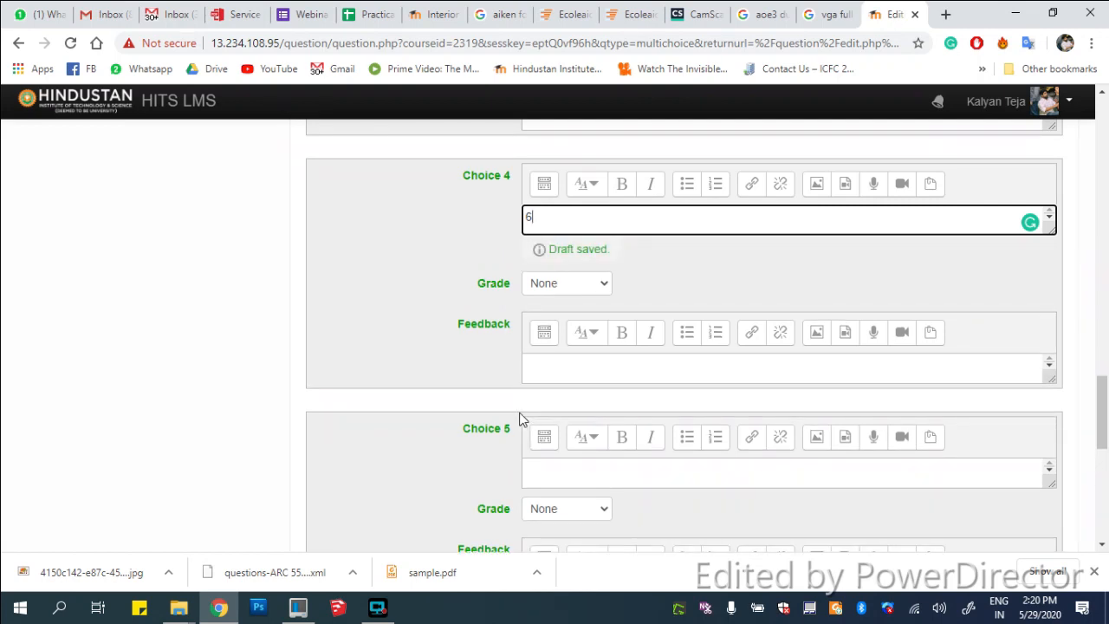
scroll(518, 413, down, 4)
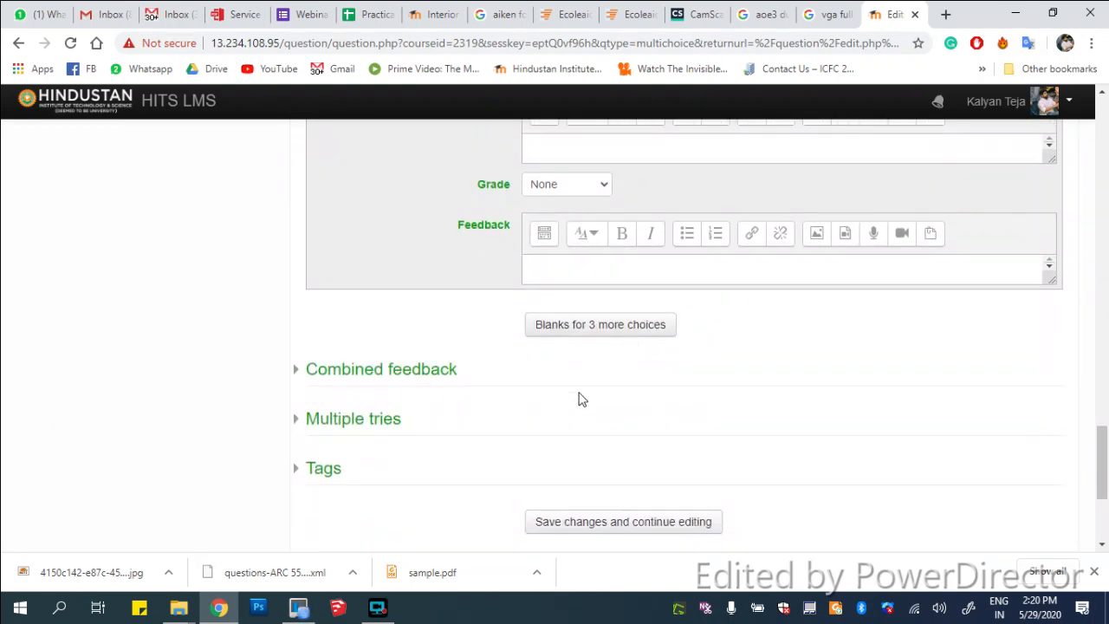
scroll(580, 399, up, 1)
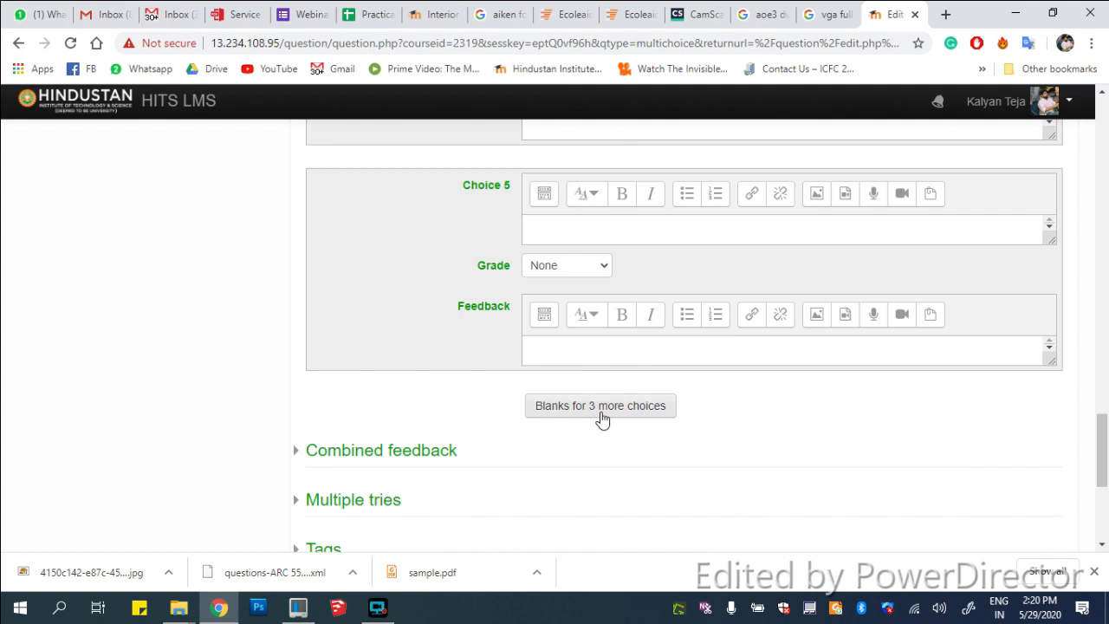
scroll(598, 418, down, 2)
scroll(598, 418, up, 3)
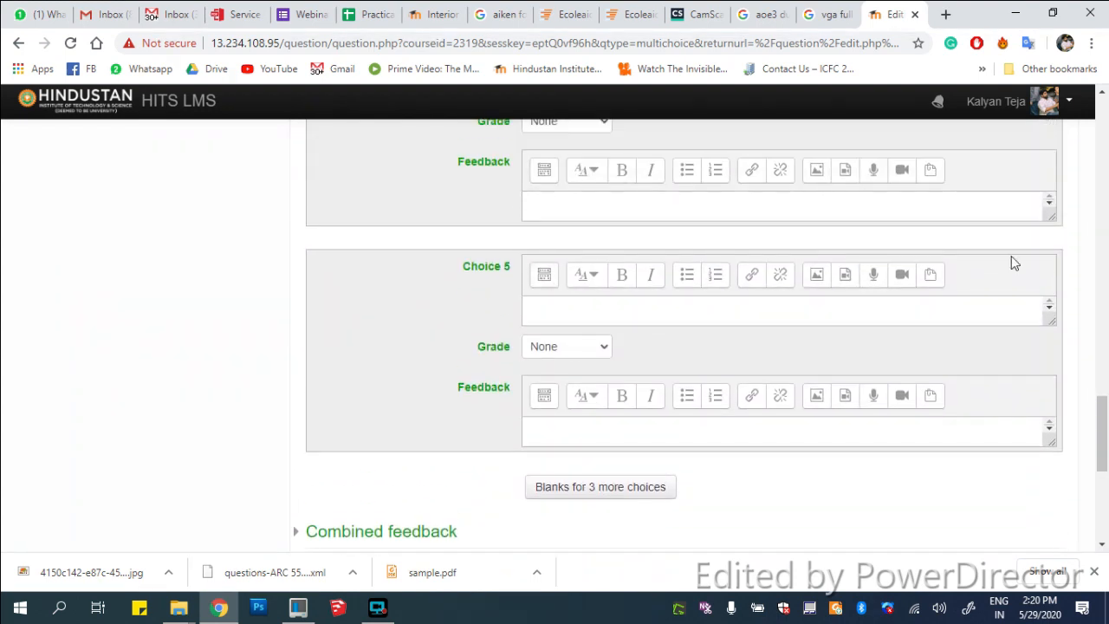
scroll(615, 337, down, 1)
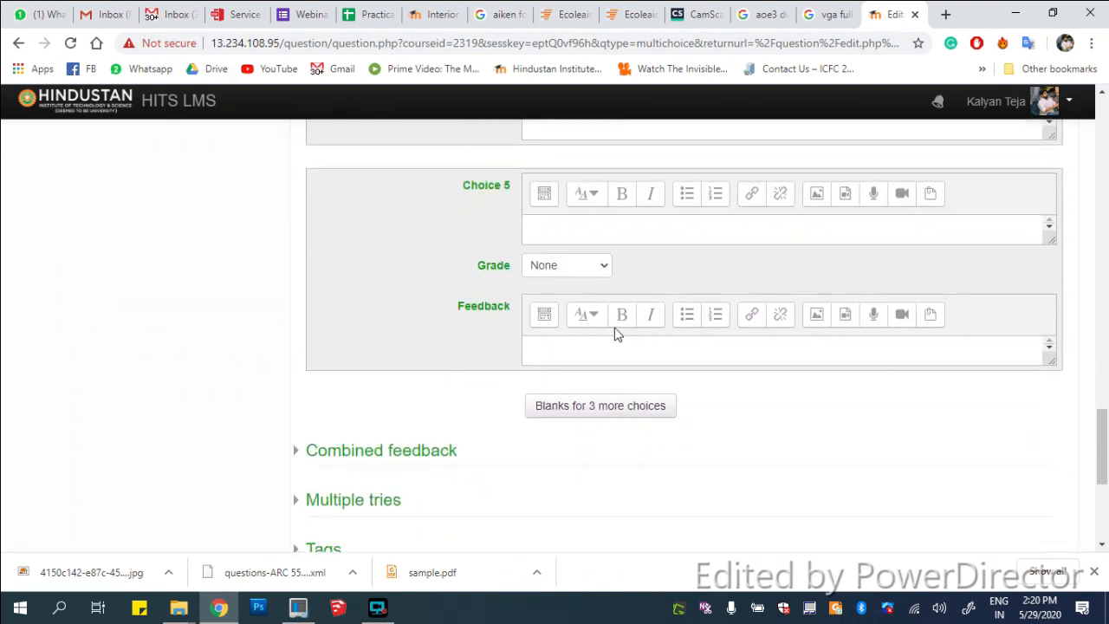
scroll(567, 317, down, 2)
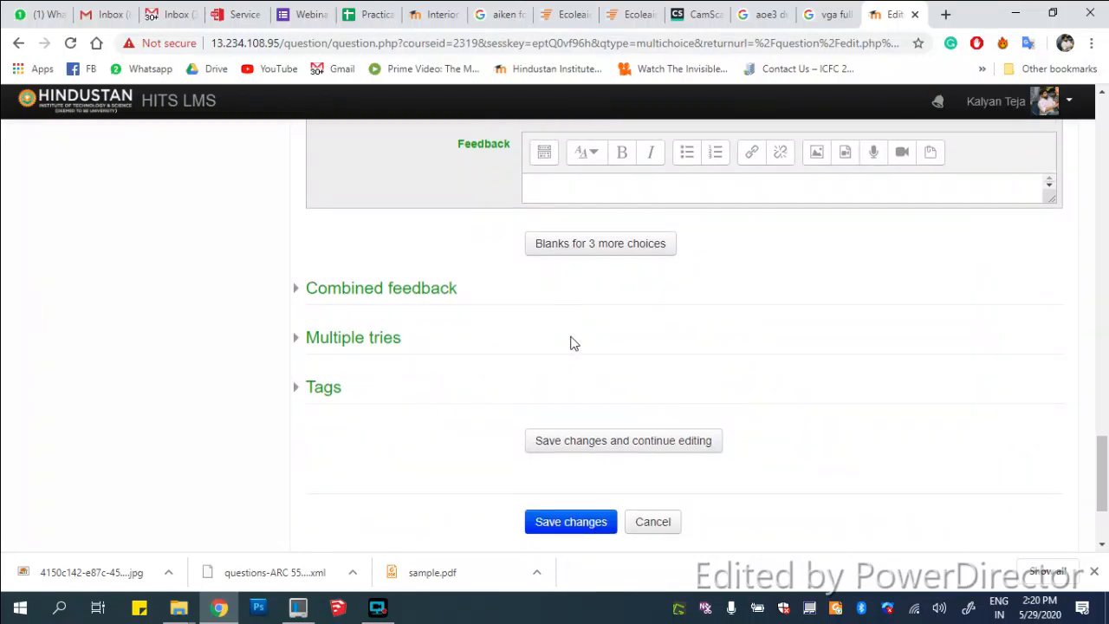
scroll(570, 343, down, 1)
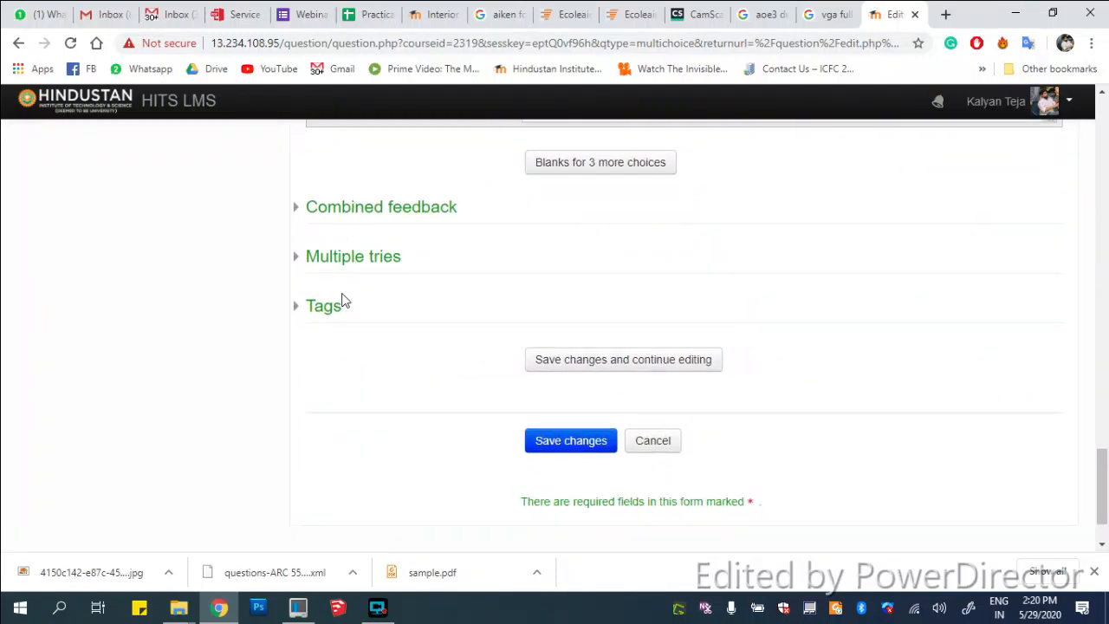
Copy the name into the question text as 'How many continents are there?' and save.
click(571, 441)
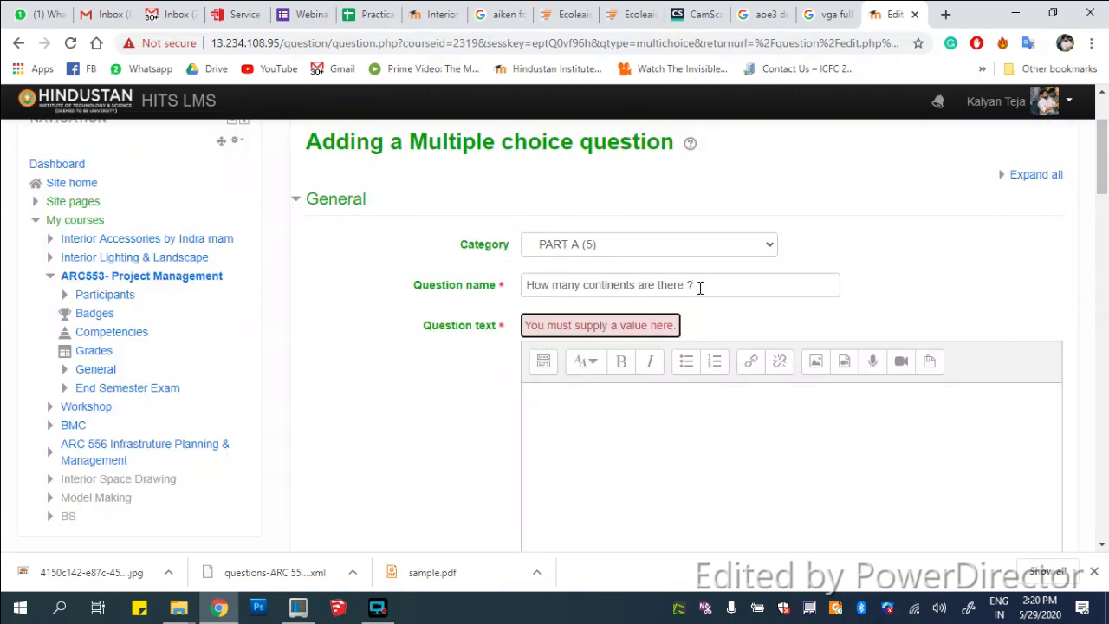
drag(700, 287, 505, 294)
key(ctrl+c)
click(581, 456)
key(ctrl+v)
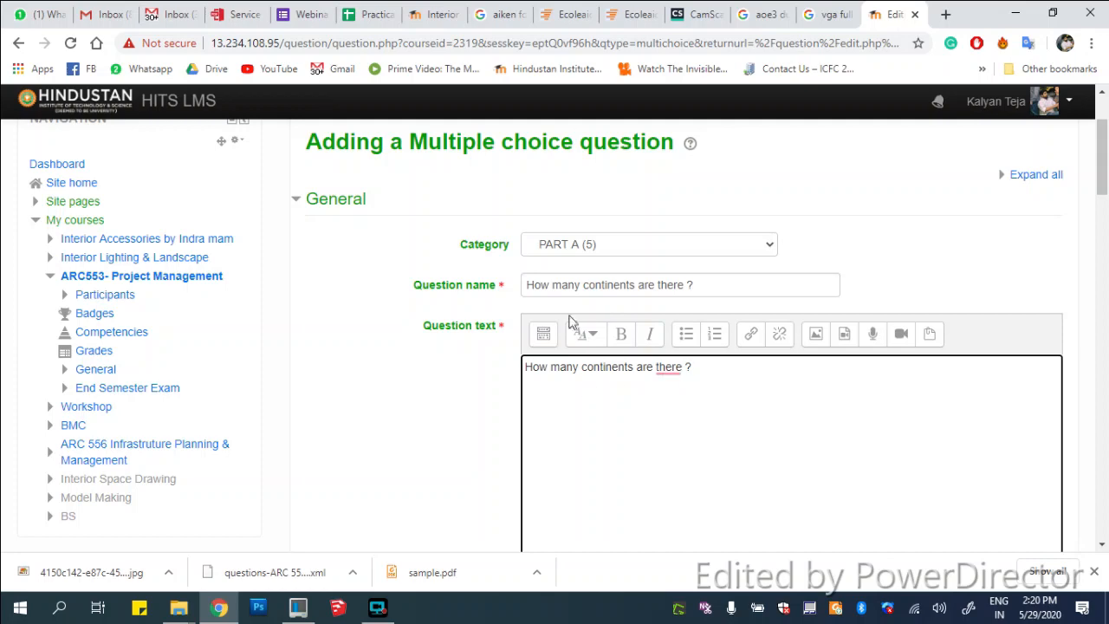
mouse_move(665, 372)
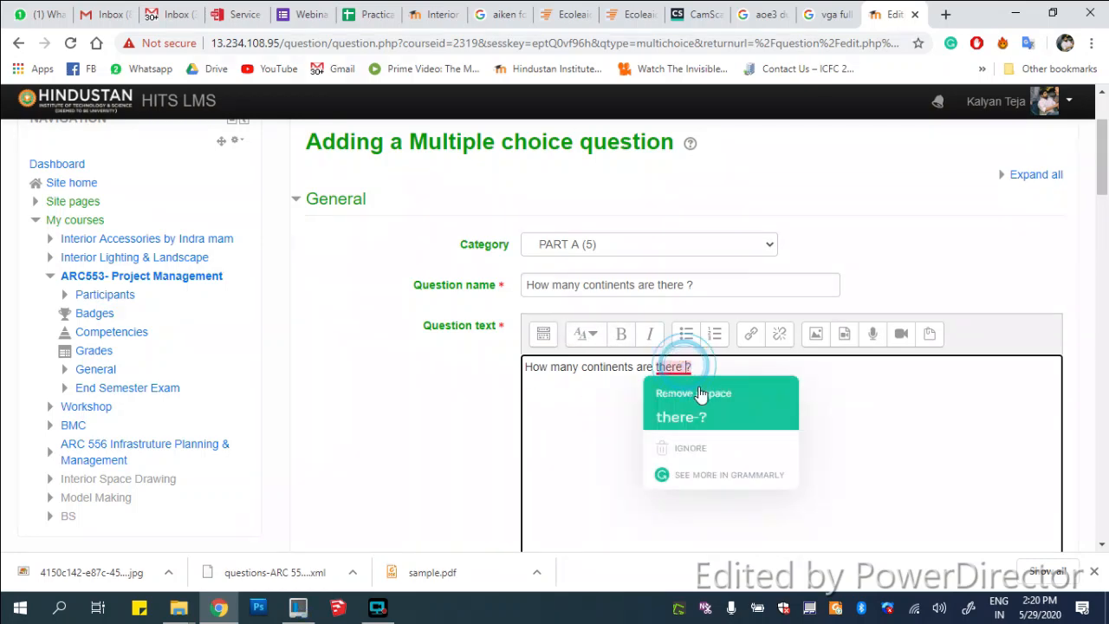
click(700, 397)
scroll(612, 414, down, 5)
scroll(612, 413, down, 15)
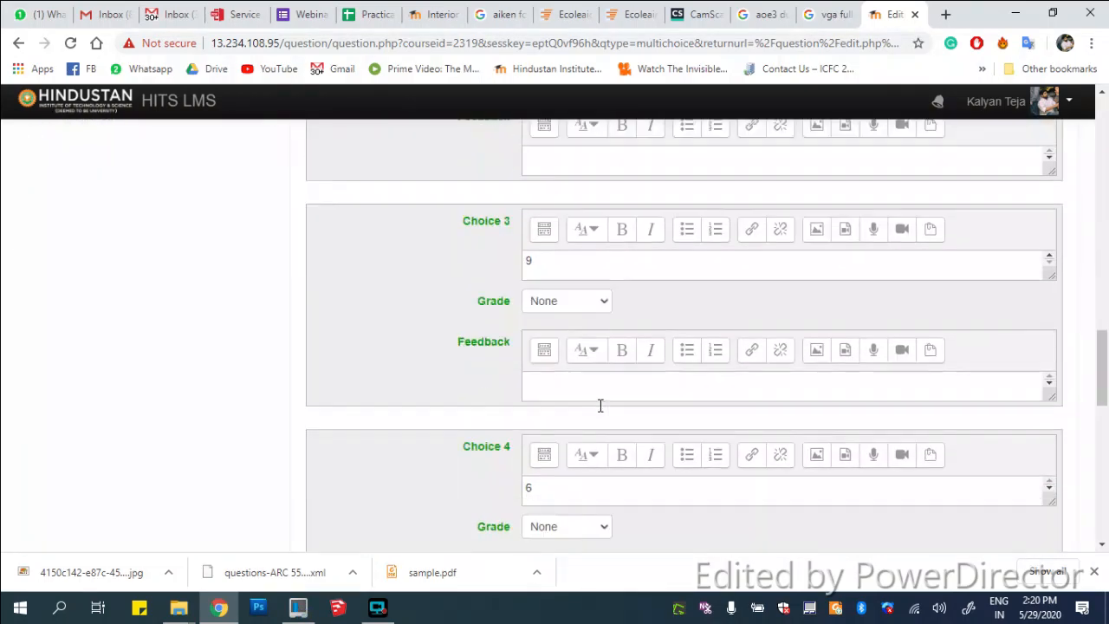
scroll(585, 467, down, 4)
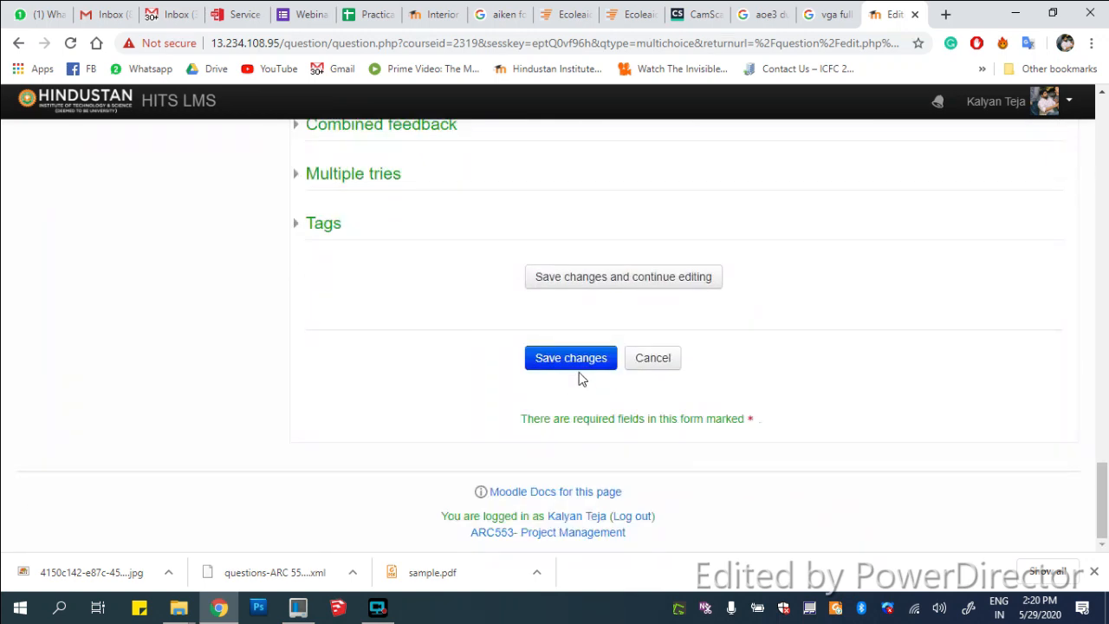
click(577, 362)
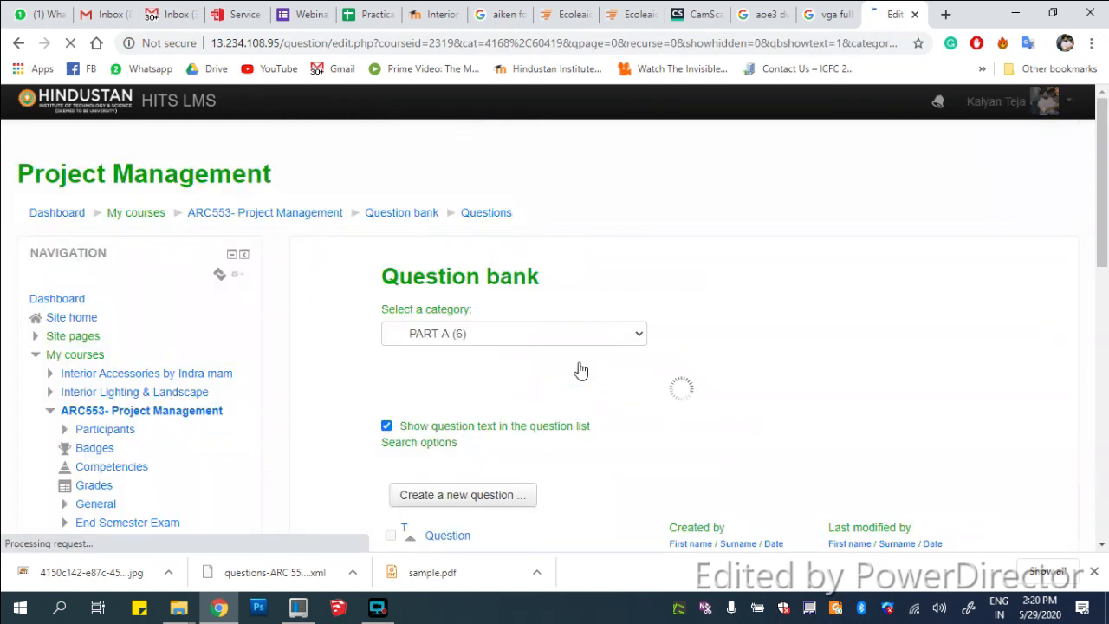
scroll(657, 293, down, 2)
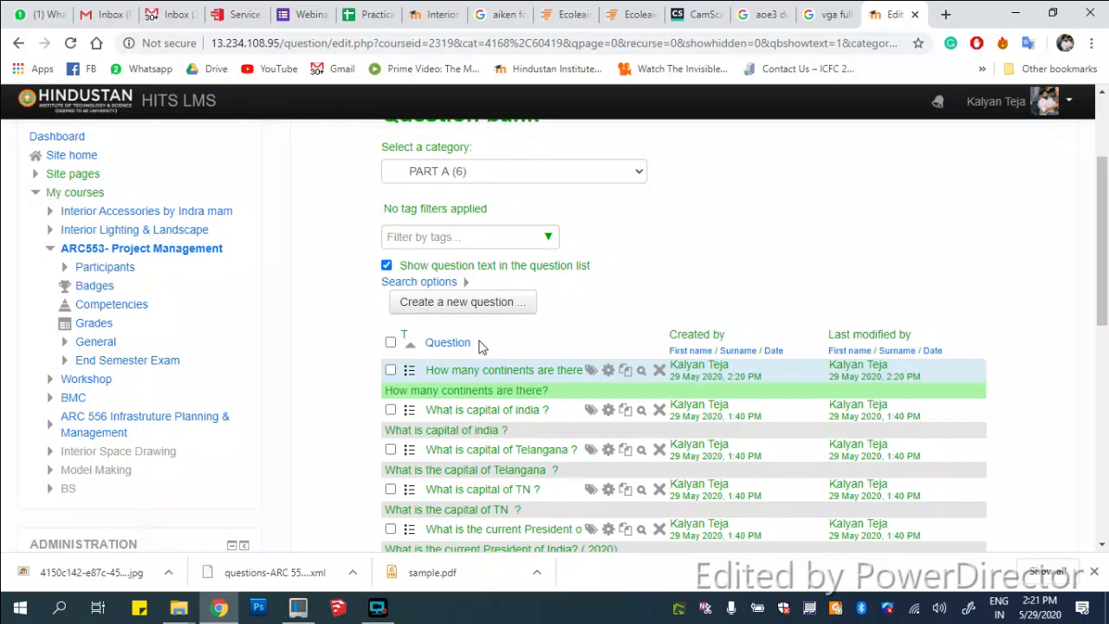
scroll(479, 345, down, 2)
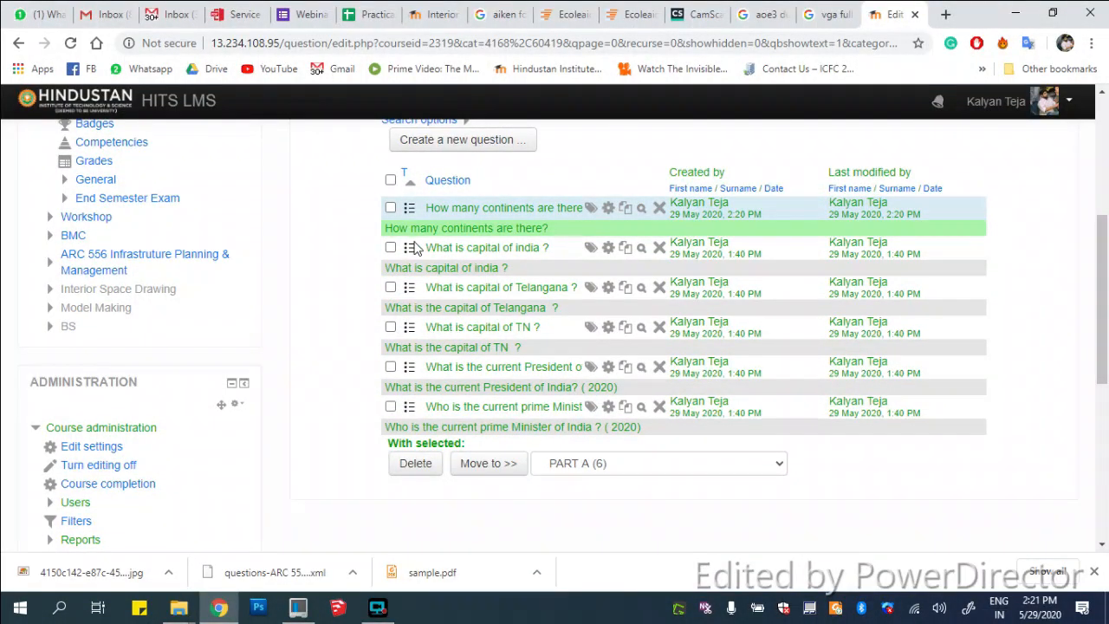
scroll(512, 294, up, 1)
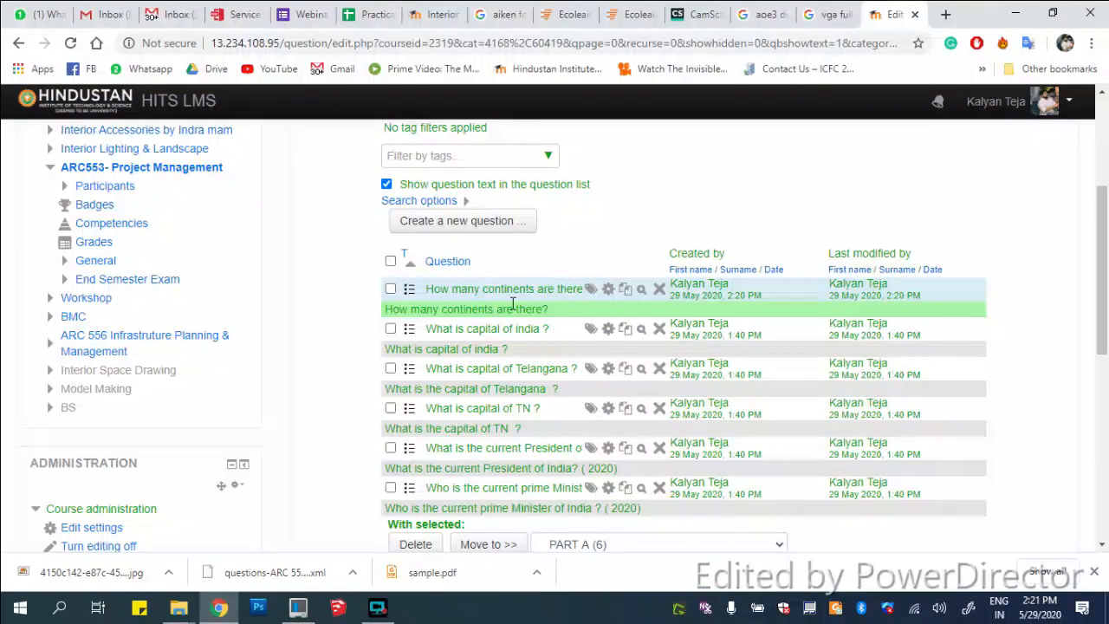
scroll(659, 265, up, 1)
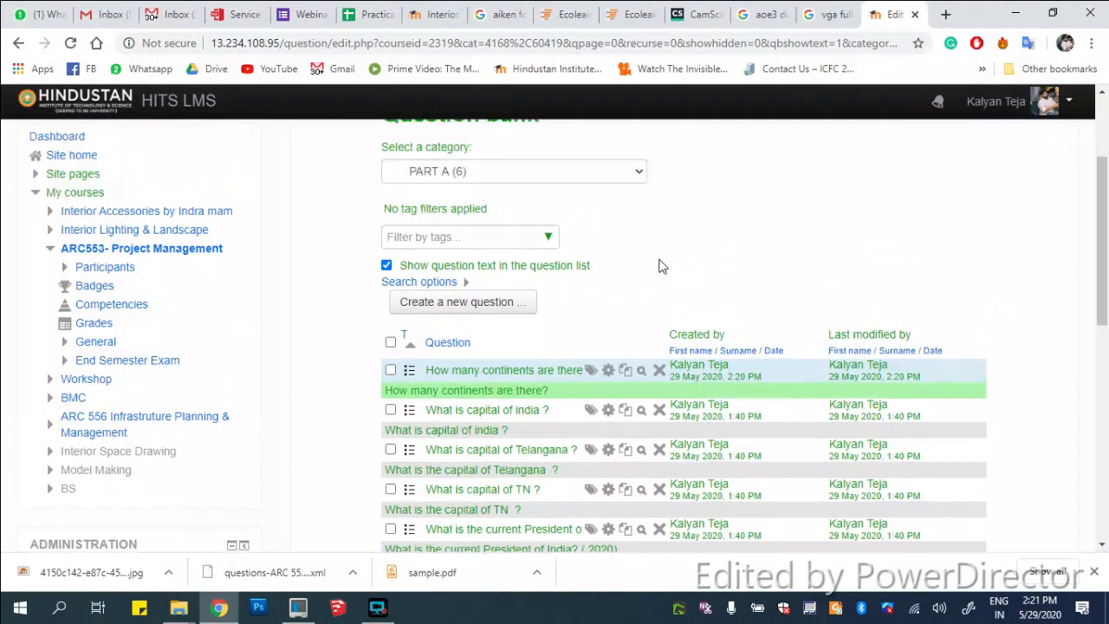
Search Google for 'nigeria map', refine it to 'nigeria flag' and show image results.
click(944, 15)
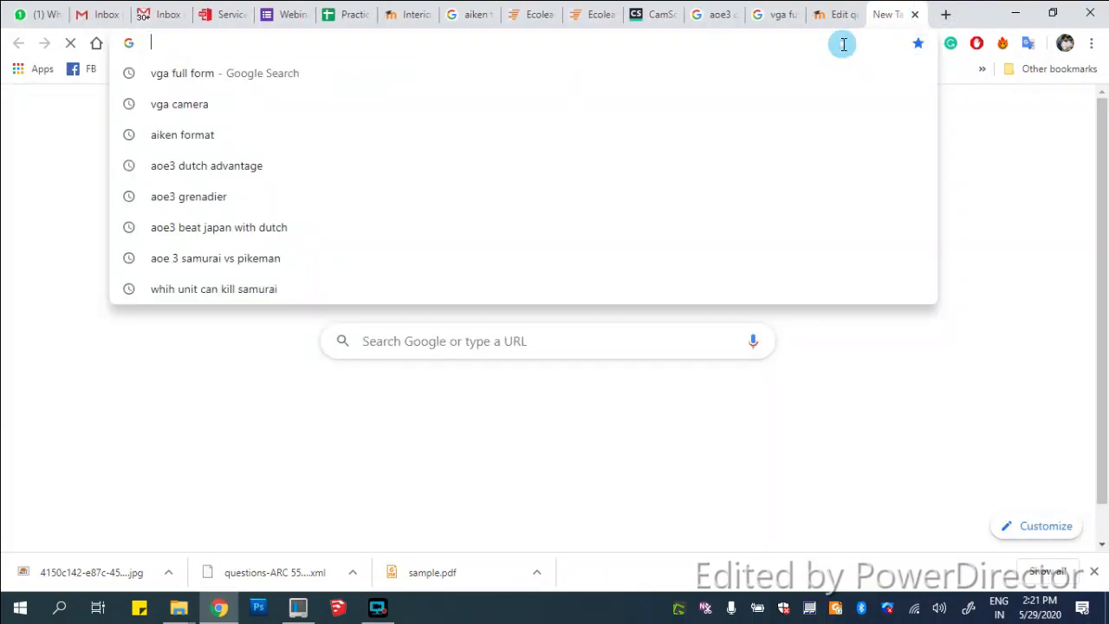
text(nigeria ma)
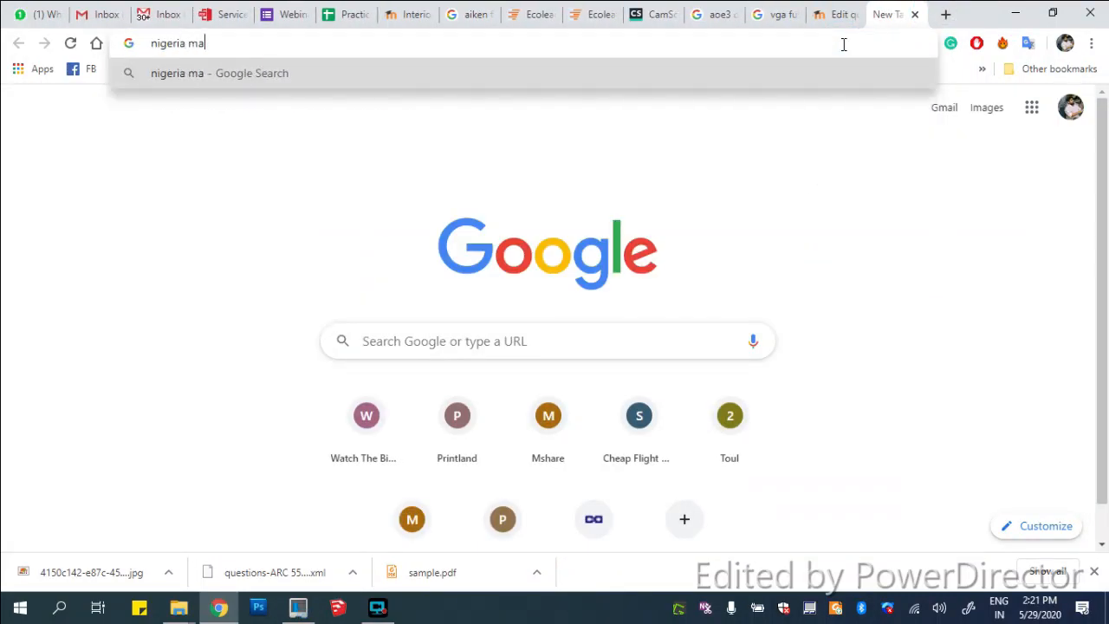
text(p)
key(Return)
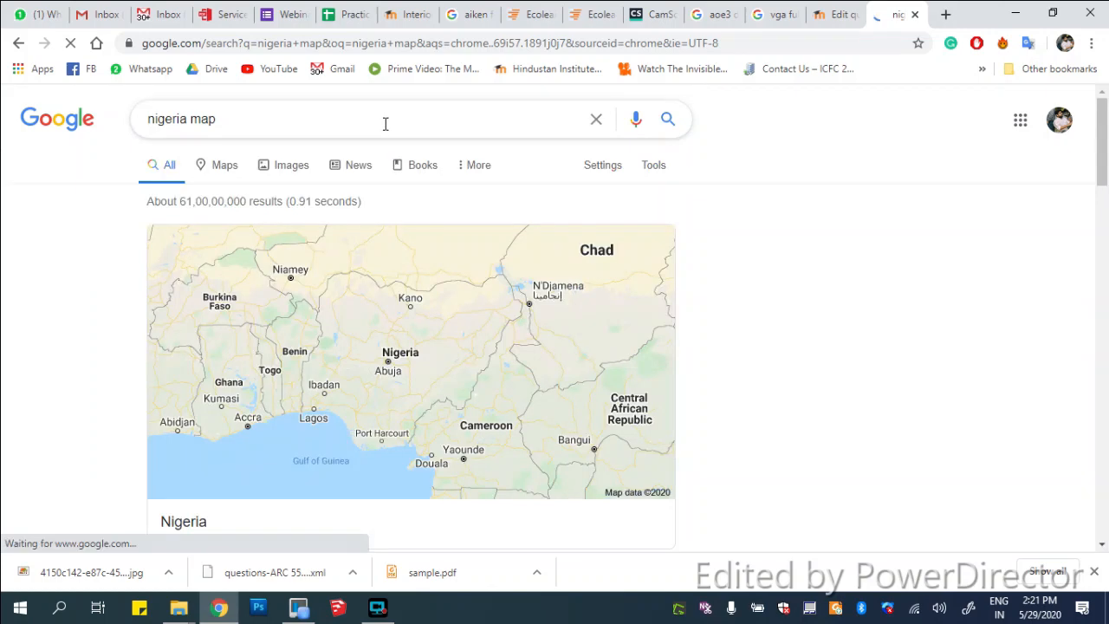
double_click(197, 118)
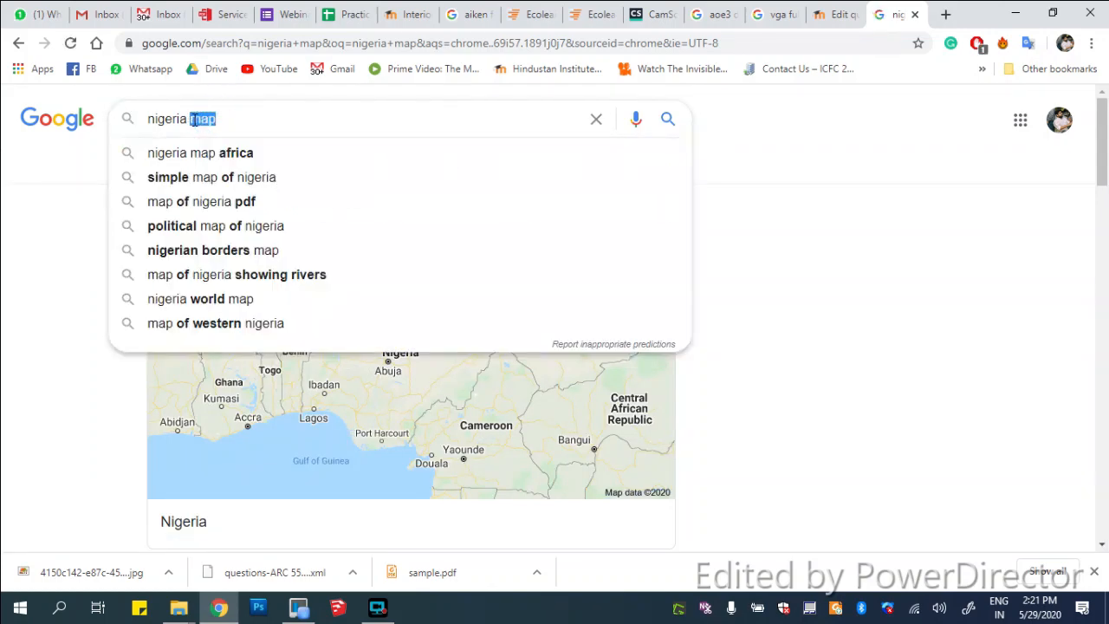
text(flag)
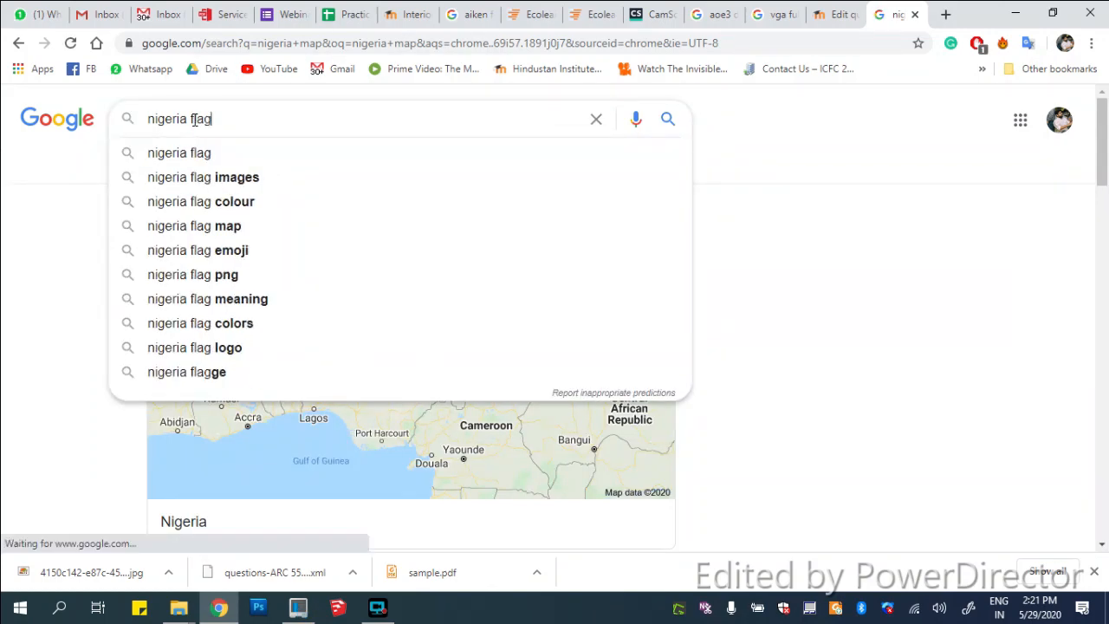
key(Return)
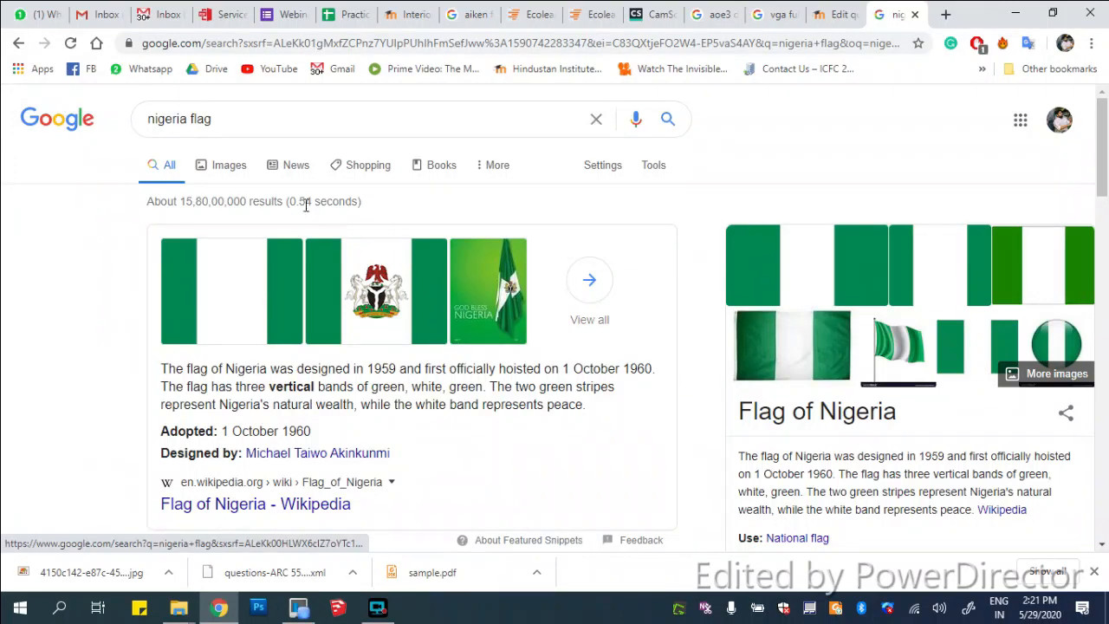
click(241, 171)
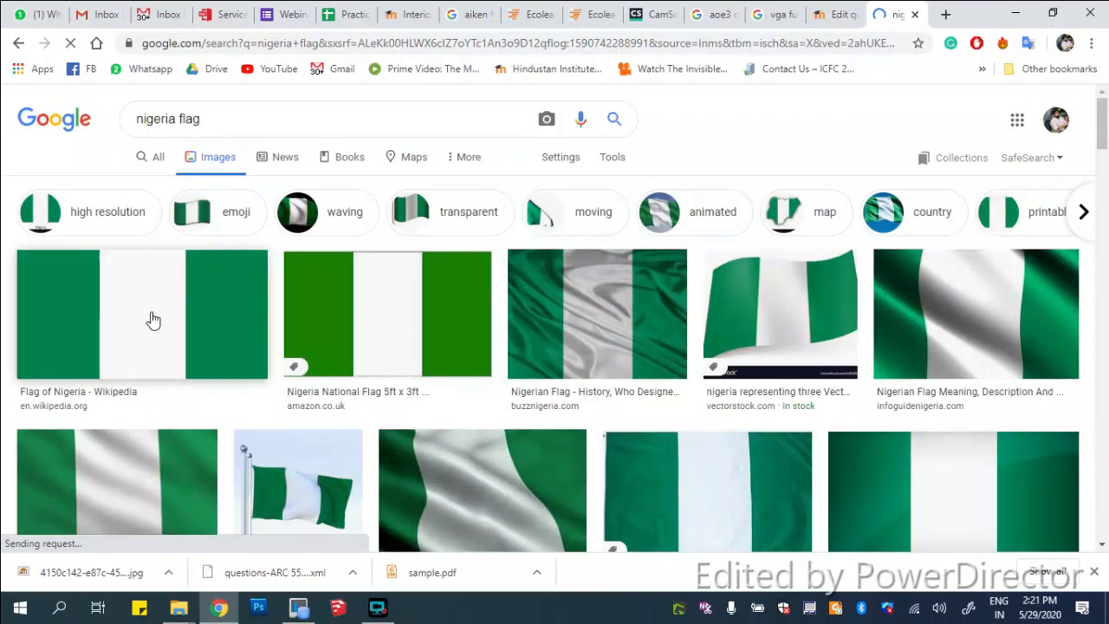
Save the first Nigeria flag image as download.png and return to the LMS tab.
right_click(153, 321)
click(222, 349)
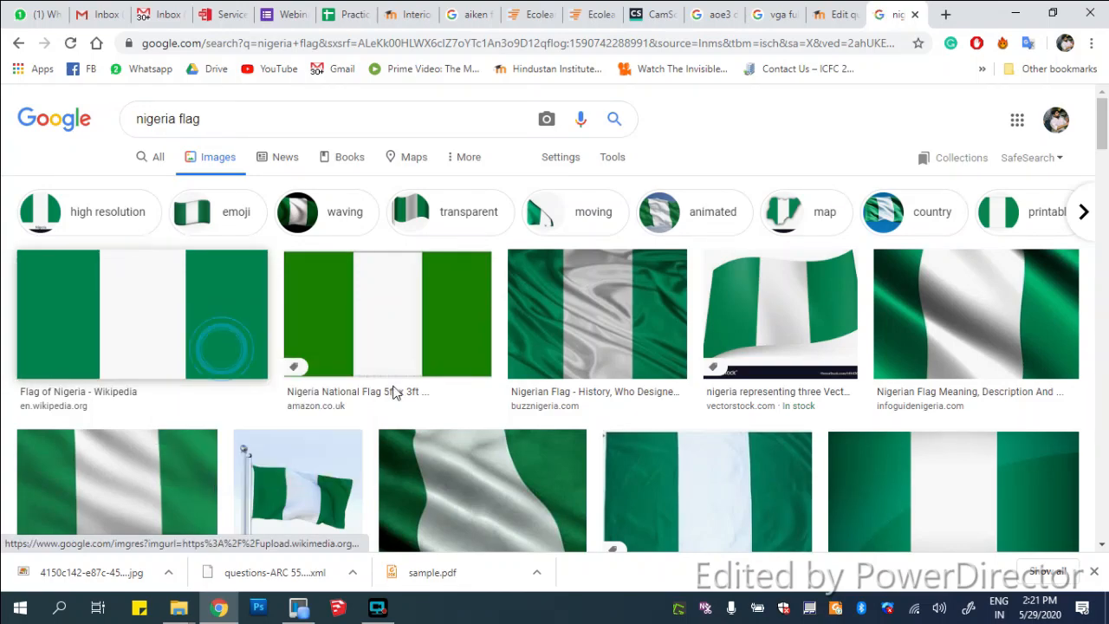
click(415, 360)
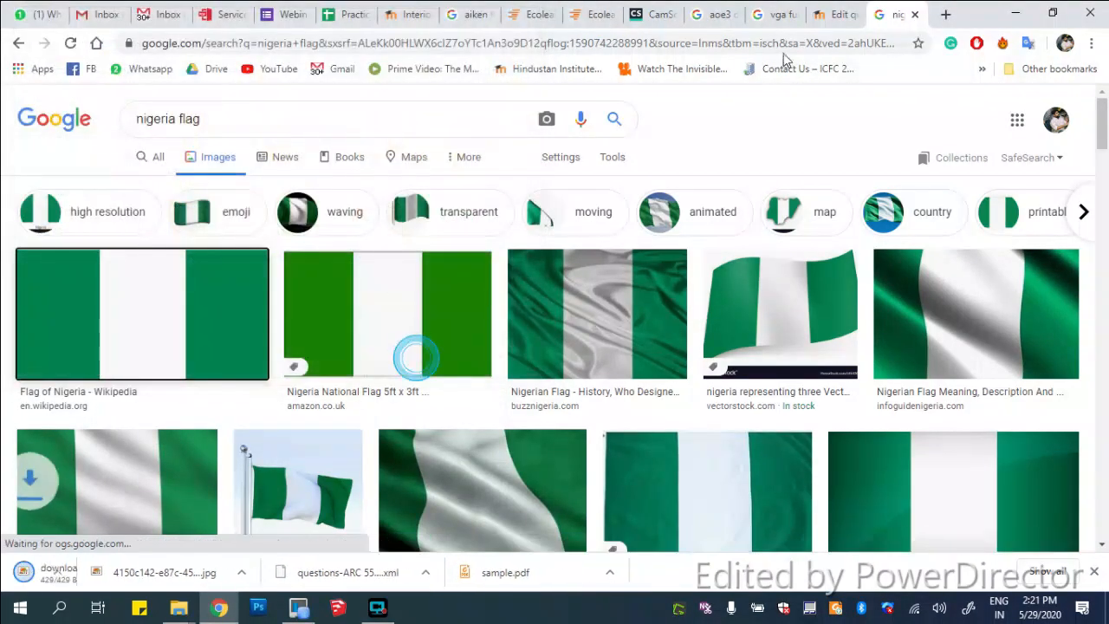
click(835, 14)
click(462, 301)
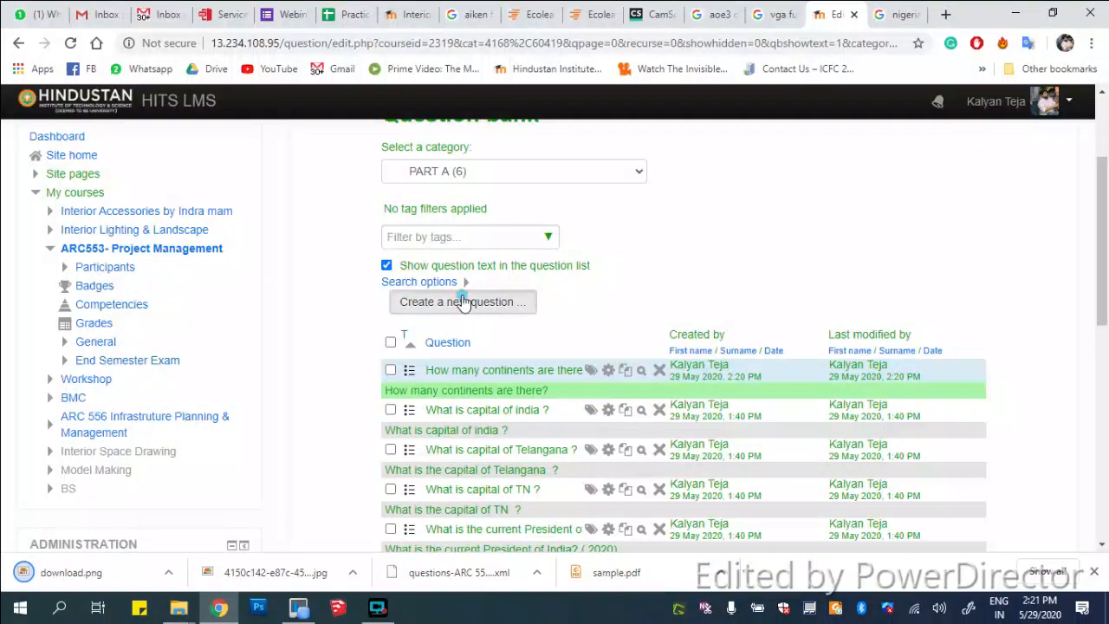
Create a multiple-choice question named 'What country Flag is this' and paste the name in as its question text.
click(354, 168)
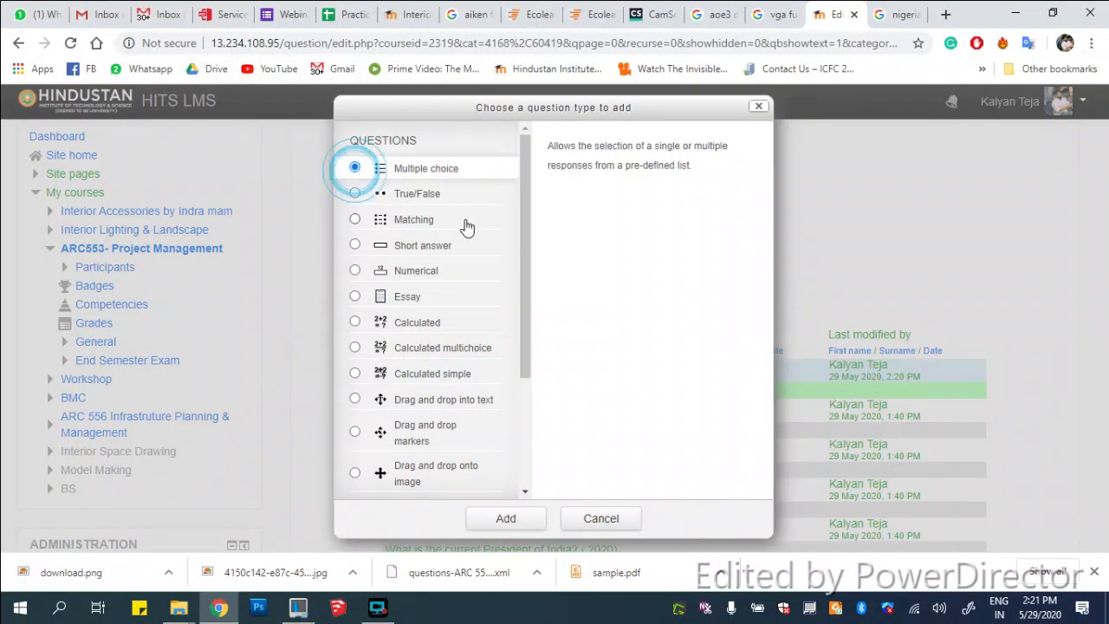
click(505, 518)
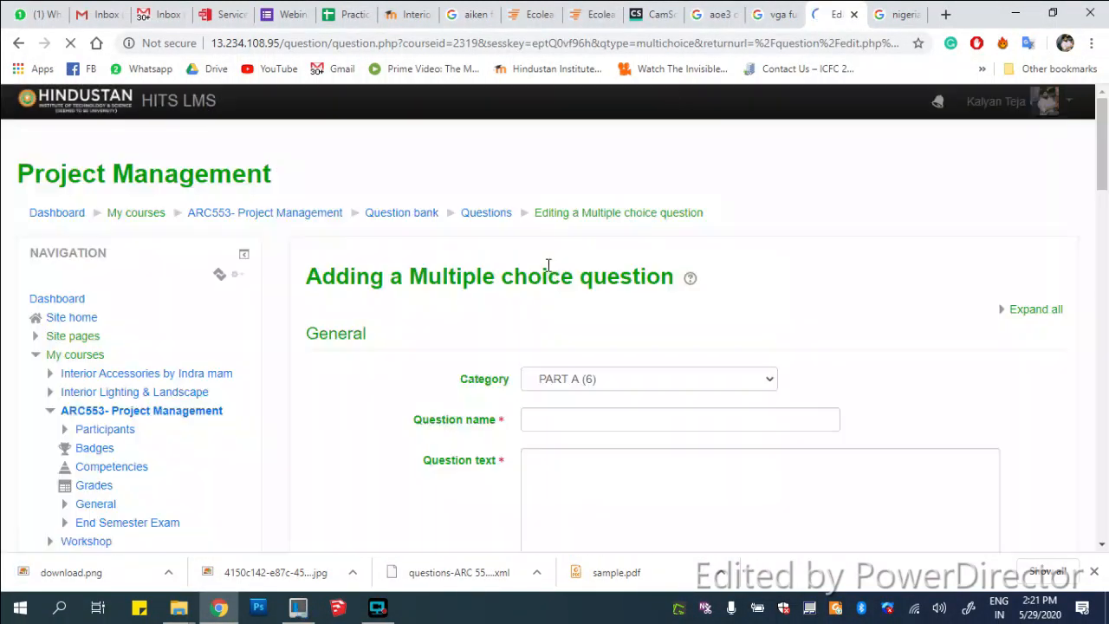
click(601, 414)
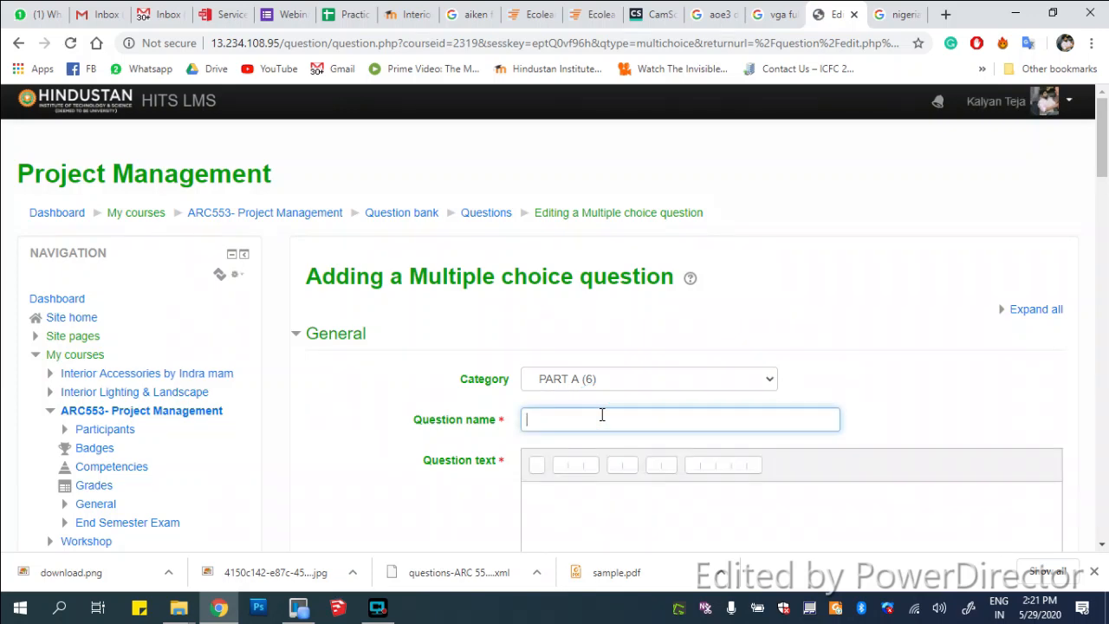
text(What country ha)
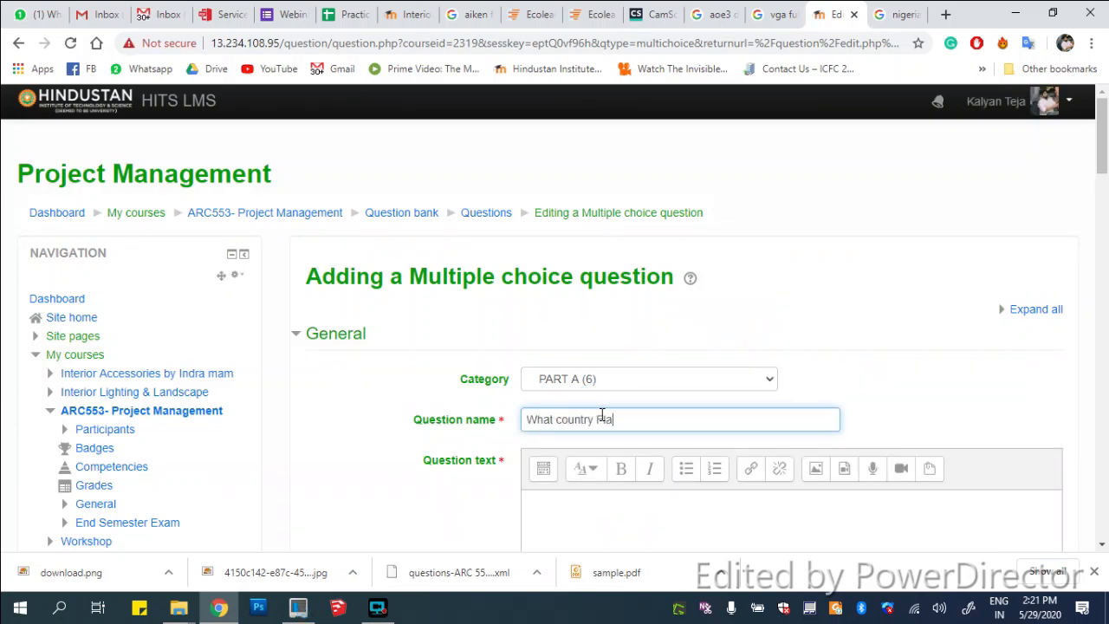
key(ctrl+a)
key(ctrl+c)
click(624, 508)
key(ctrl+v)
Bring up the image properties for inserting a picture after the question text.
scroll(648, 347, down, 2)
scroll(651, 318, up, 1)
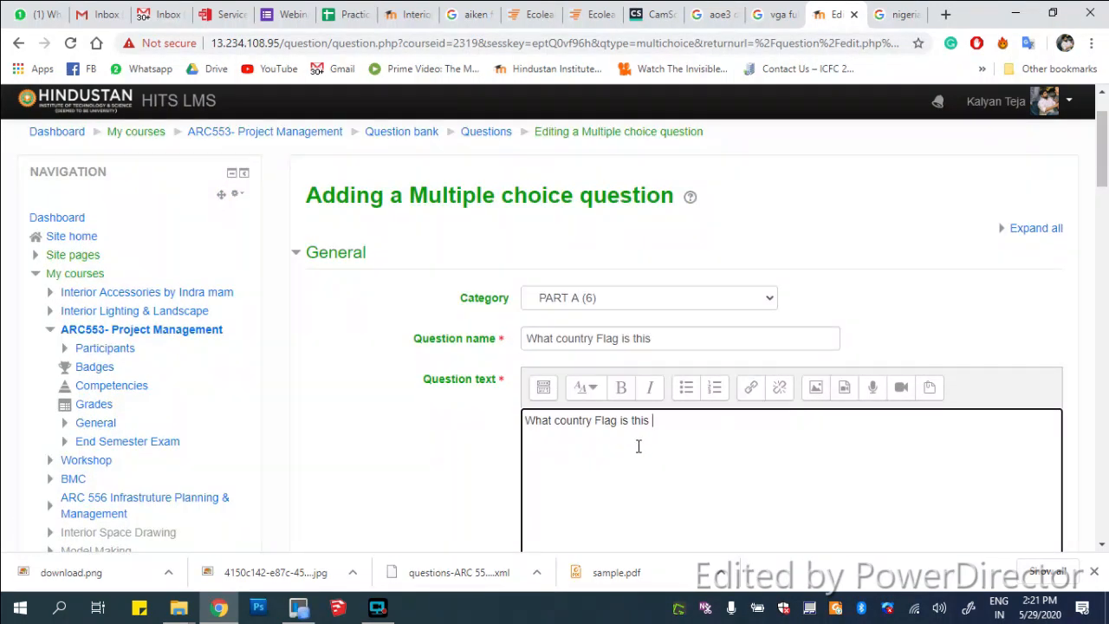
scroll(638, 447, down, 1)
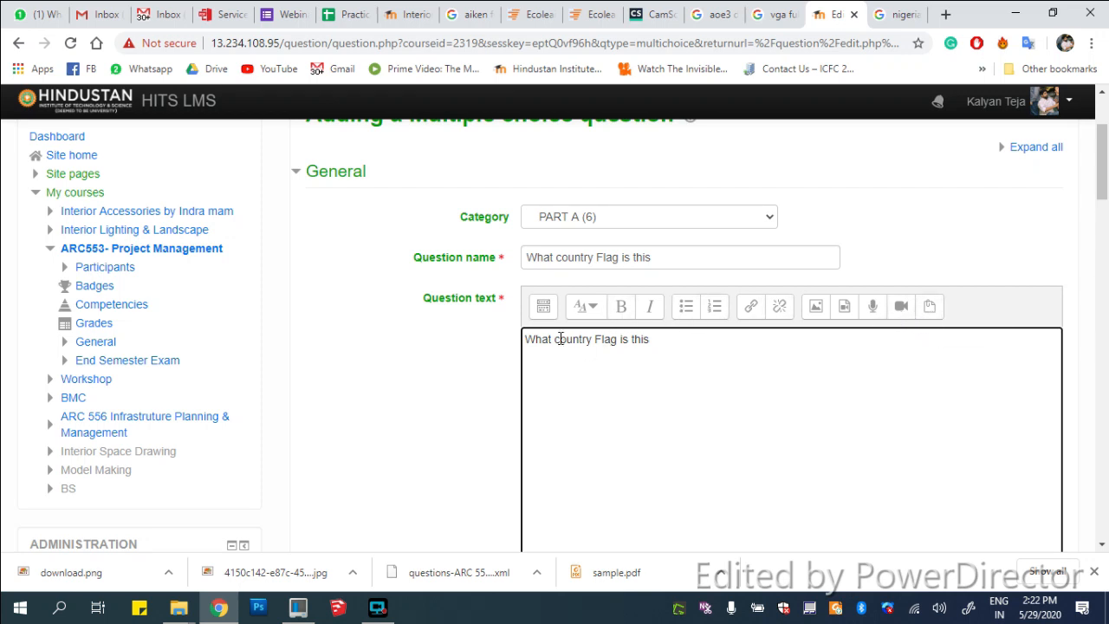
click(544, 309)
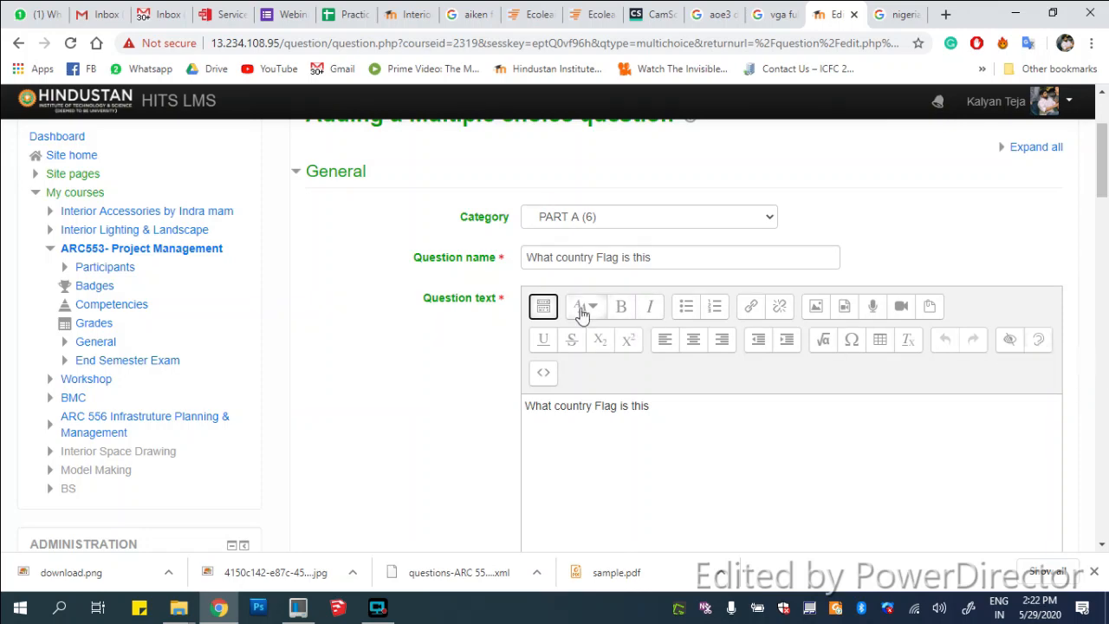
click(544, 306)
click(674, 343)
click(817, 309)
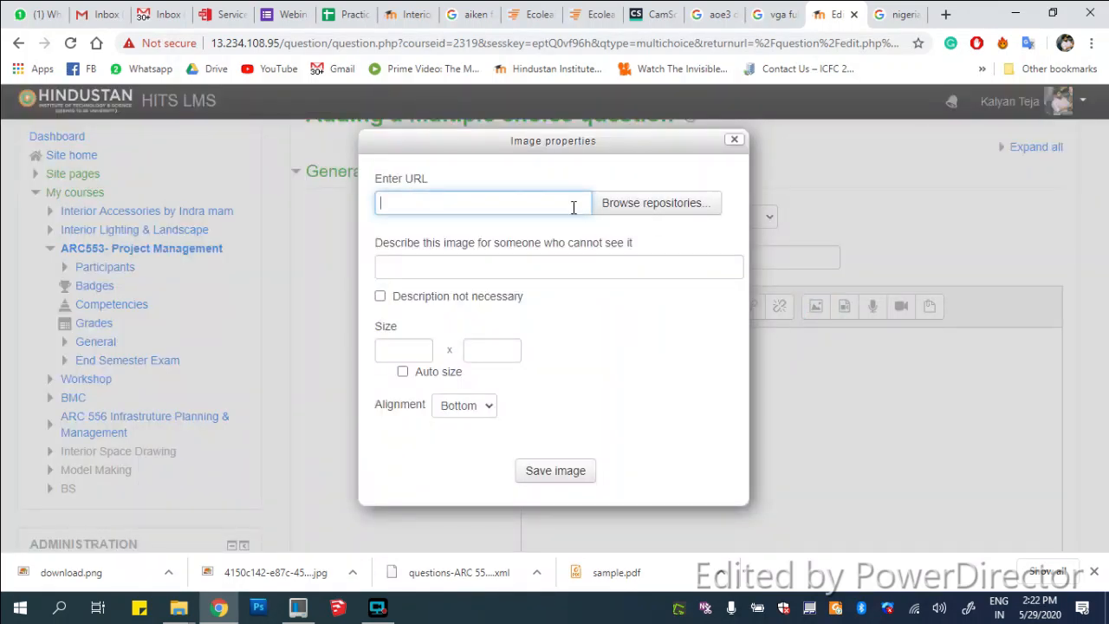
Upload the flag image download.png from the computer, saving it as nigeria.
click(624, 208)
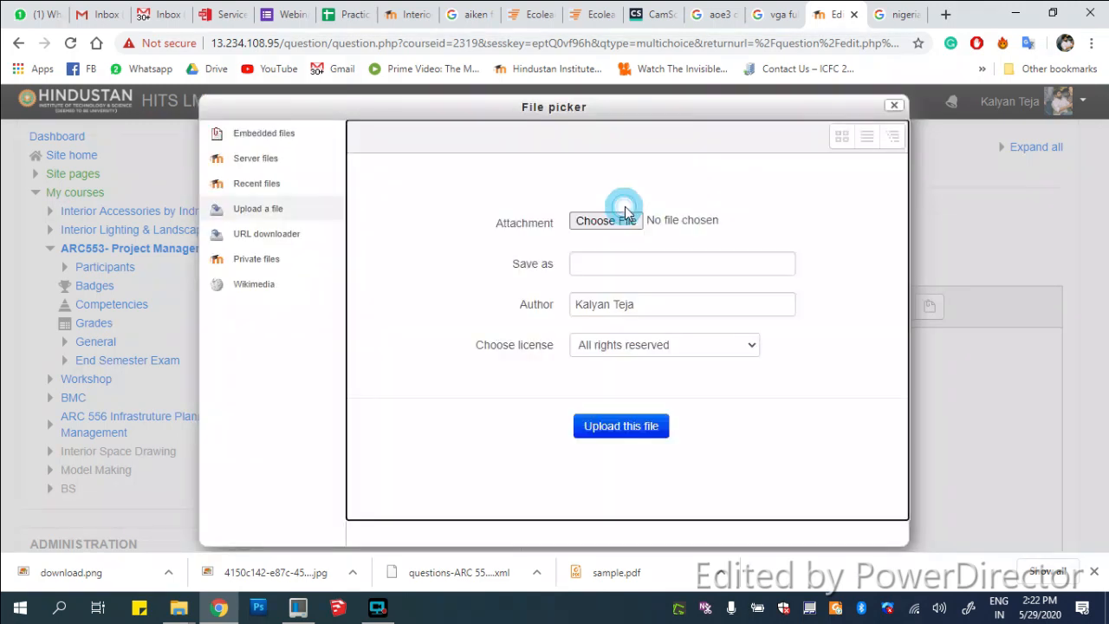
click(597, 220)
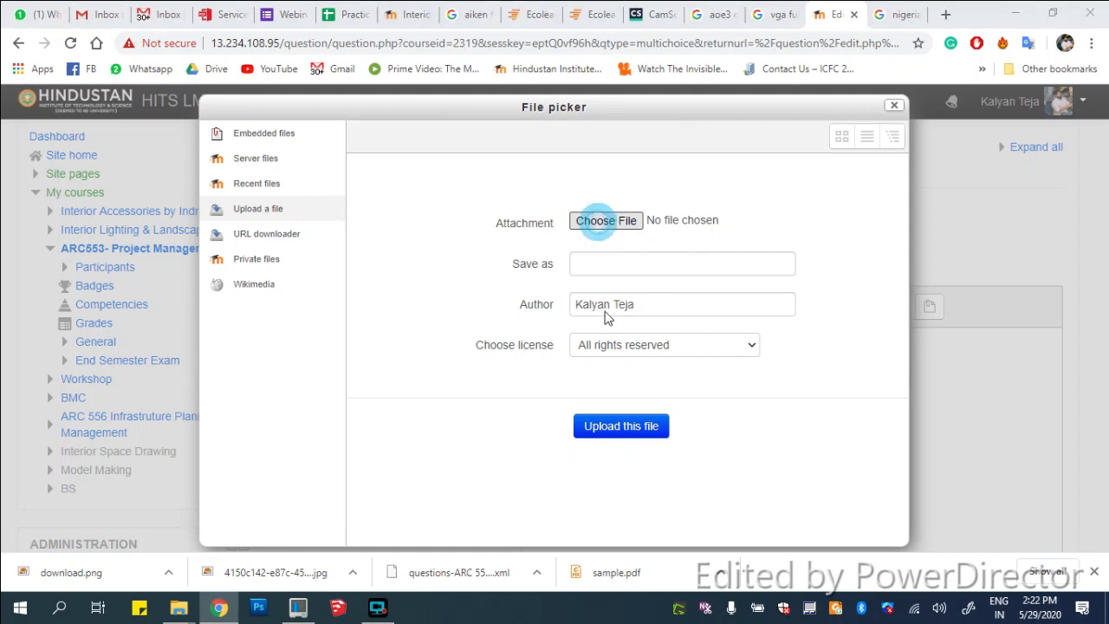
scroll(277, 222, down, 2)
scroll(421, 223, up, 2)
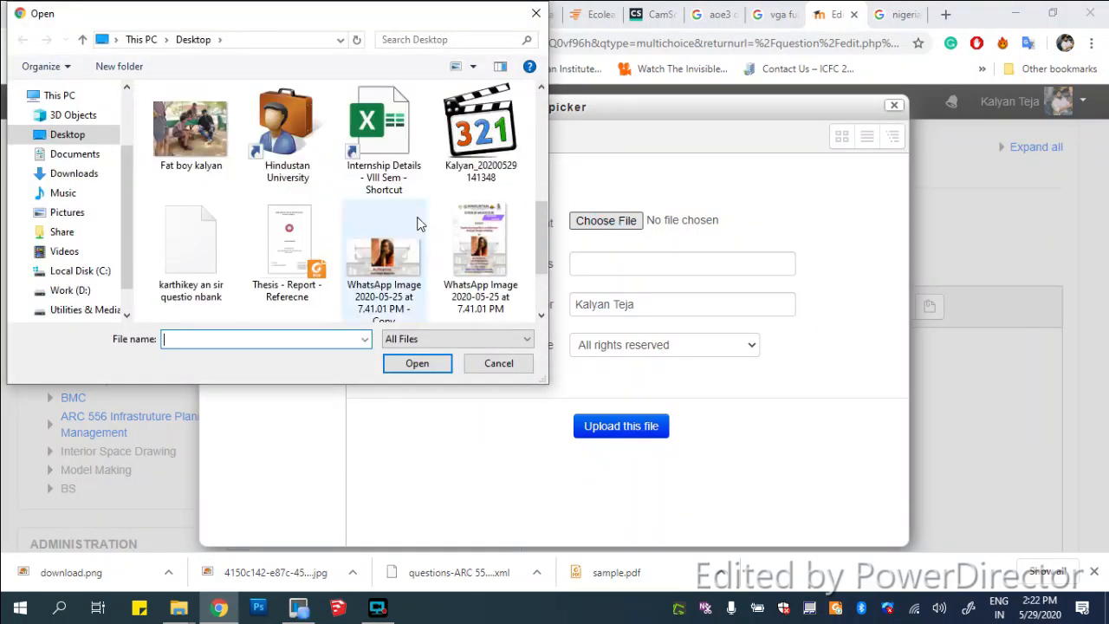
double_click(408, 171)
click(632, 267)
text(nigeria)
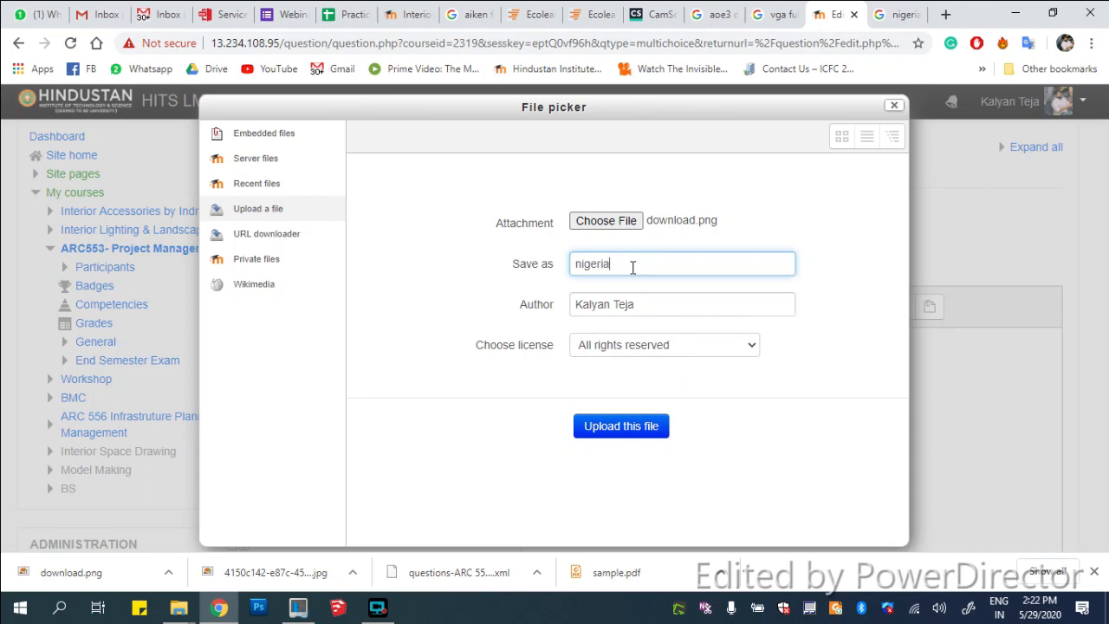
click(657, 433)
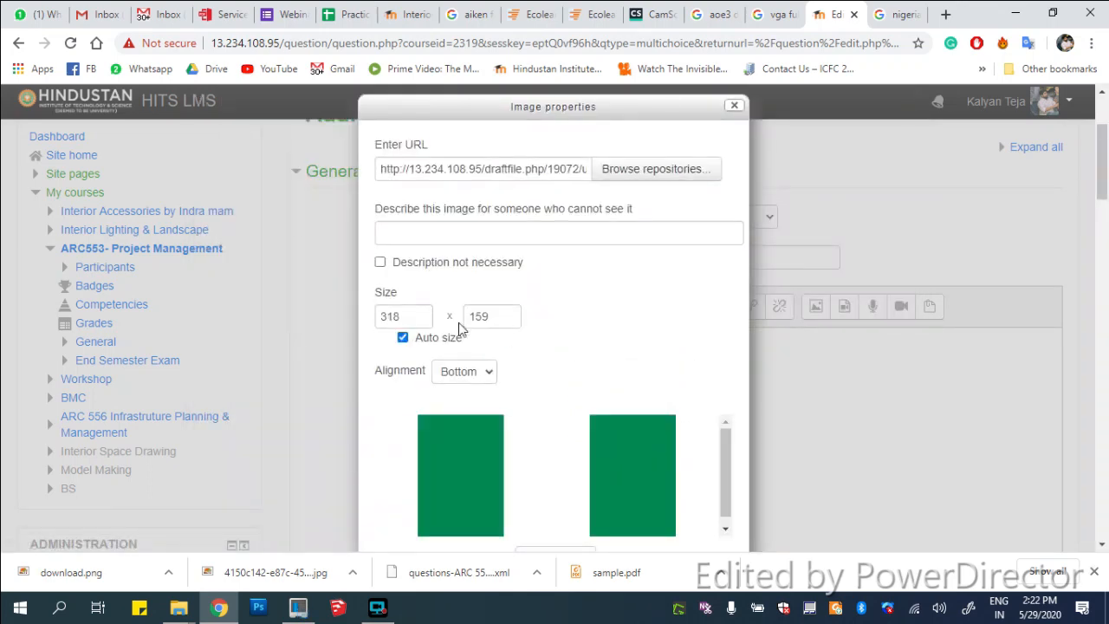
Align the image to Middle, give it the description 'flag', and insert it into the question.
scroll(485, 356, down, 2)
click(481, 213)
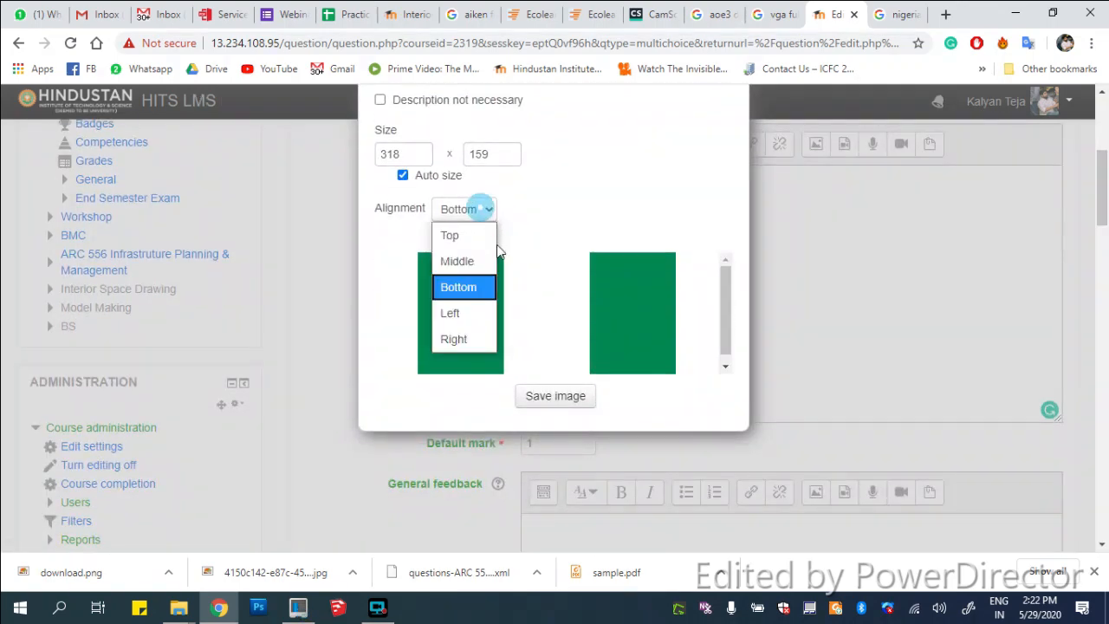
click(456, 261)
scroll(551, 402, up, 3)
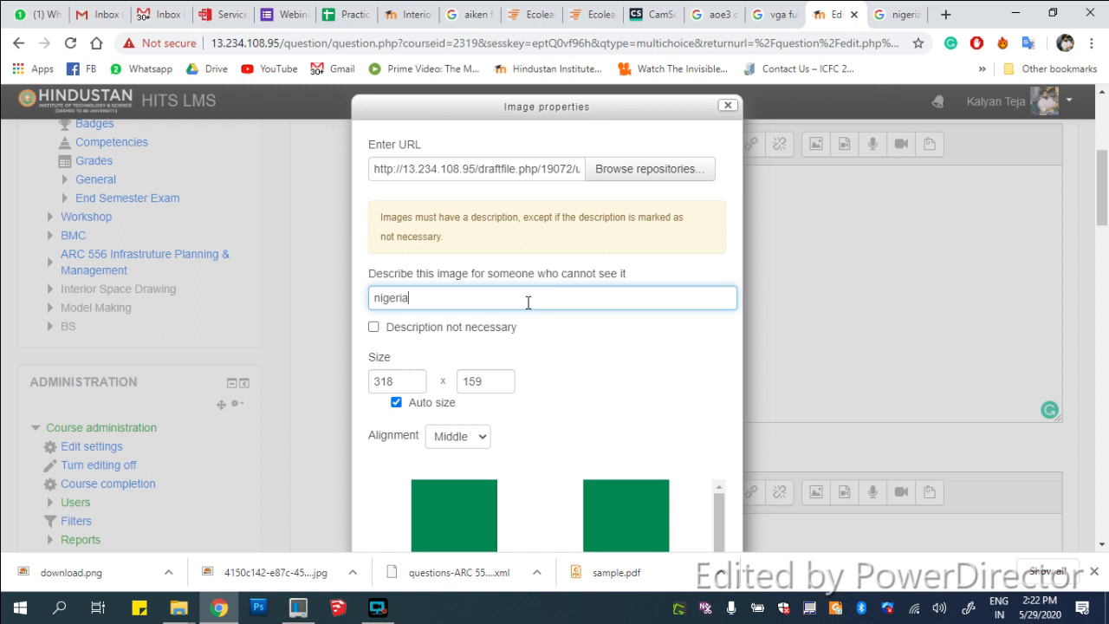
scroll(450, 277, down, 2)
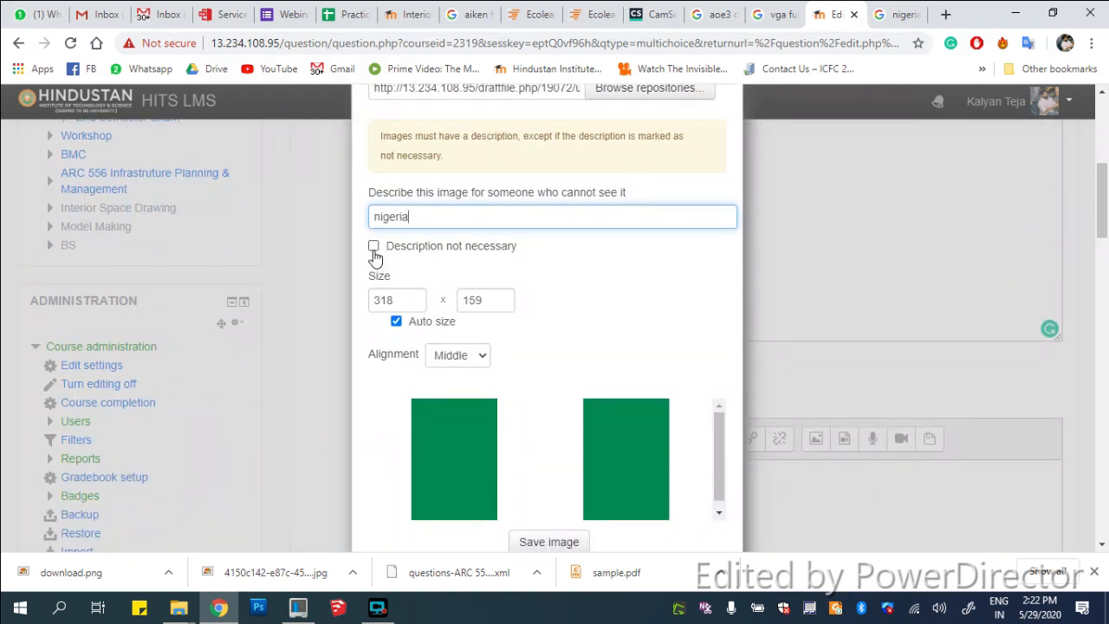
scroll(376, 255, down, 1)
click(374, 251)
scroll(408, 130, down, 1)
scroll(373, 181, up, 1)
click(373, 181)
scroll(372, 173, up, 1)
drag(418, 232, 363, 227)
text(flag)
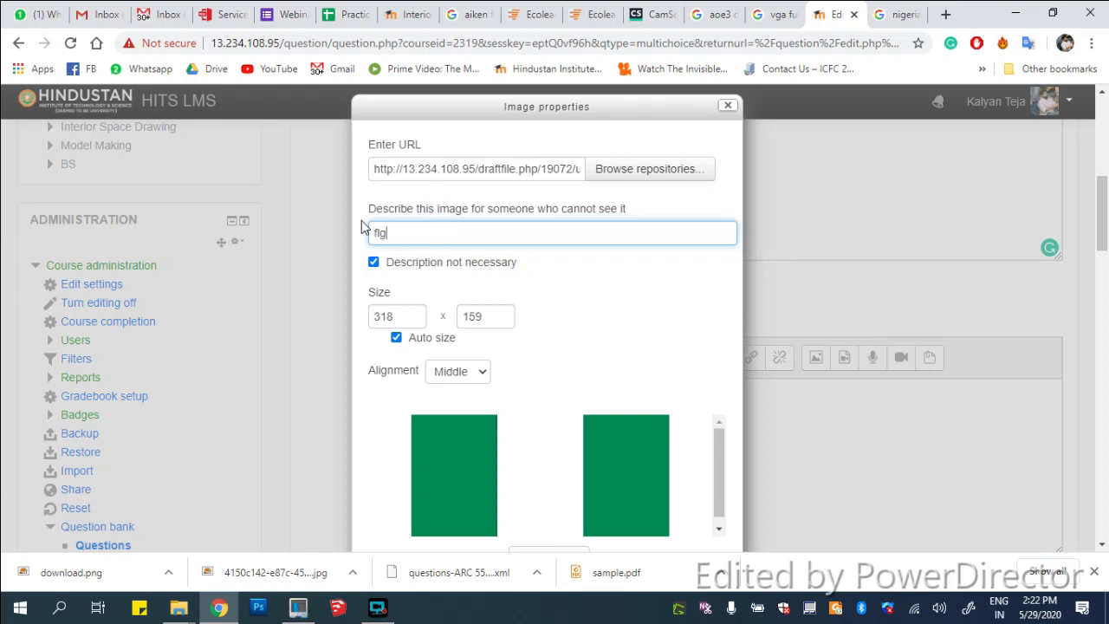
scroll(361, 220, down, 3)
scroll(361, 219, up, 1)
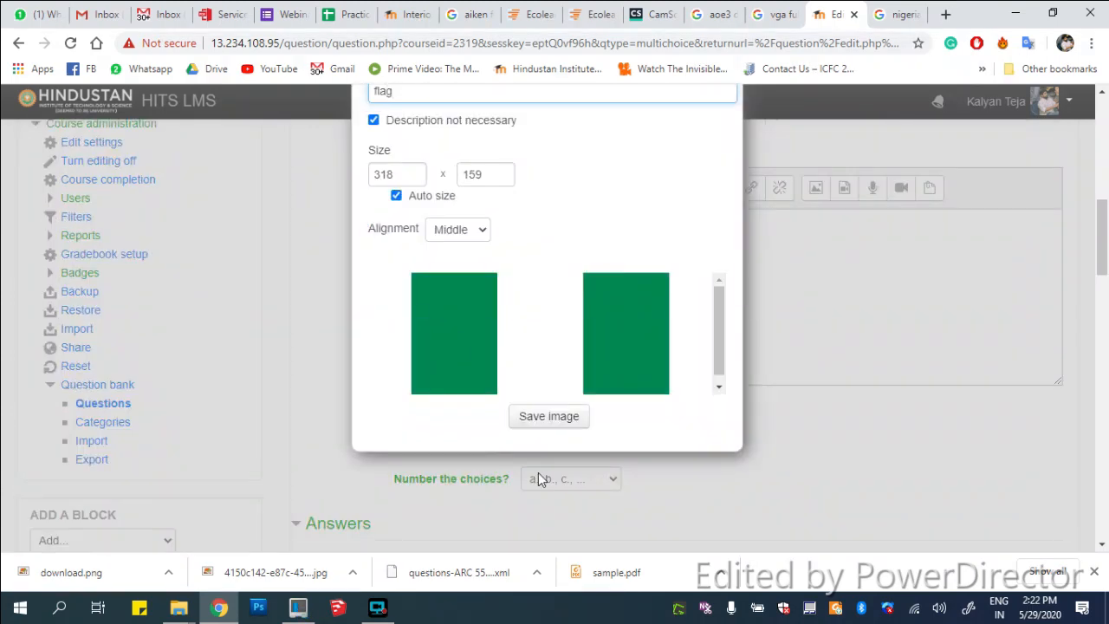
scroll(535, 421, up, 2)
scroll(557, 411, down, 3)
click(548, 396)
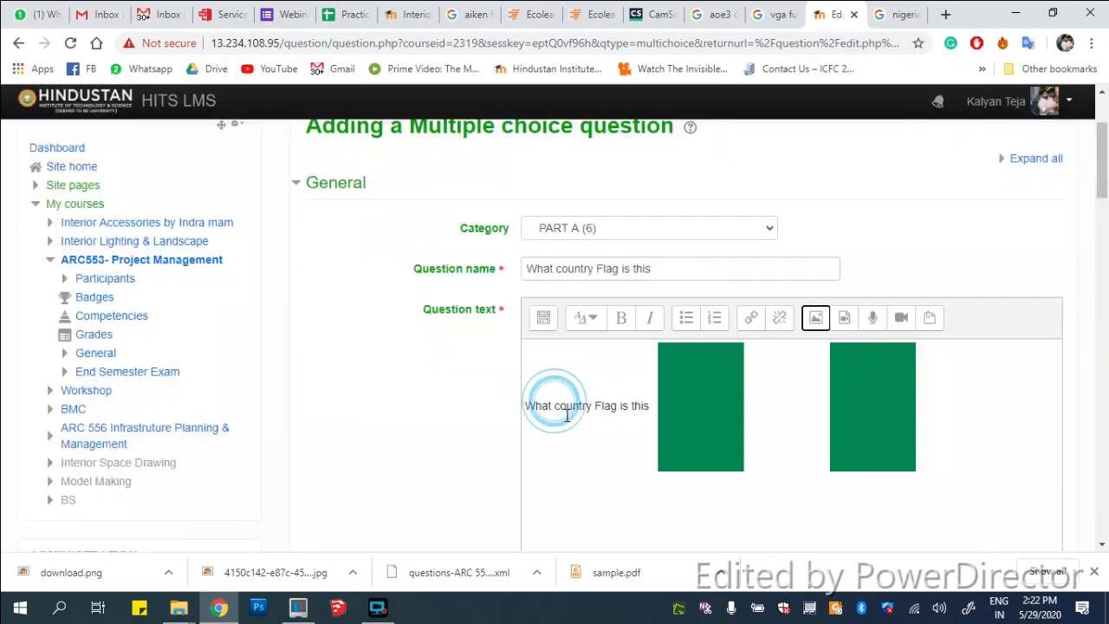
Move the flag image onto its own bulleted line below the question text.
scroll(856, 361, down, 2)
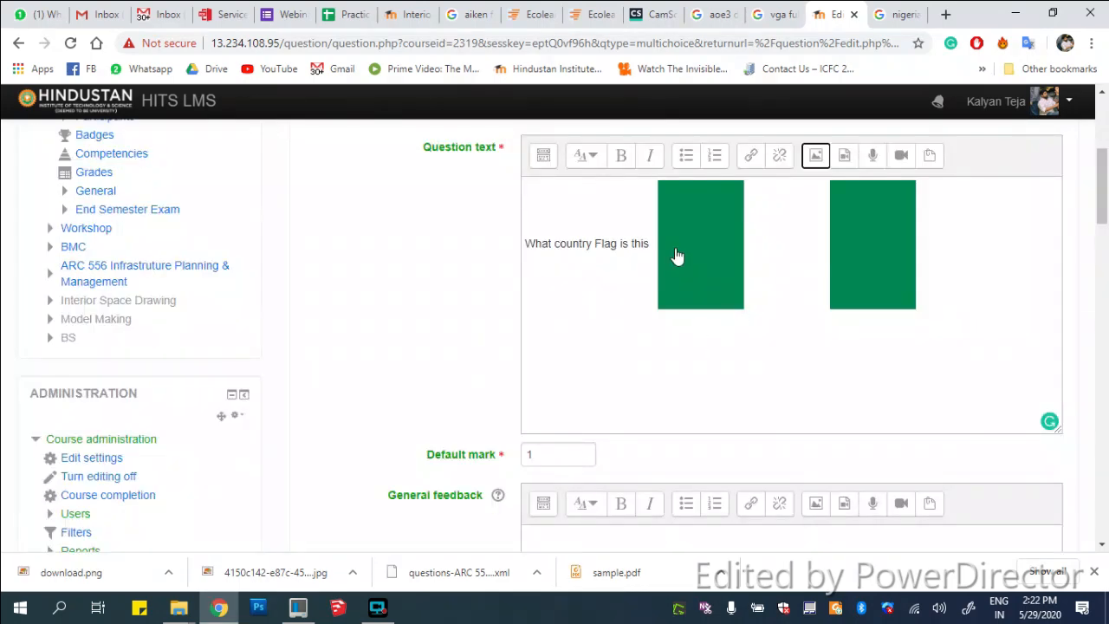
click(653, 241)
key(Return)
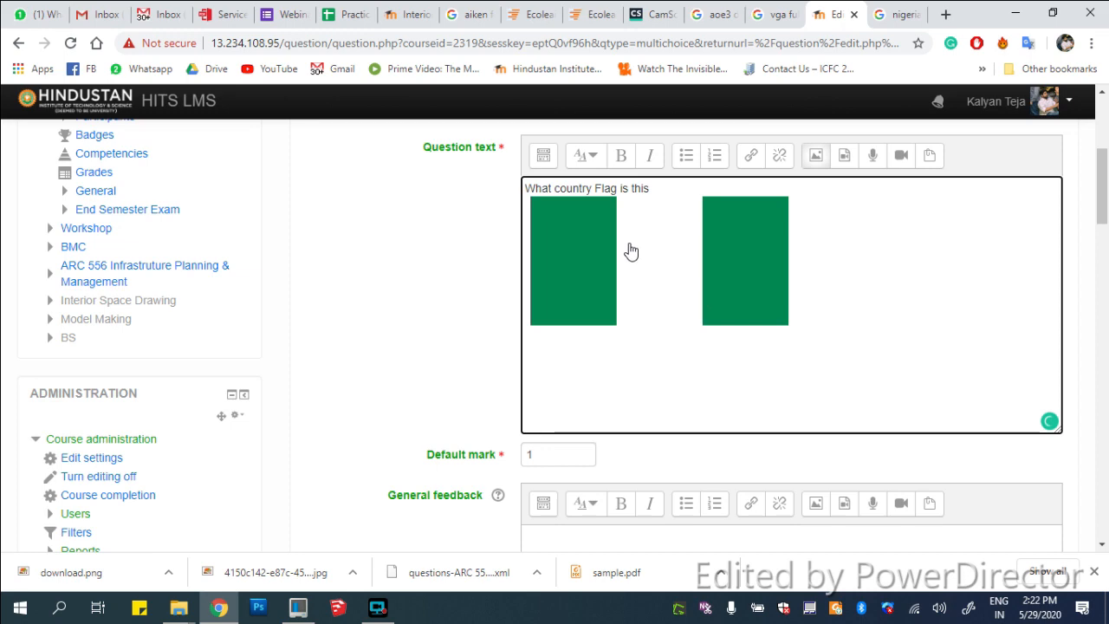
click(681, 167)
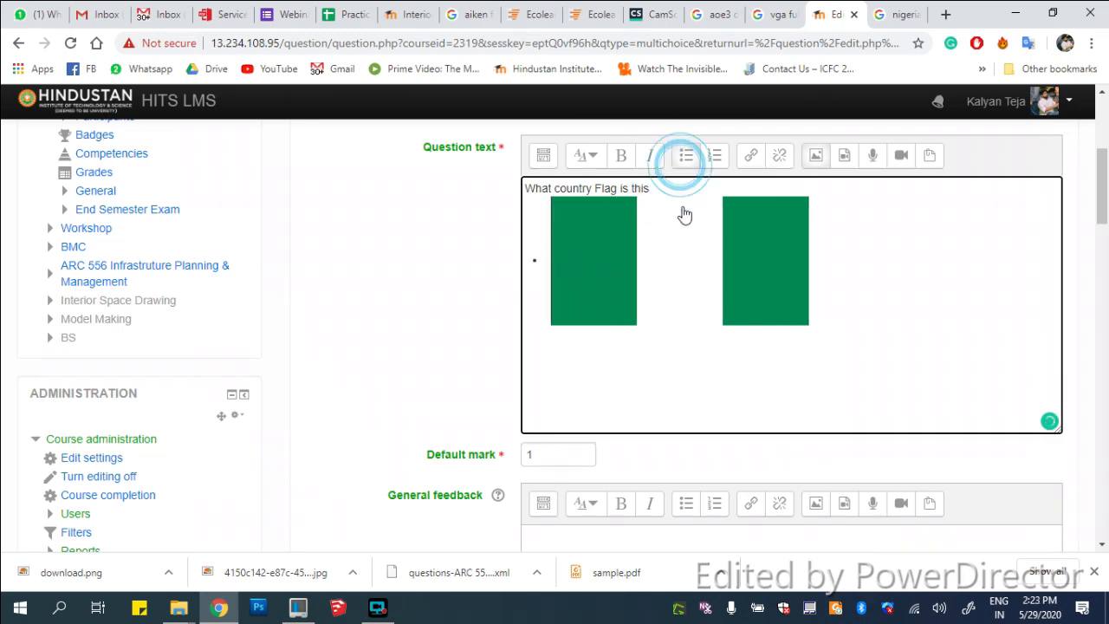
scroll(554, 381, down, 6)
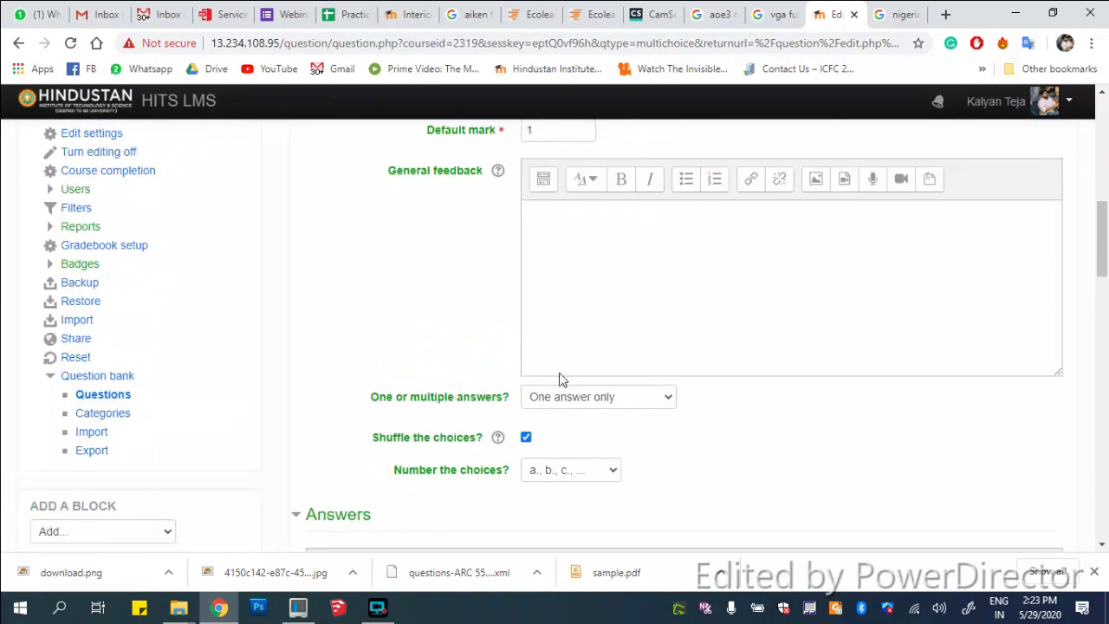
Enter Nigeria as Choice 1 and give it a 100% grade.
click(567, 370)
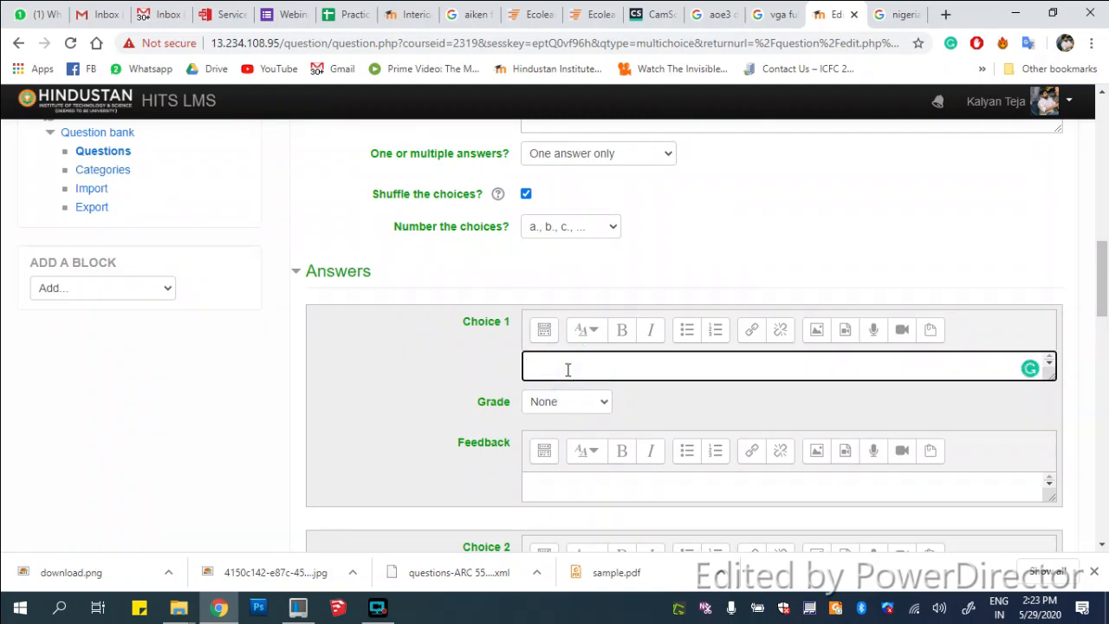
click(596, 402)
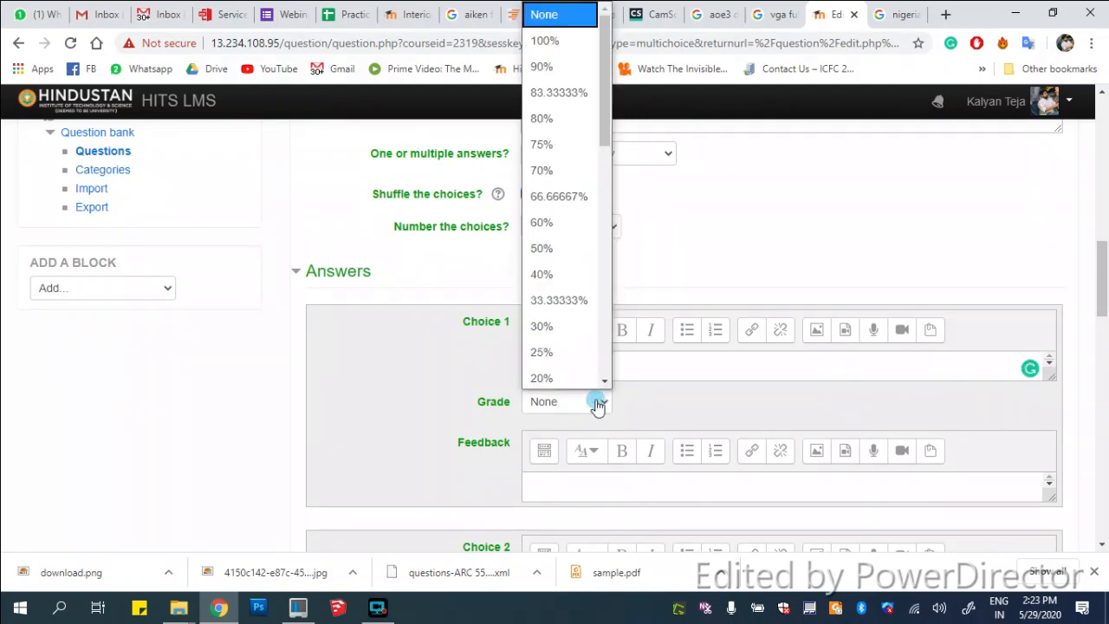
click(573, 39)
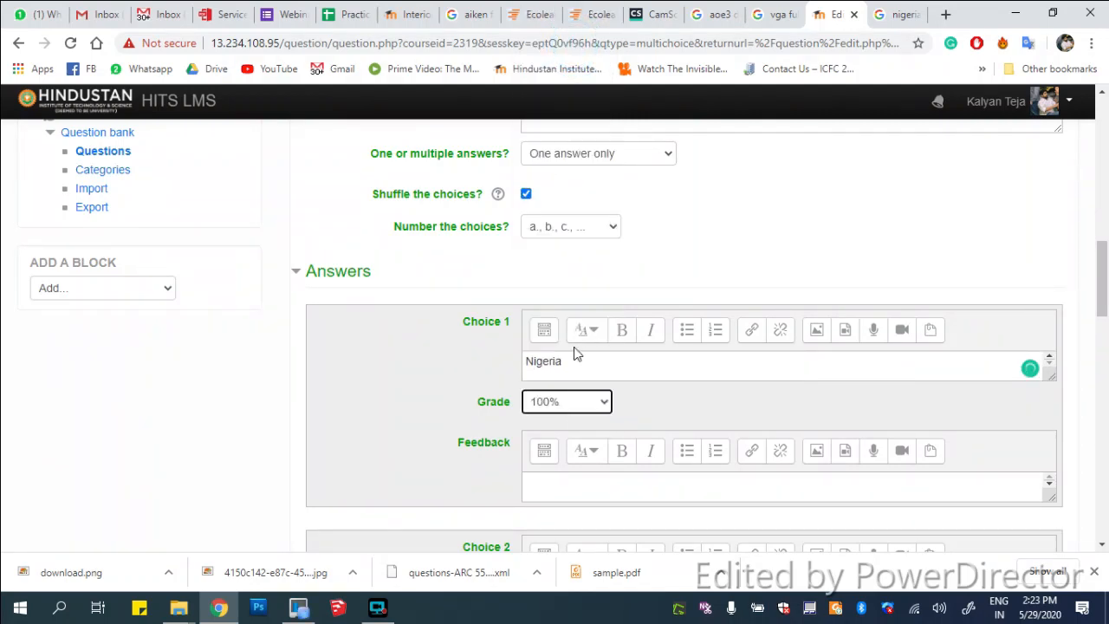
scroll(545, 370, down, 1)
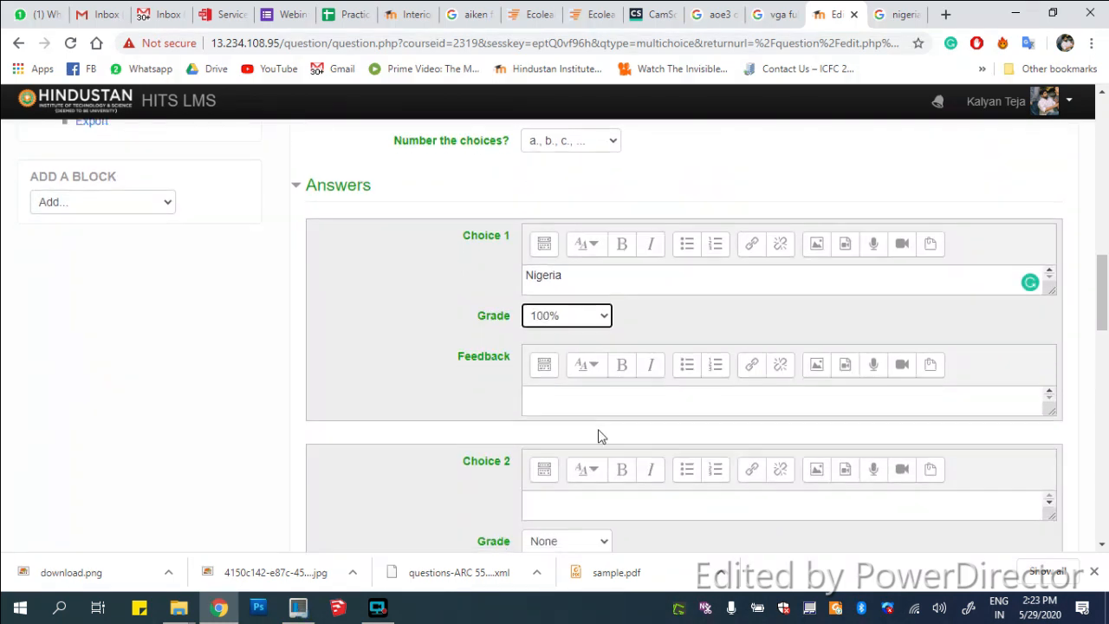
scroll(587, 379, up, 2)
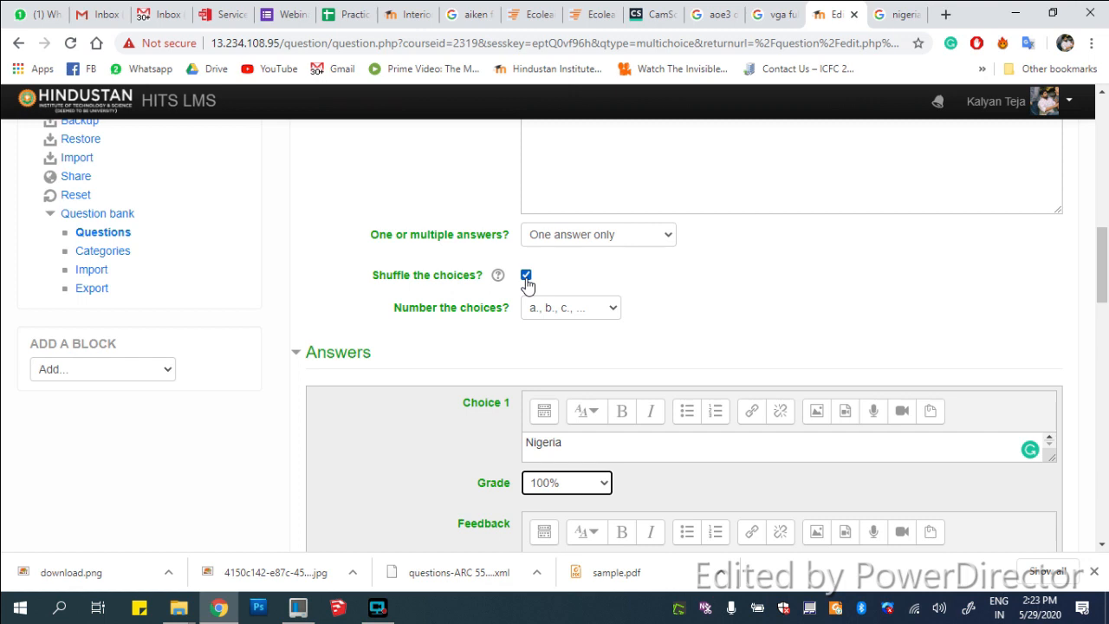
scroll(563, 348, down, 2)
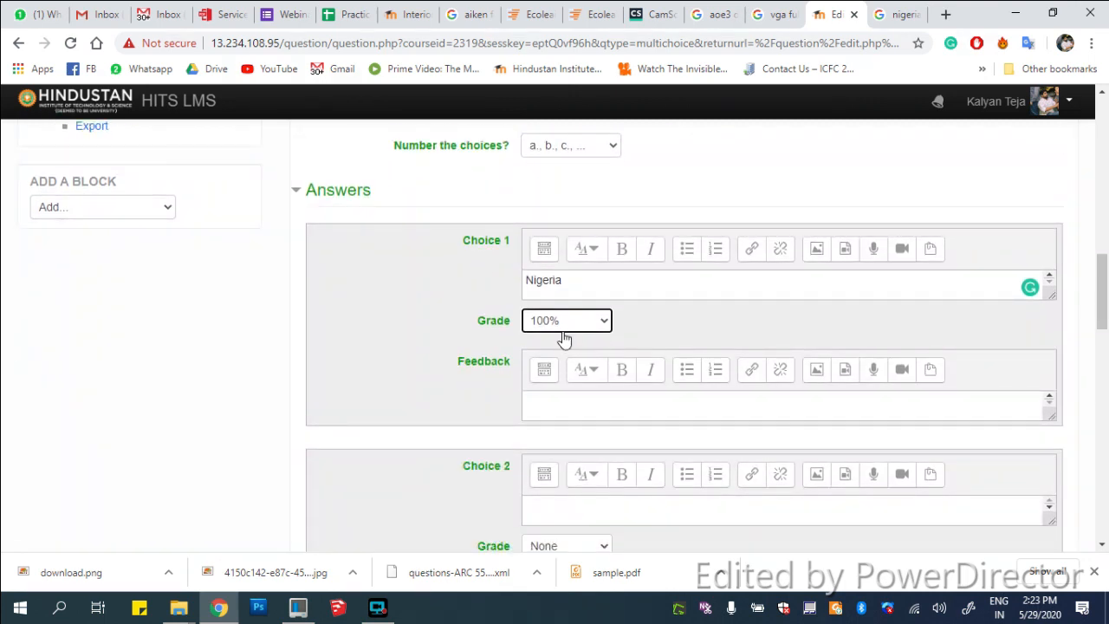
scroll(564, 339, down, 1)
Enter Ireland, Ghana and Poalnd as Choices 2–4 and save the question.
click(588, 422)
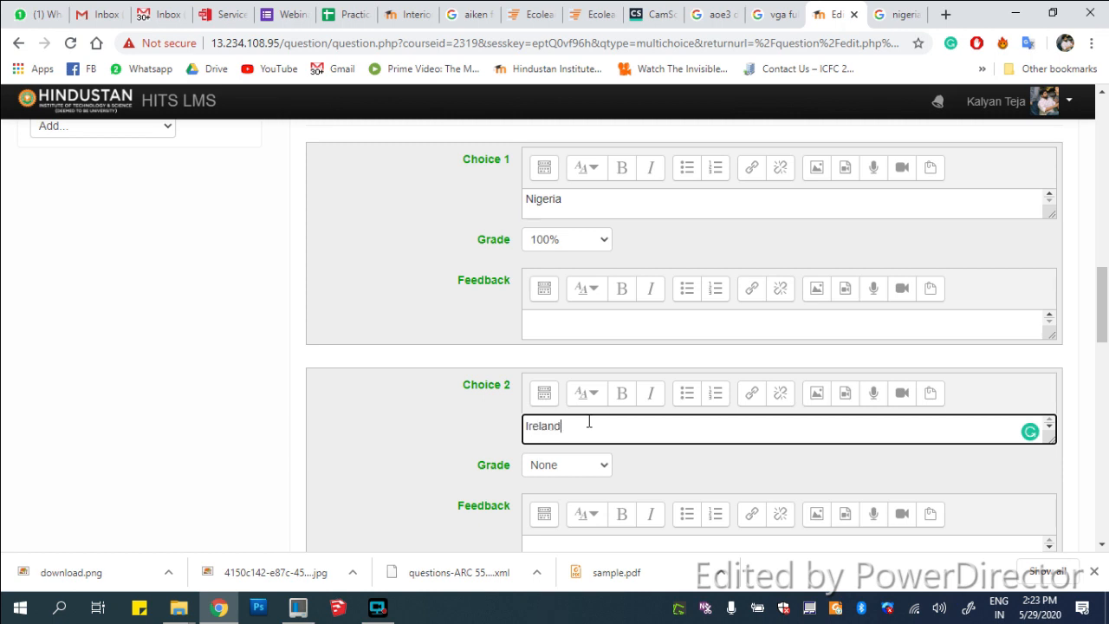
scroll(588, 422, down, 2)
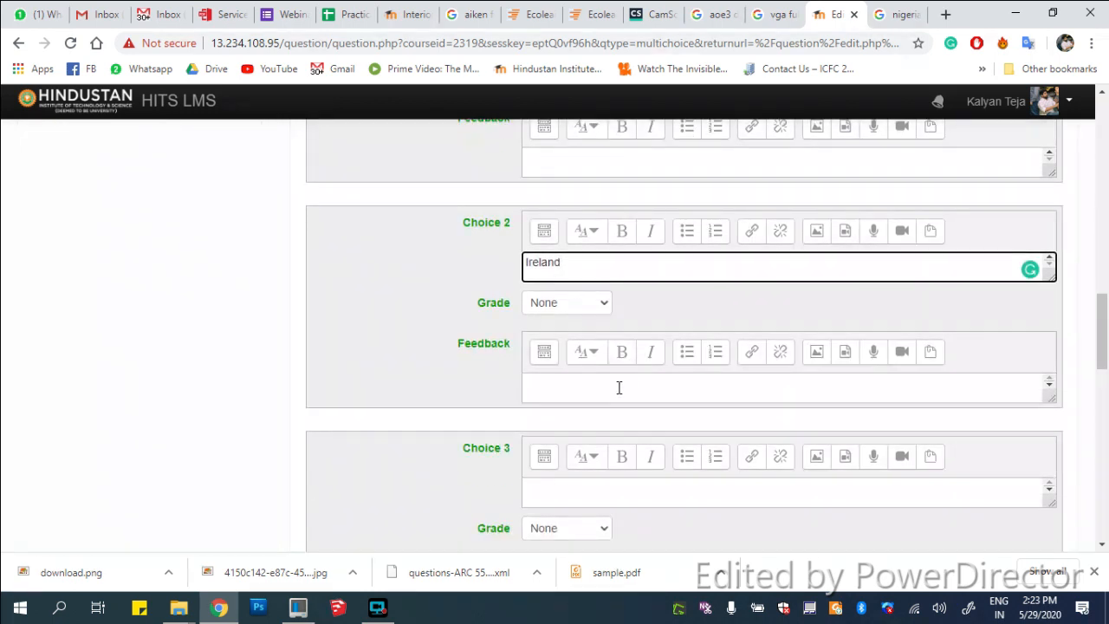
click(575, 487)
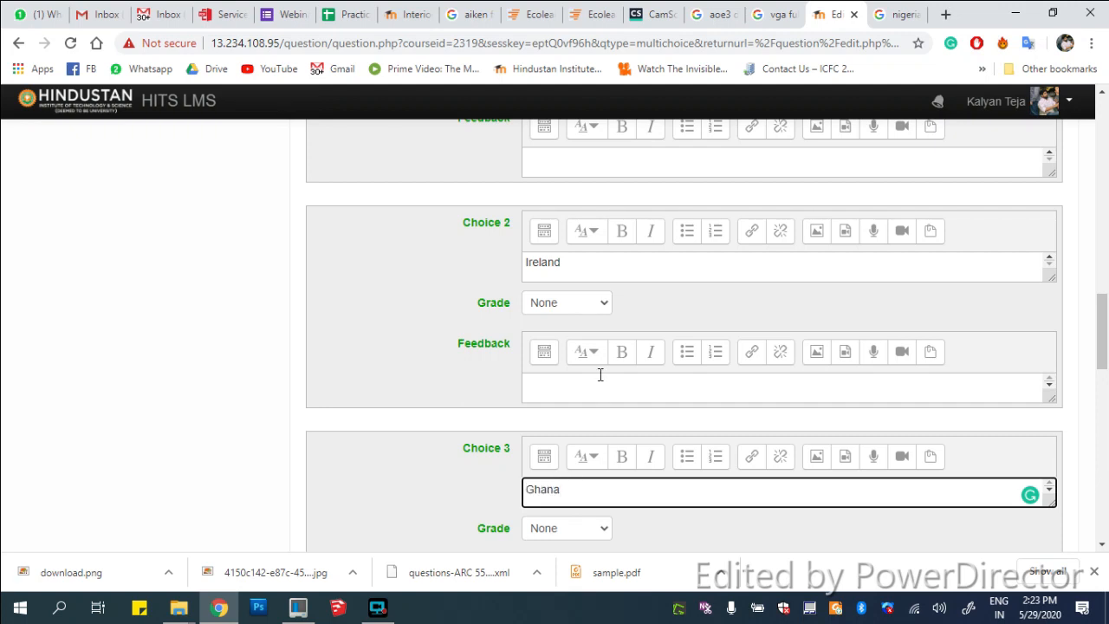
scroll(598, 375, down, 4)
click(588, 403)
text(Poalnd)
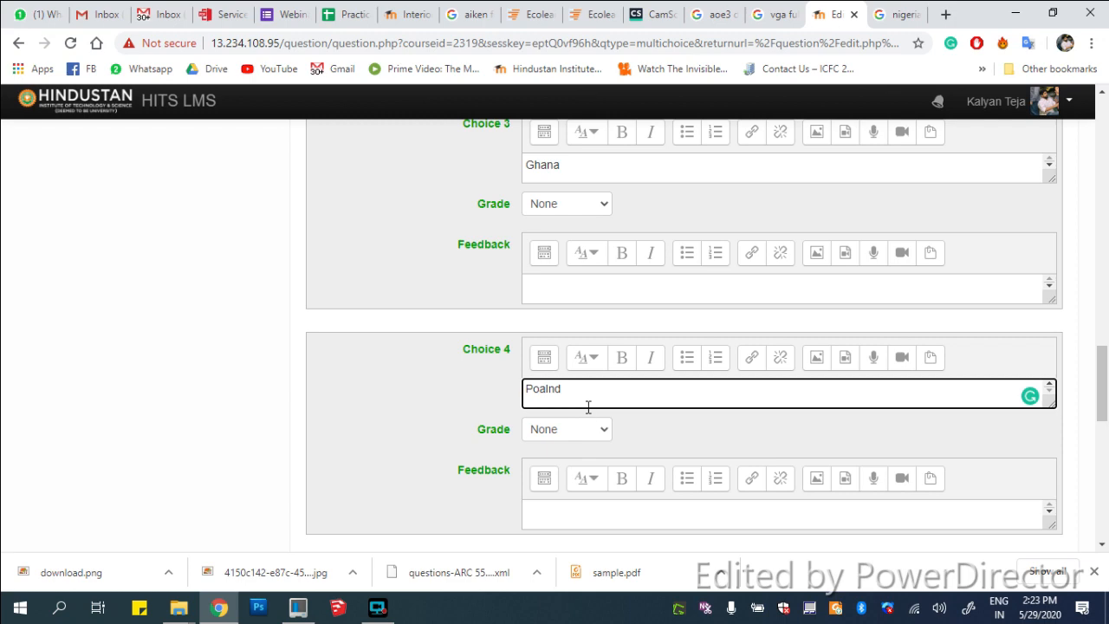
scroll(507, 428, down, 4)
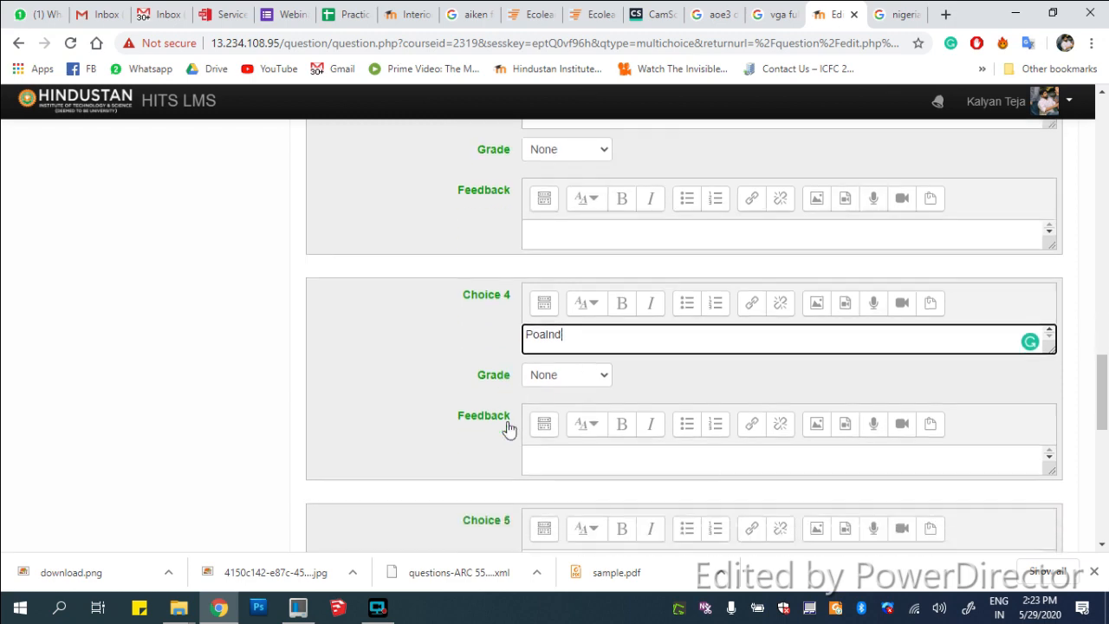
scroll(507, 426, down, 5)
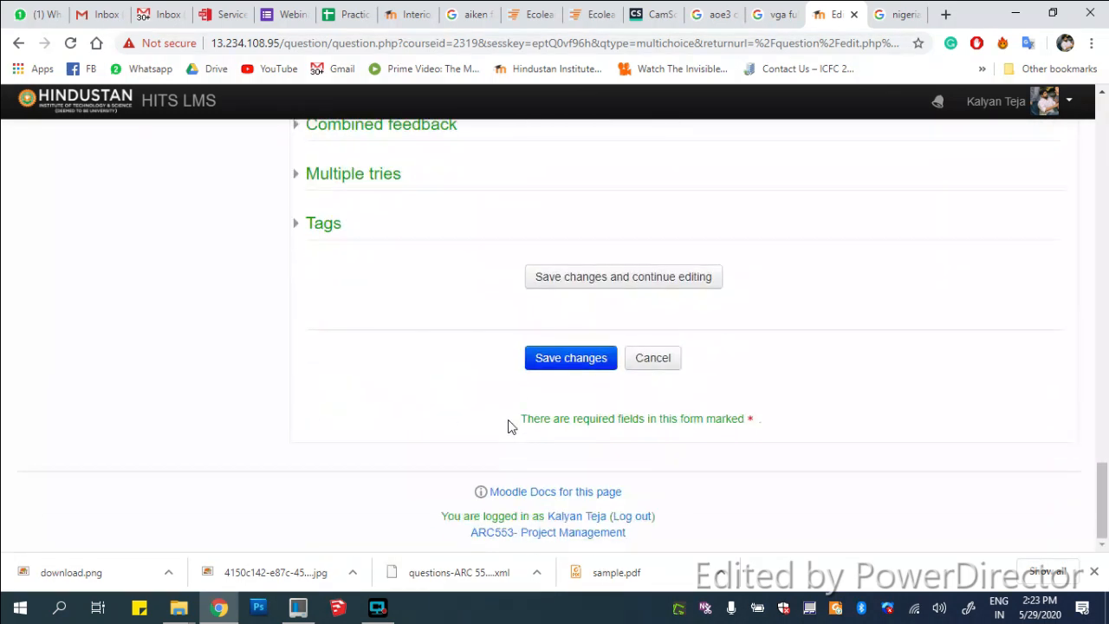
click(561, 367)
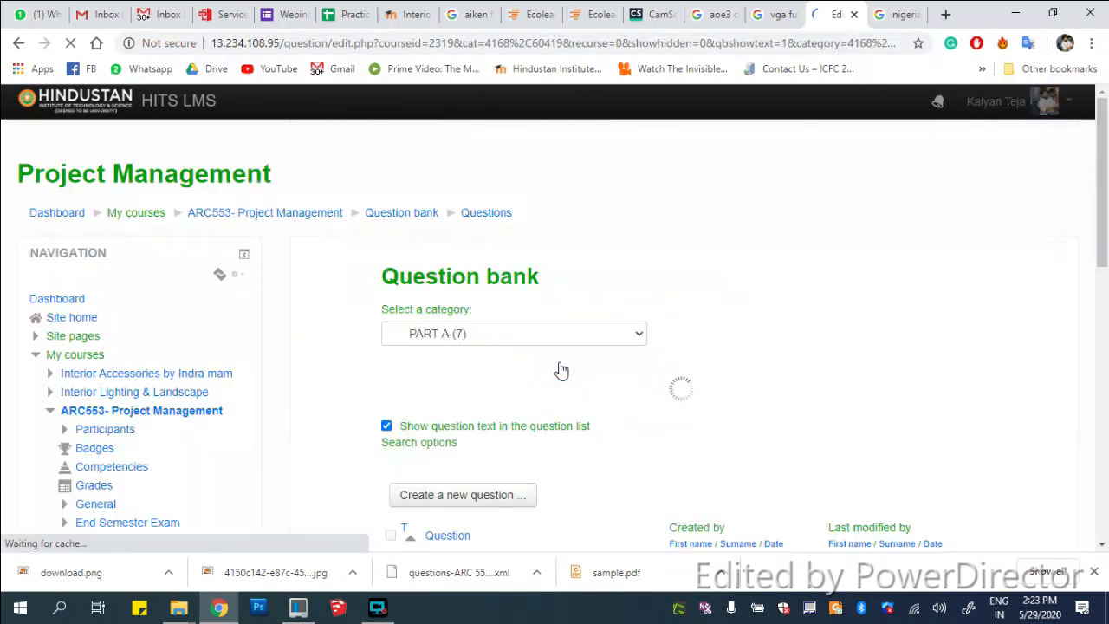
scroll(460, 346, down, 4)
click(333, 288)
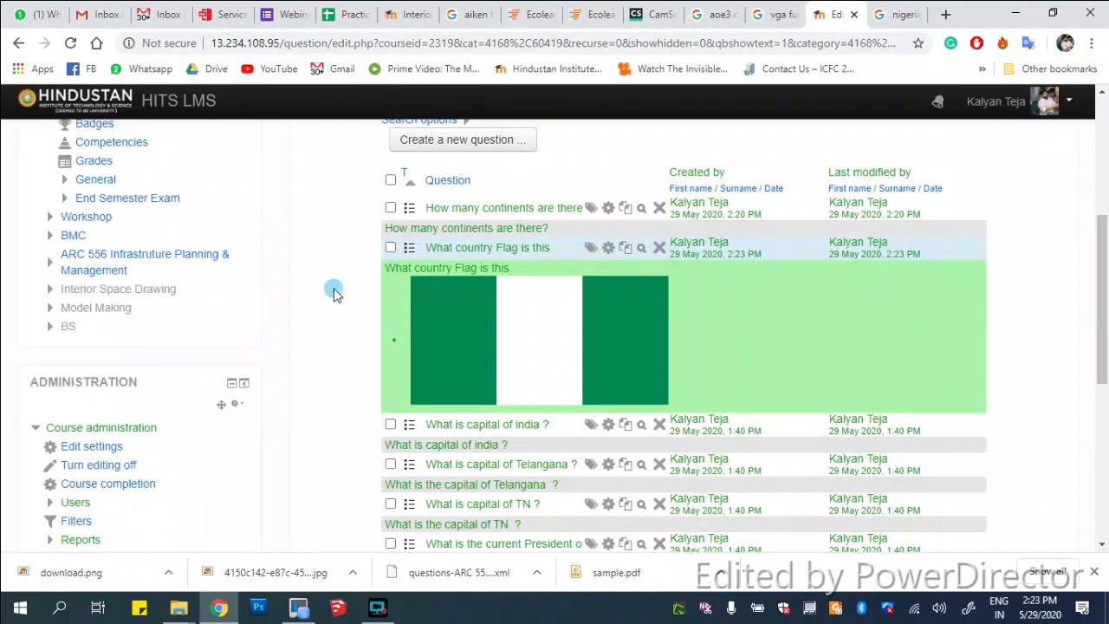
click(642, 246)
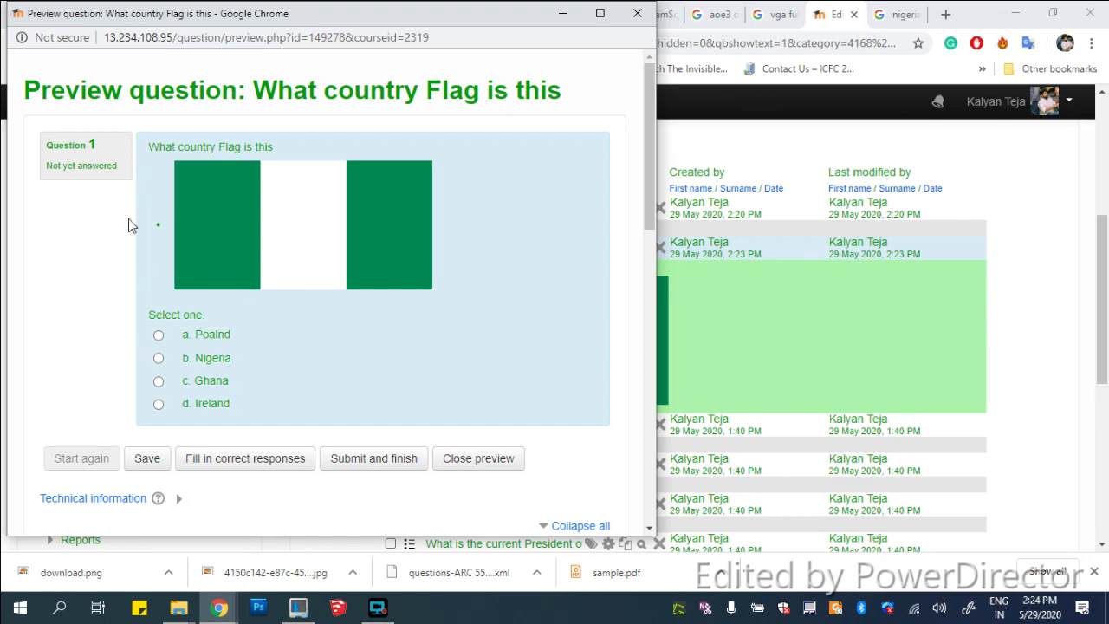
click(159, 381)
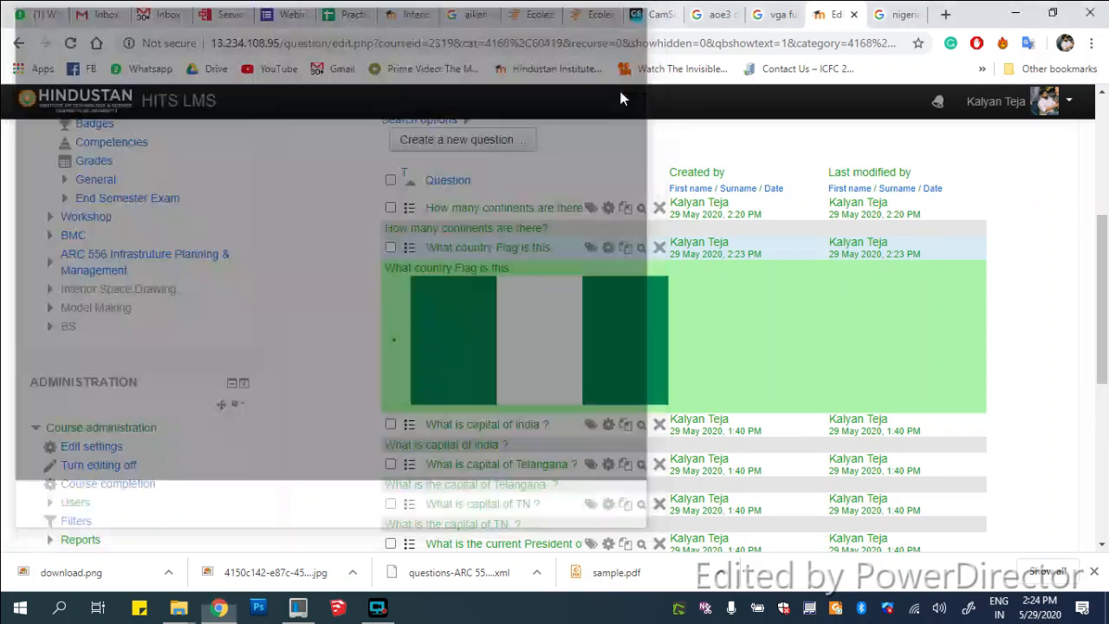
click(637, 13)
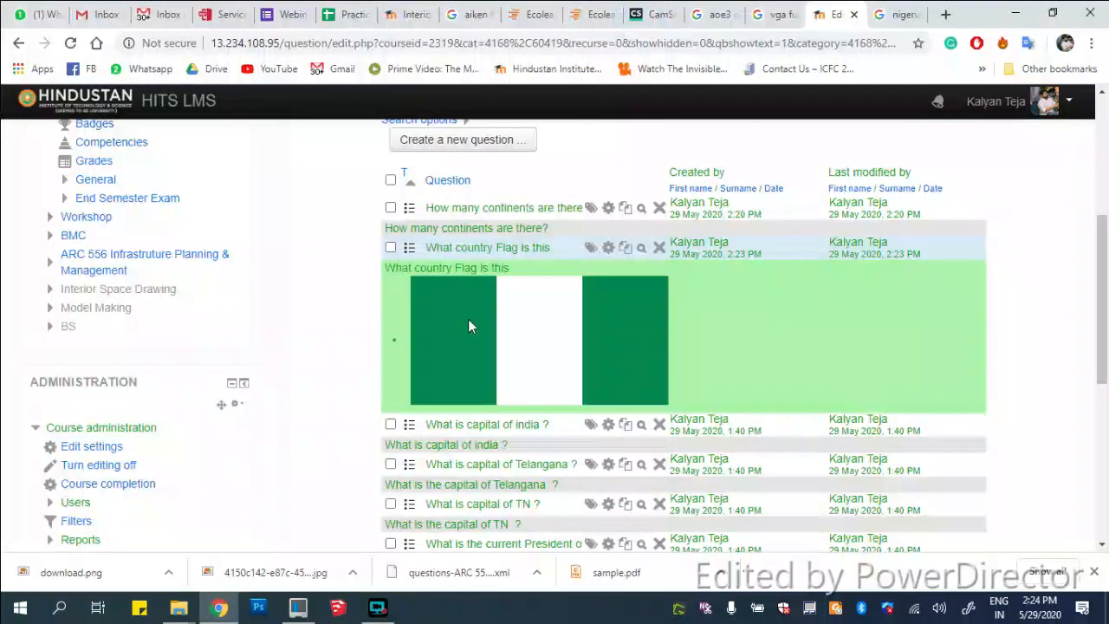
scroll(468, 319, down, 2)
scroll(468, 323, down, 2)
scroll(467, 319, up, 4)
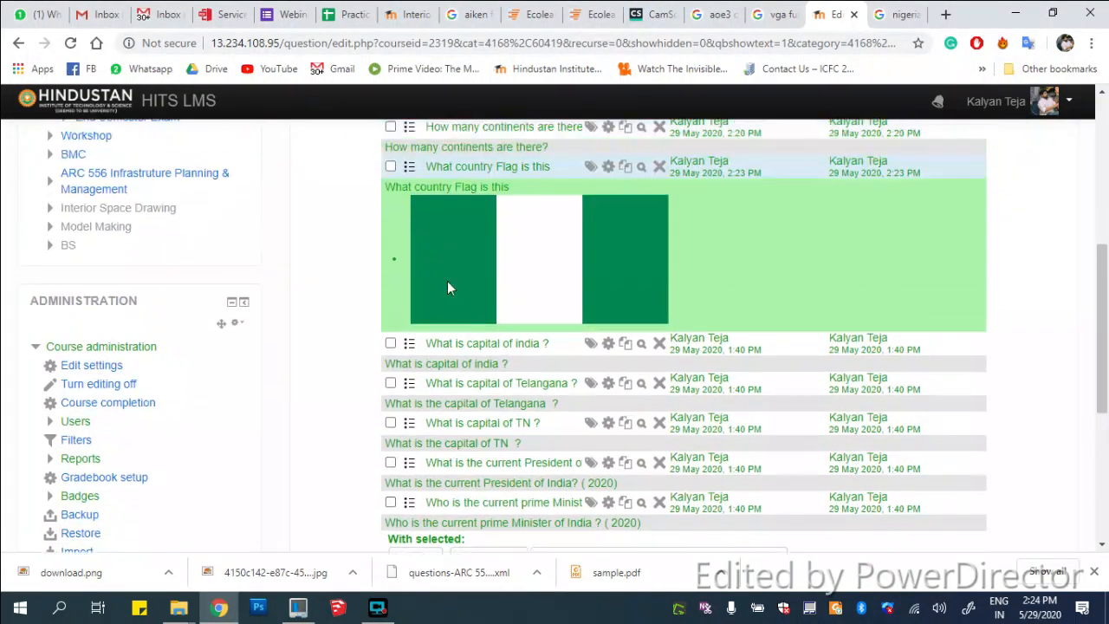
scroll(450, 238, up, 2)
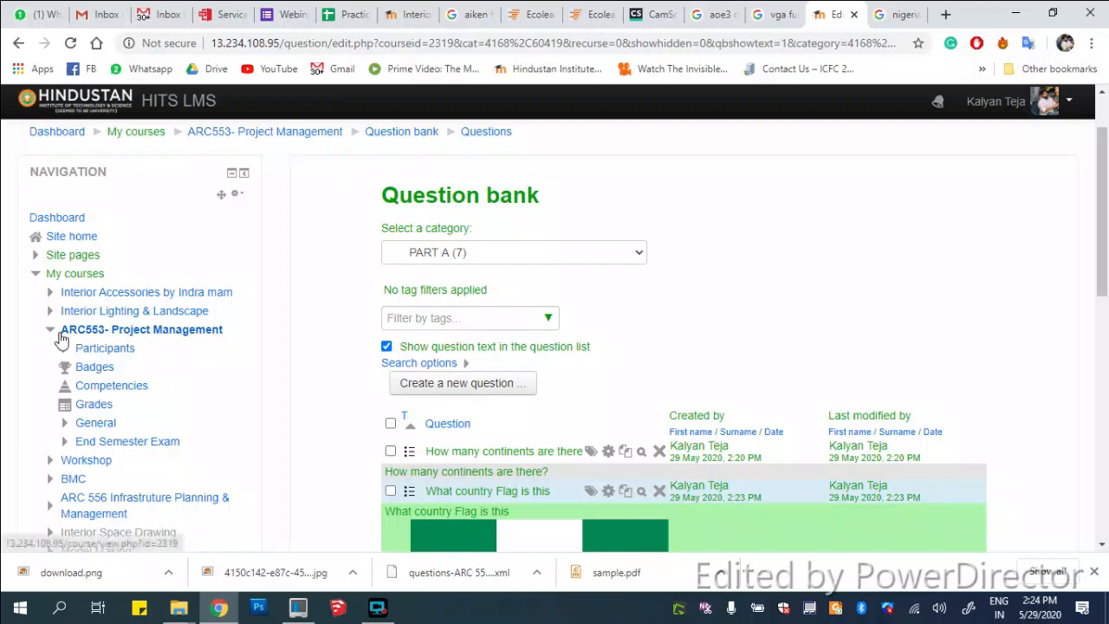
Go from the ARC553- Project Management course to its question bank categories page.
click(104, 334)
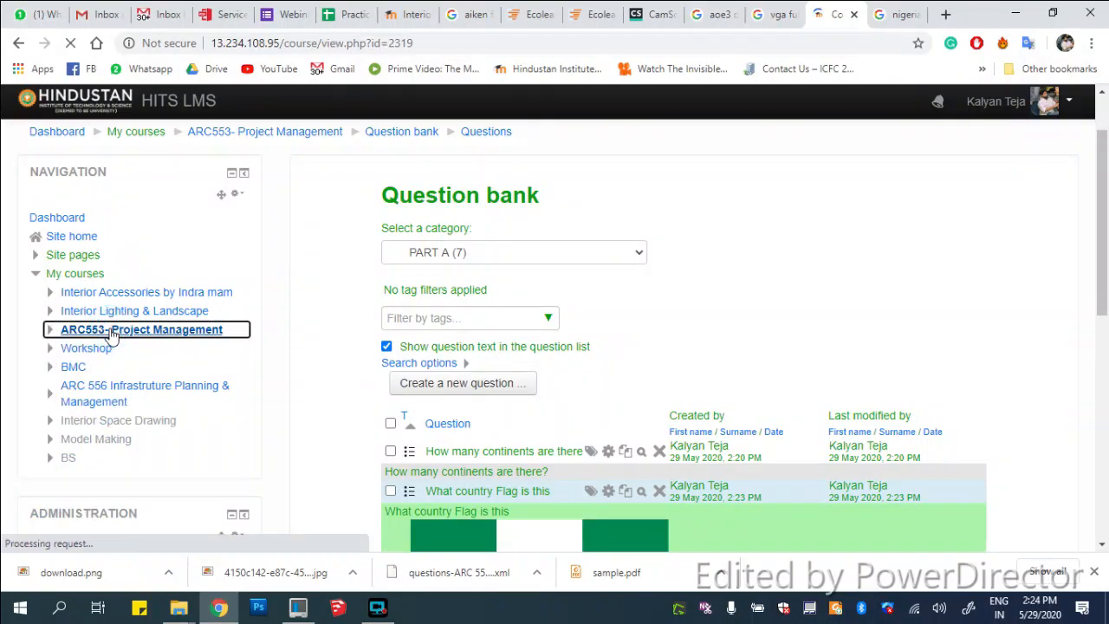
scroll(113, 333, down, 8)
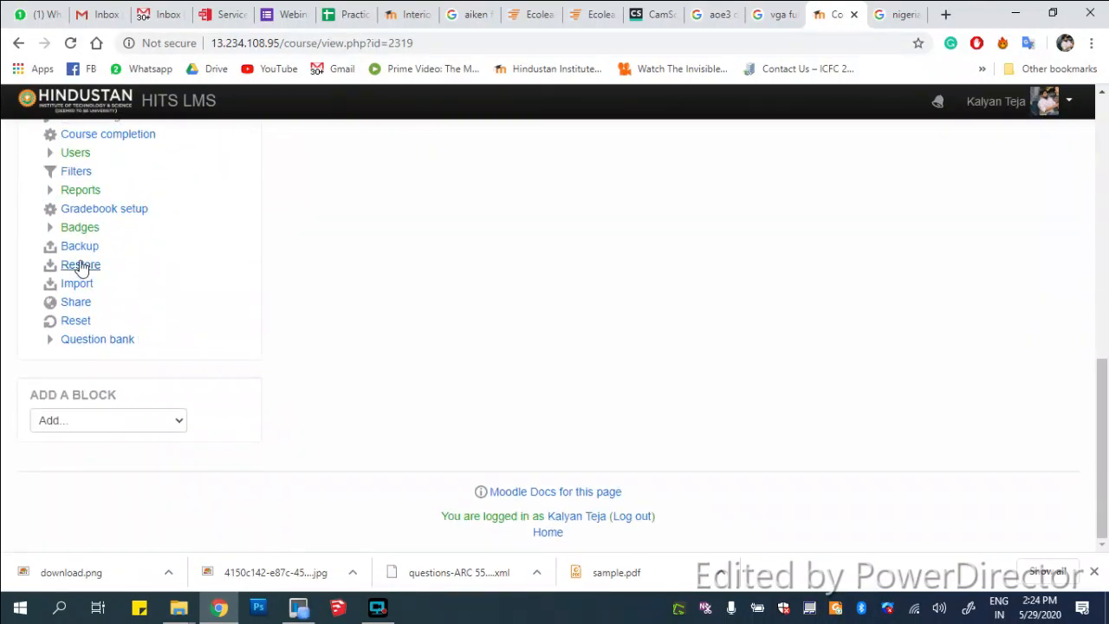
click(92, 340)
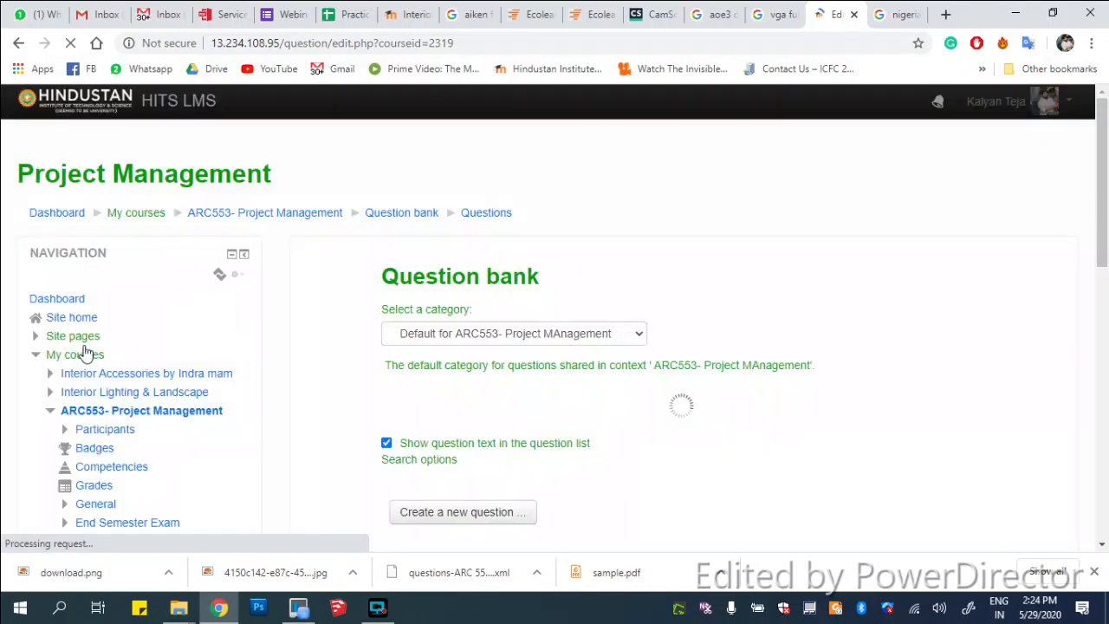
scroll(453, 381, down, 6)
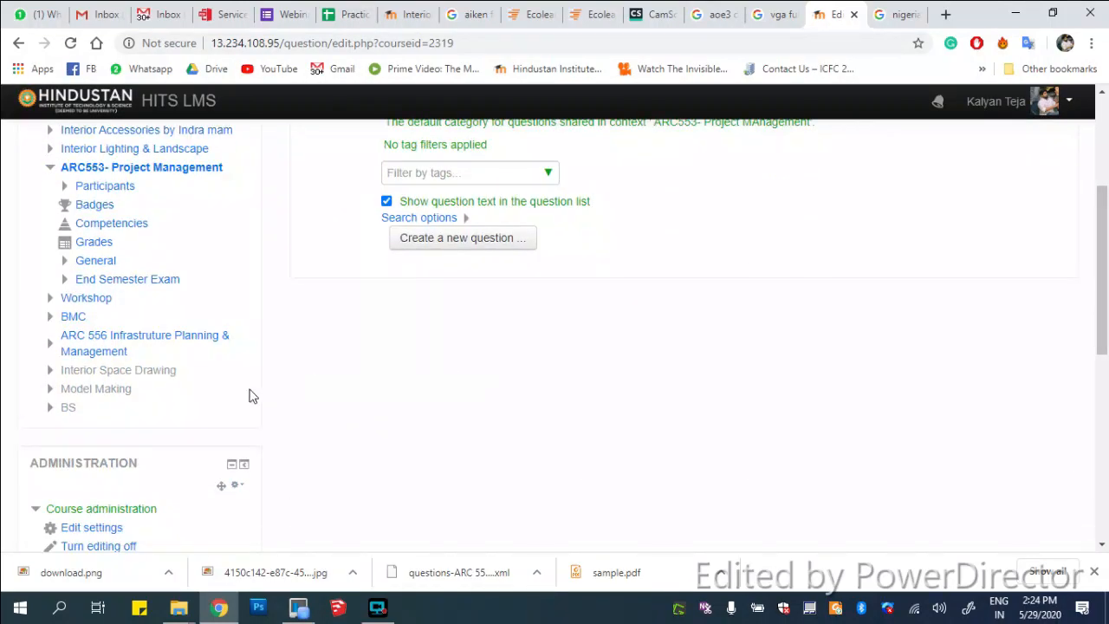
scroll(185, 431, down, 2)
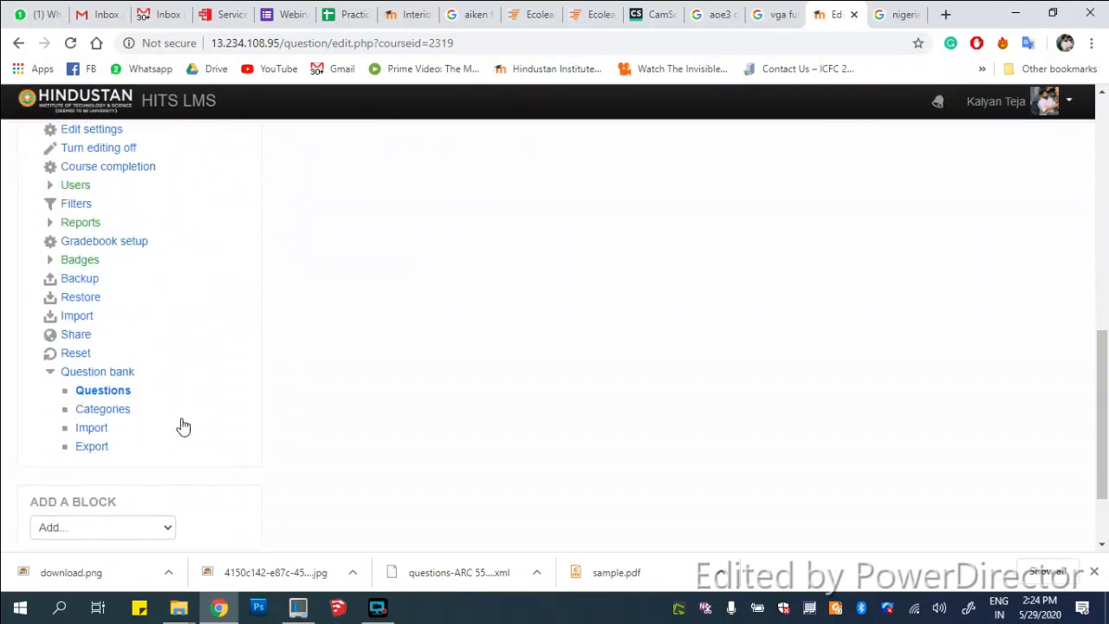
click(116, 404)
Start a new category under Final Exam, then discard it and return to the question list.
scroll(143, 426, down, 3)
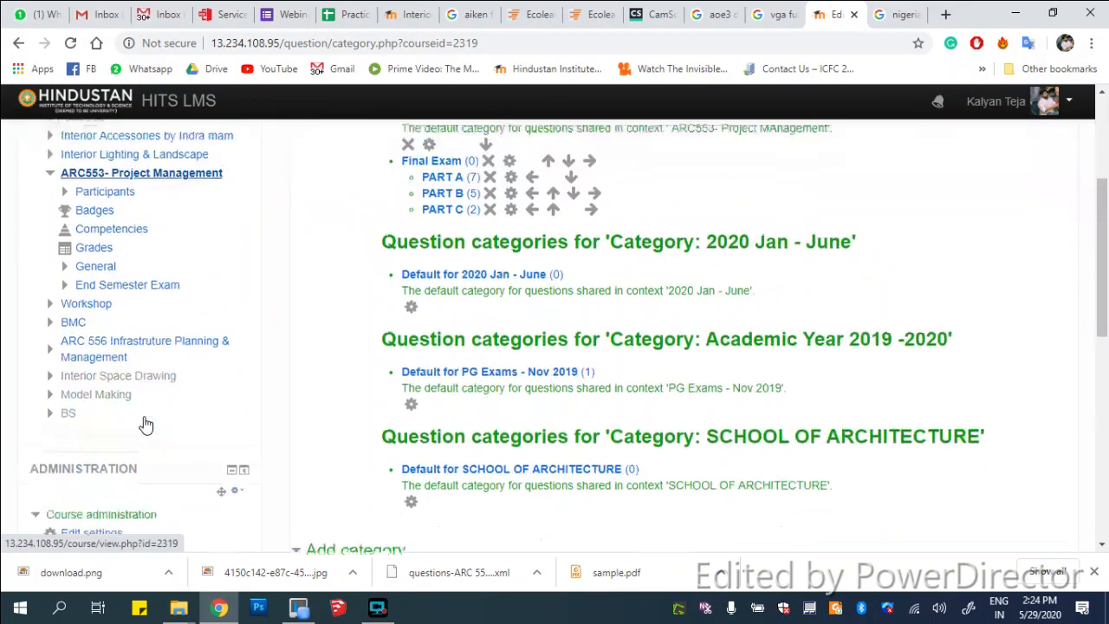
scroll(307, 390, up, 1)
scroll(339, 389, down, 5)
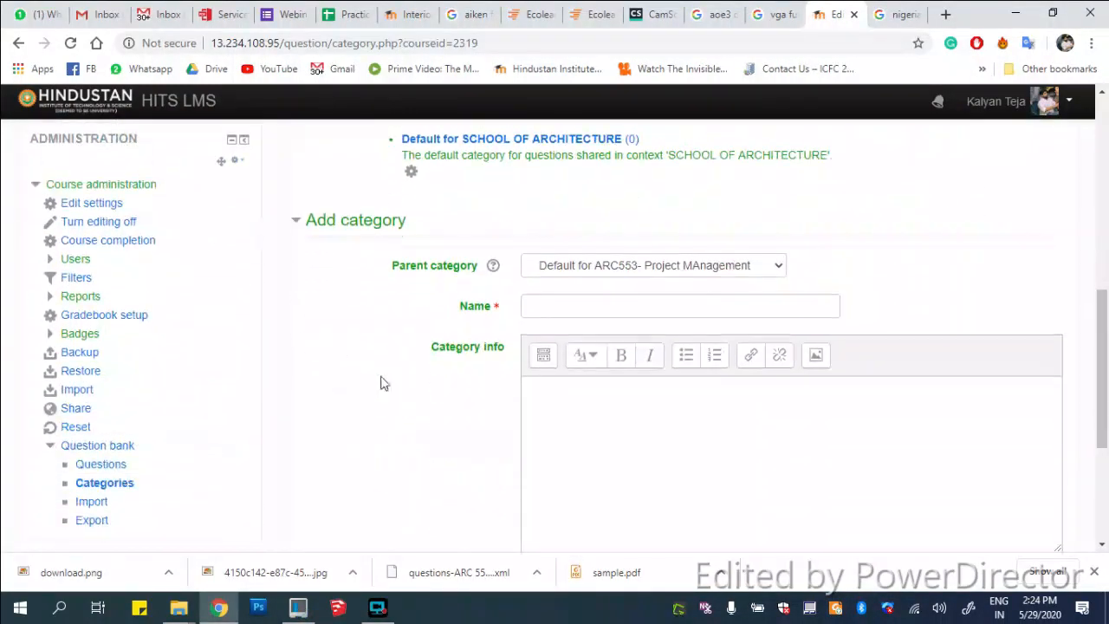
click(576, 299)
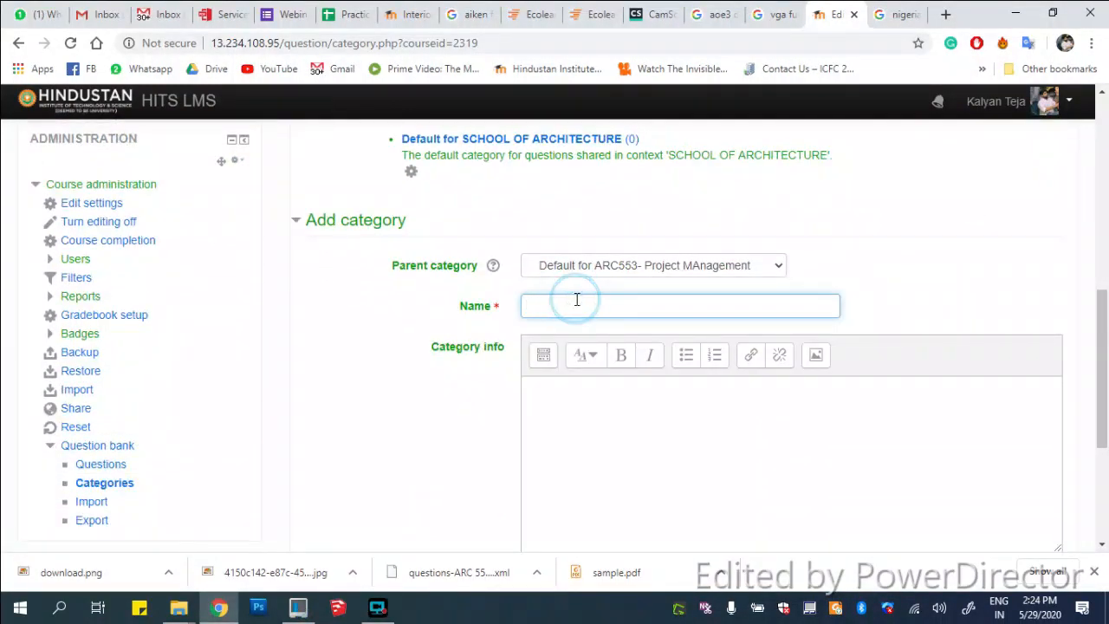
click(610, 271)
click(597, 362)
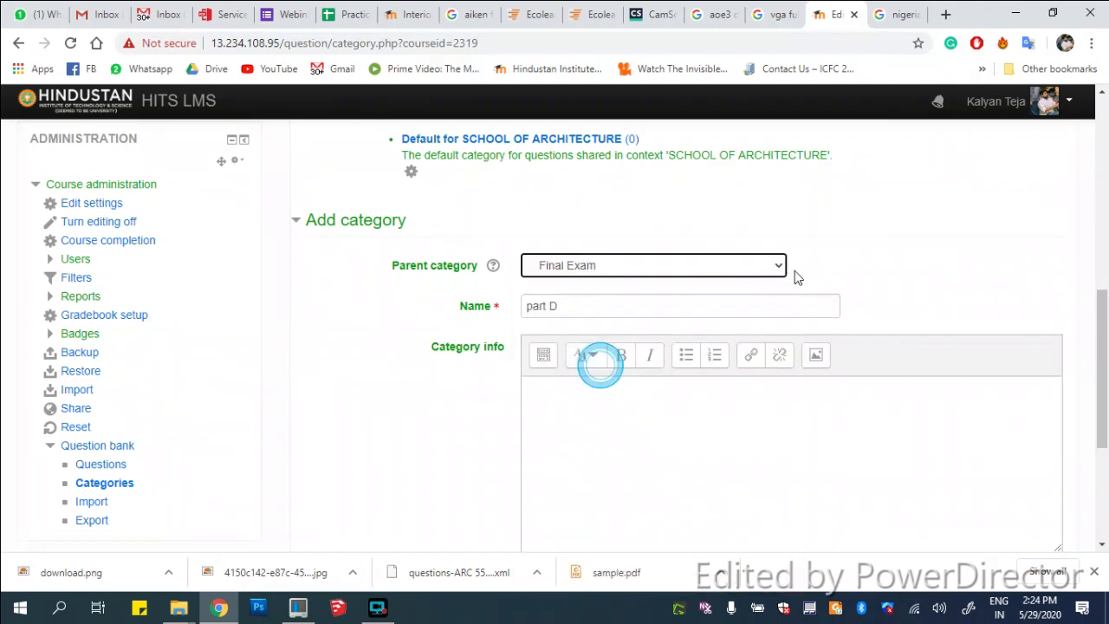
scroll(594, 404, down, 3)
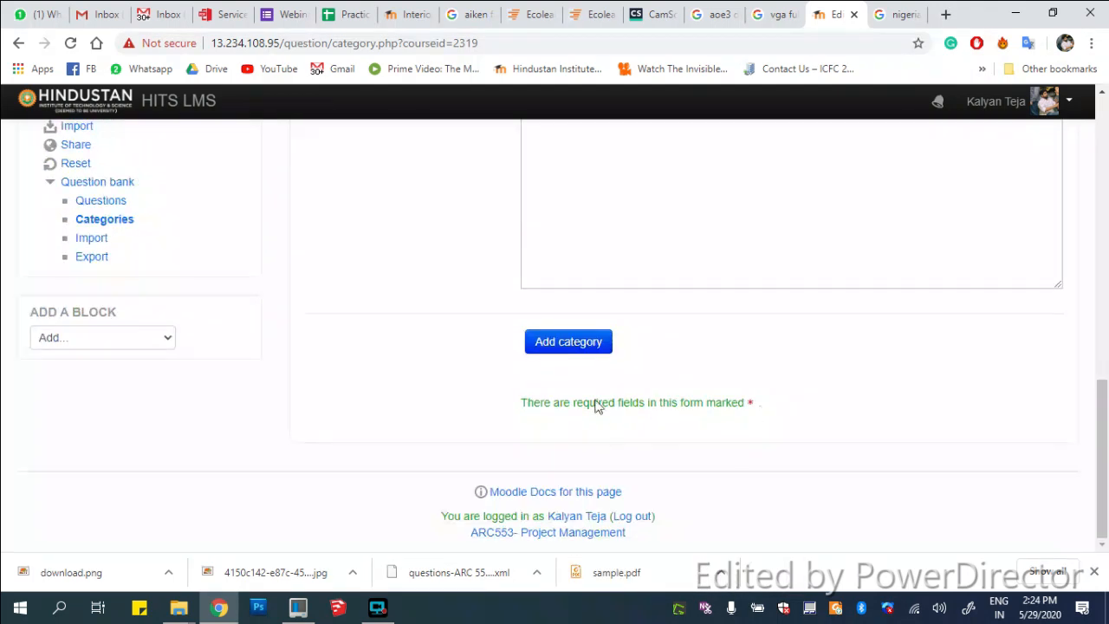
click(101, 201)
click(634, 135)
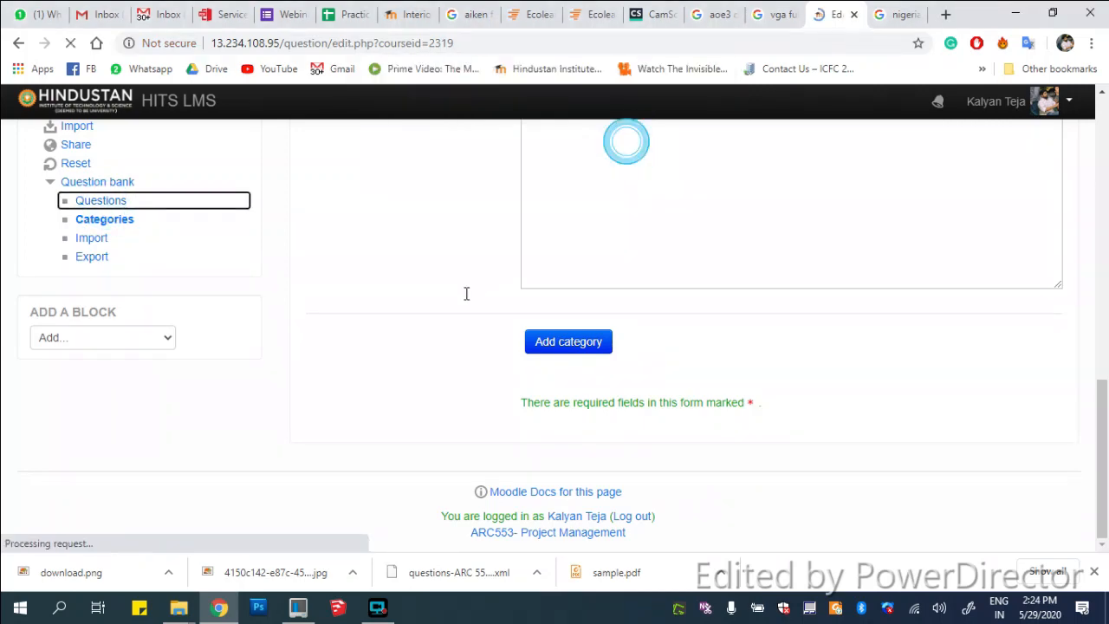
scroll(549, 341, down, 2)
click(563, 176)
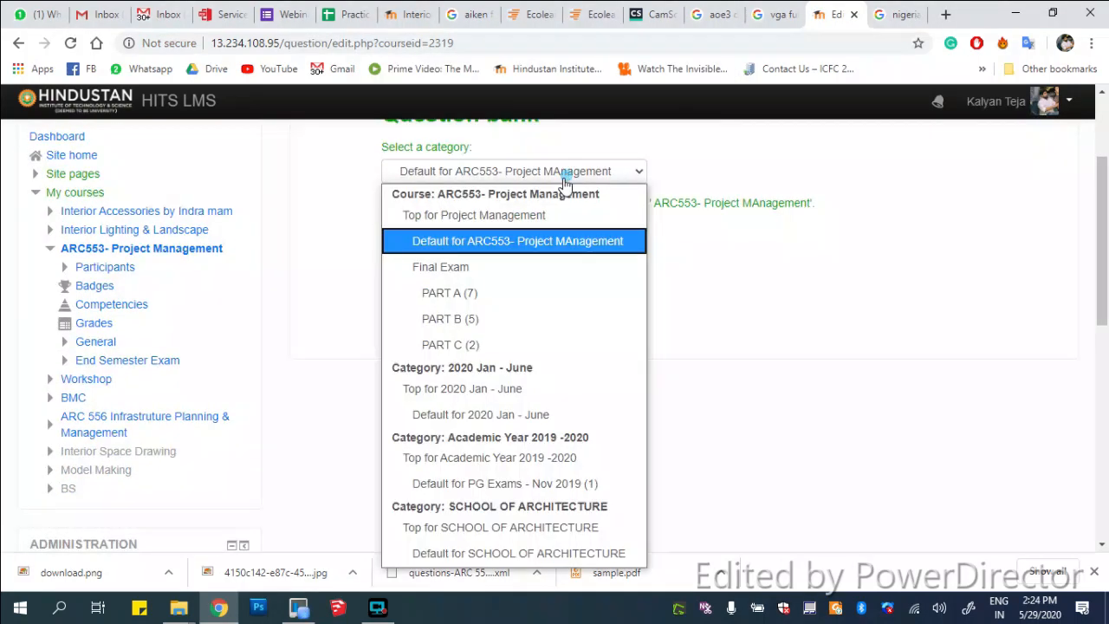
View the PART A questions and check the category list without changing it.
click(468, 294)
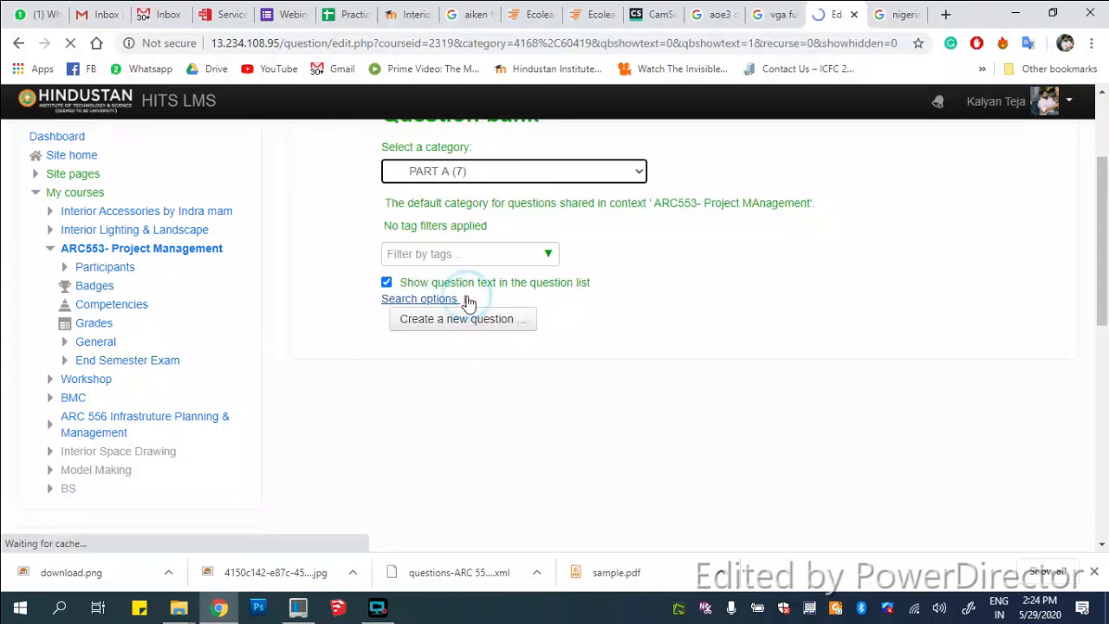
scroll(476, 295, down, 7)
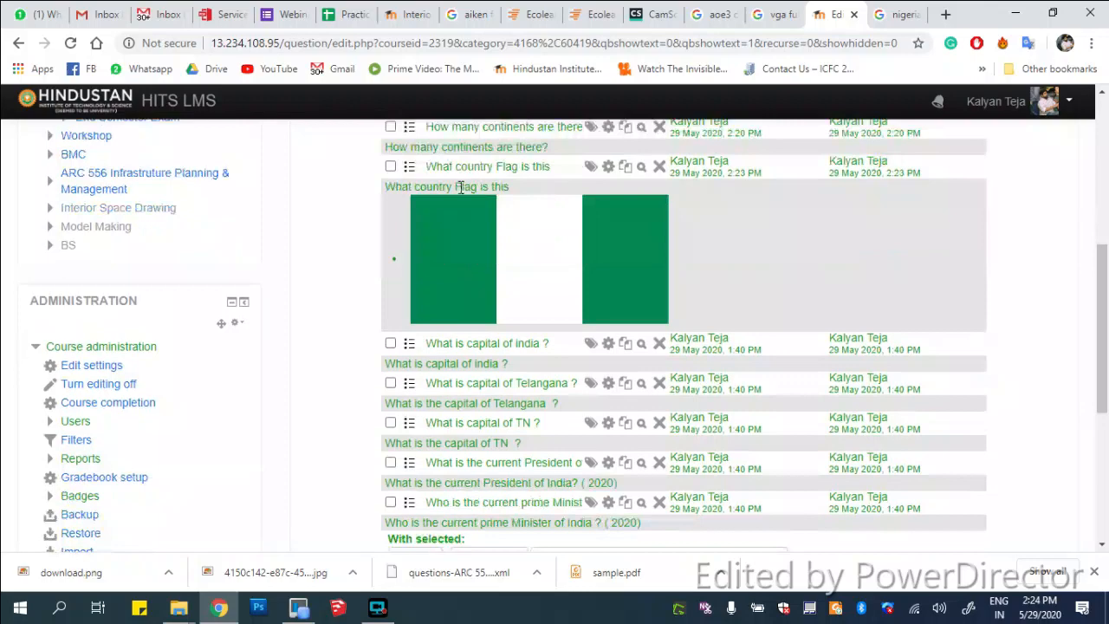
scroll(437, 349, up, 5)
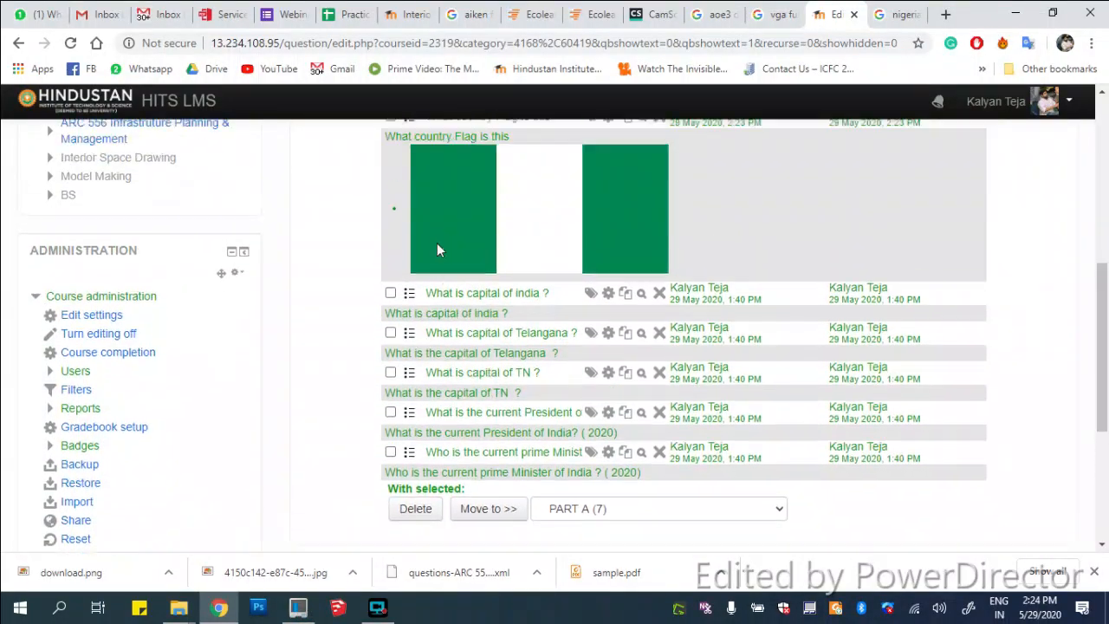
scroll(437, 252, up, 1)
click(502, 171)
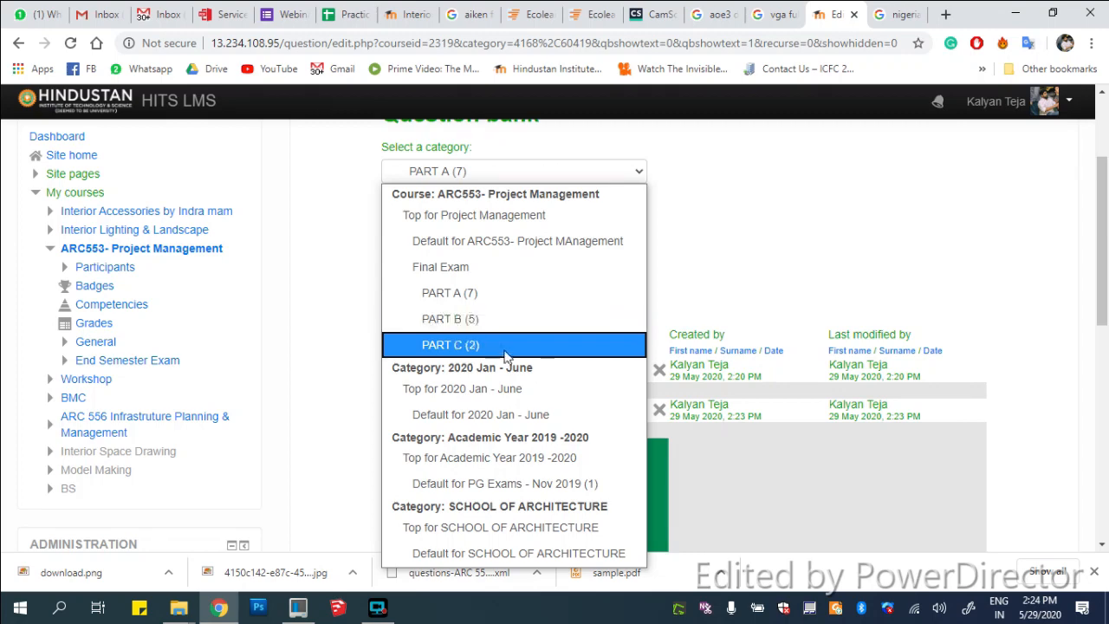
click(824, 206)
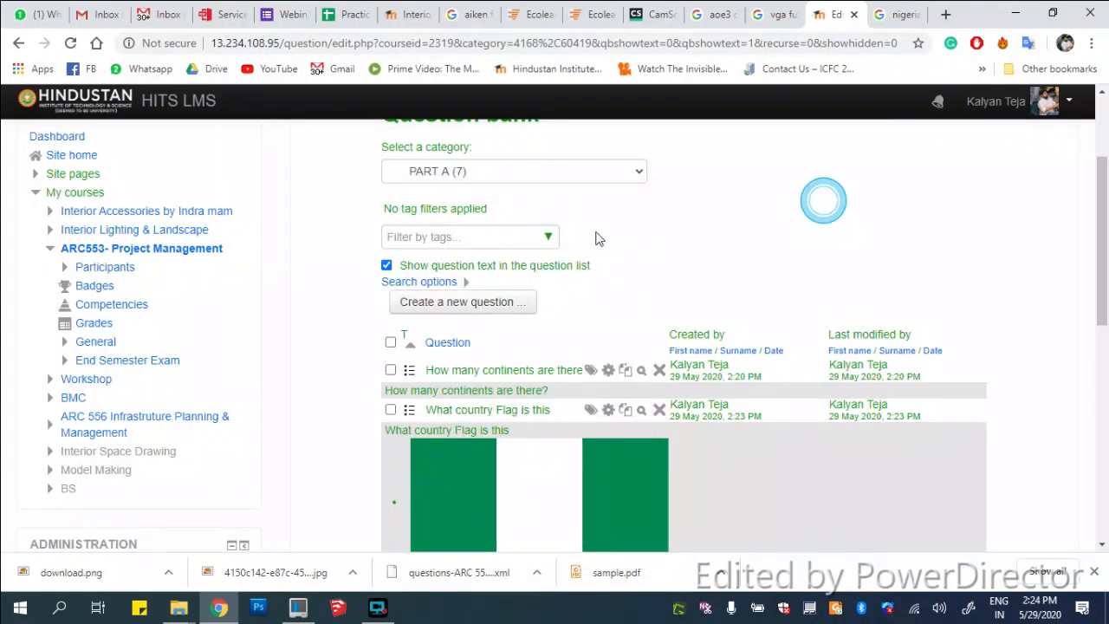
Collapse course administration and return to the ARC553 course page.
scroll(511, 253, down, 1)
scroll(89, 432, down, 1)
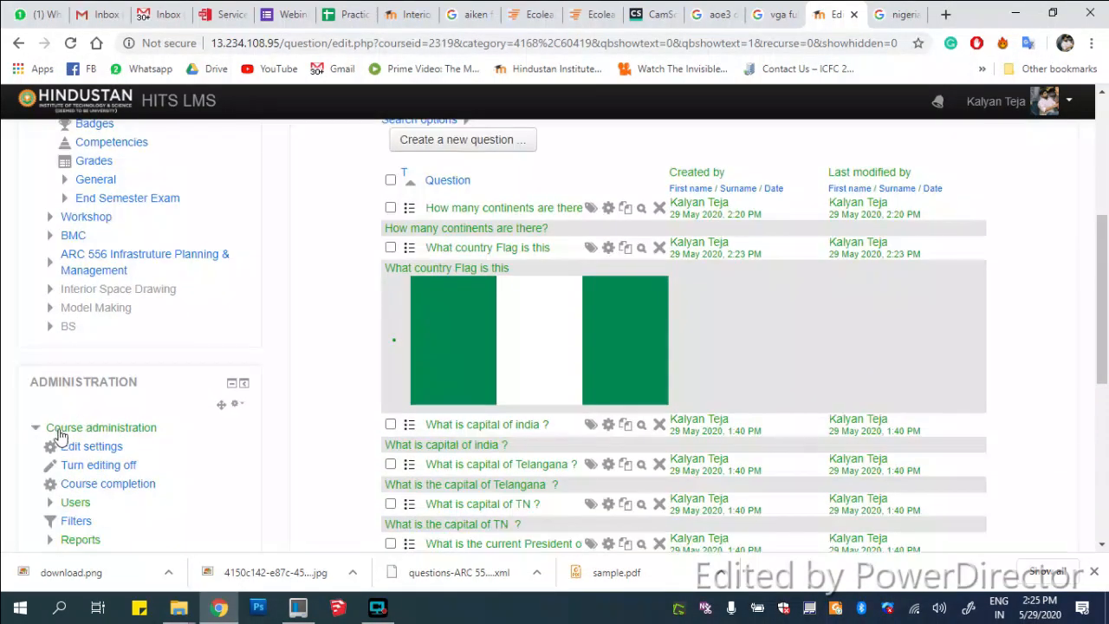
click(39, 428)
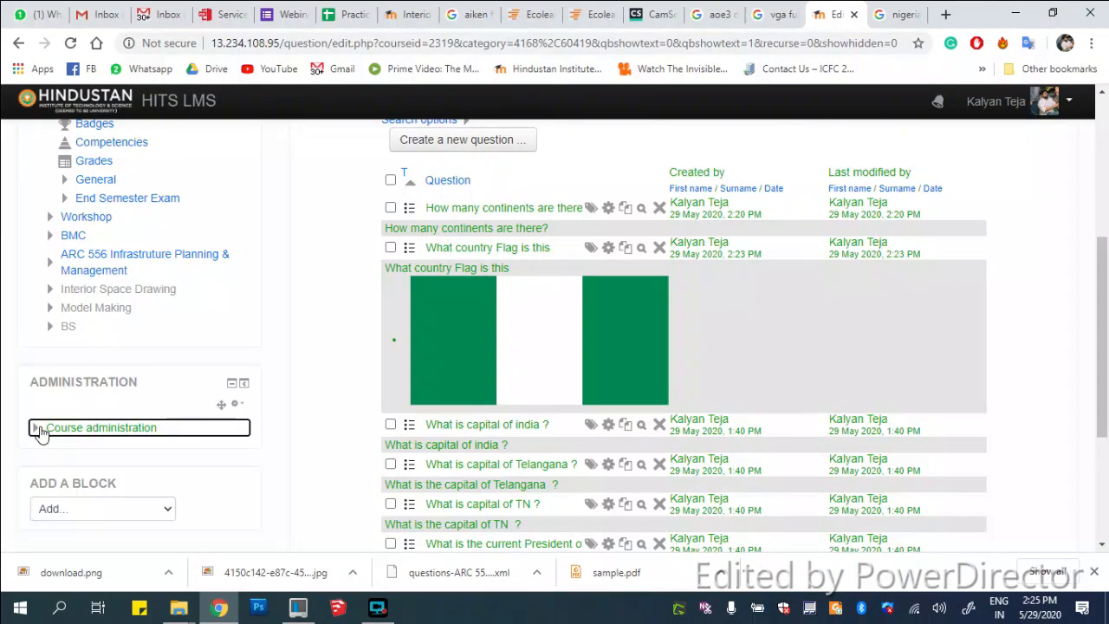
scroll(254, 345, up, 2)
scroll(255, 344, up, 1)
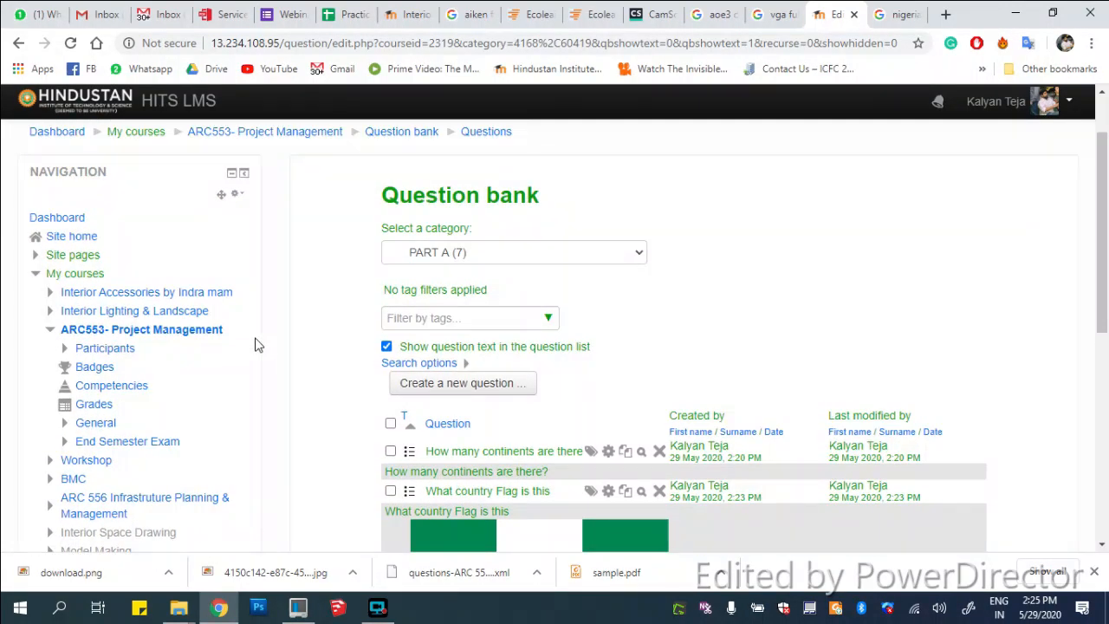
click(102, 333)
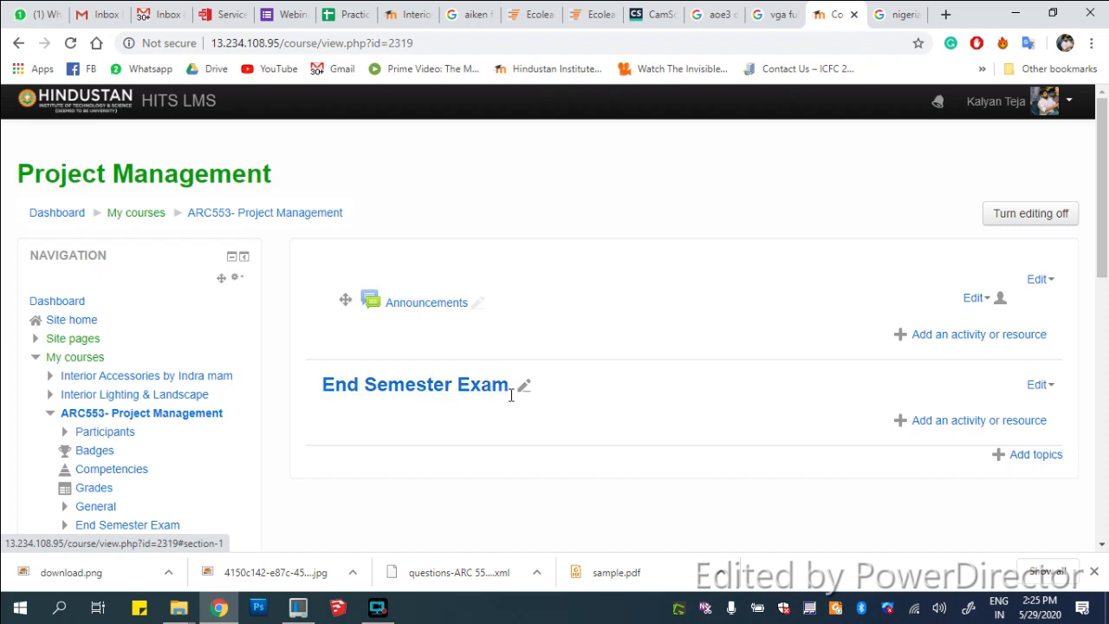
Add a Quiz activity to the End Semester Exam section and place the cursor in its Name field.
click(925, 425)
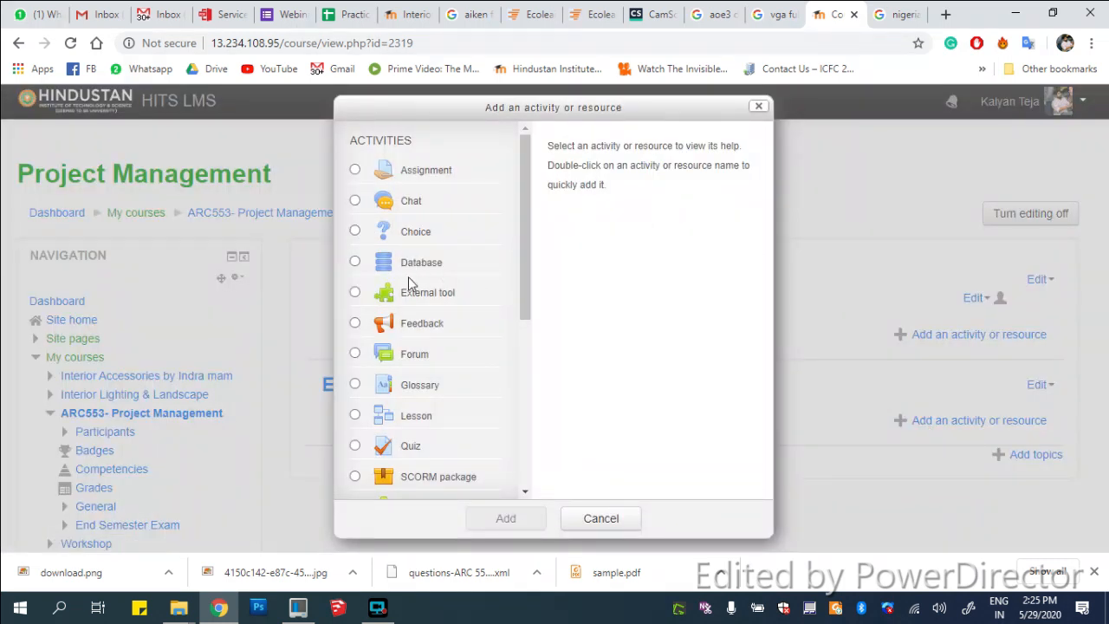
scroll(372, 364, down, 1)
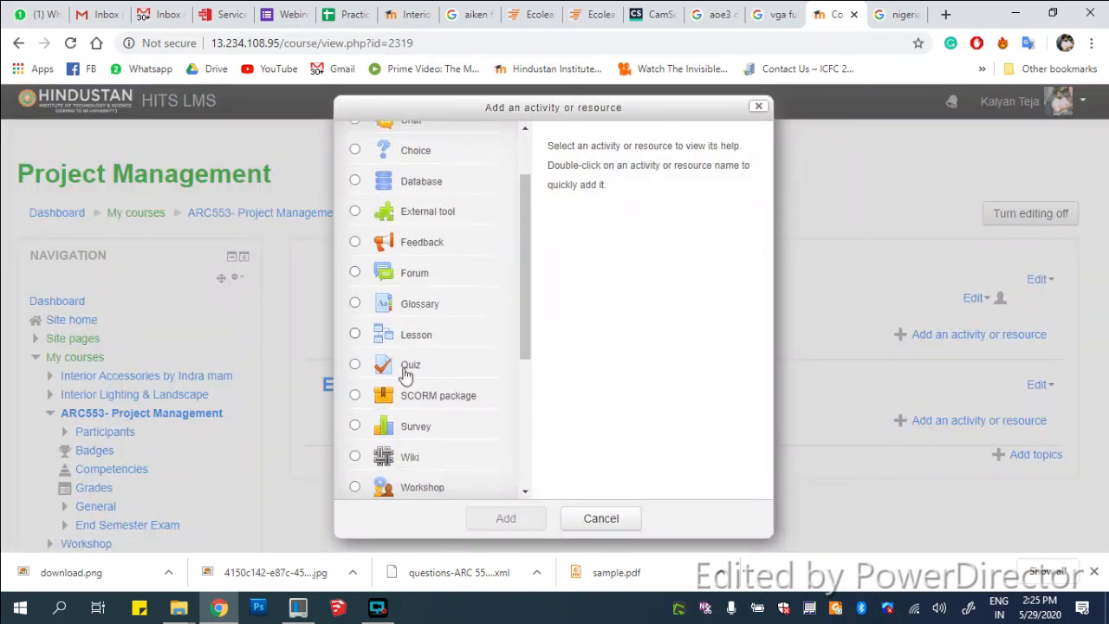
click(356, 366)
click(507, 520)
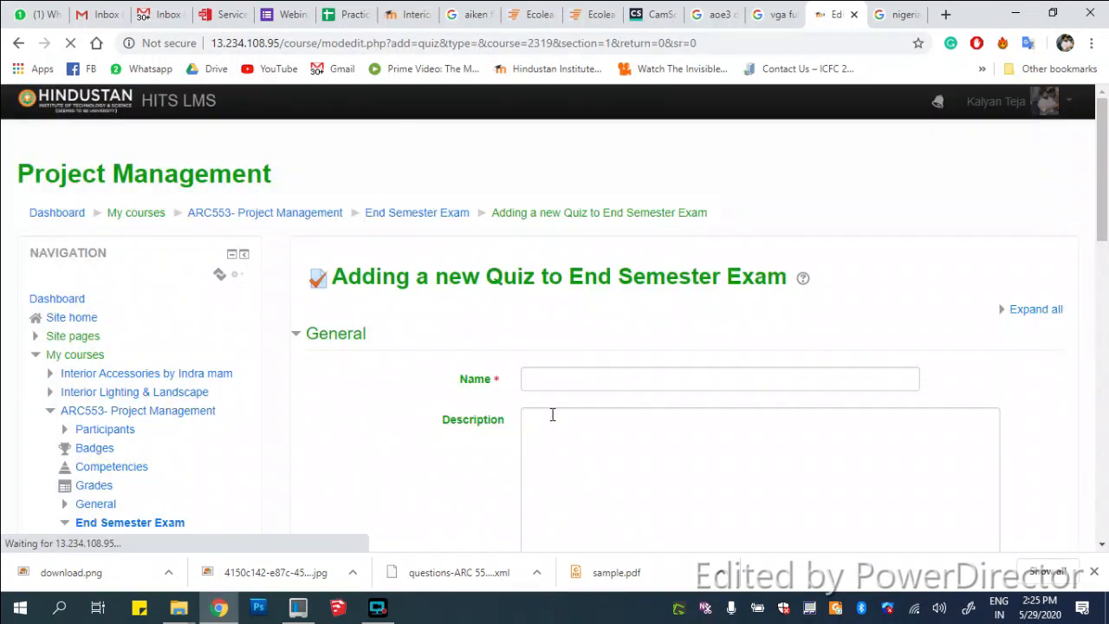
click(565, 381)
Name the quiz 'Final Exam - Part A + Part B', correcting 'PArt' to 'Part'.
text(F)
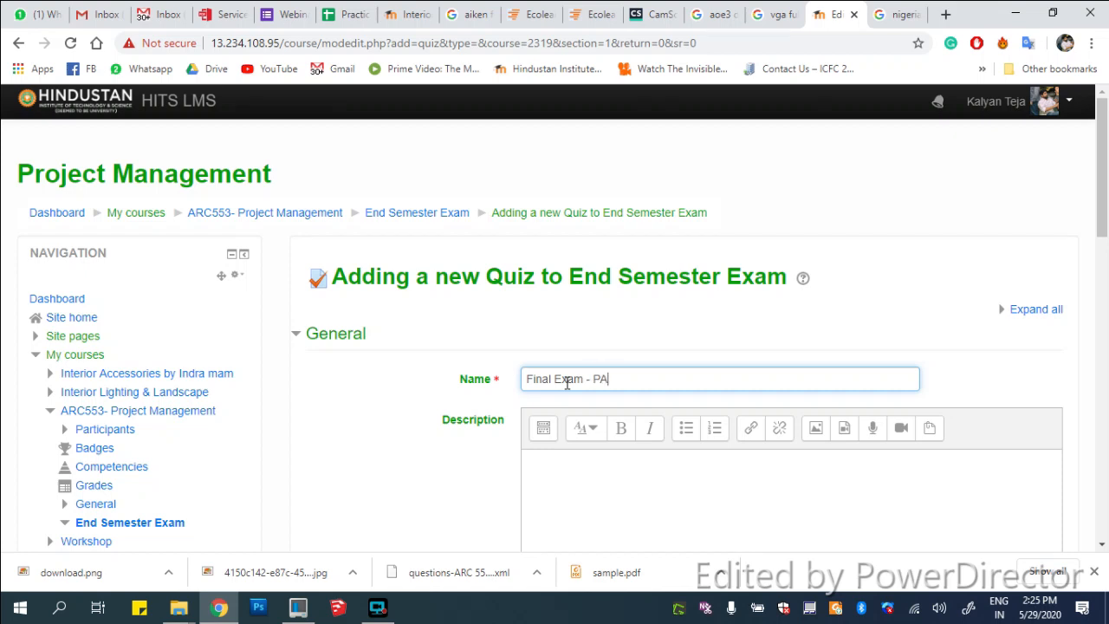
text(inal Exam - Part A + PArt B)
scroll(673, 262, down, 3)
click(690, 297)
scroll(666, 364, up, 2)
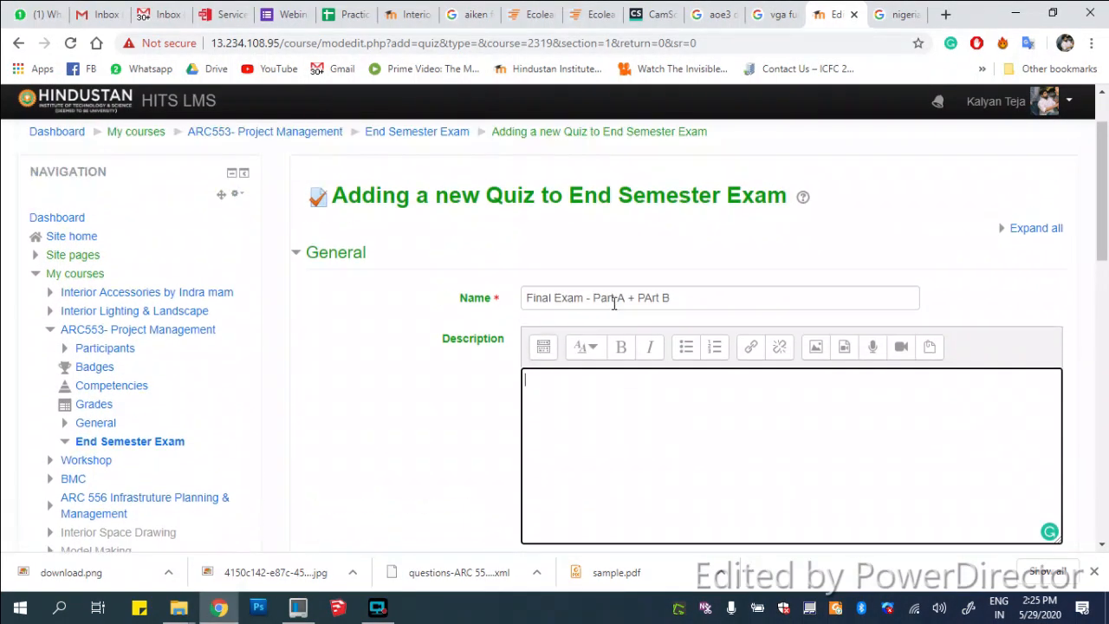
double_click(650, 297)
text(Part)
Write the description of the 1-hour multiple-choice and fill-in-blanks exam, fixing its spelling errors.
click(638, 421)
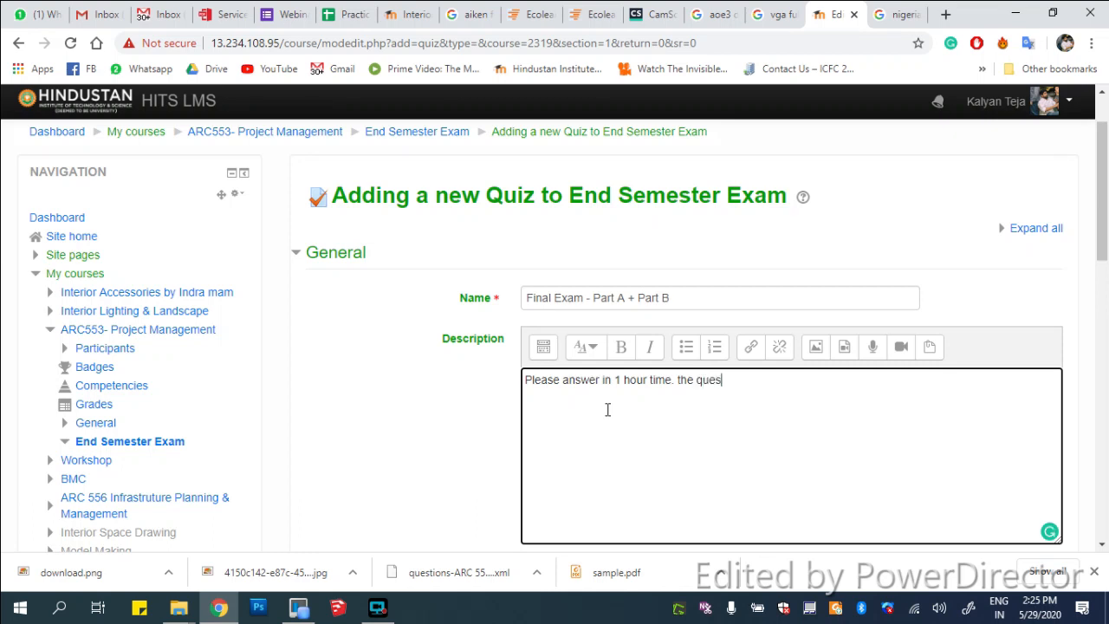
text(ns are o)
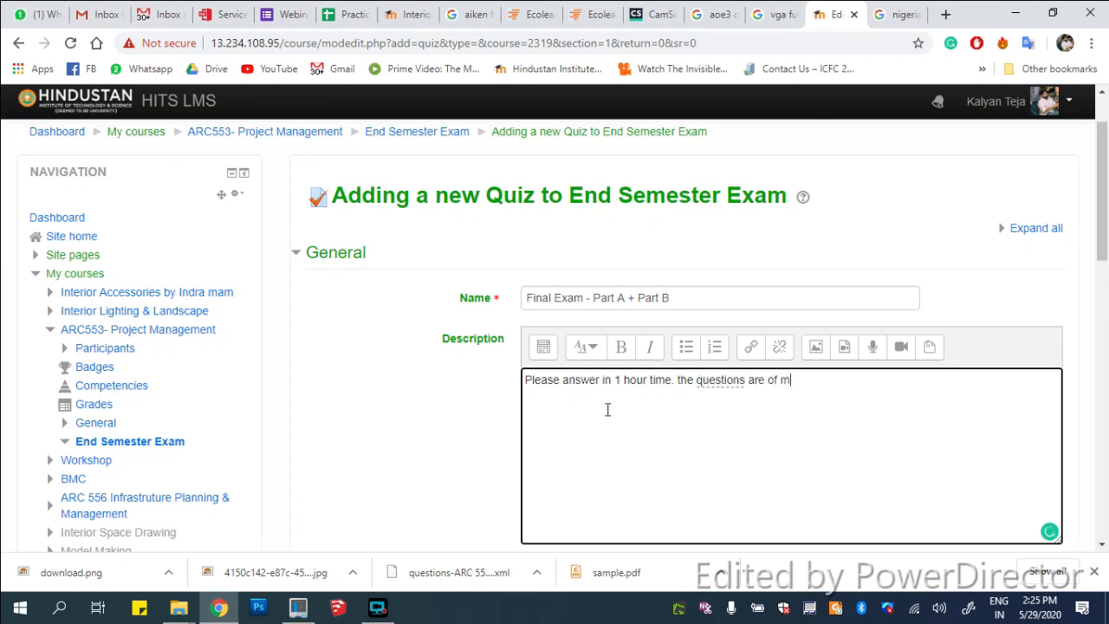
text(f multiple choice , )
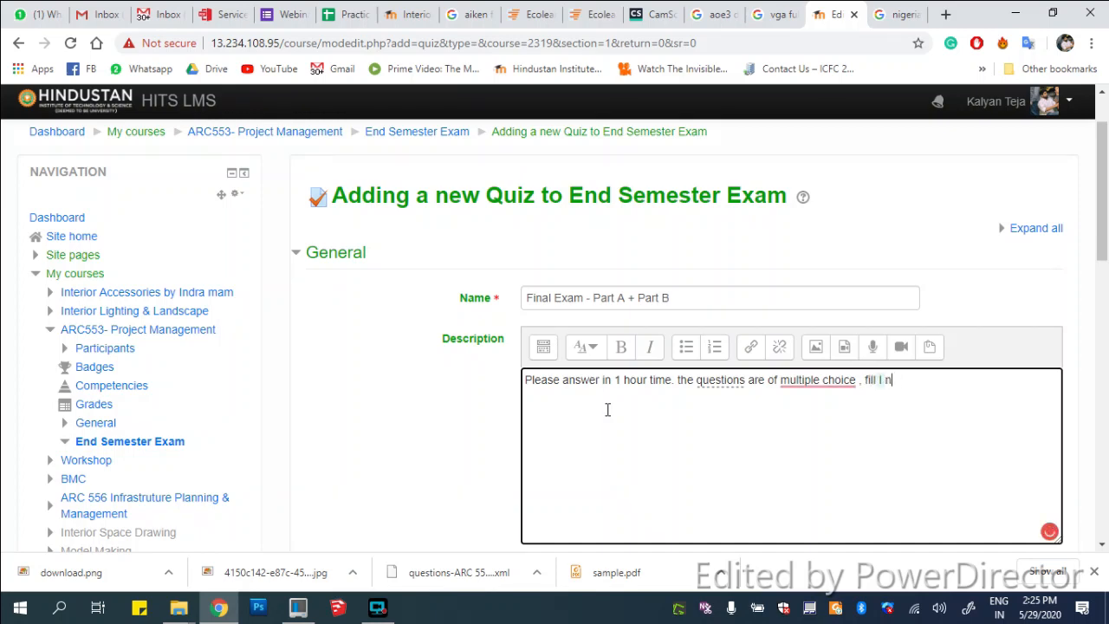
text(fill l nblanks, and true or fa)
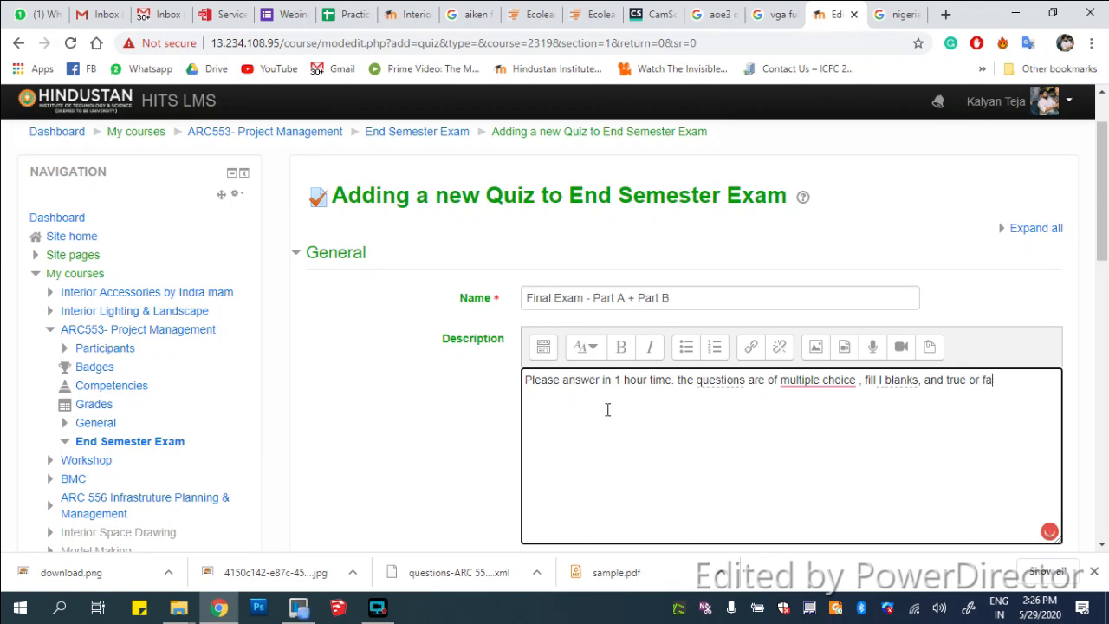
right_click(815, 381)
click(818, 426)
right_click(887, 386)
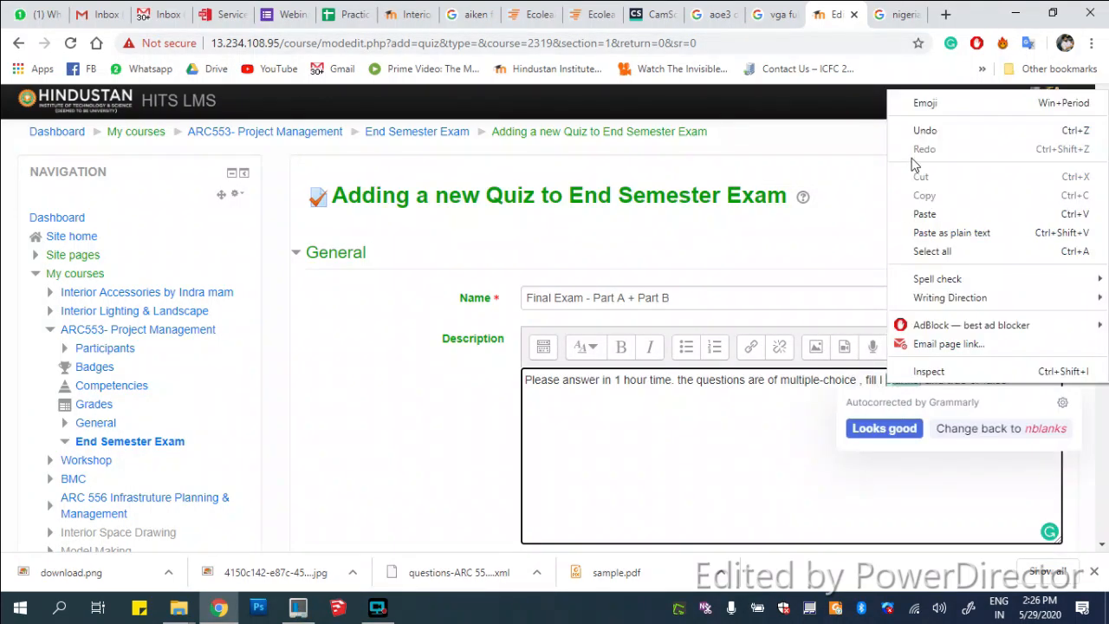
click(838, 411)
click(881, 380)
key(BackSpace)
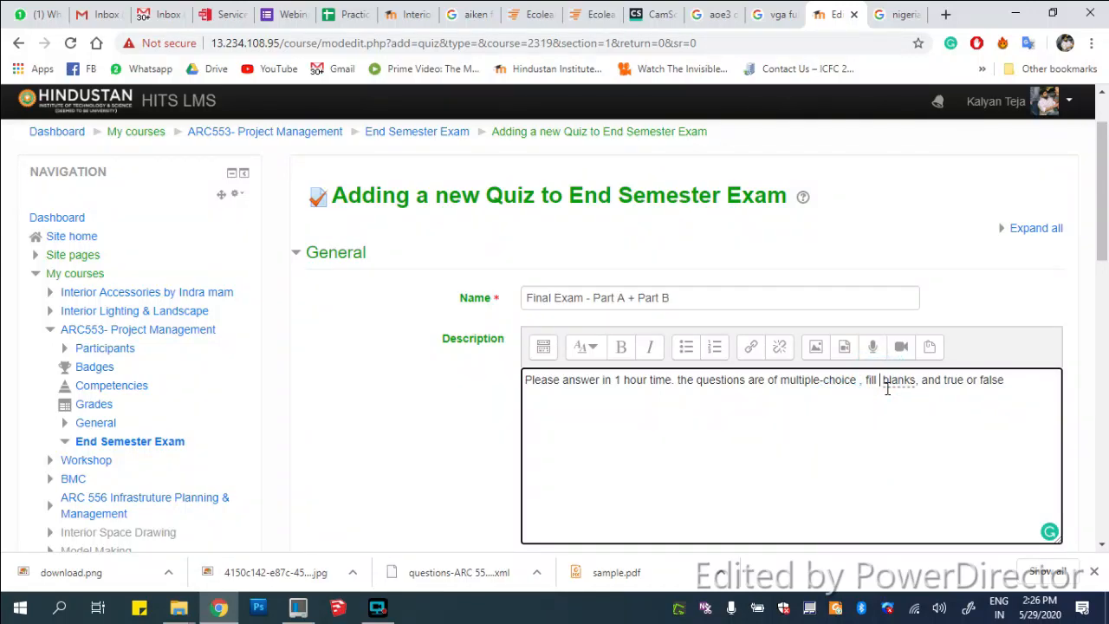
right_click(888, 386)
click(873, 437)
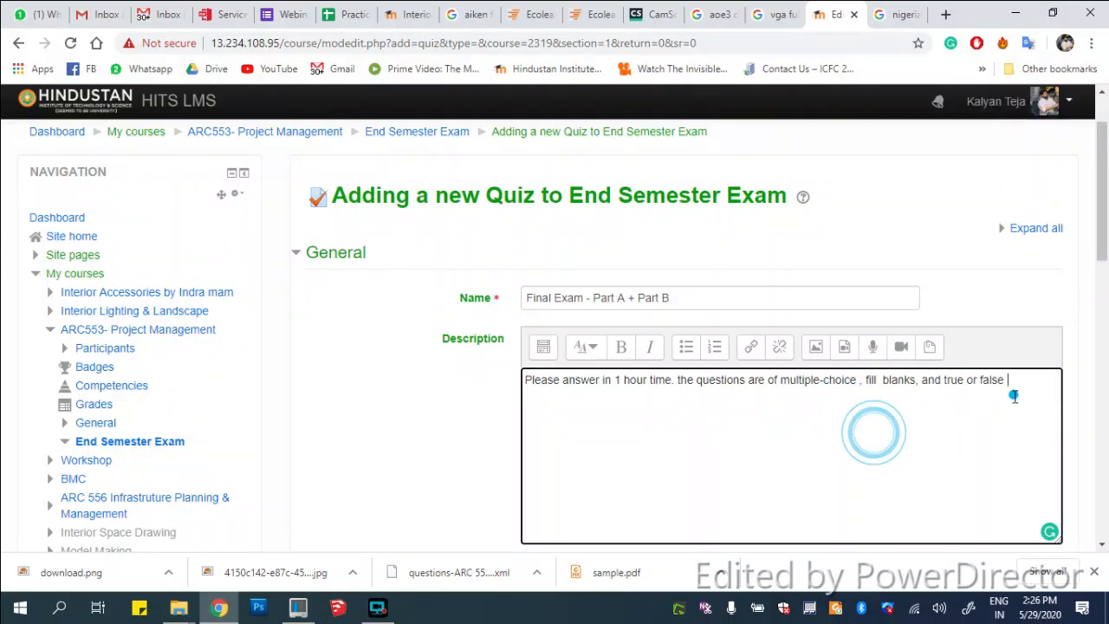
scroll(577, 433, down, 1)
scroll(582, 442, down, 2)
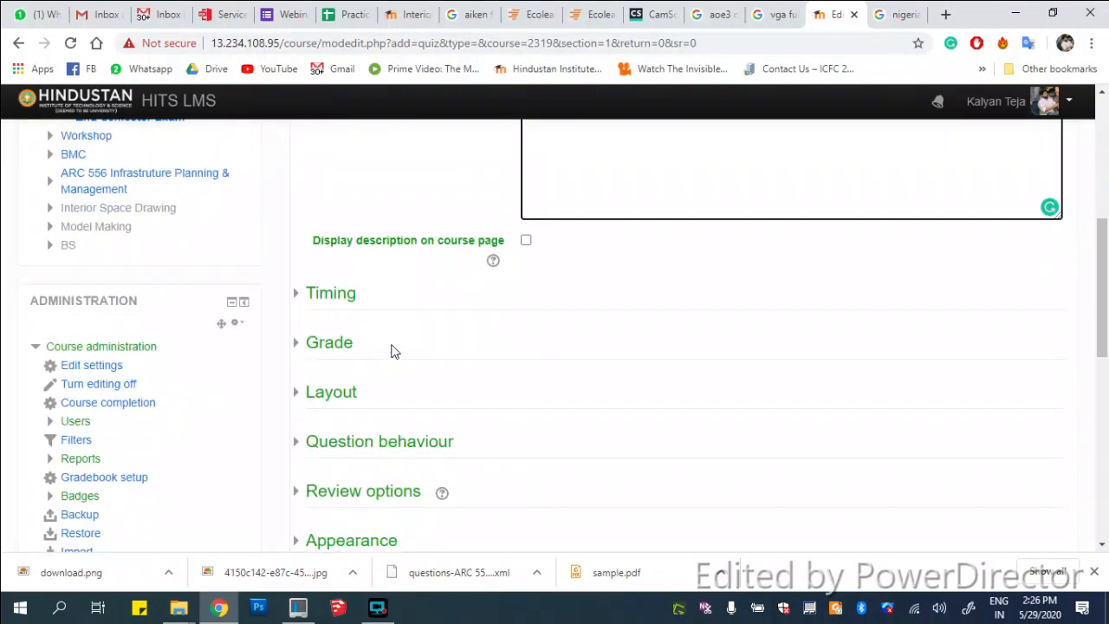
Enable opening and closing times and set the quiz to open at 14:30.
click(344, 305)
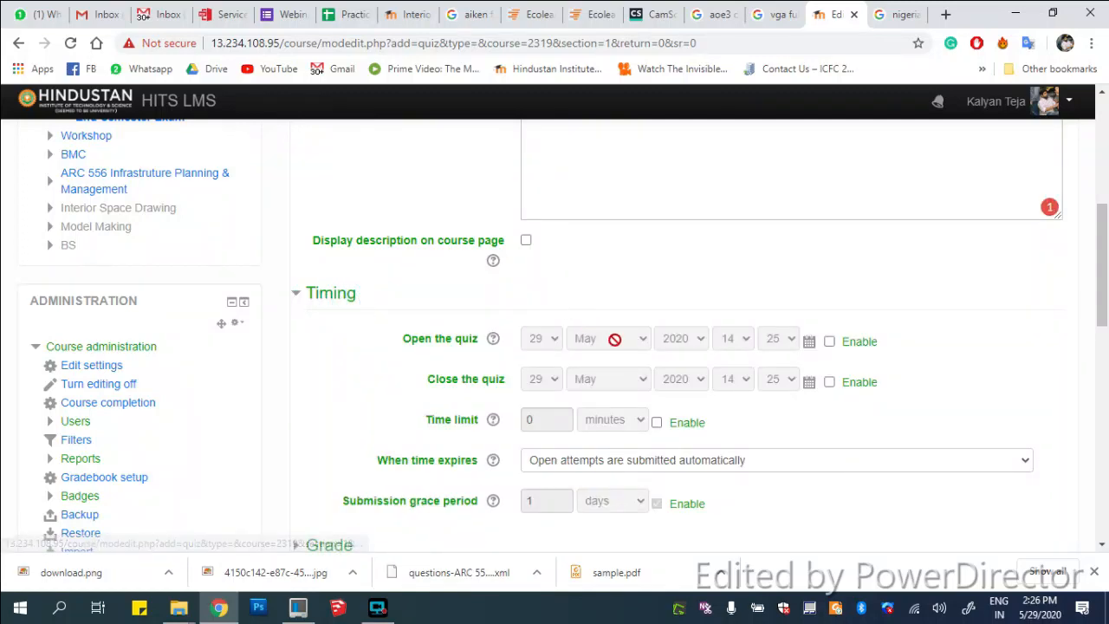
click(829, 342)
click(829, 382)
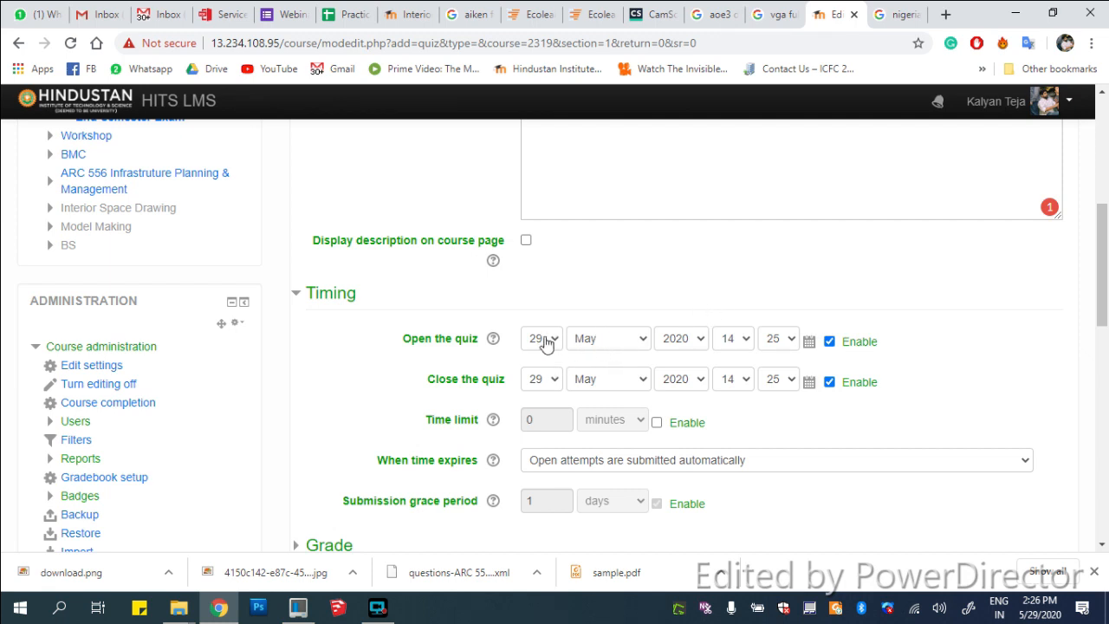
click(730, 341)
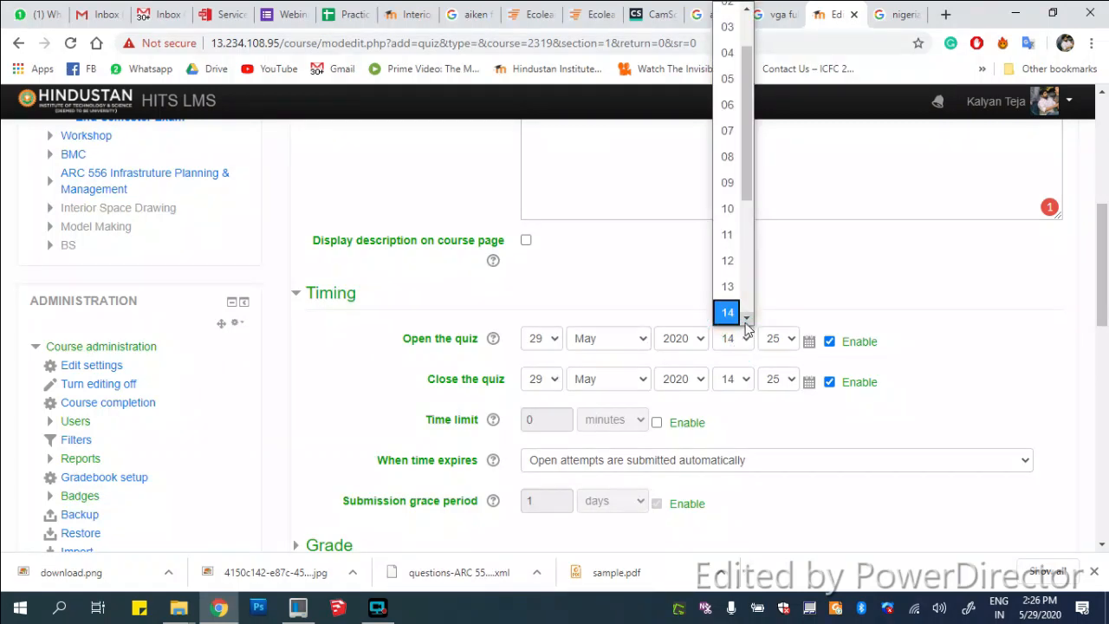
click(728, 281)
click(784, 365)
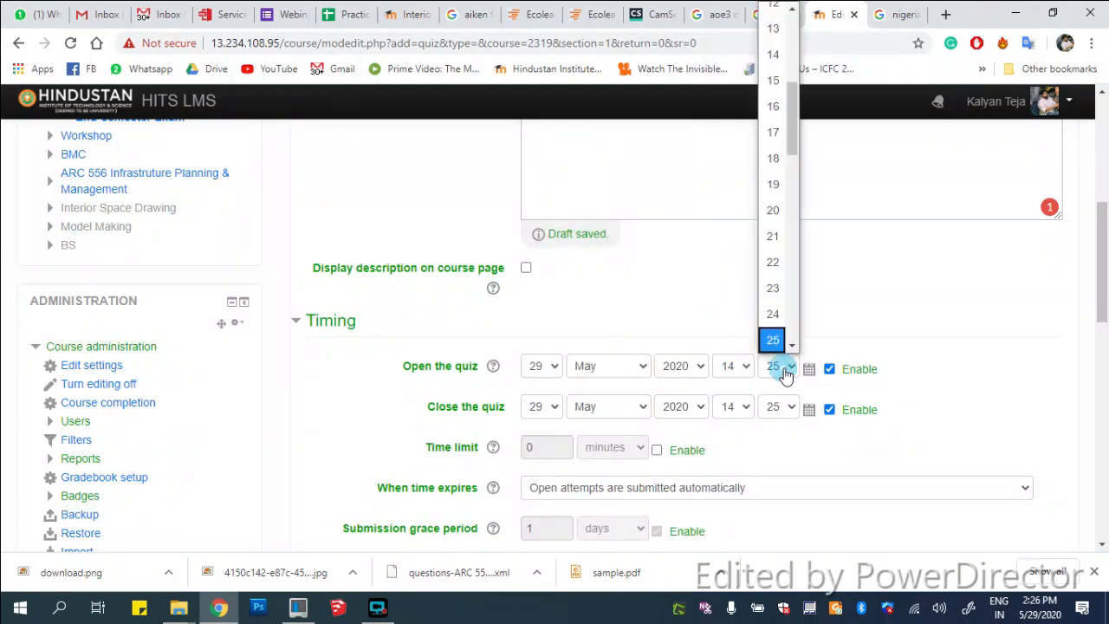
click(790, 346)
click(771, 343)
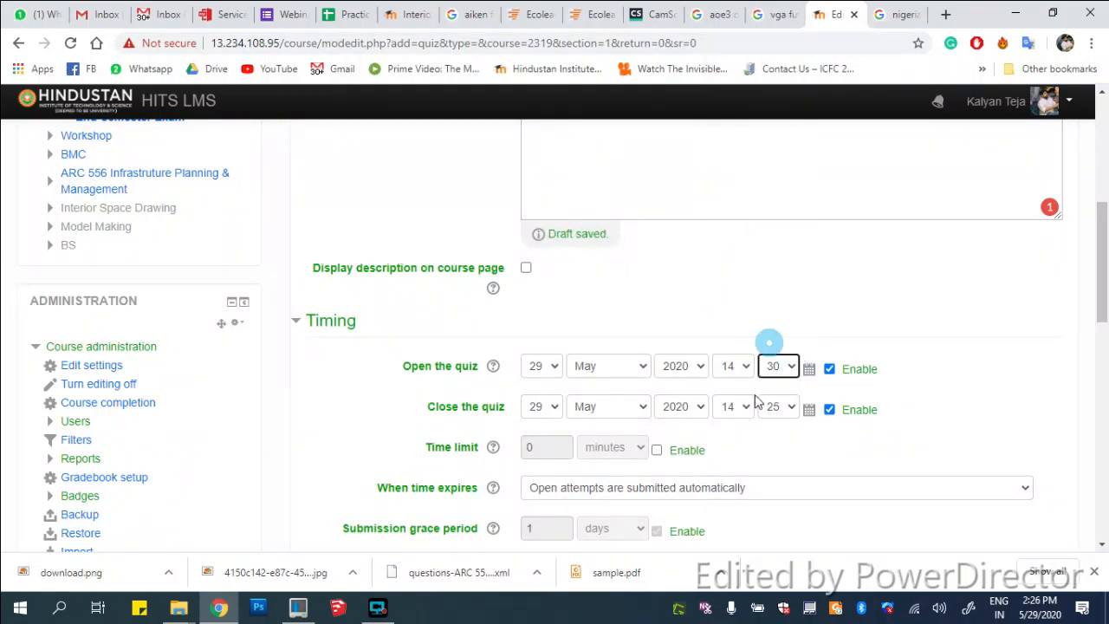
Set the quiz closing time to 29 May 2020 at 16:30.
click(796, 411)
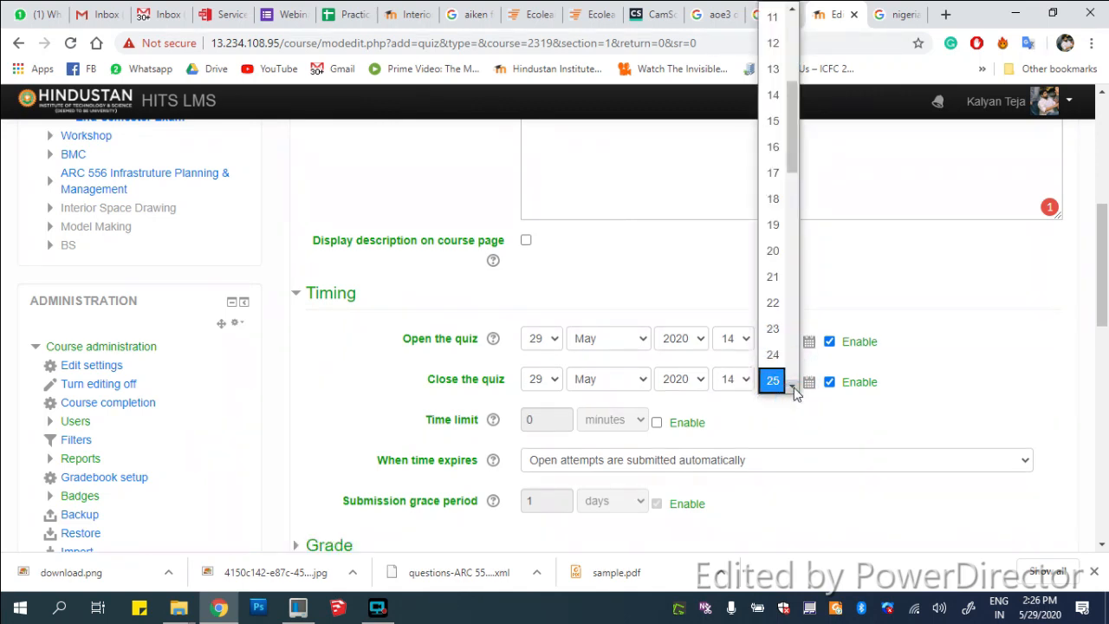
click(743, 375)
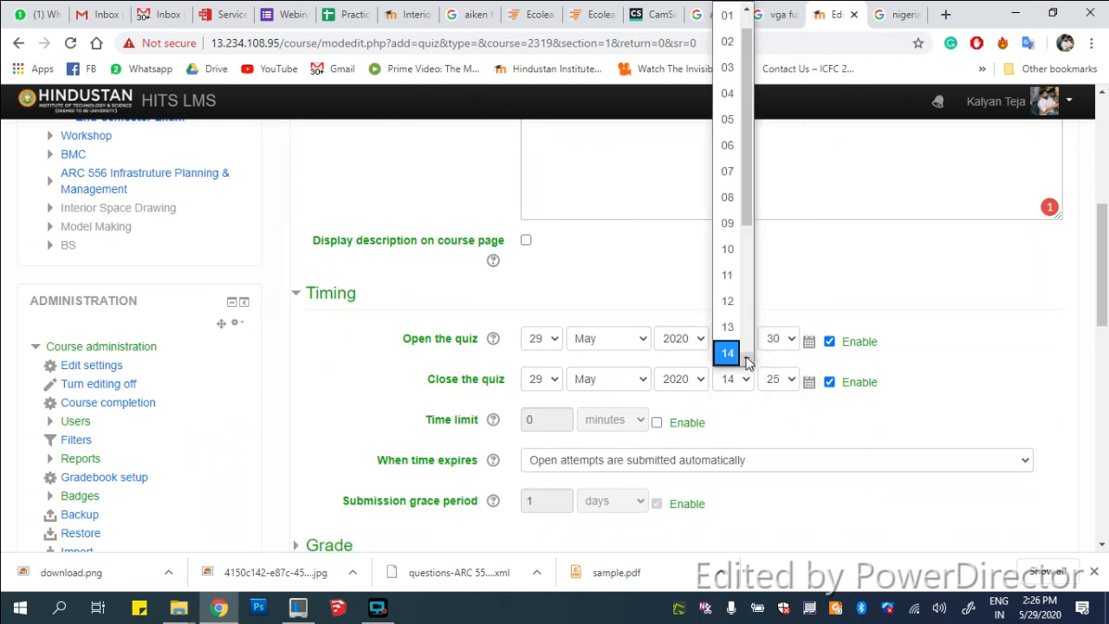
click(728, 93)
click(735, 381)
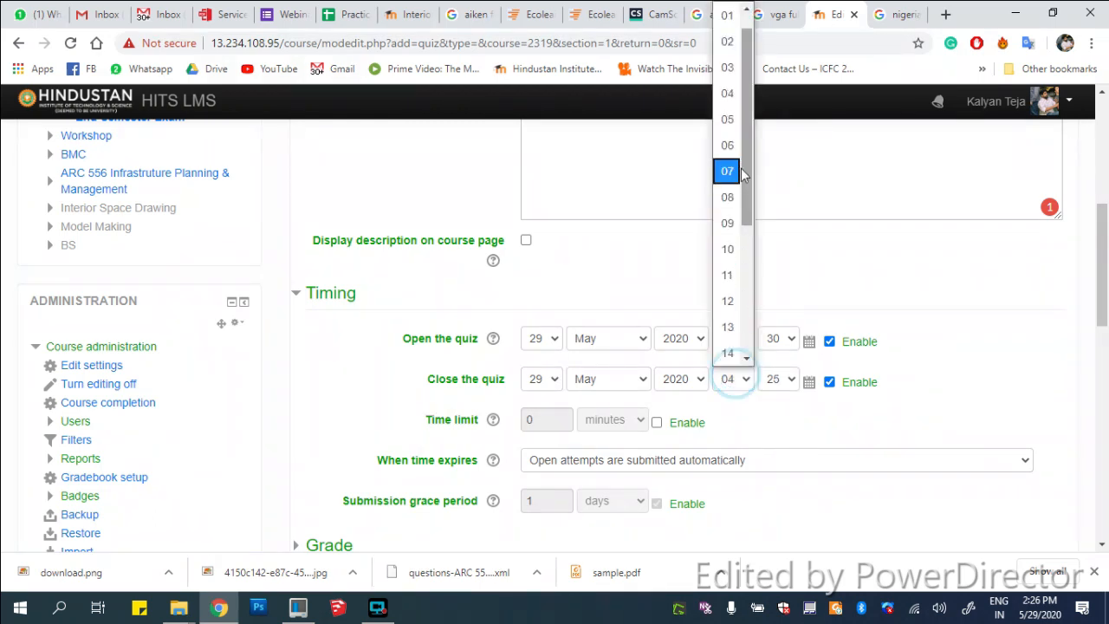
drag(750, 176, 736, 243)
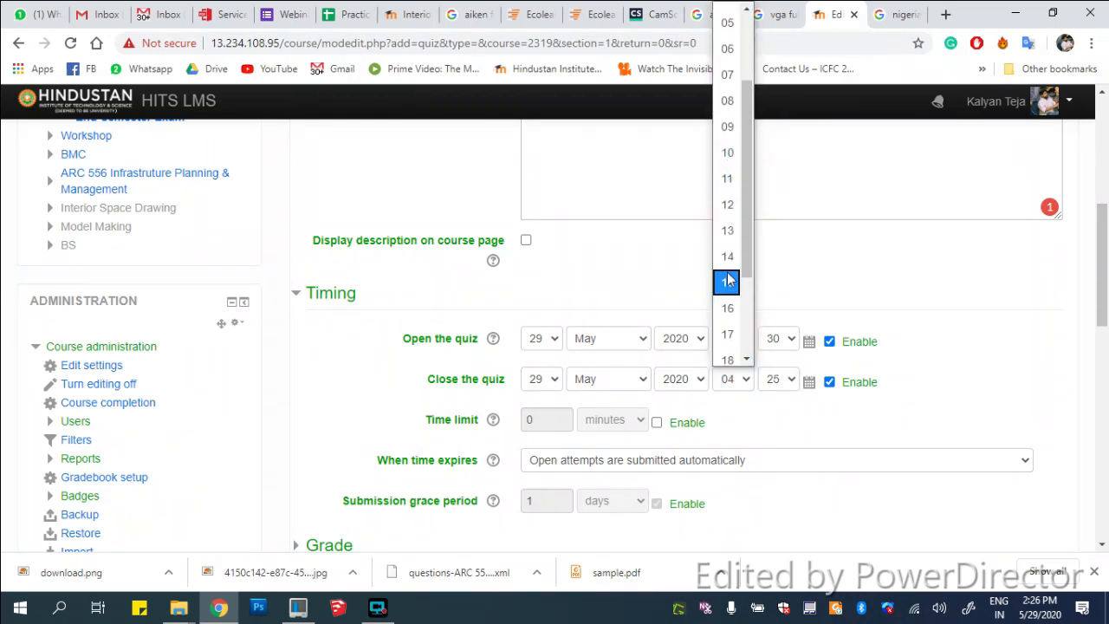
click(727, 307)
click(779, 390)
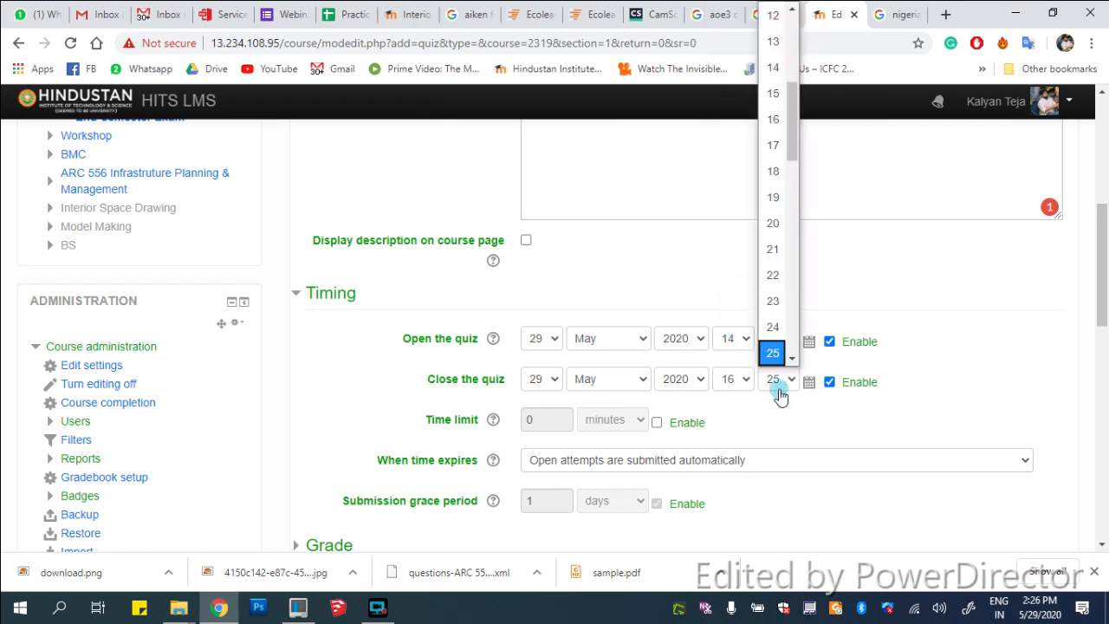
drag(794, 100, 788, 175)
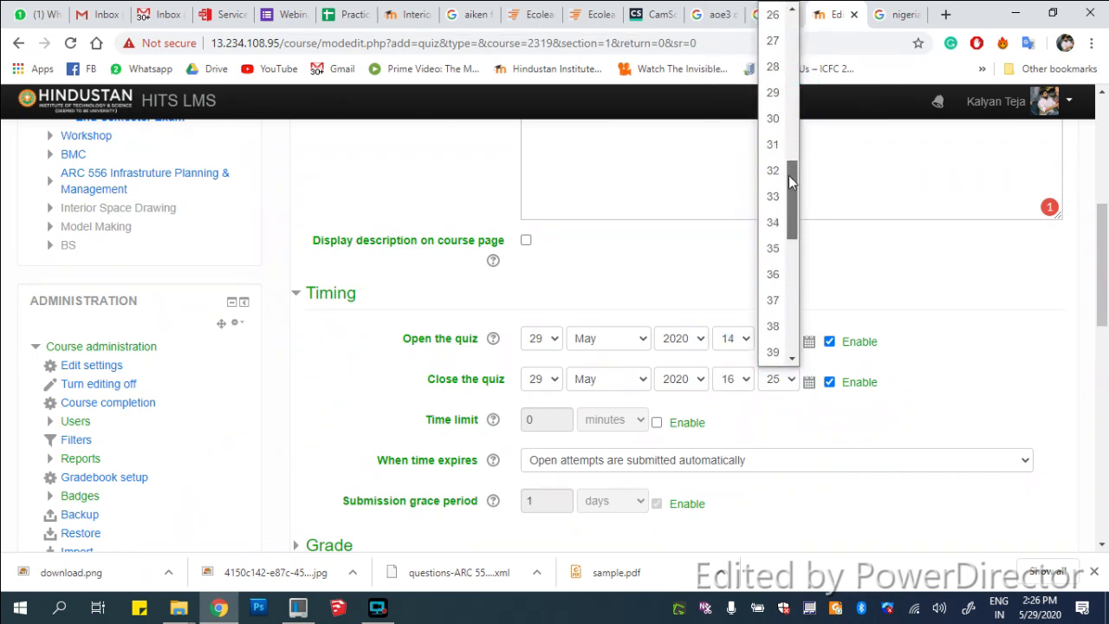
click(768, 121)
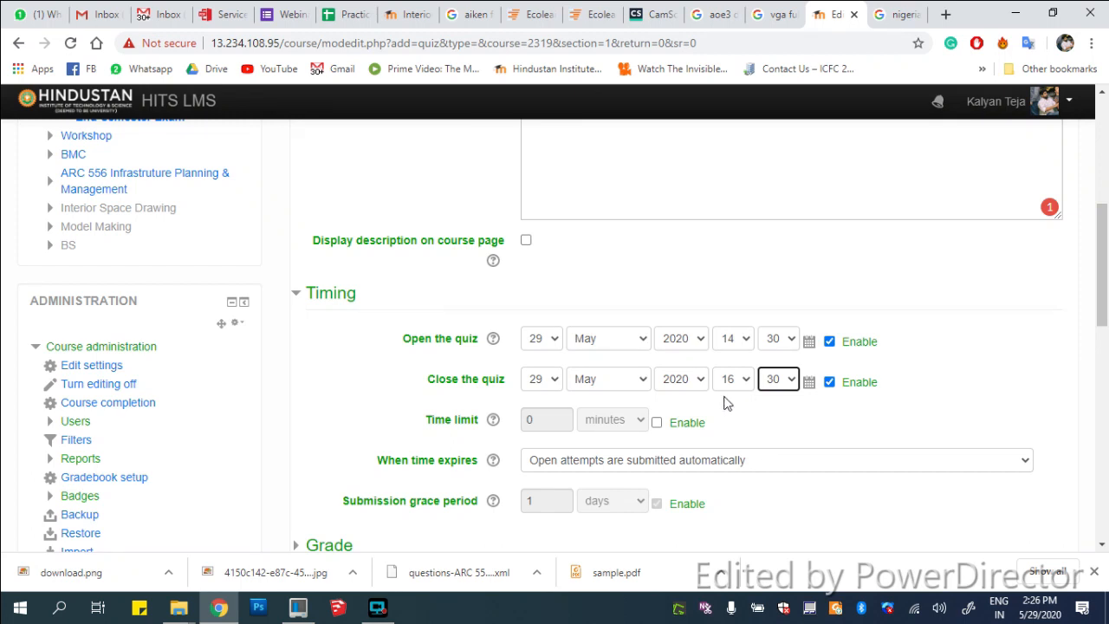
Enable a time limit of 5 minutes.
click(657, 424)
drag(551, 421, 521, 424)
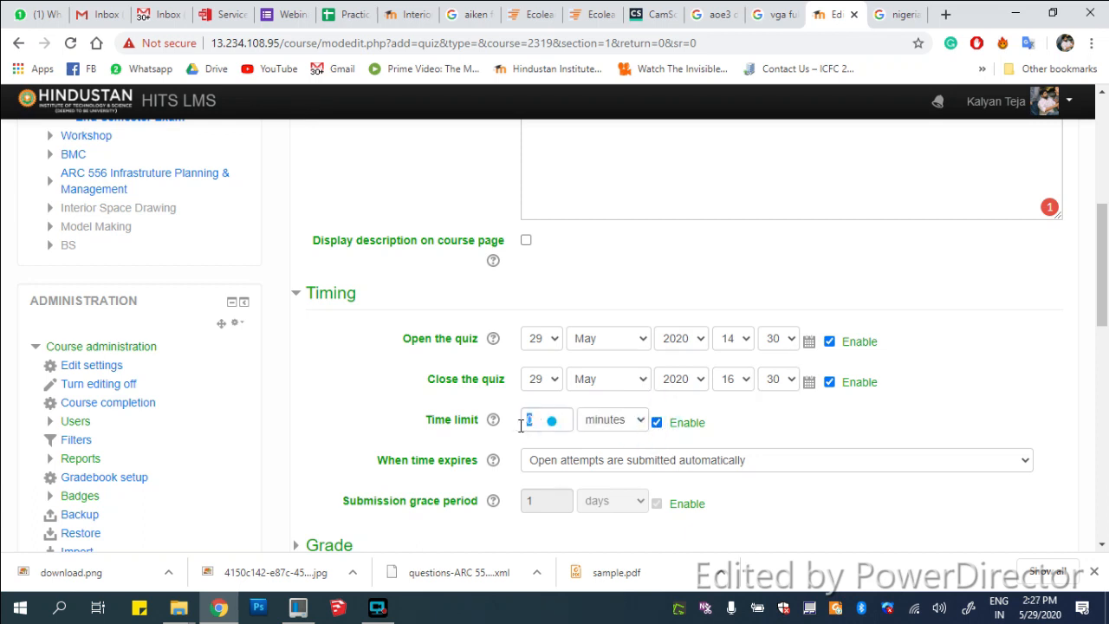
click(657, 423)
click(657, 423)
double_click(540, 421)
text(5)
click(549, 427)
click(519, 426)
click(715, 424)
Keep 'Open attempts are submitted automatically' as the action when time expires.
scroll(716, 425, down, 2)
scroll(676, 401, up, 1)
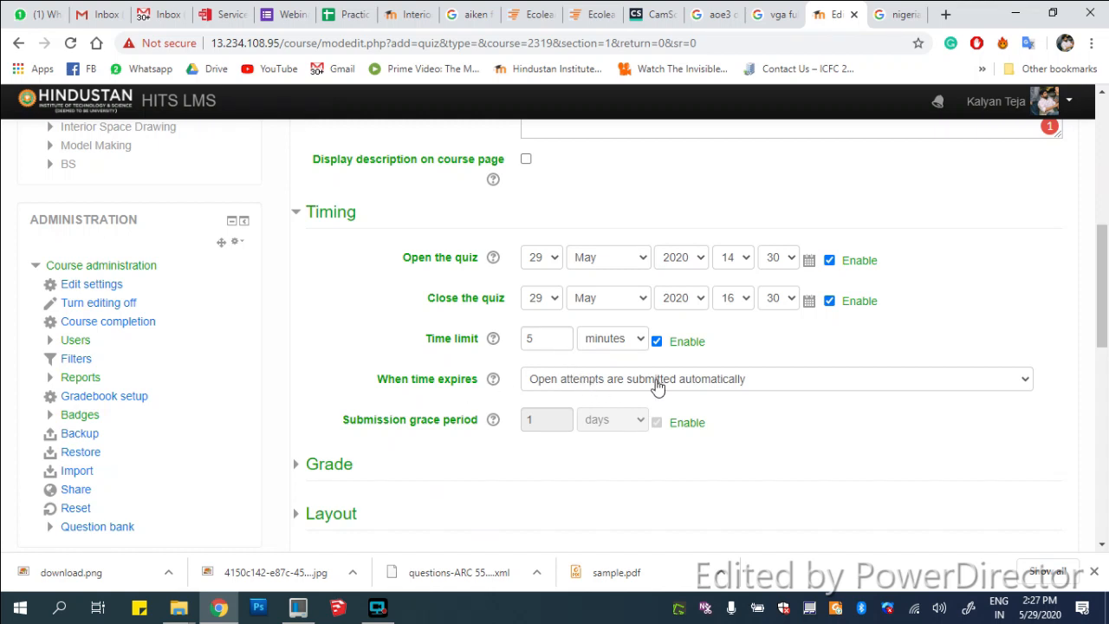
scroll(657, 386, down, 2)
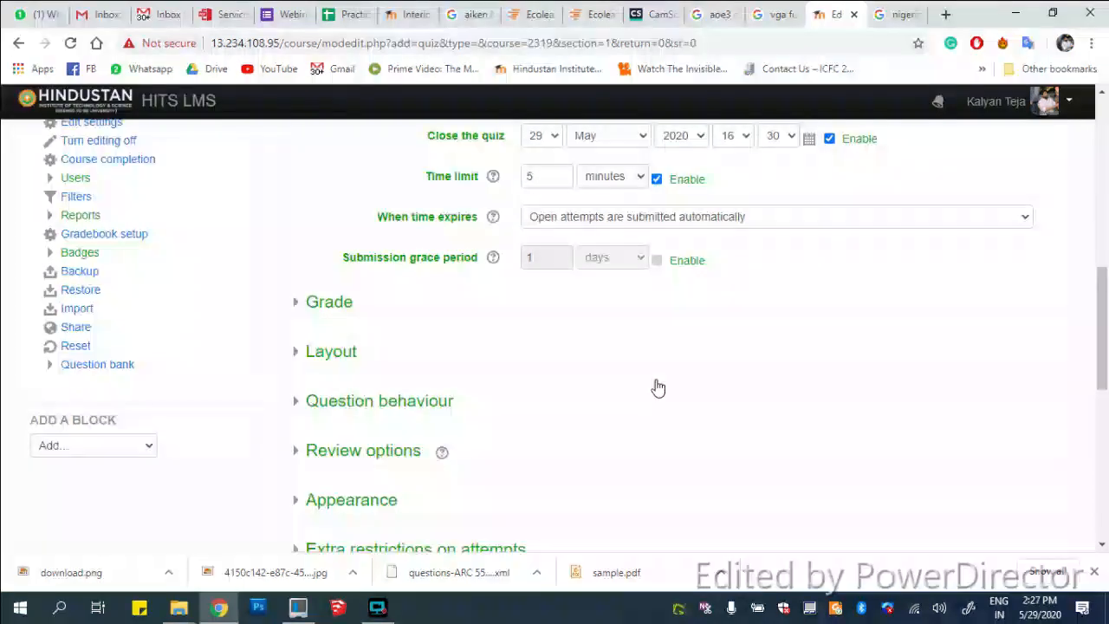
click(630, 227)
click(627, 222)
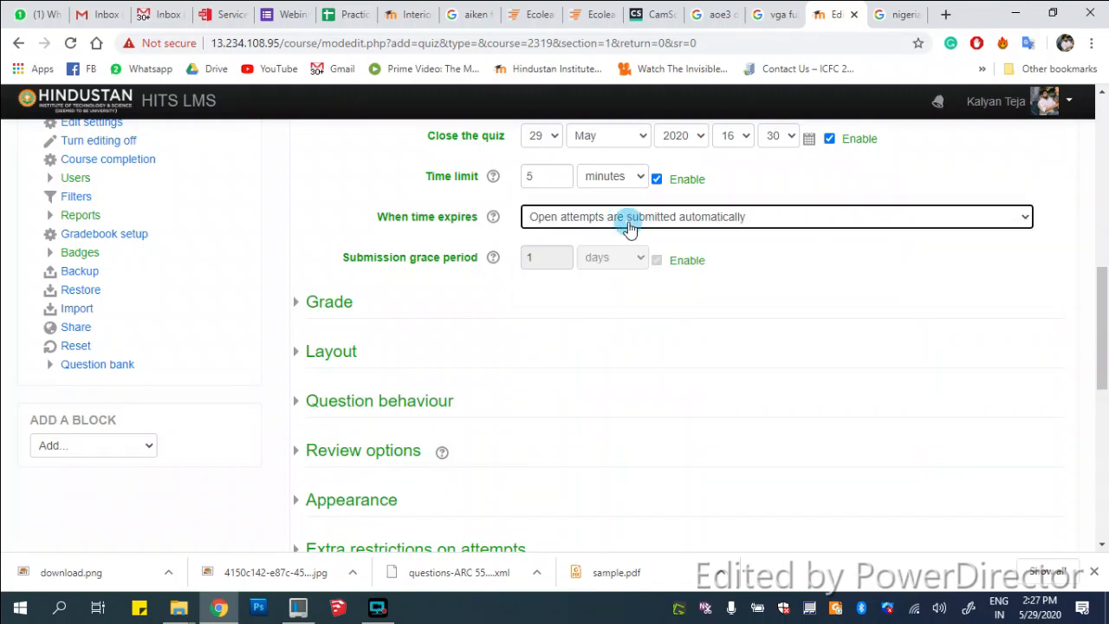
click(314, 305)
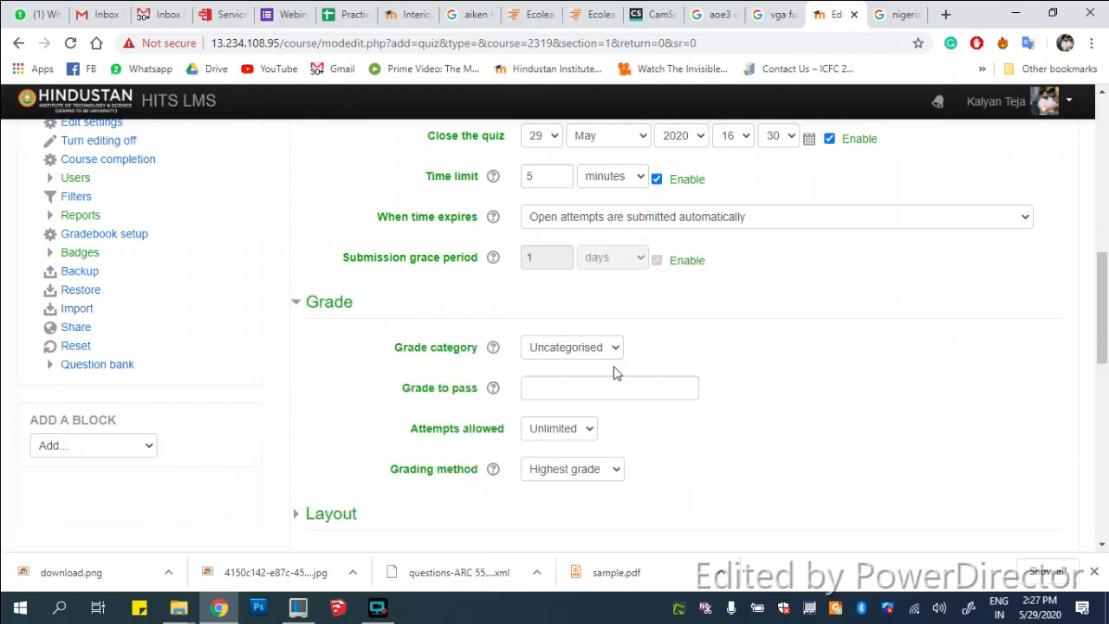
Enter 10 as the quiz's Grade to pass.
click(578, 383)
scroll(587, 381, up, 1)
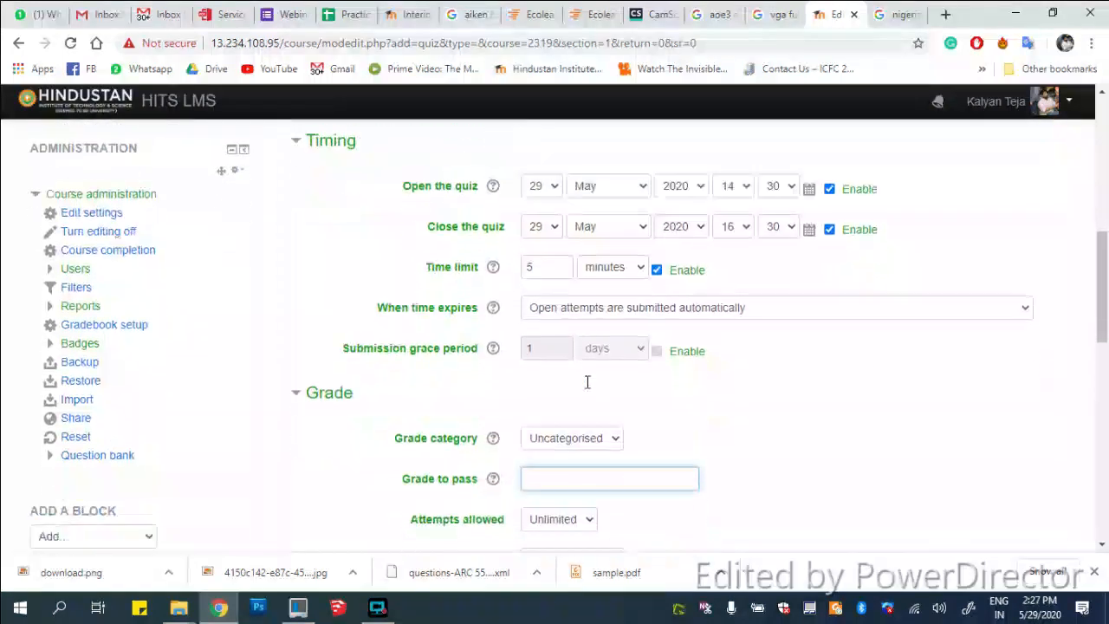
scroll(586, 385, down, 1)
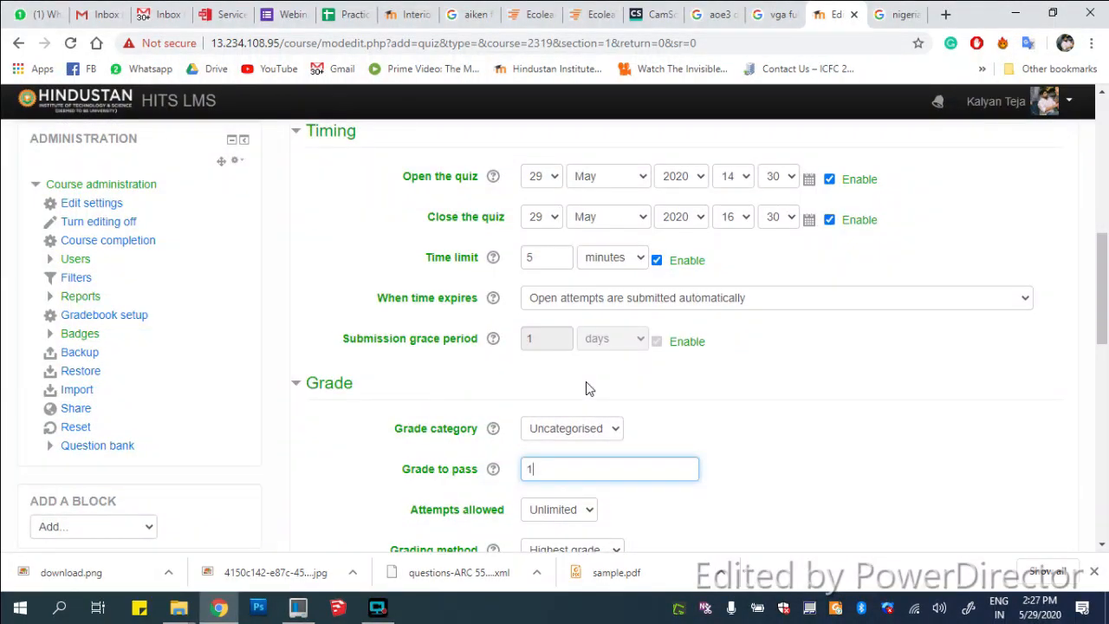
scroll(586, 389, down, 2)
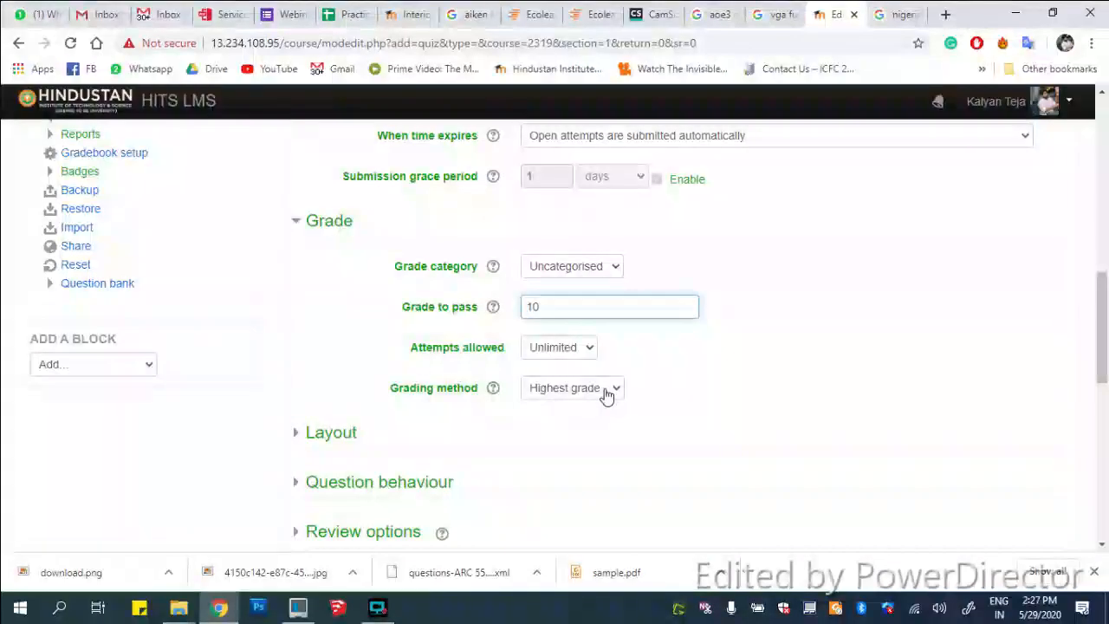
Limit Attempts allowed to 1.
click(538, 355)
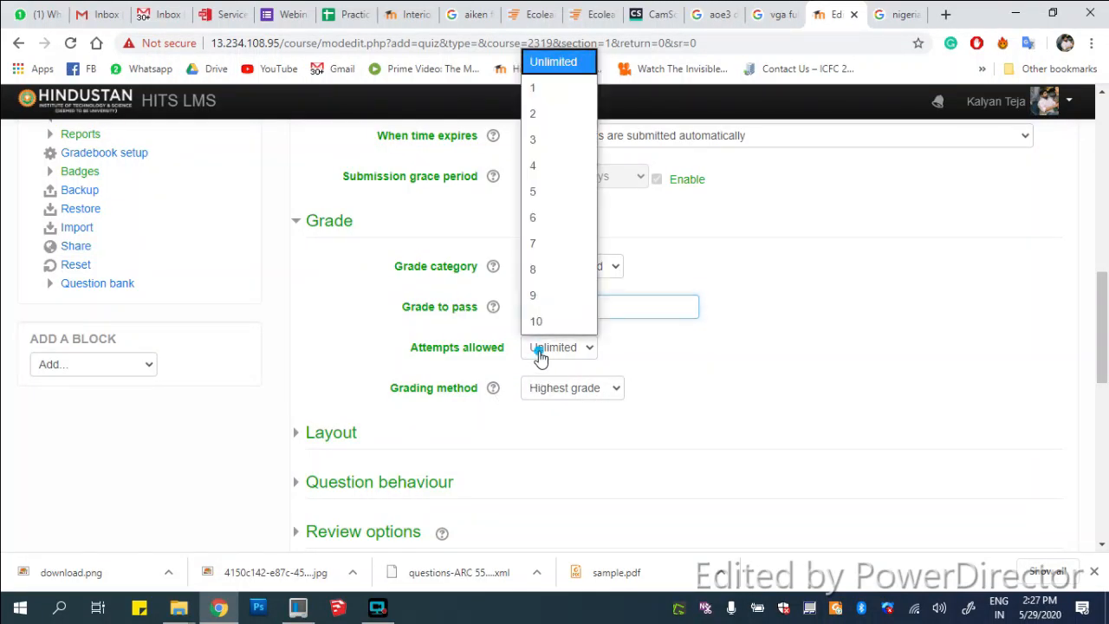
click(557, 91)
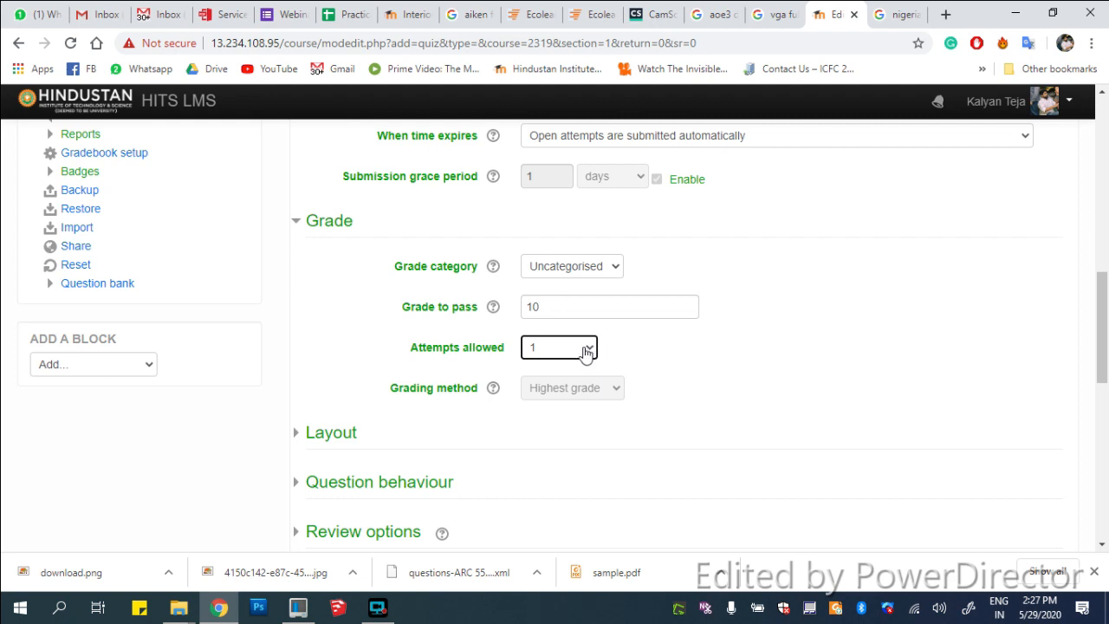
scroll(335, 367, down, 2)
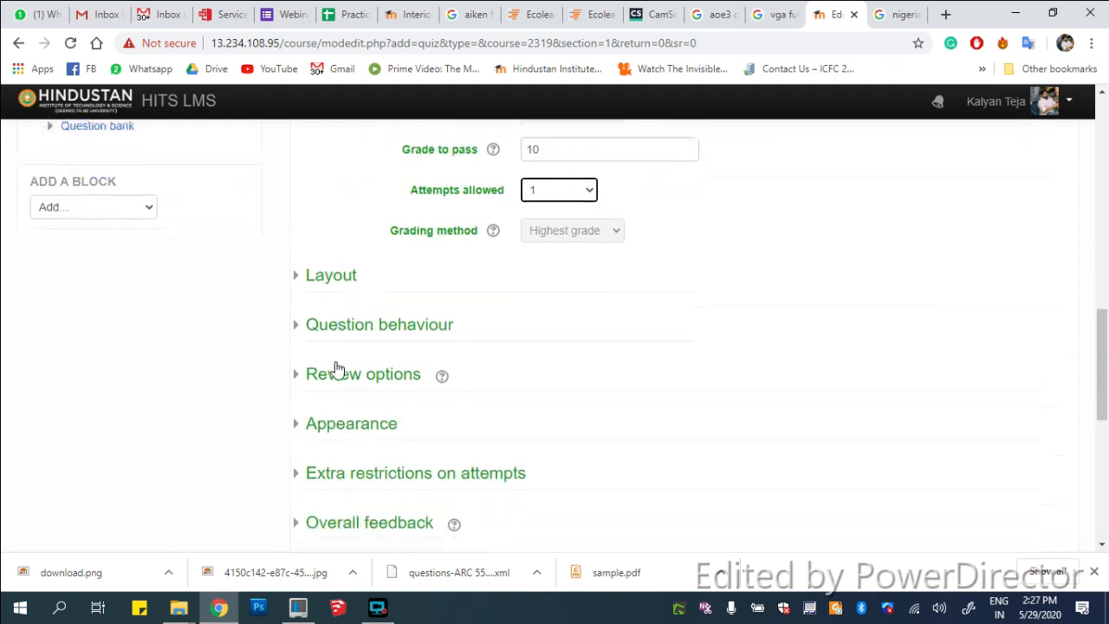
click(318, 273)
Try other New page options, then settle on 'Every question'.
click(608, 327)
click(612, 42)
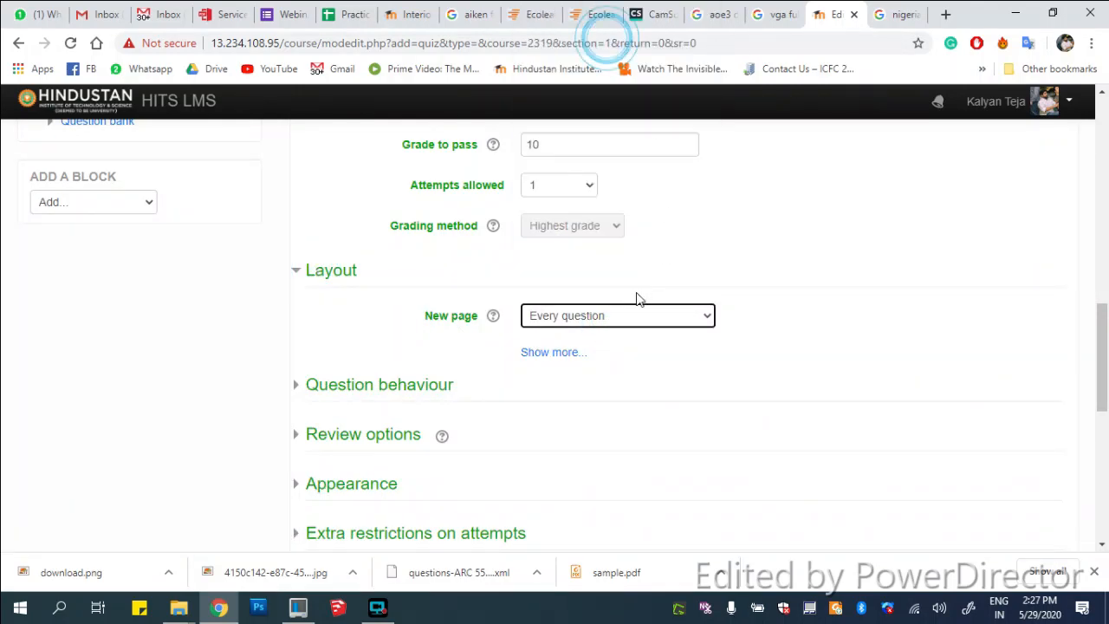
click(634, 331)
click(606, 55)
click(611, 330)
click(585, 137)
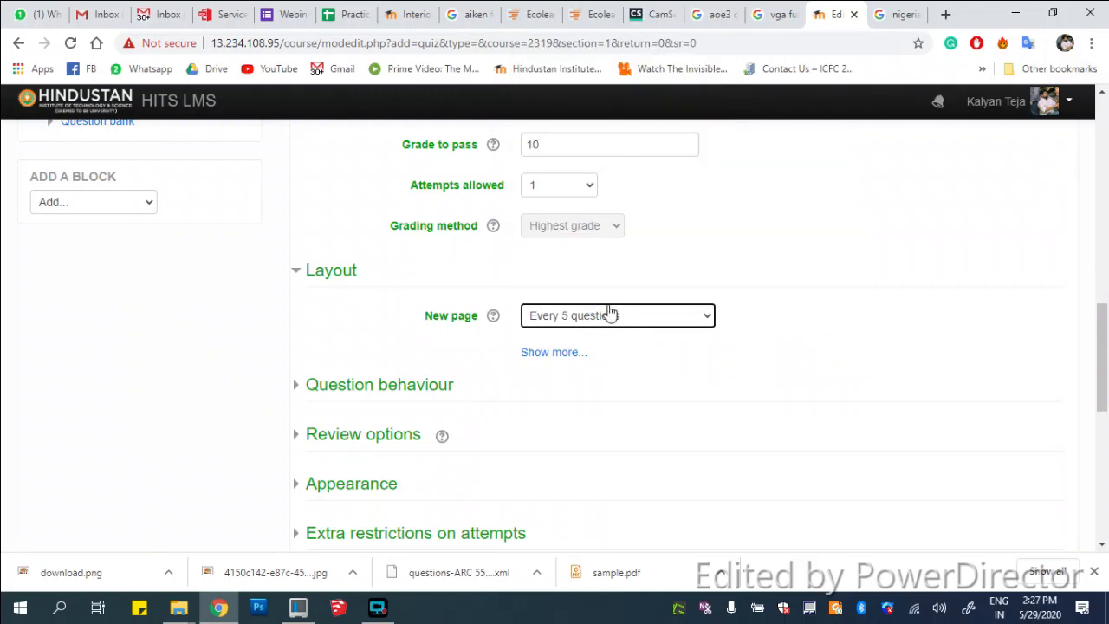
click(611, 314)
click(585, 54)
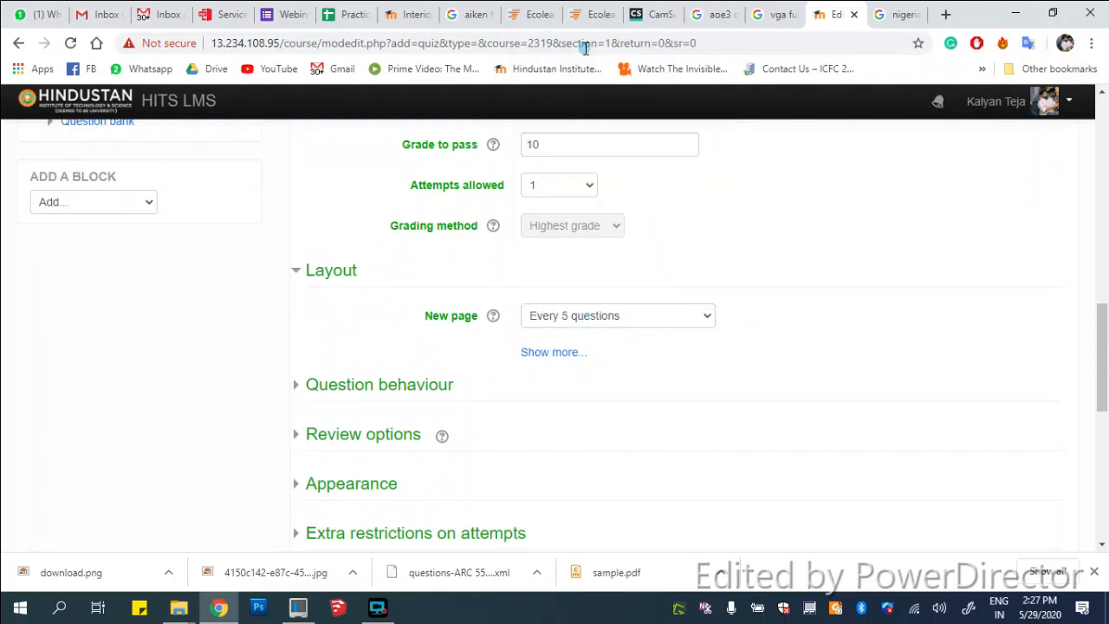
Untick all seven 'Immediately after the attempt' review options.
click(408, 384)
click(412, 387)
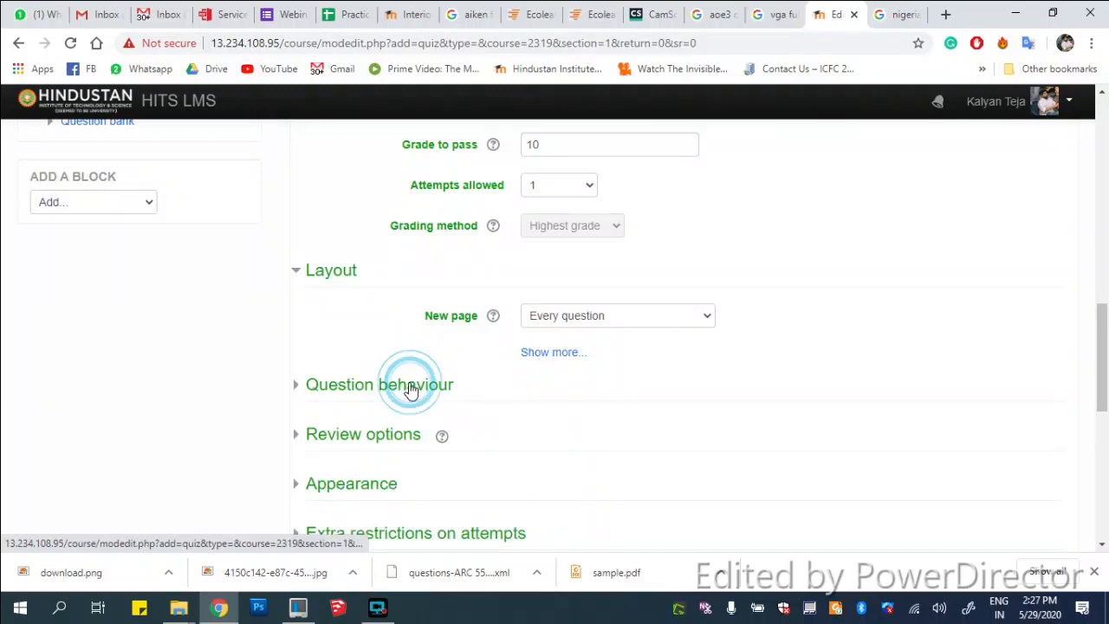
scroll(401, 347, down, 1)
scroll(381, 310, down, 2)
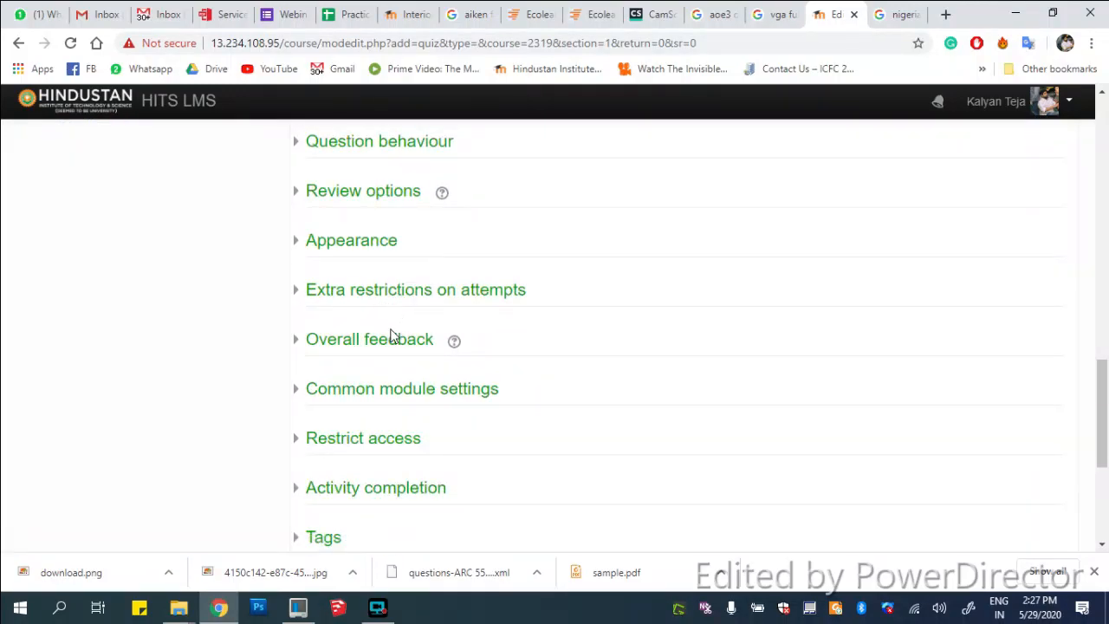
click(350, 199)
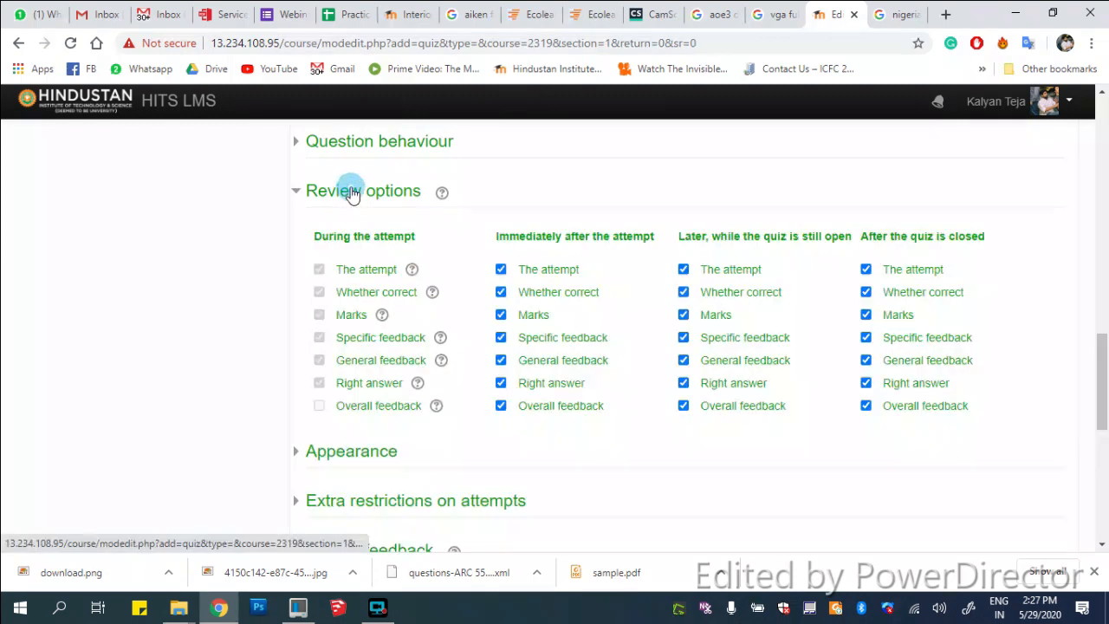
click(501, 406)
click(501, 383)
click(501, 360)
click(501, 337)
click(501, 315)
click(501, 292)
click(500, 269)
Untick all seven 'Later, while the quiz is still open' review options.
click(684, 405)
click(684, 383)
click(684, 359)
click(683, 337)
click(684, 315)
click(683, 292)
click(684, 269)
Untick all seven 'After the quiz is closed' review options and collapse Review options.
click(866, 405)
click(865, 383)
click(865, 360)
click(866, 337)
click(866, 315)
click(866, 292)
click(865, 269)
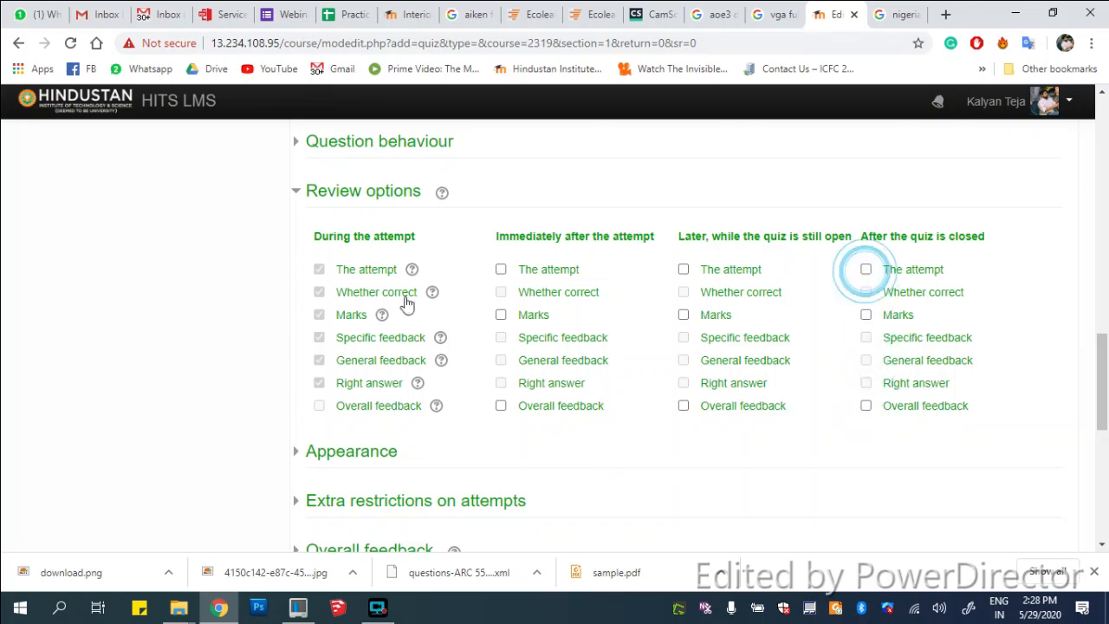
click(300, 204)
scroll(423, 270, down, 1)
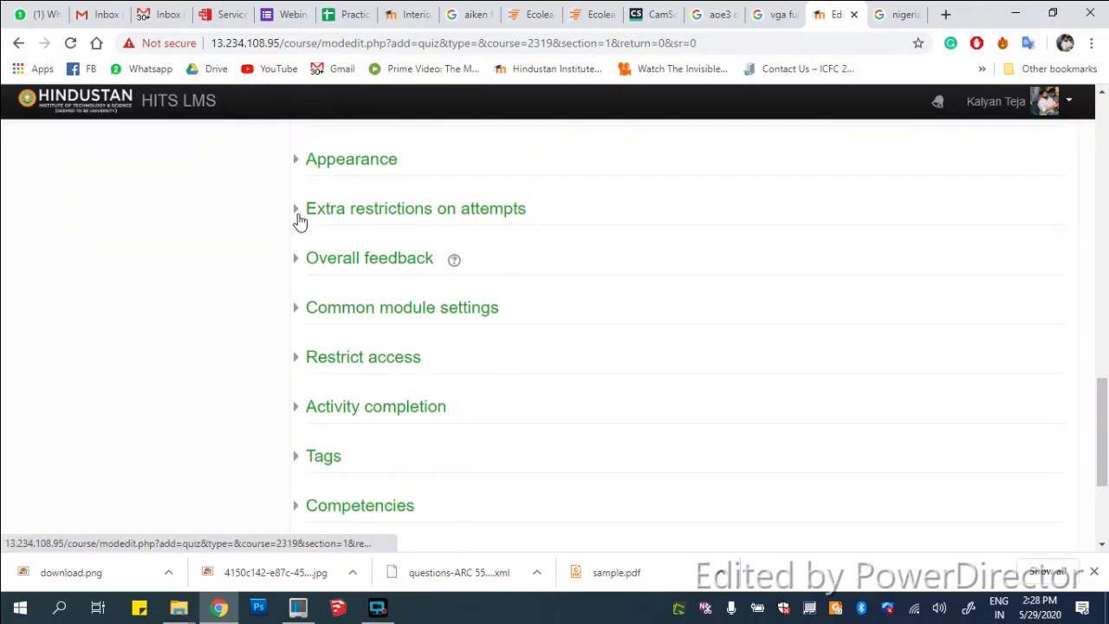
Enter a quiz password under Extra restrictions on attempts, then reveal it to check it.
click(299, 218)
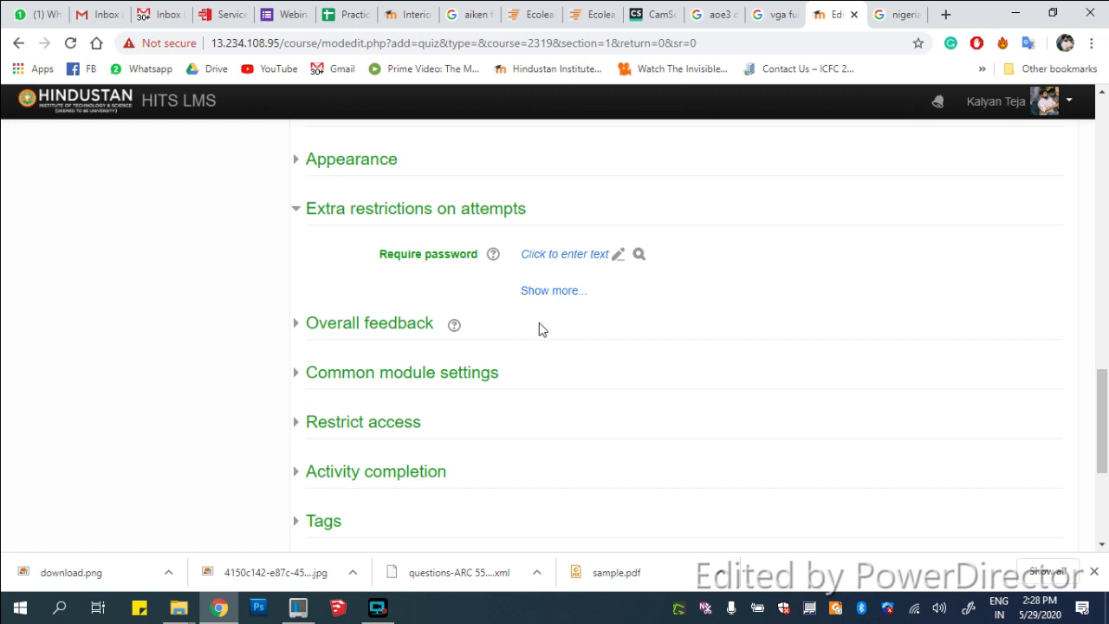
scroll(539, 330, up, 1)
click(615, 338)
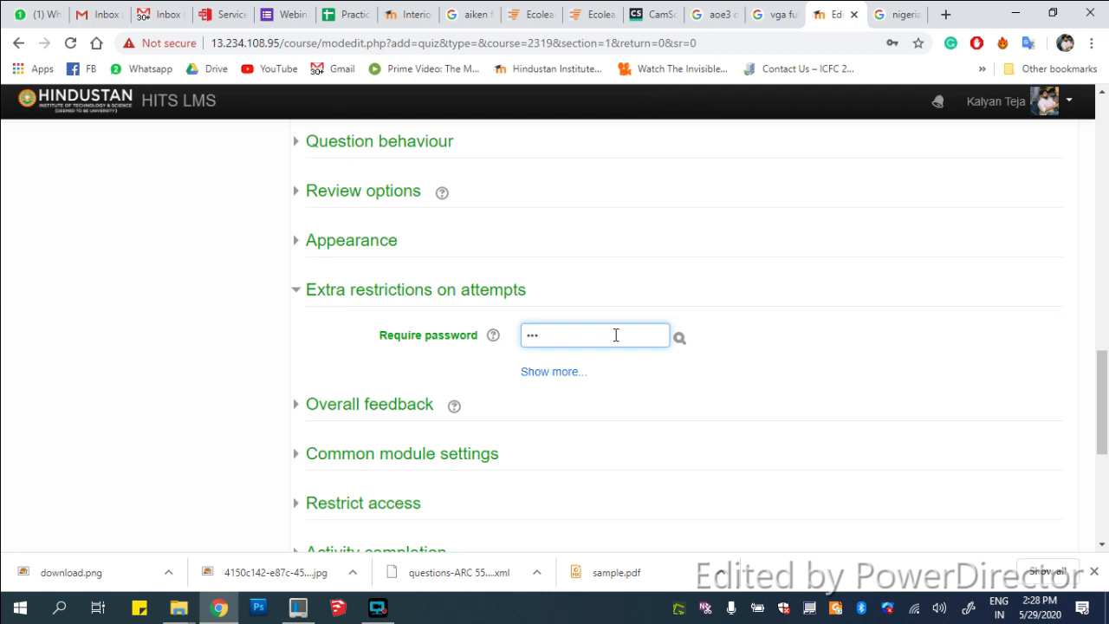
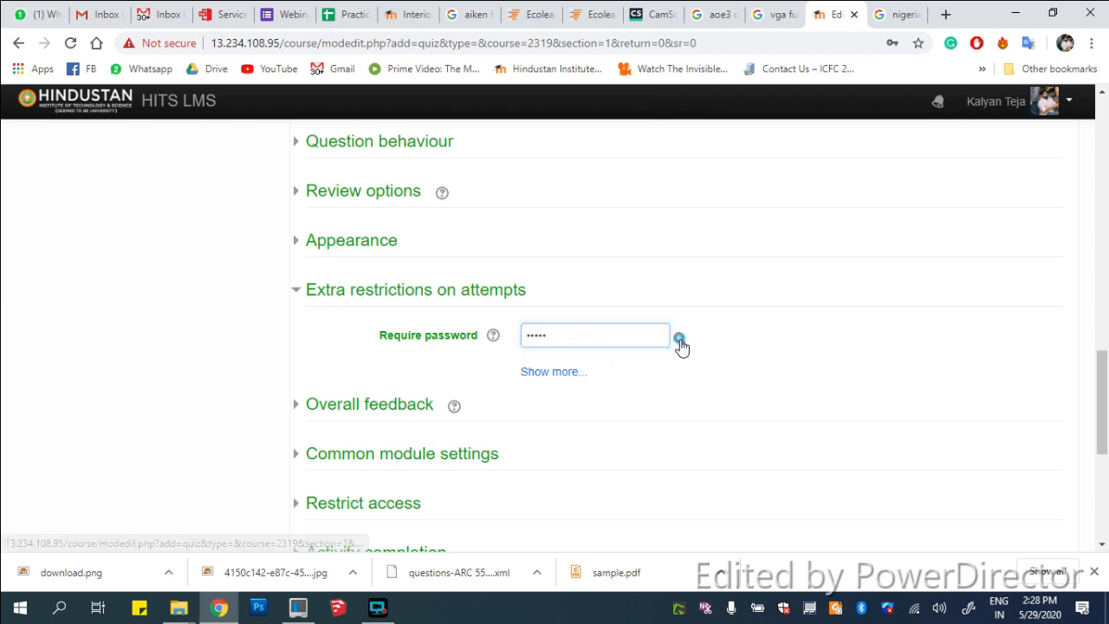
click(679, 338)
click(679, 338)
scroll(606, 382, down, 3)
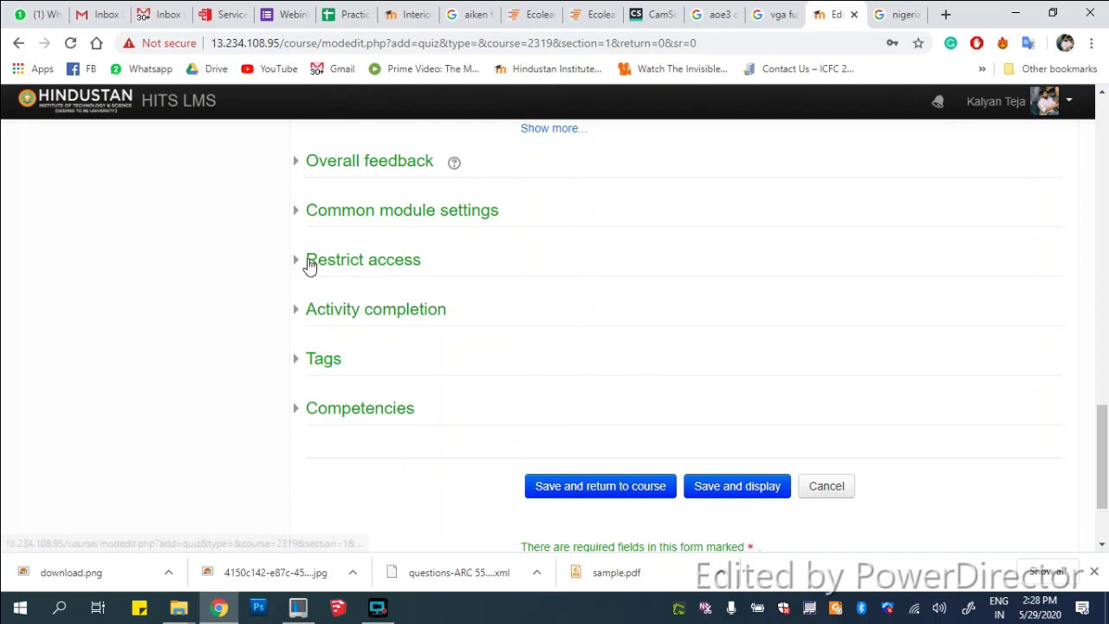
Save and display the quiz, decline Chrome's password prompt, and reopen the Final Exam page.
click(721, 494)
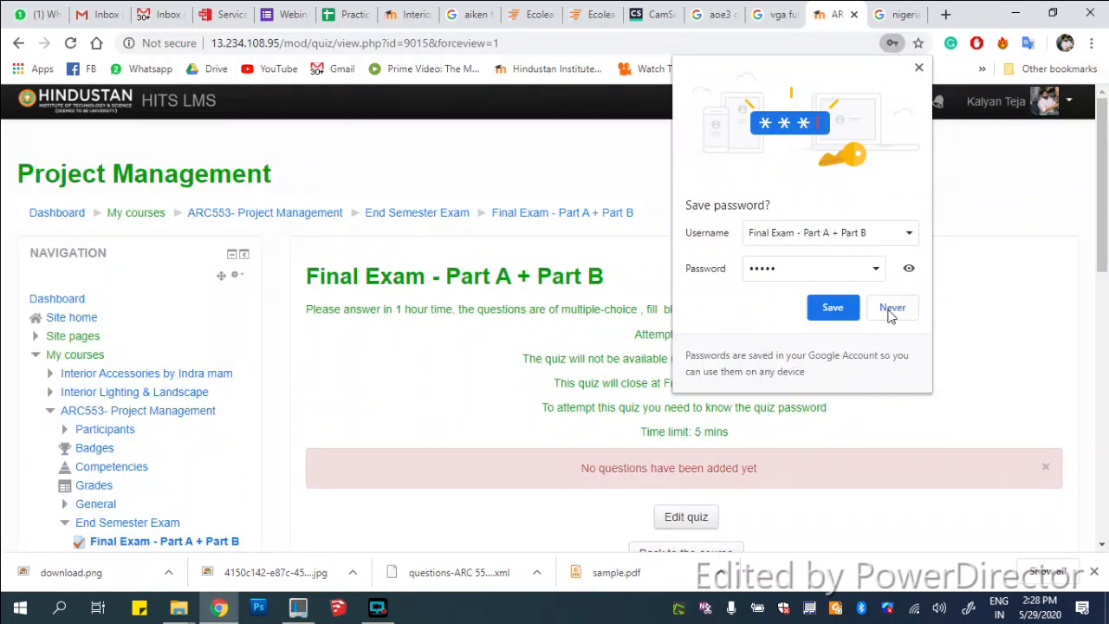
click(889, 310)
scroll(693, 286, down, 1)
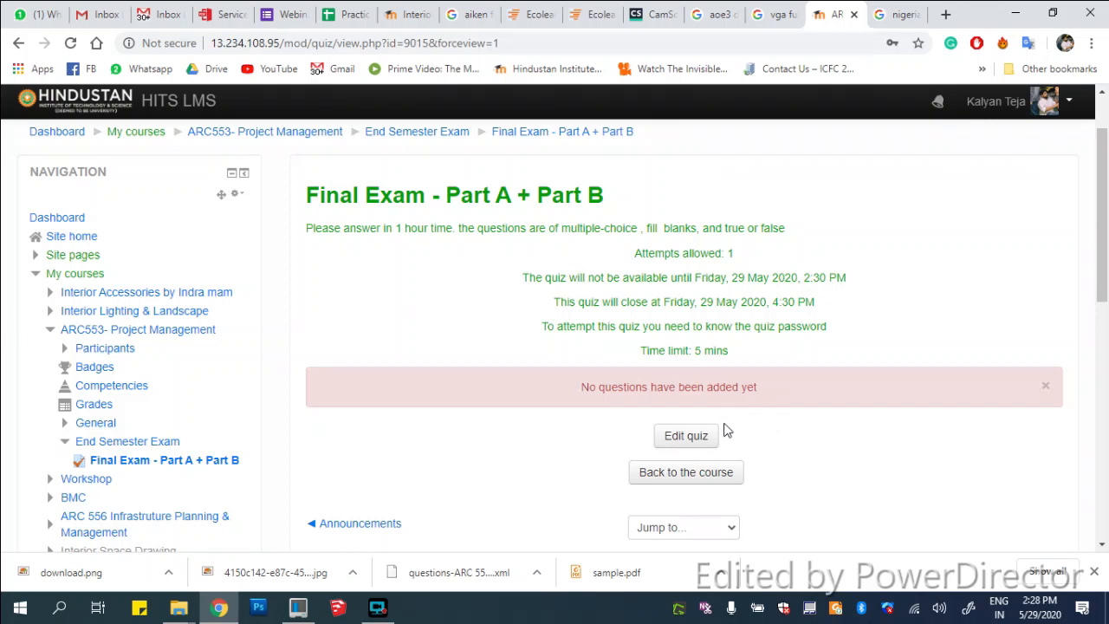
scroll(726, 417, down, 1)
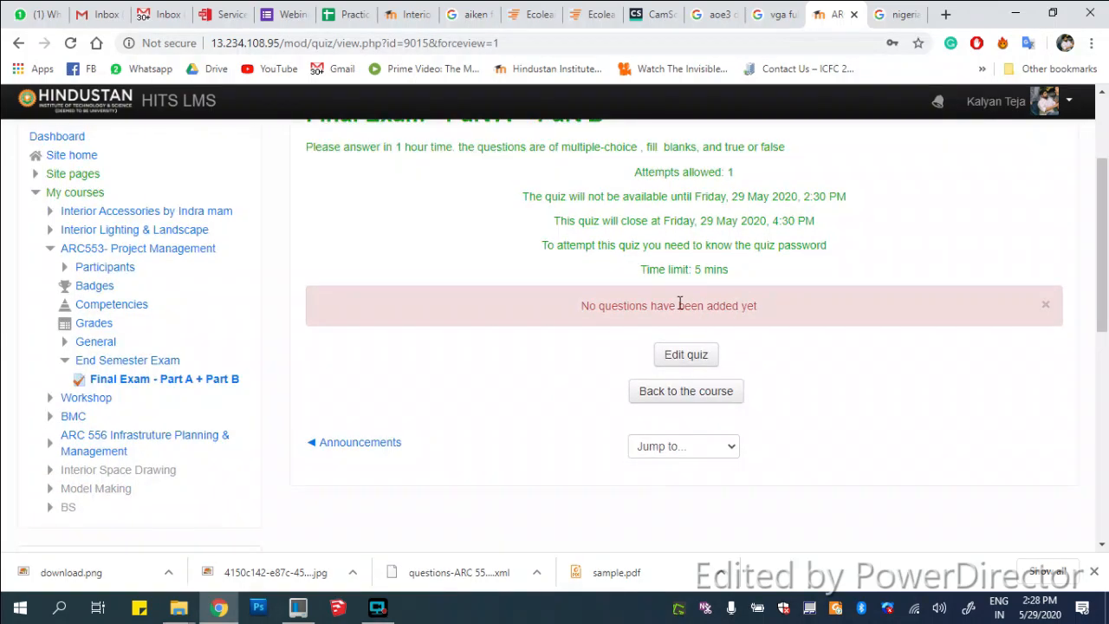
scroll(446, 389, up, 1)
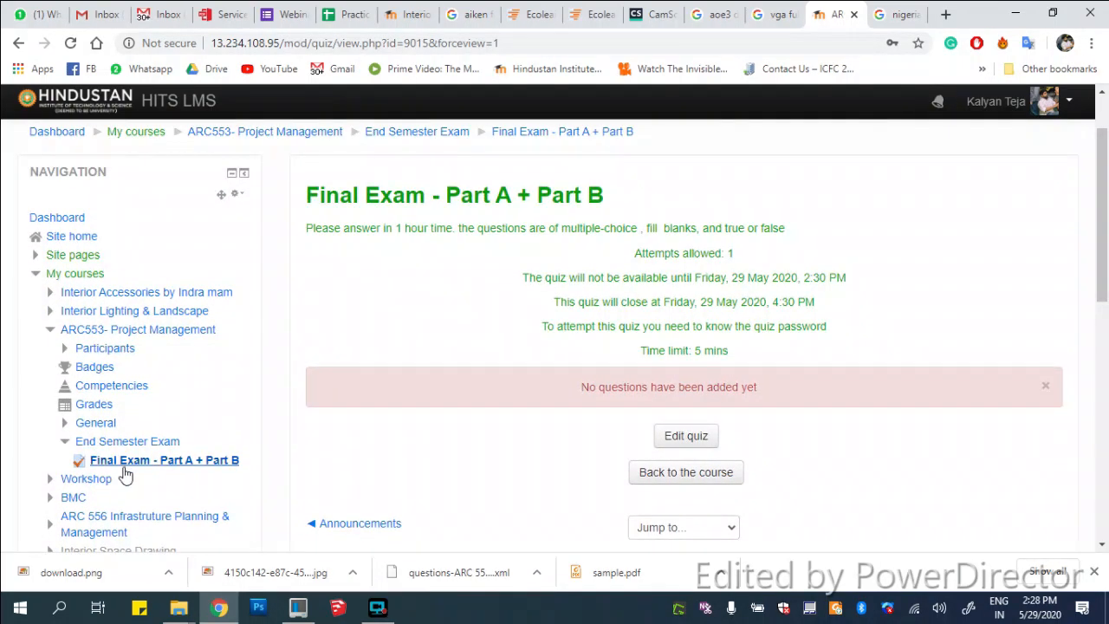
click(126, 460)
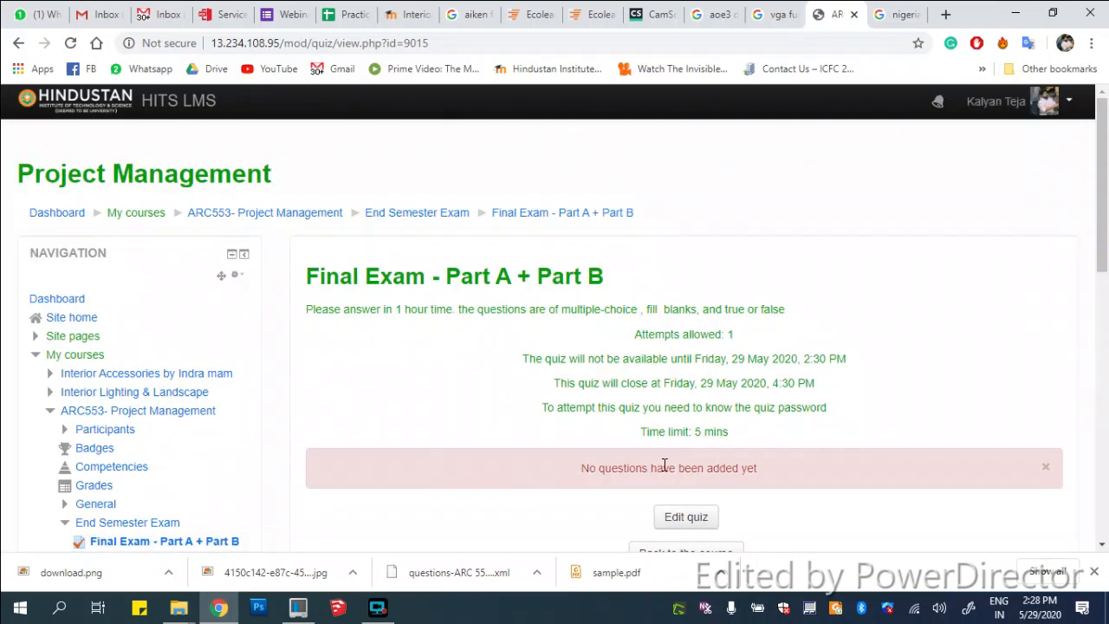
scroll(738, 354, down, 2)
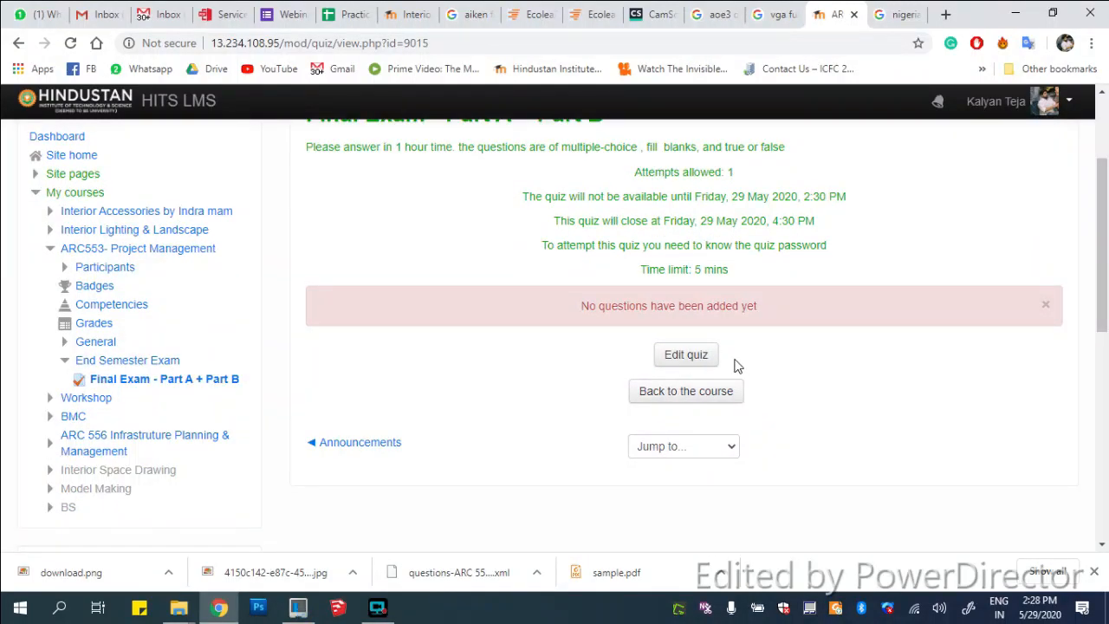
Open Edit quiz and rename the first section heading to PART A.
click(698, 362)
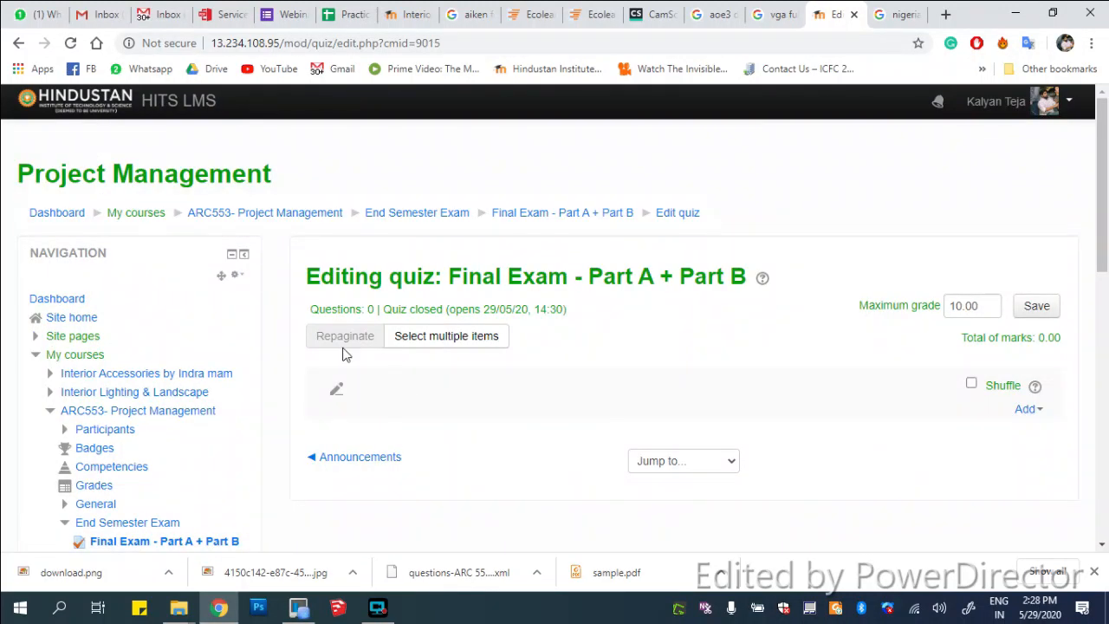
scroll(844, 415, down, 1)
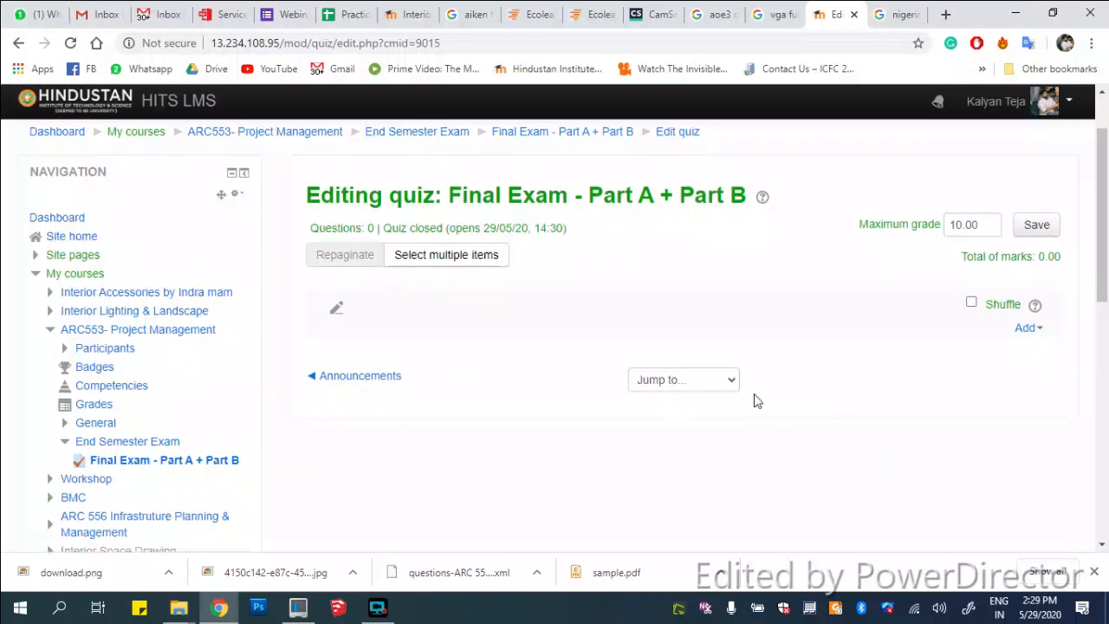
click(336, 310)
text(PART A)
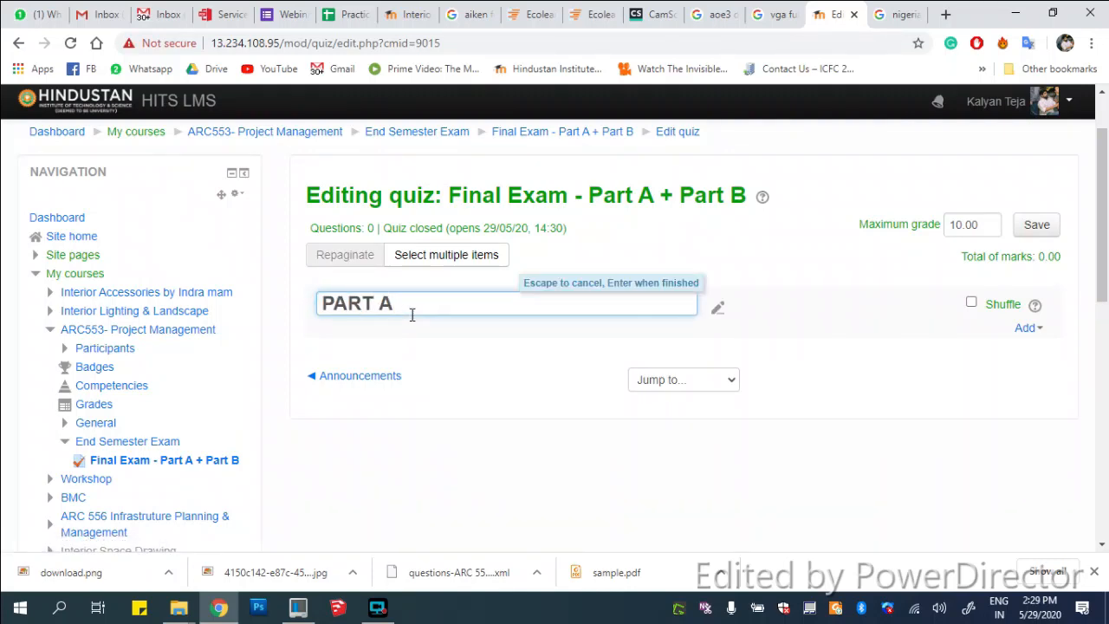
key(Return)
click(1024, 335)
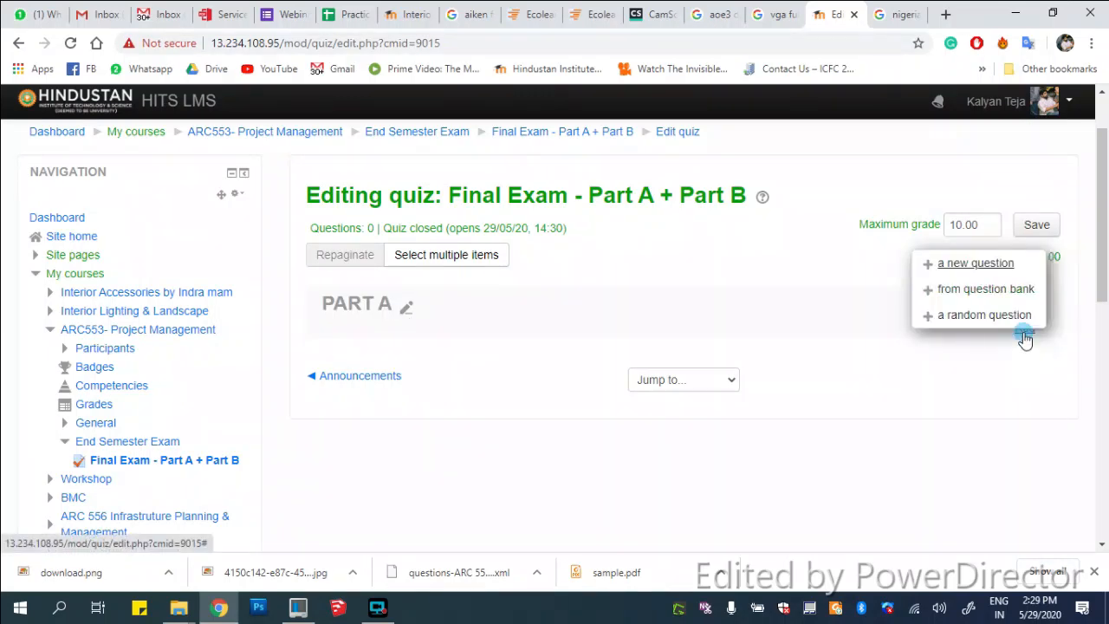
Start a random question with the PART A (7) category selected.
click(983, 317)
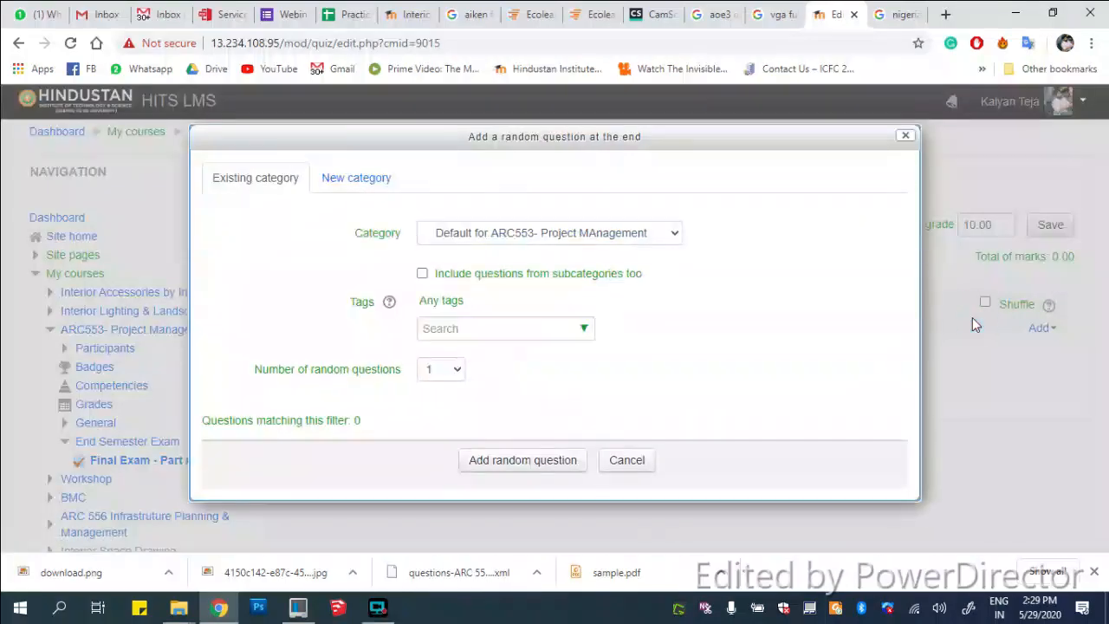
click(675, 232)
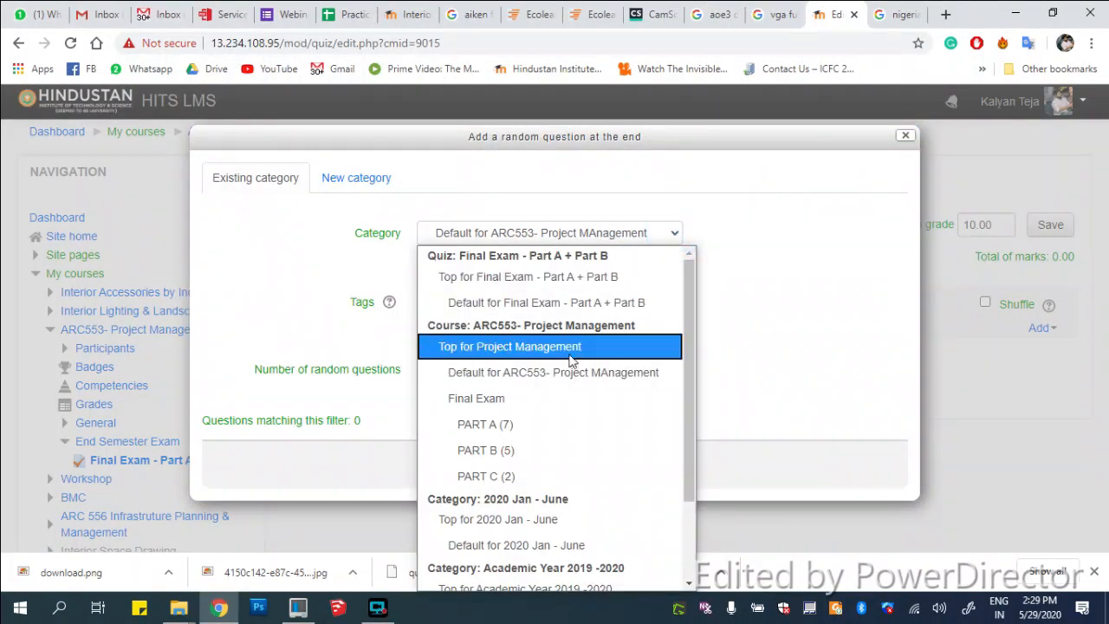
click(485, 424)
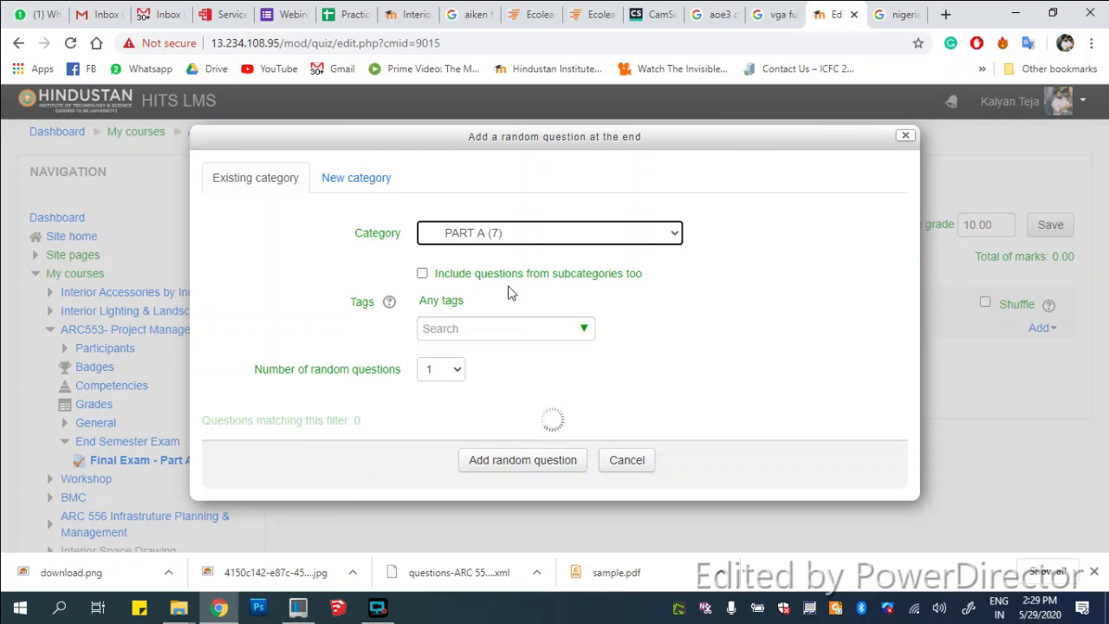
scroll(437, 349, down, 1)
scroll(435, 343, down, 1)
scroll(434, 344, up, 1)
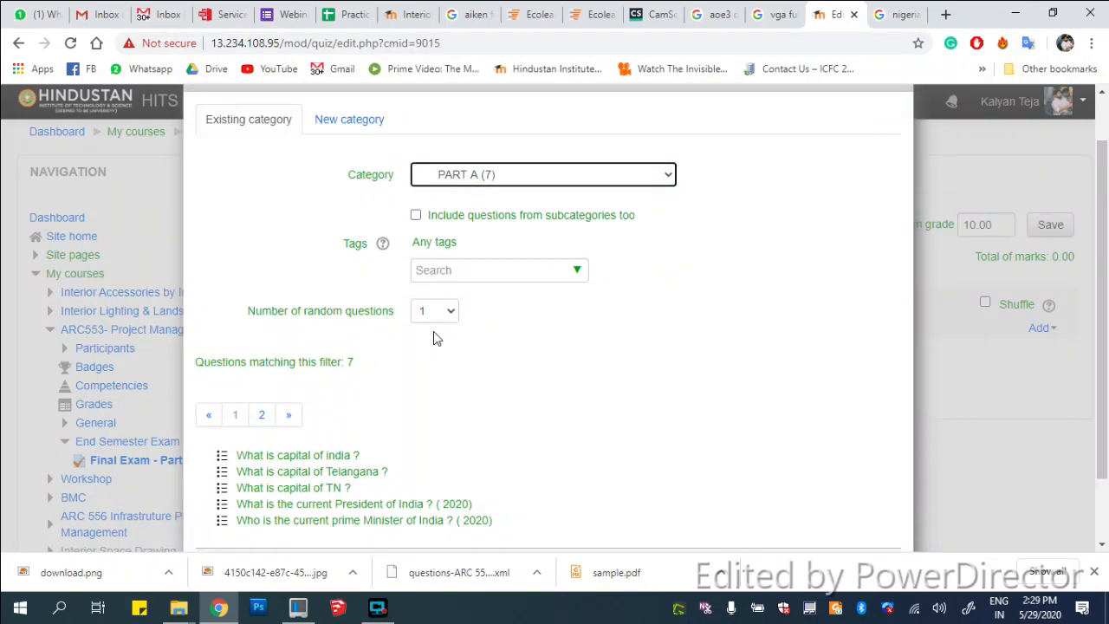
scroll(436, 338, down, 1)
Set the number of random questions to 3 and add them to the quiz.
click(434, 230)
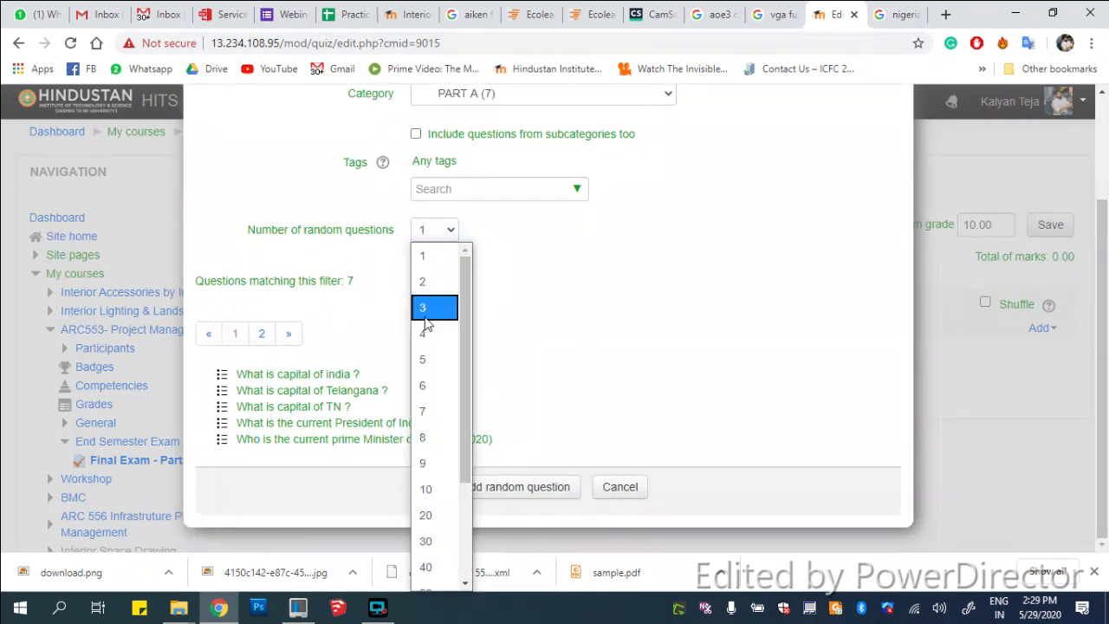
click(422, 312)
scroll(544, 296, up, 1)
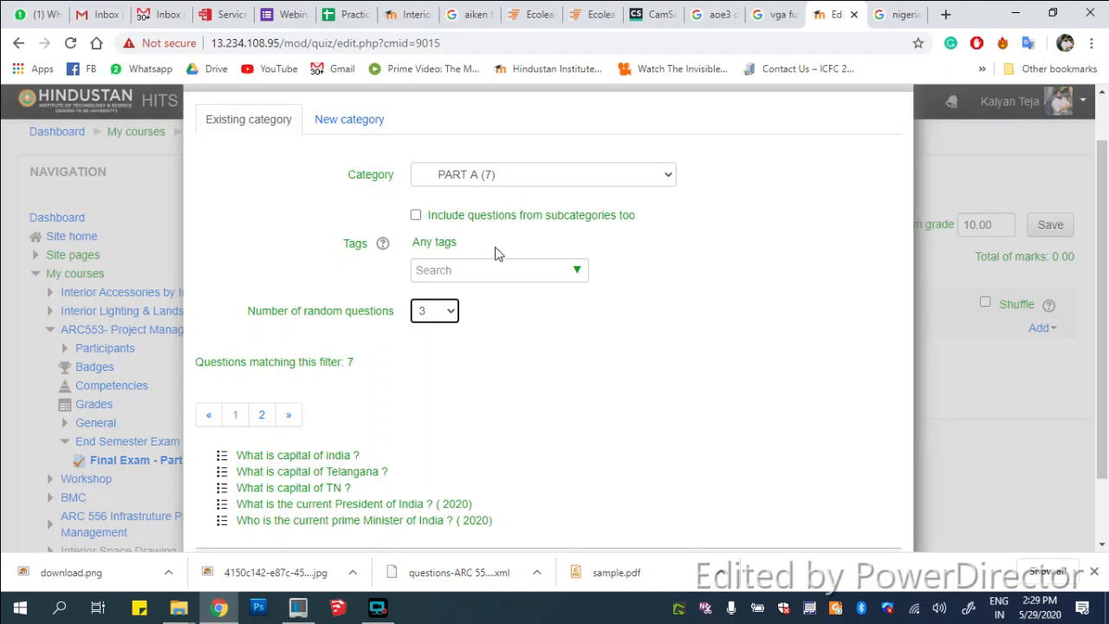
scroll(493, 278, down, 1)
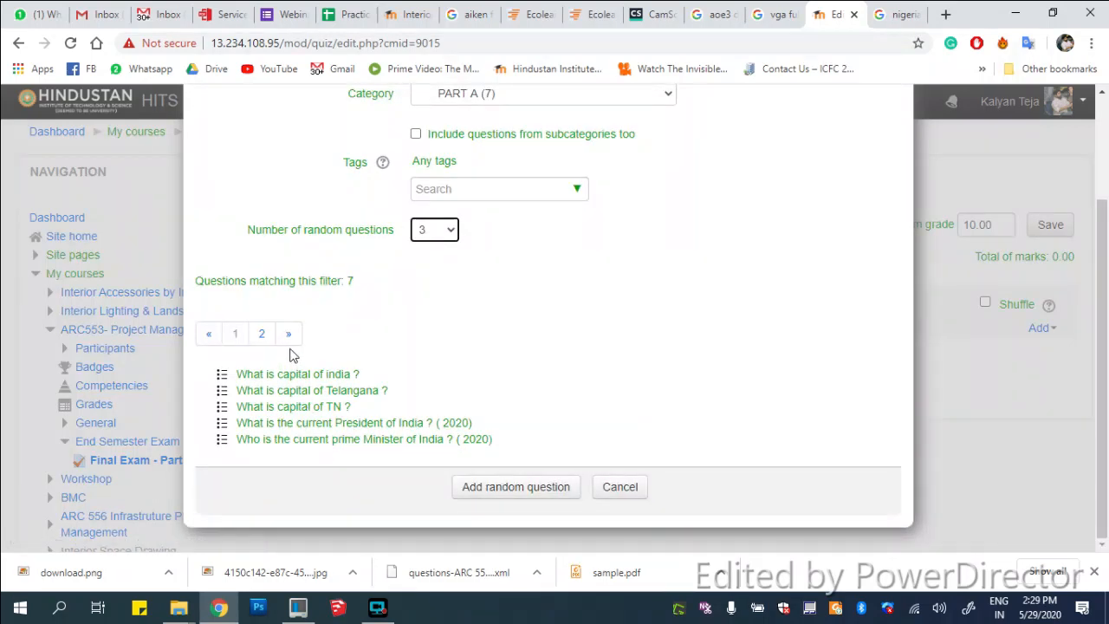
click(535, 488)
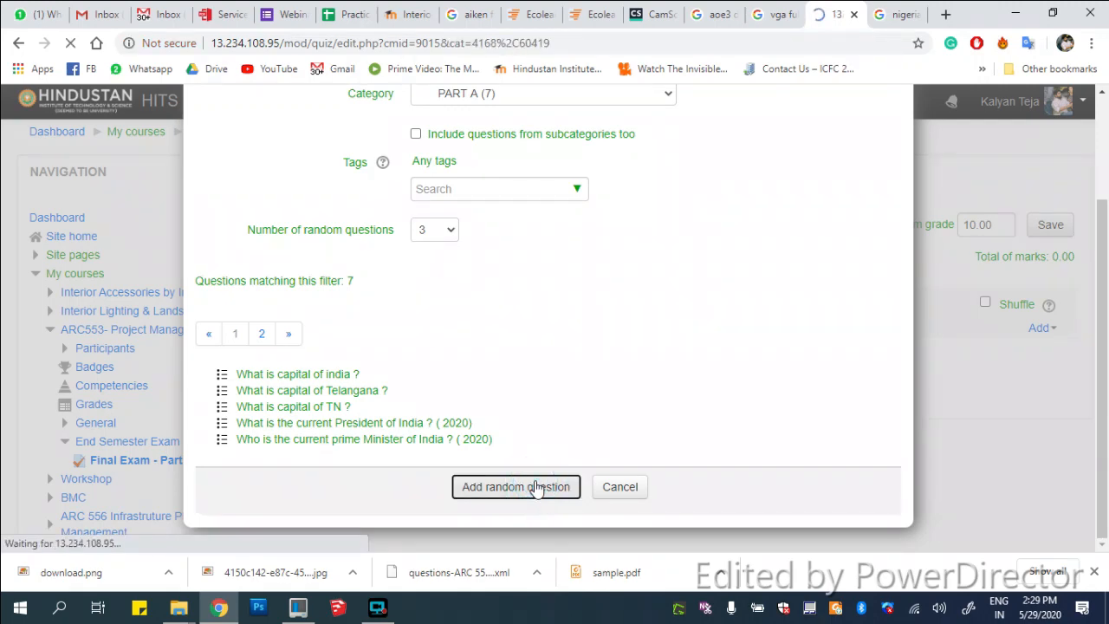
scroll(534, 487, down, 2)
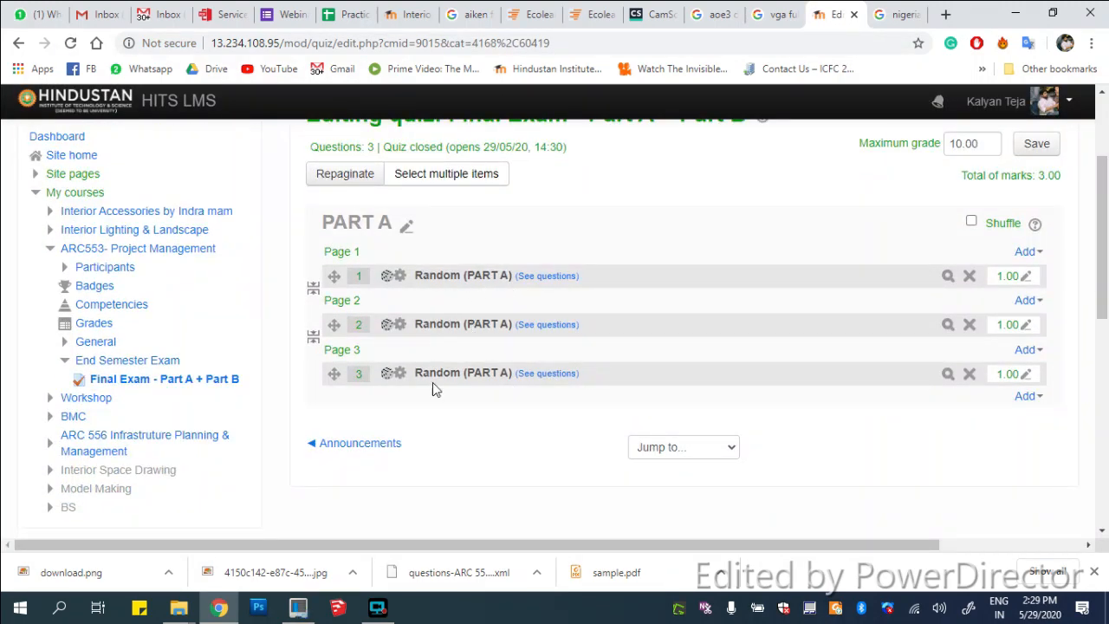
scroll(491, 386, down, 1)
scroll(881, 292, up, 1)
Turn on Shuffle for the quiz questions, leaving question 3's mark unchanged.
click(971, 222)
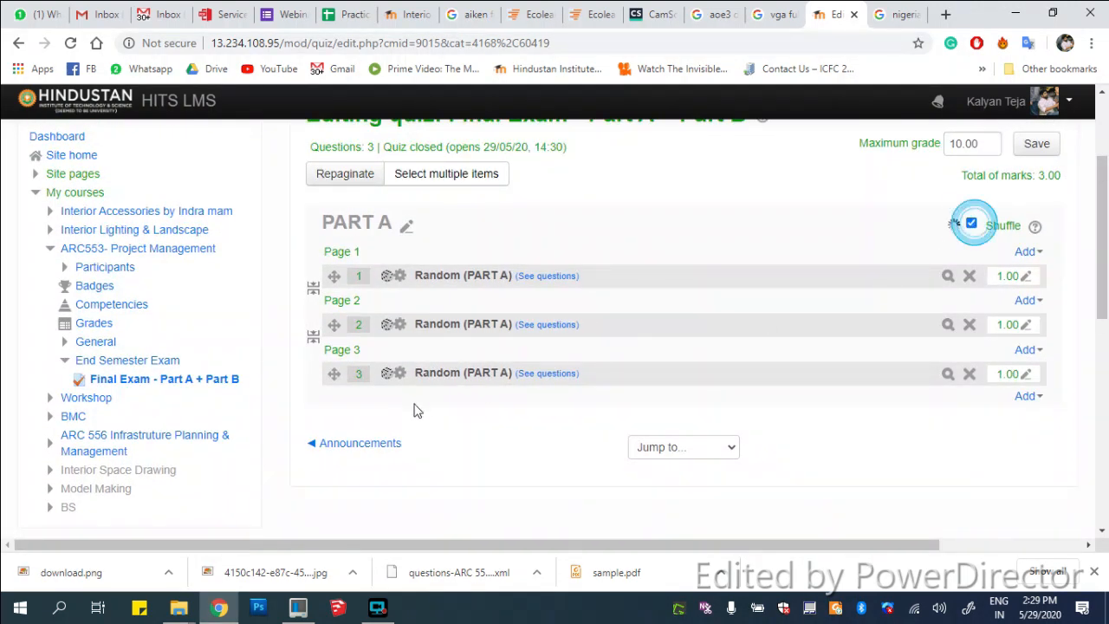
click(1026, 374)
click(977, 450)
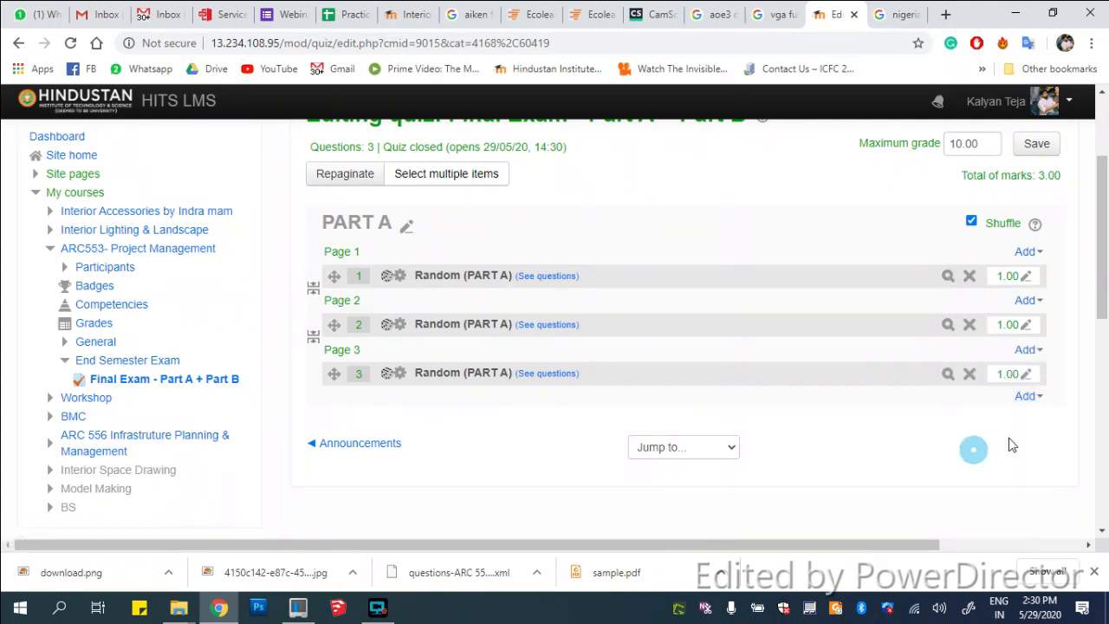
Add another random question from the PART B (5) category, clearing a stray tag filter.
click(1026, 400)
click(953, 383)
click(460, 227)
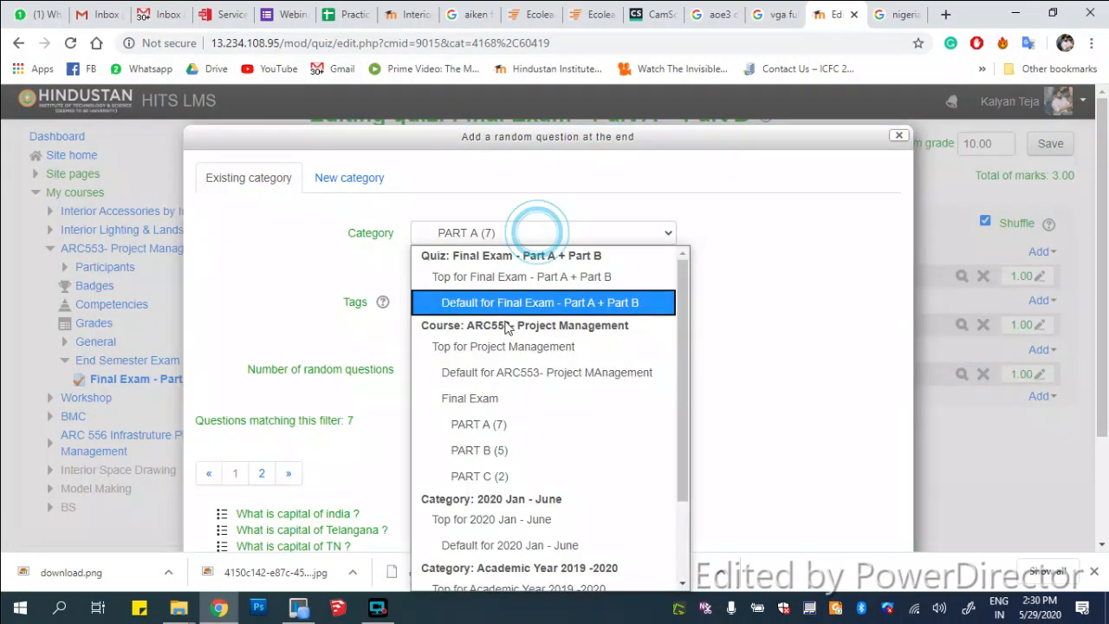
click(505, 449)
scroll(651, 322, down, 2)
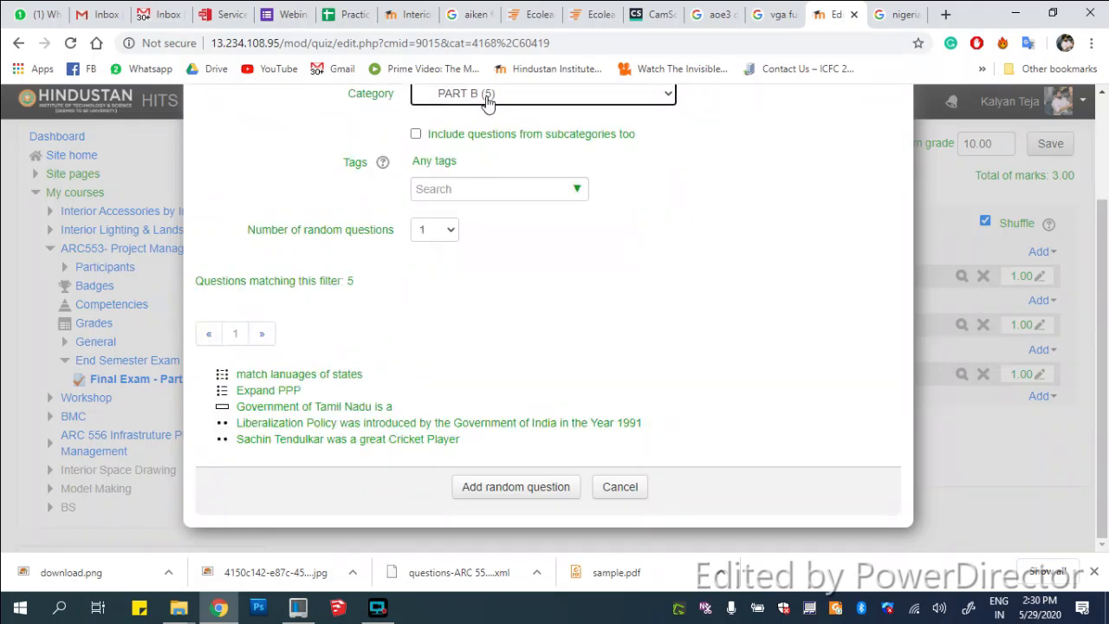
click(481, 189)
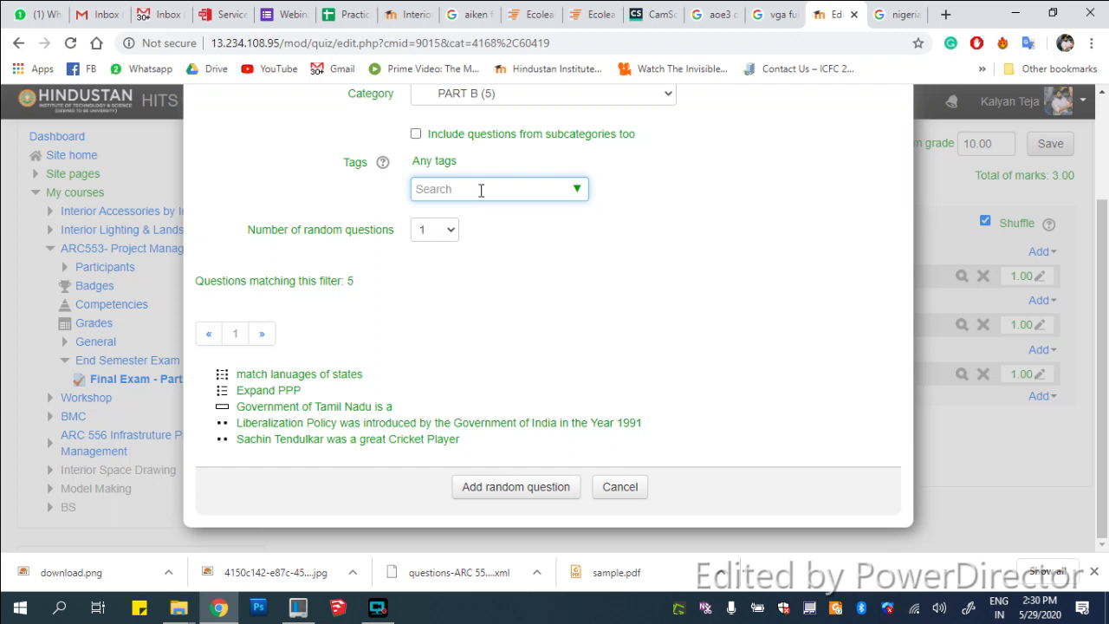
text(3)
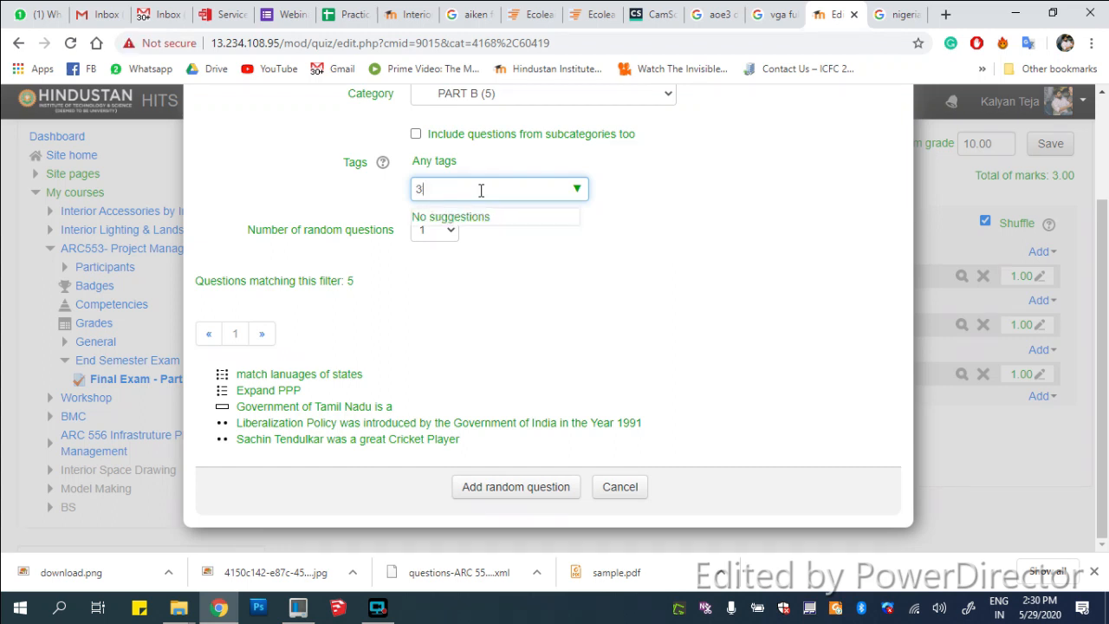
click(604, 314)
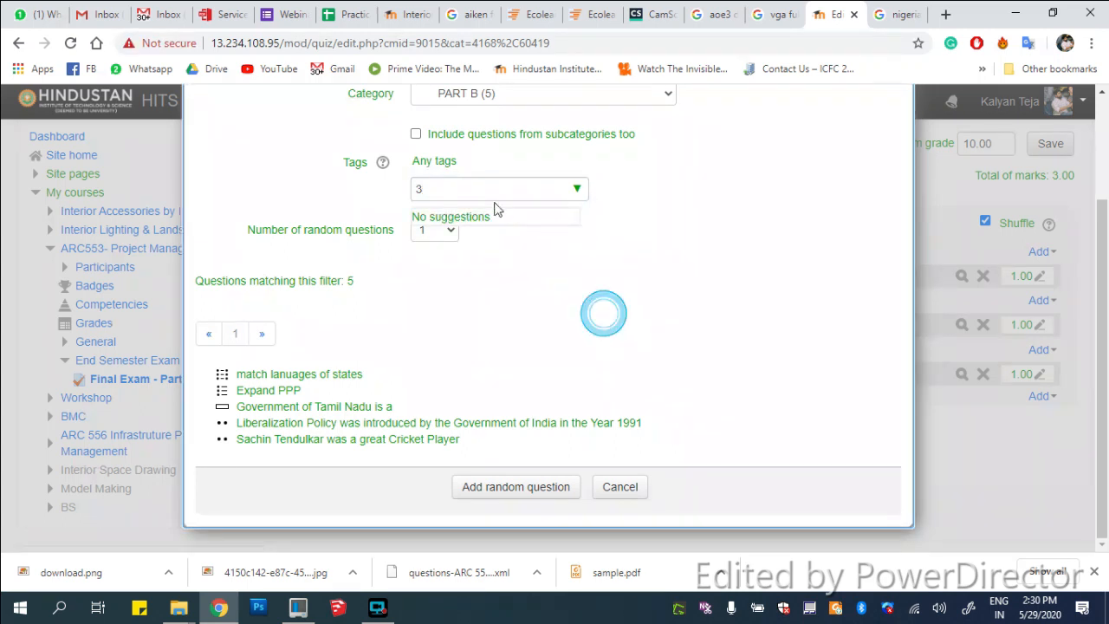
click(541, 495)
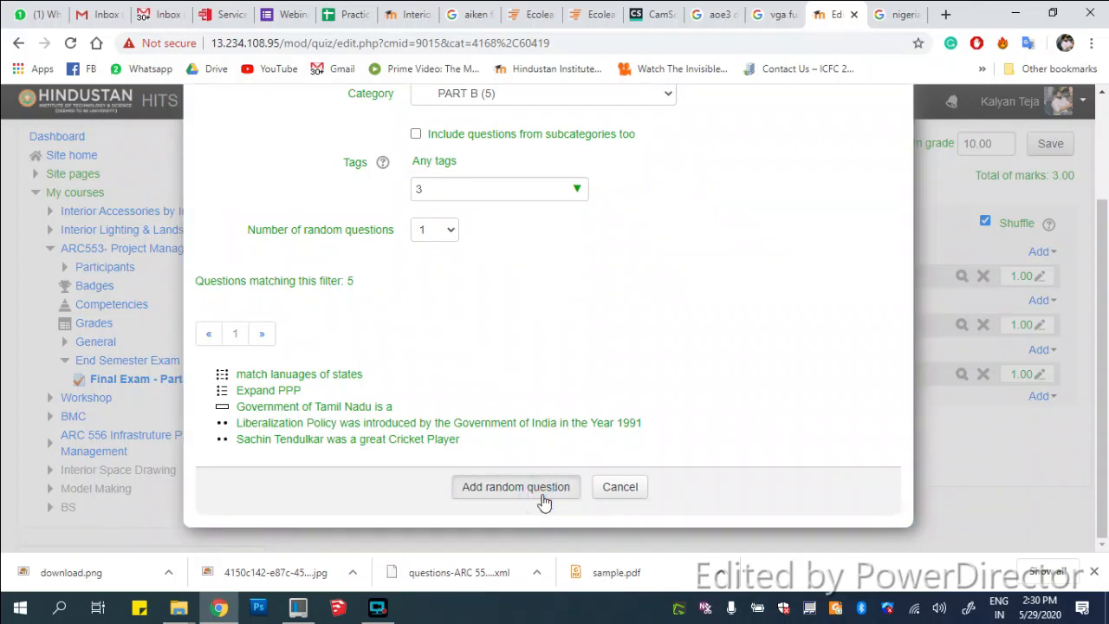
double_click(439, 188)
key(BackSpace)
Set 3 random PART B questions and add them to the quiz.
click(434, 230)
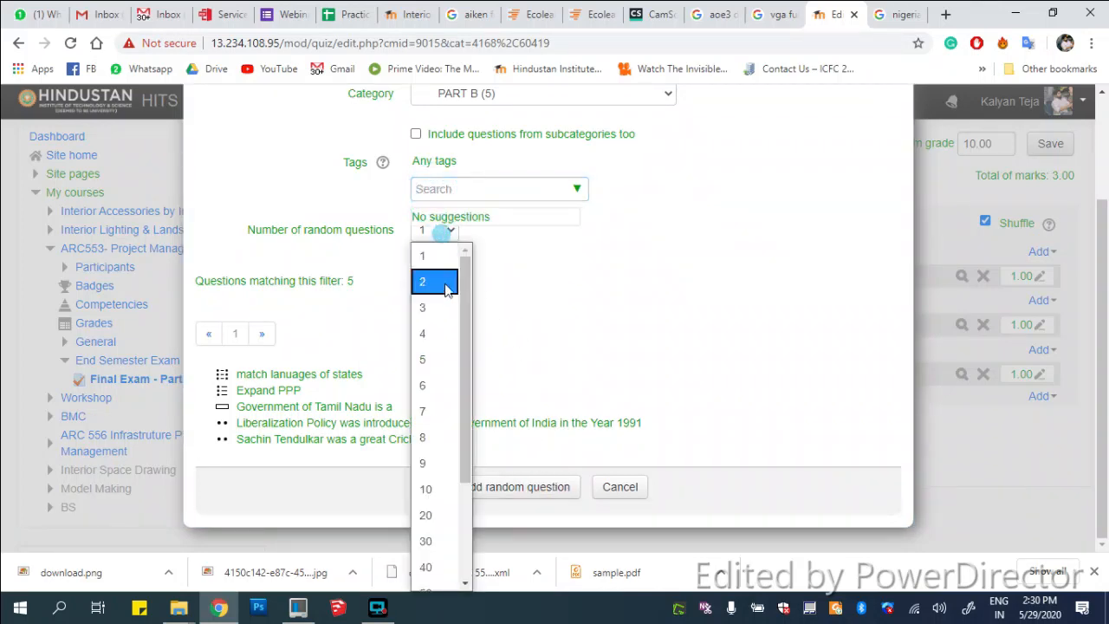
click(429, 313)
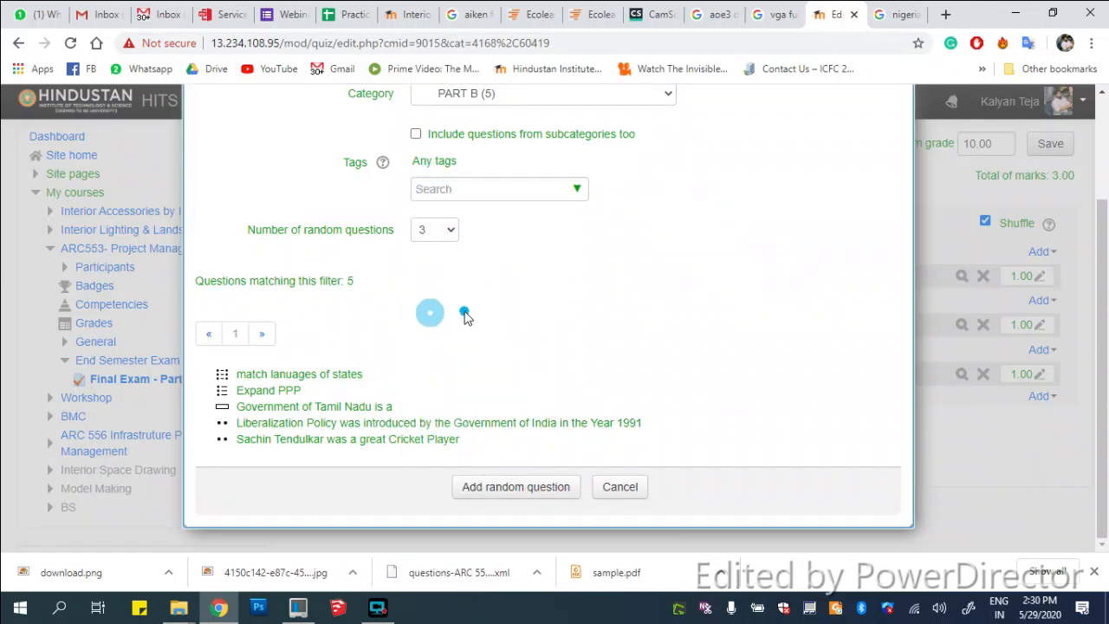
click(538, 489)
scroll(727, 342, down, 5)
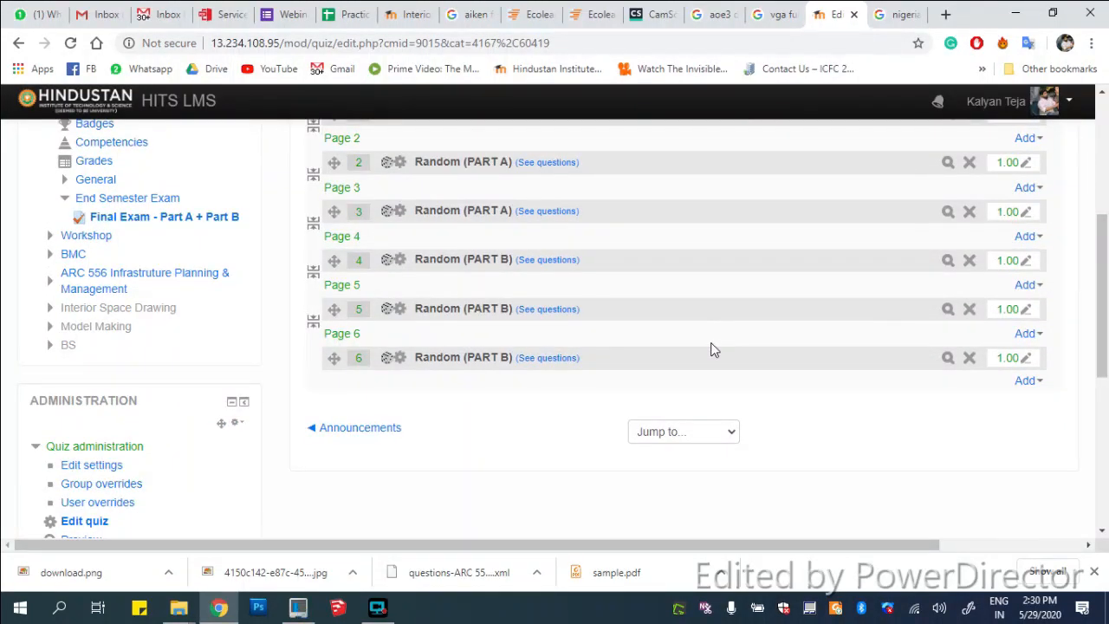
click(378, 607)
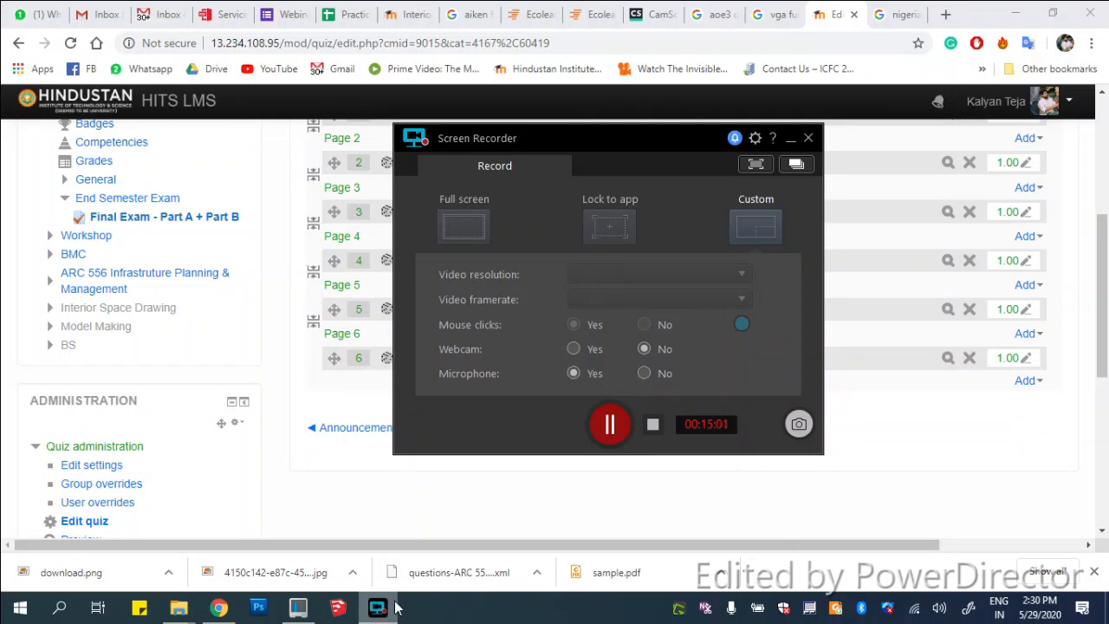
click(893, 478)
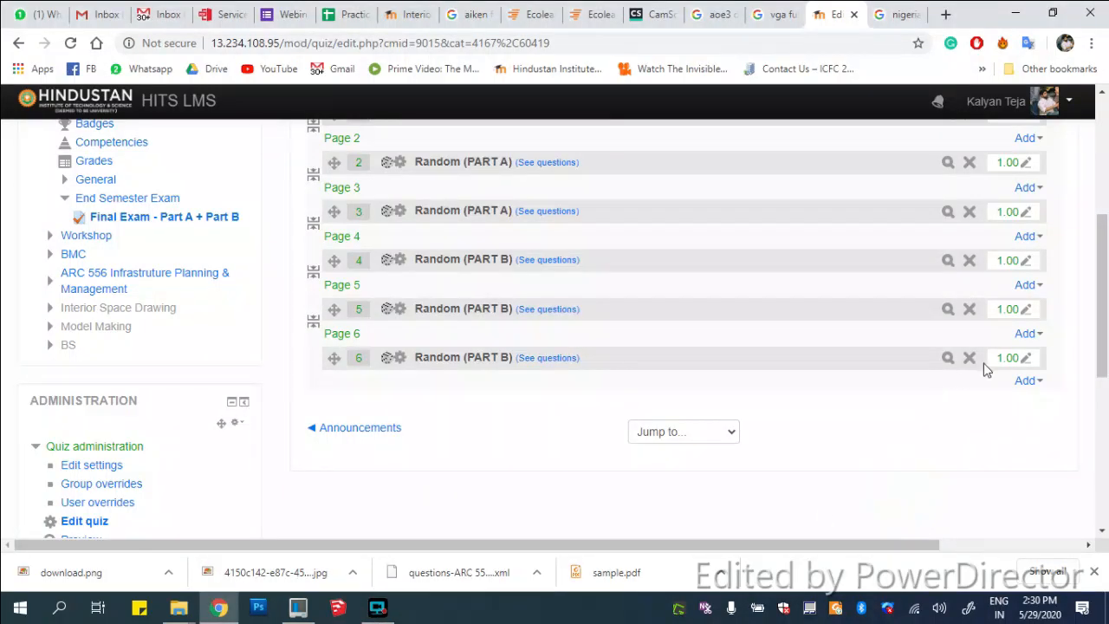
scroll(457, 382, up, 1)
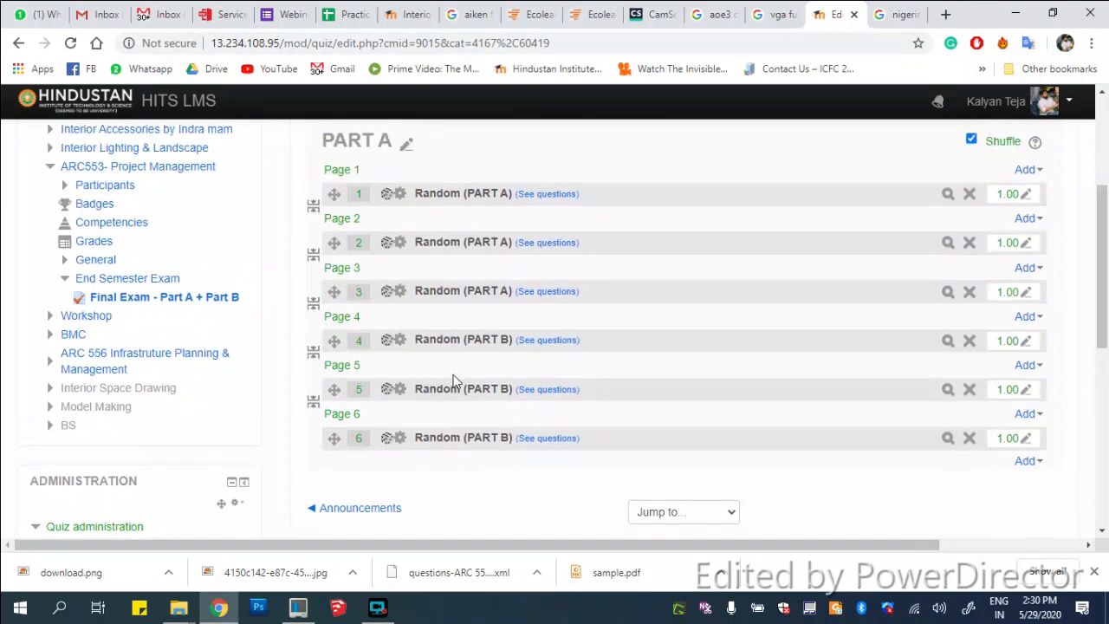
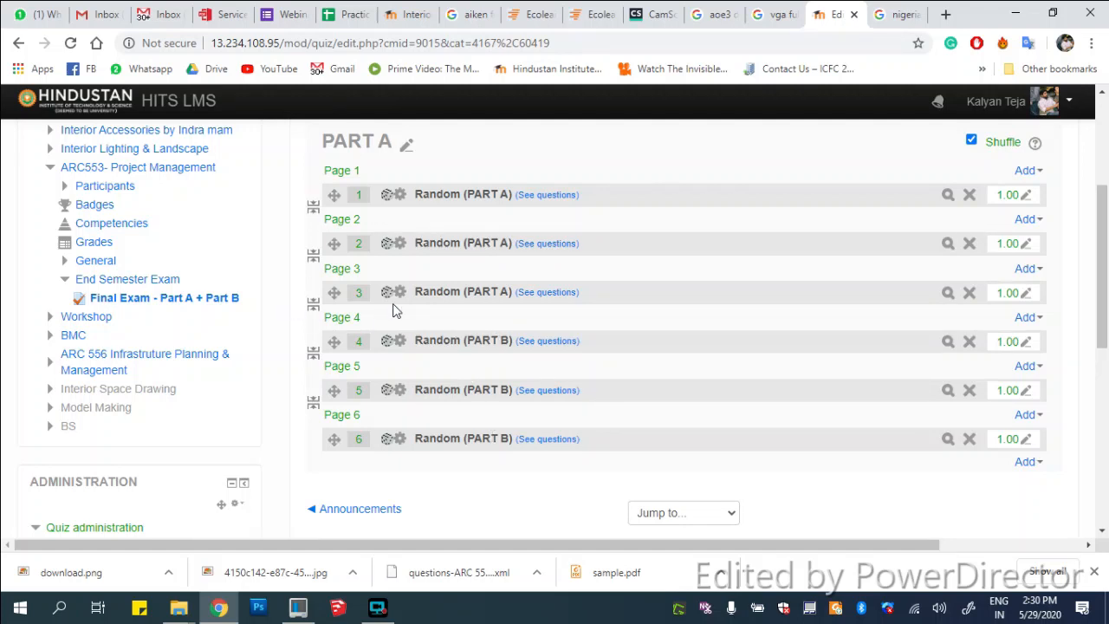
Insert a new section heading above question 4 and rename it 'PART B'.
click(1025, 317)
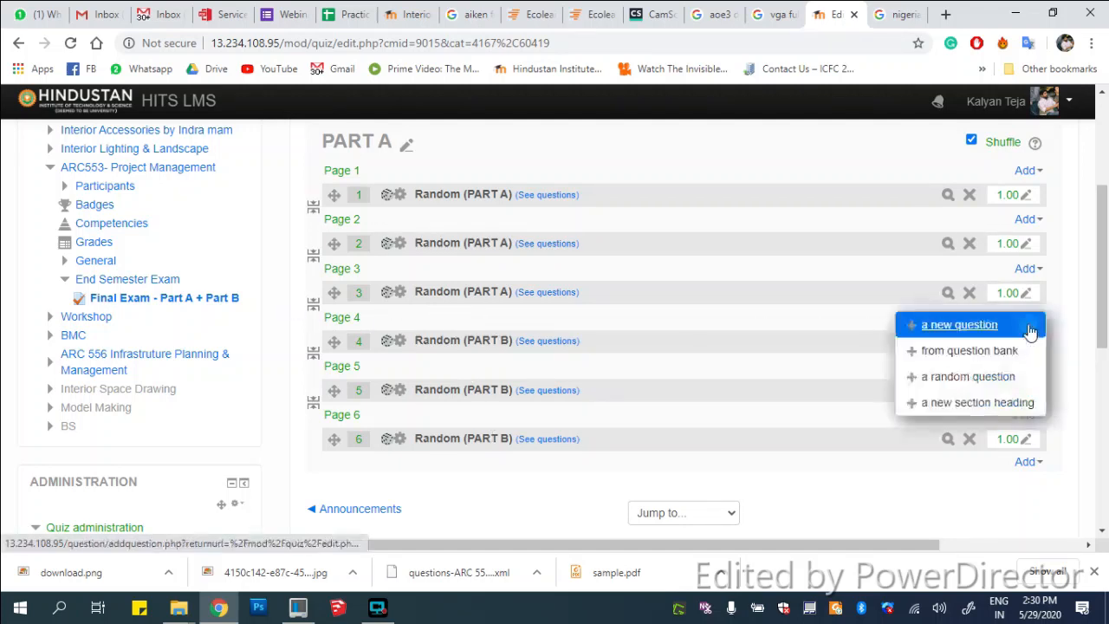
click(977, 402)
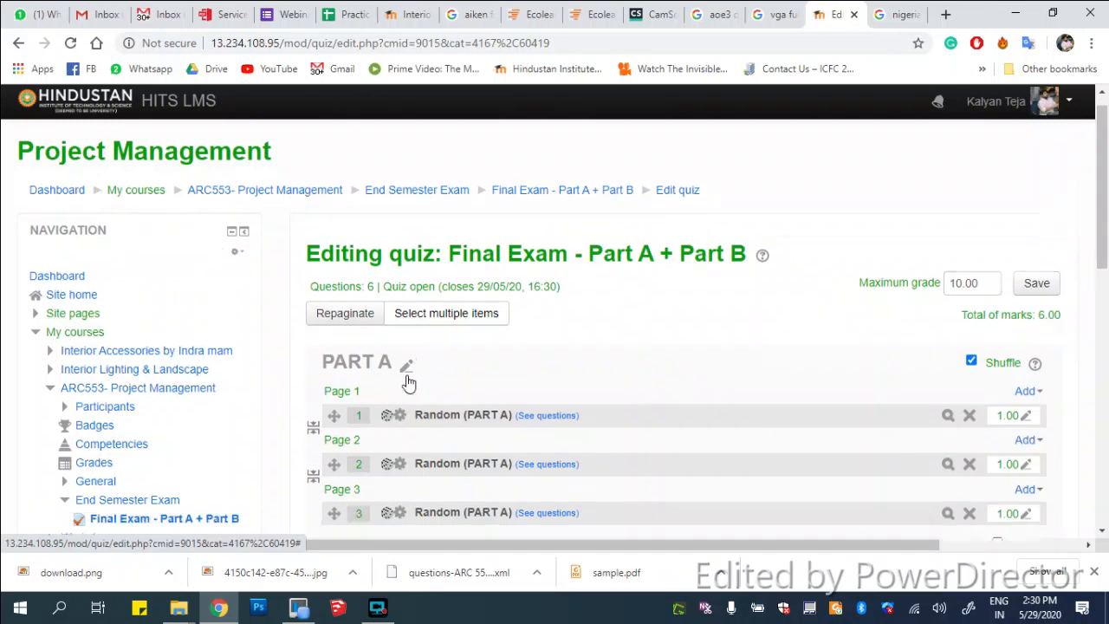
click(449, 332)
text(Pa)
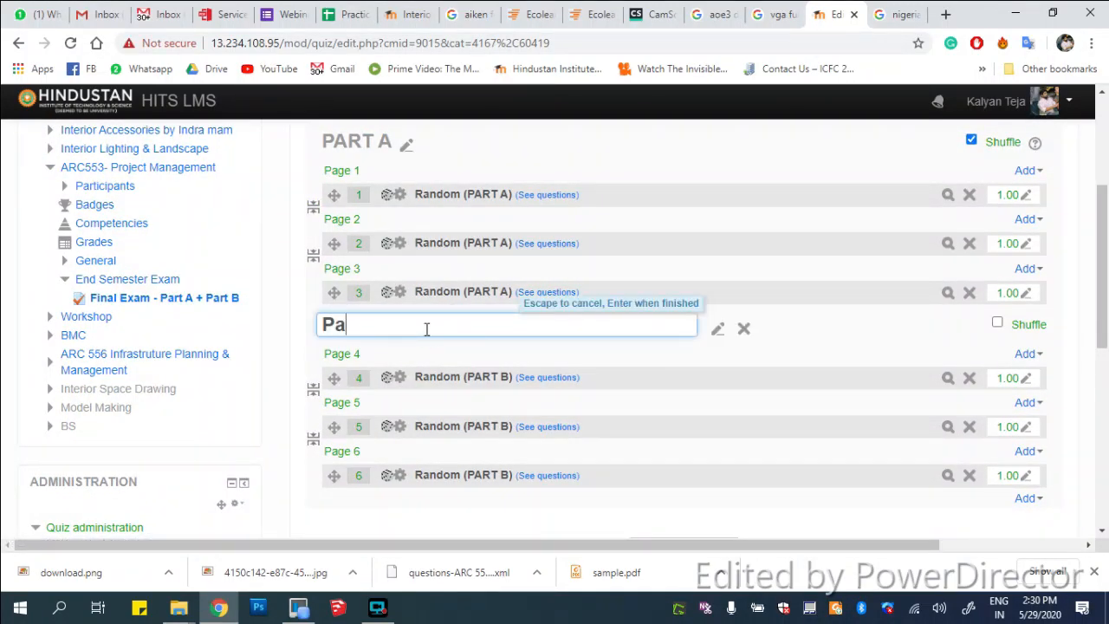
text(rt B)
drag(361, 324, 339, 324)
text(art)
key(BackSpace)
key(BackSpace)
key(BackSpace)
text(ART)
key(Return)
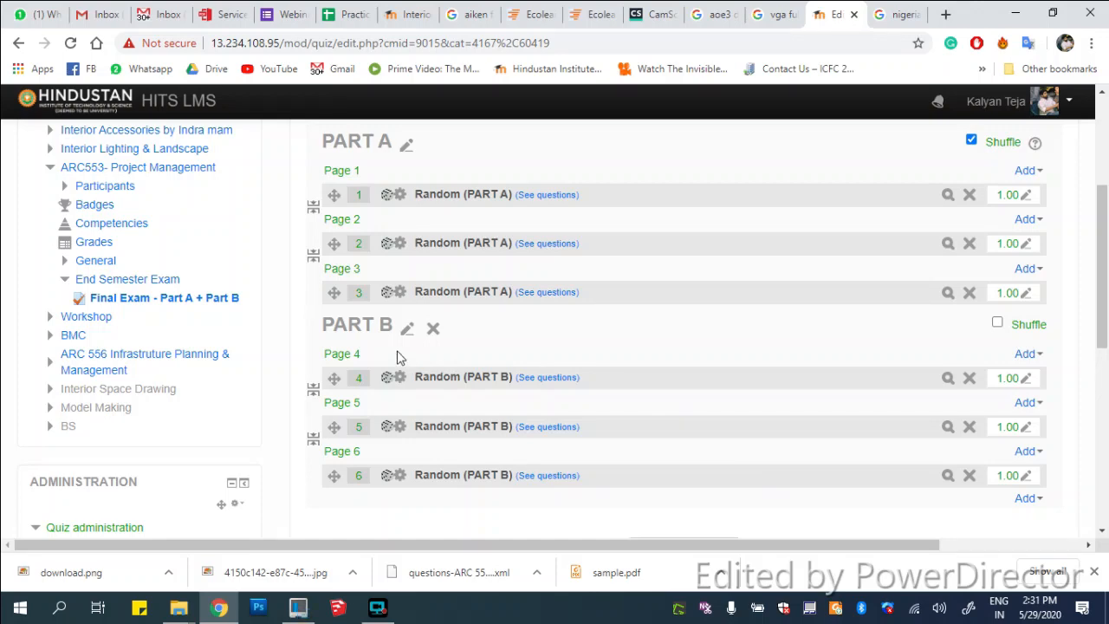
scroll(398, 355, up, 1)
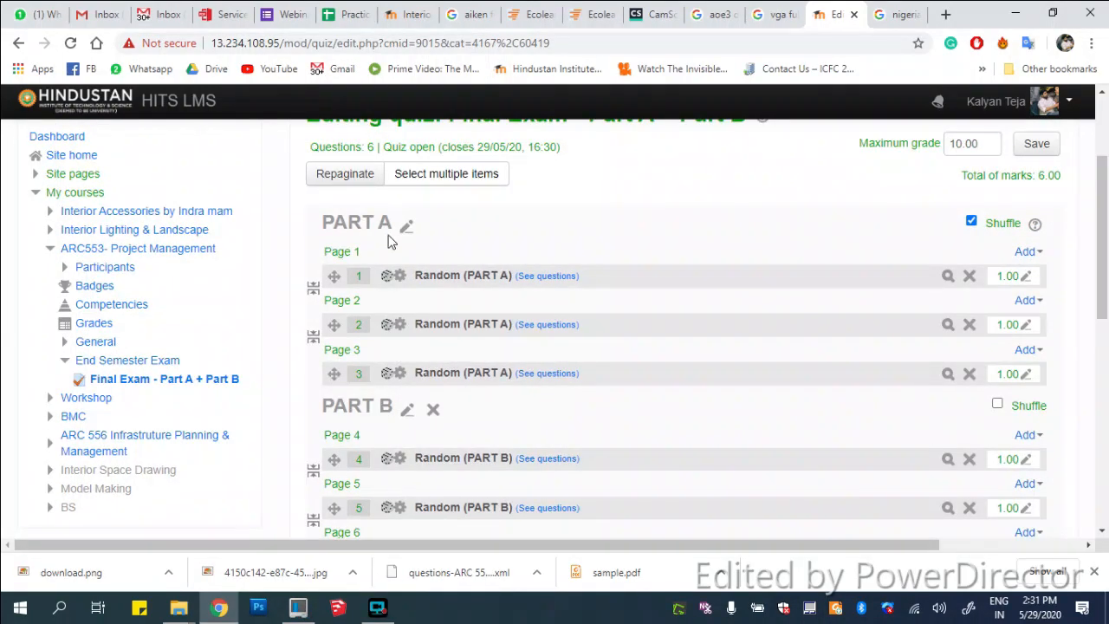
scroll(465, 367, down, 2)
scroll(458, 384, up, 2)
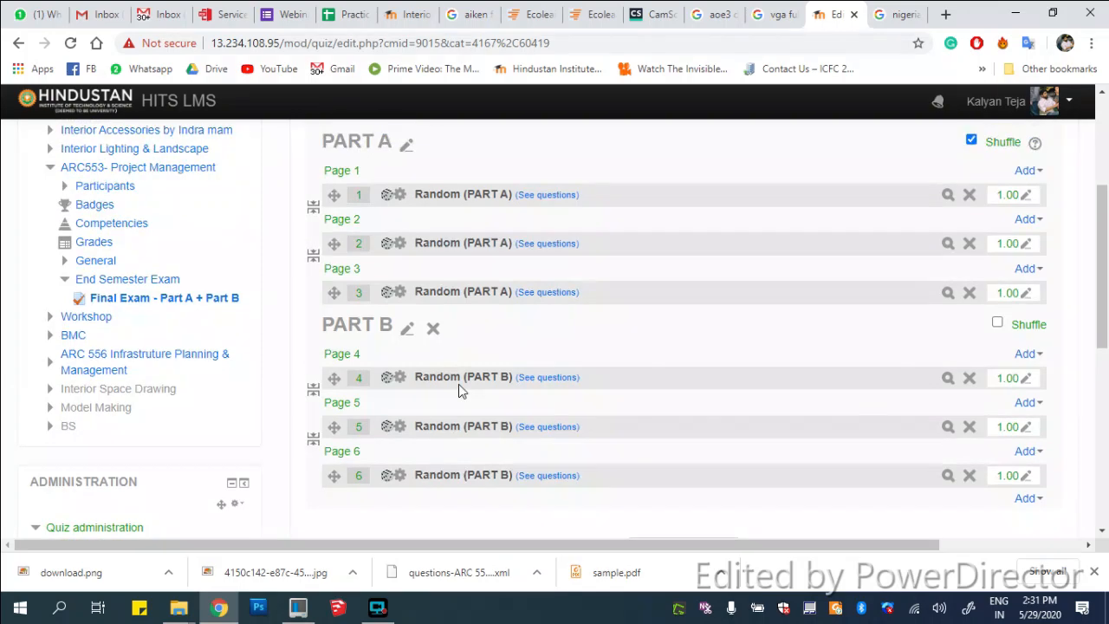
scroll(1019, 170, up, 1)
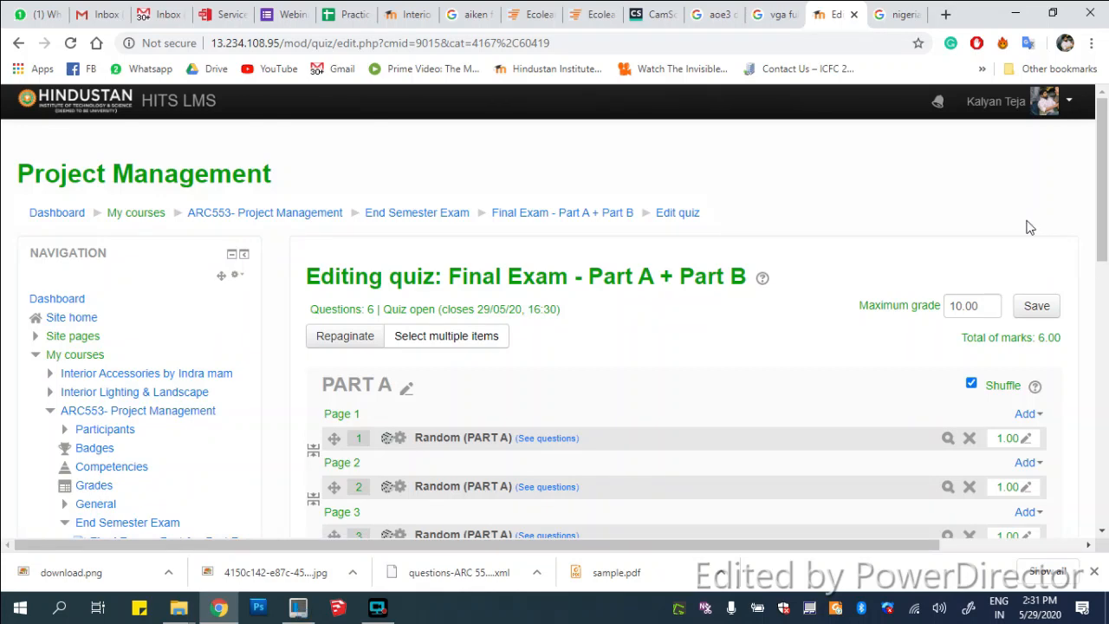
scroll(975, 310, down, 2)
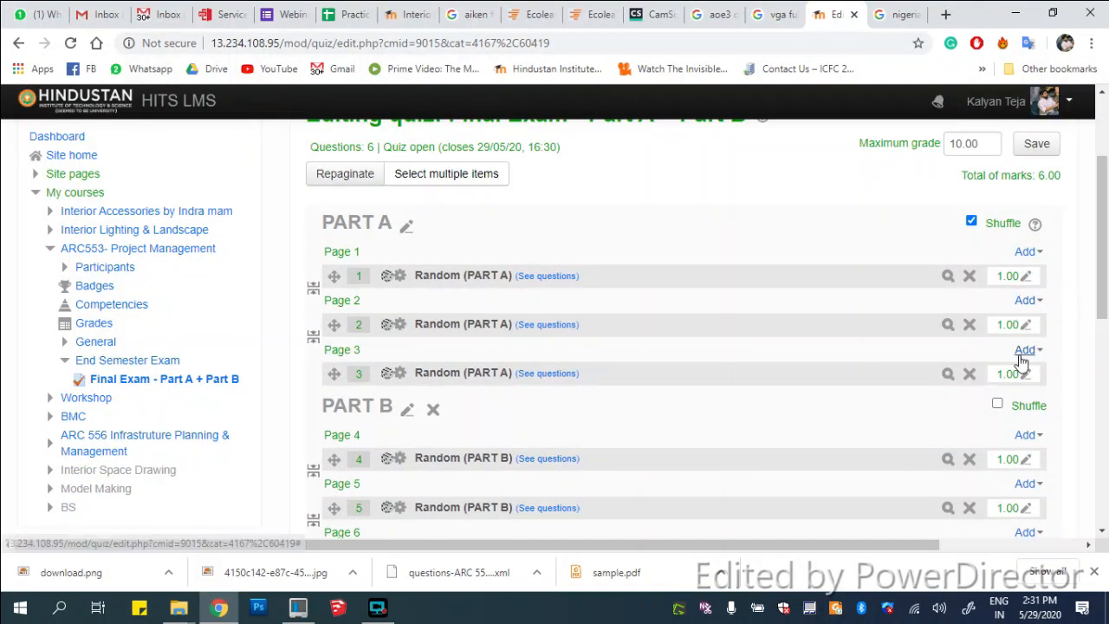
scroll(1022, 360, down, 2)
Set the marks of questions 4, 5 and 6 to 2 each.
click(1036, 299)
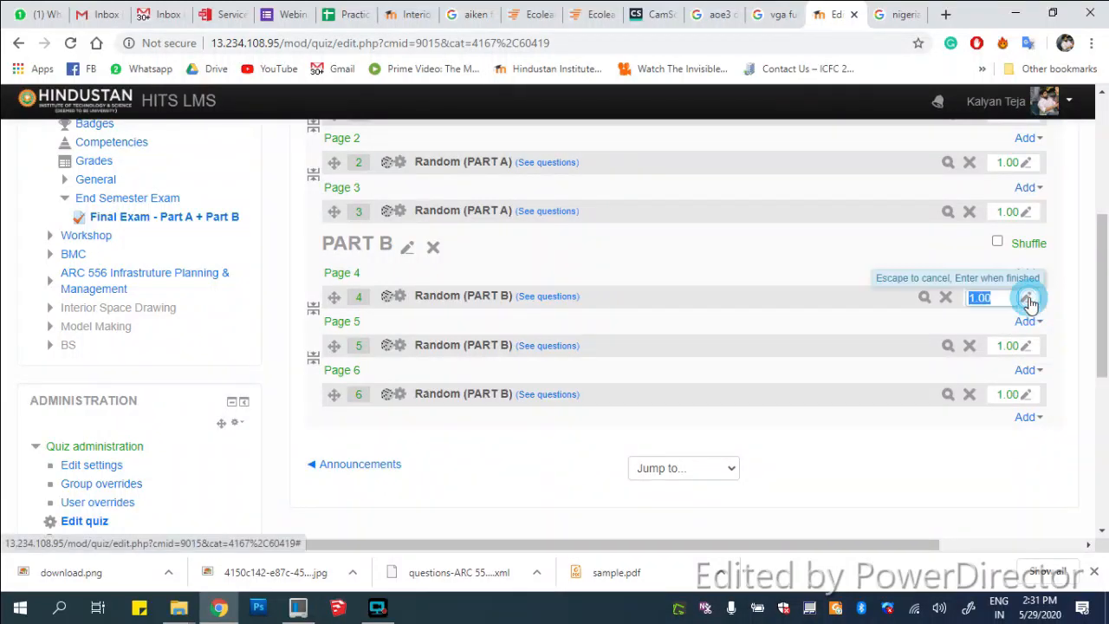
text(2)
key(Return)
click(1027, 346)
text(2)
key(Return)
click(1025, 394)
text(2)
key(Return)
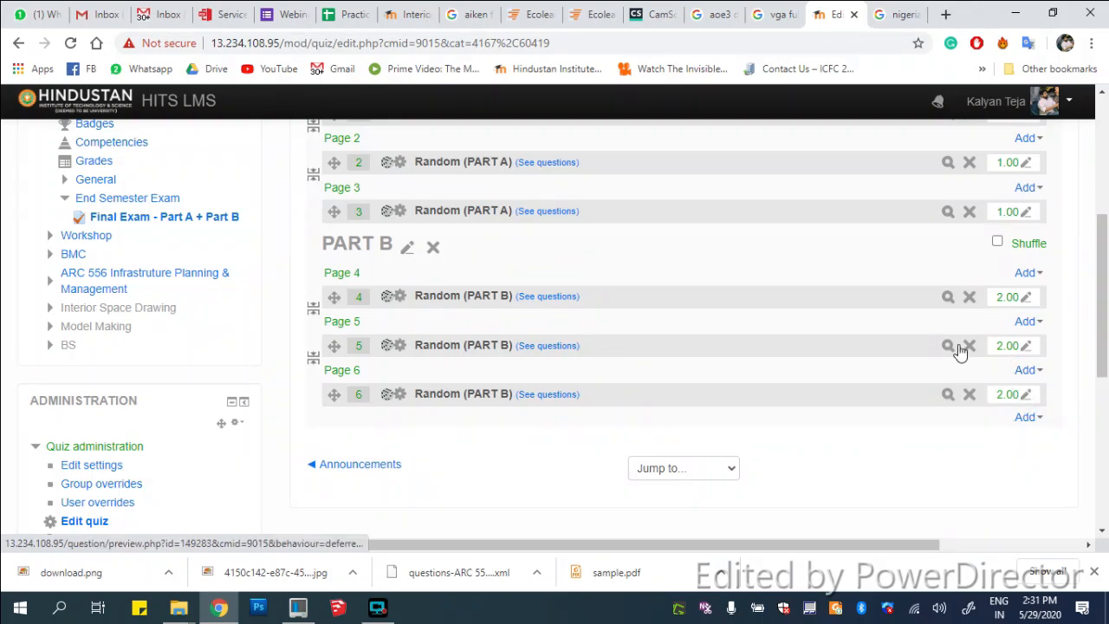
Turn on Shuffle for PART B and save a maximum grade of 9.
scroll(958, 345, up, 2)
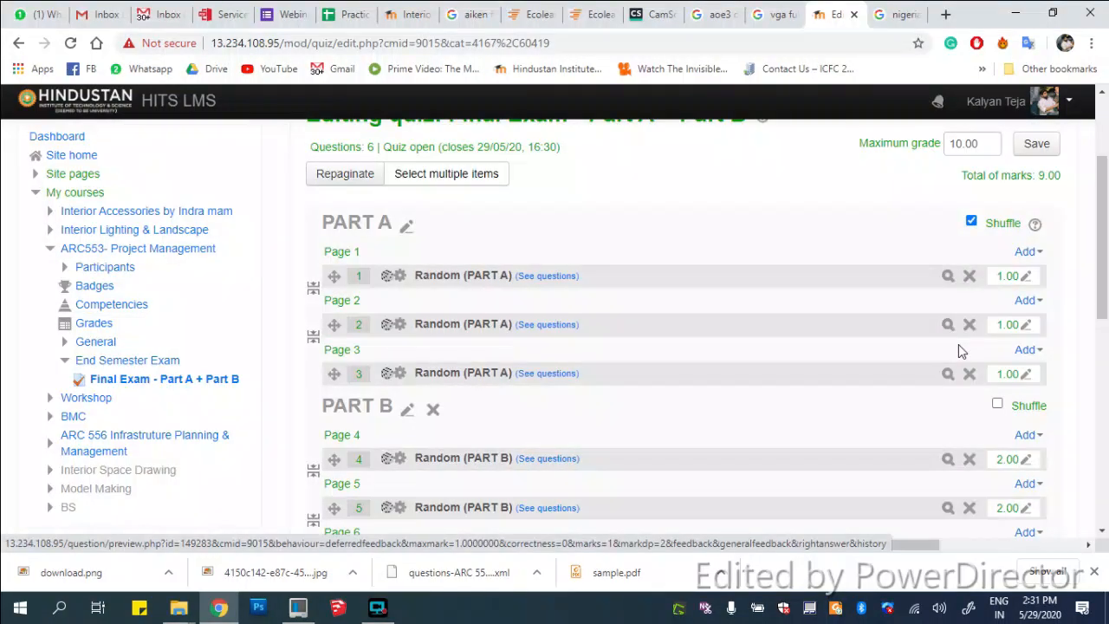
click(998, 408)
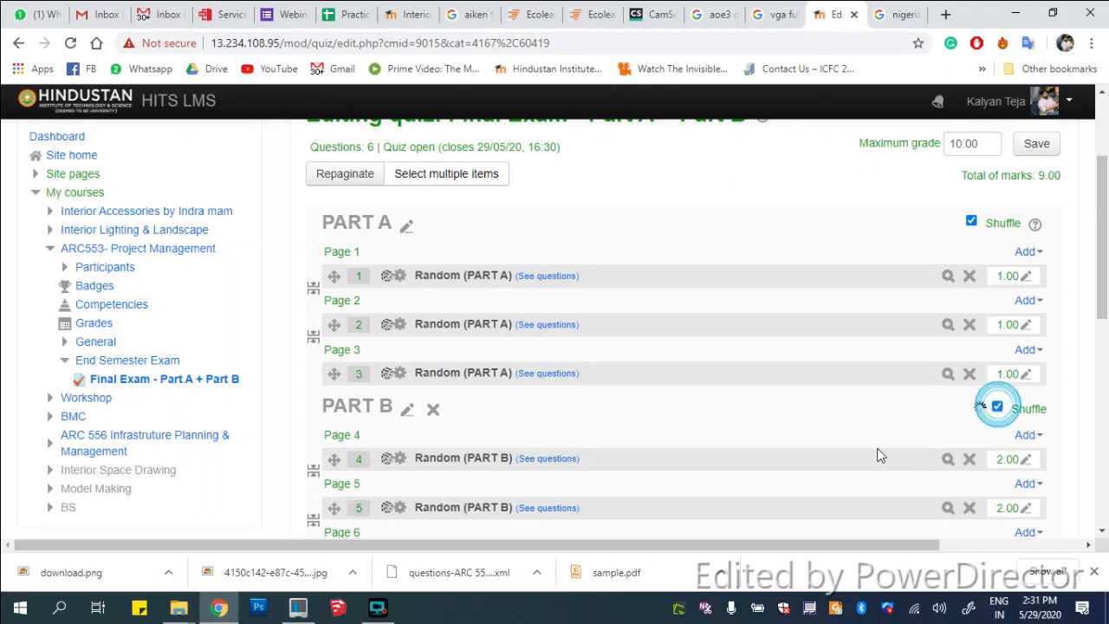
scroll(895, 451, up, 1)
scroll(992, 299, down, 2)
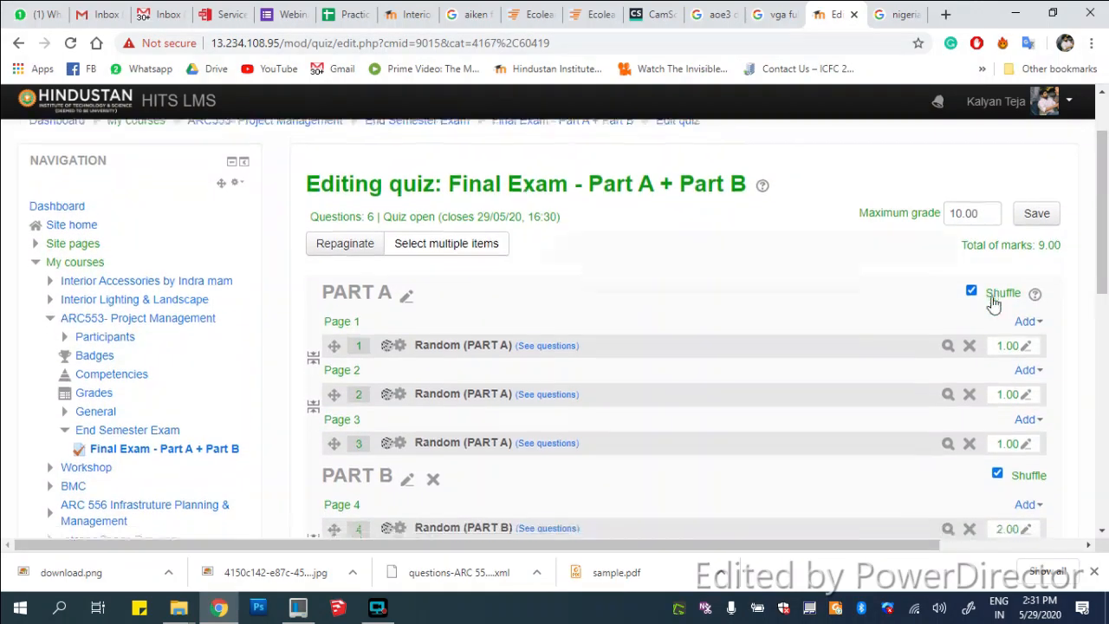
scroll(1012, 422, up, 3)
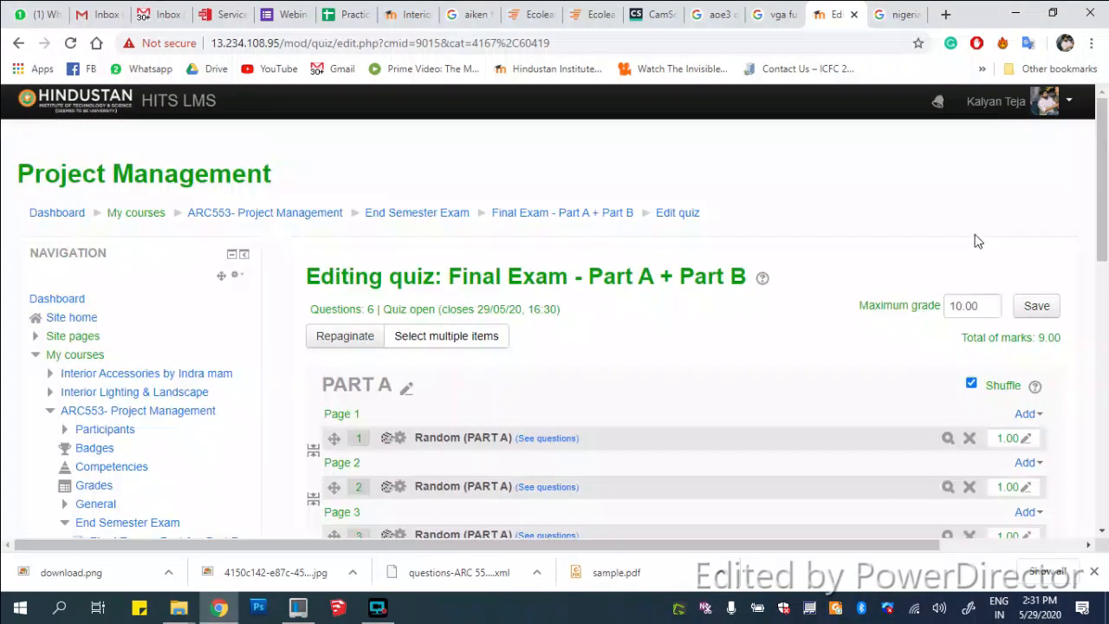
double_click(979, 300)
text(9)
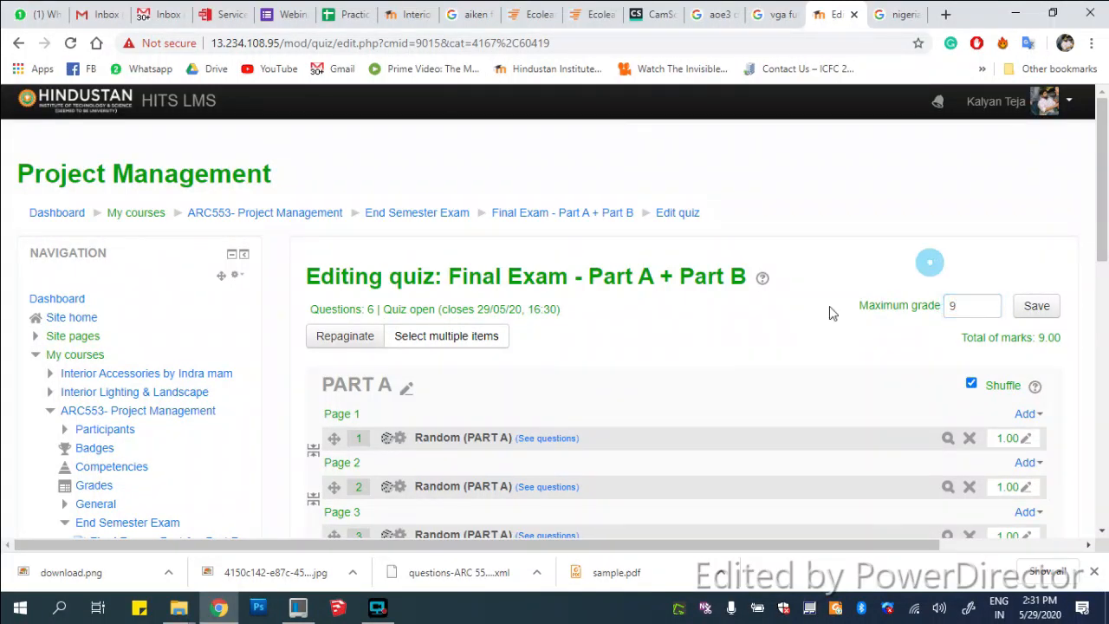
click(1050, 309)
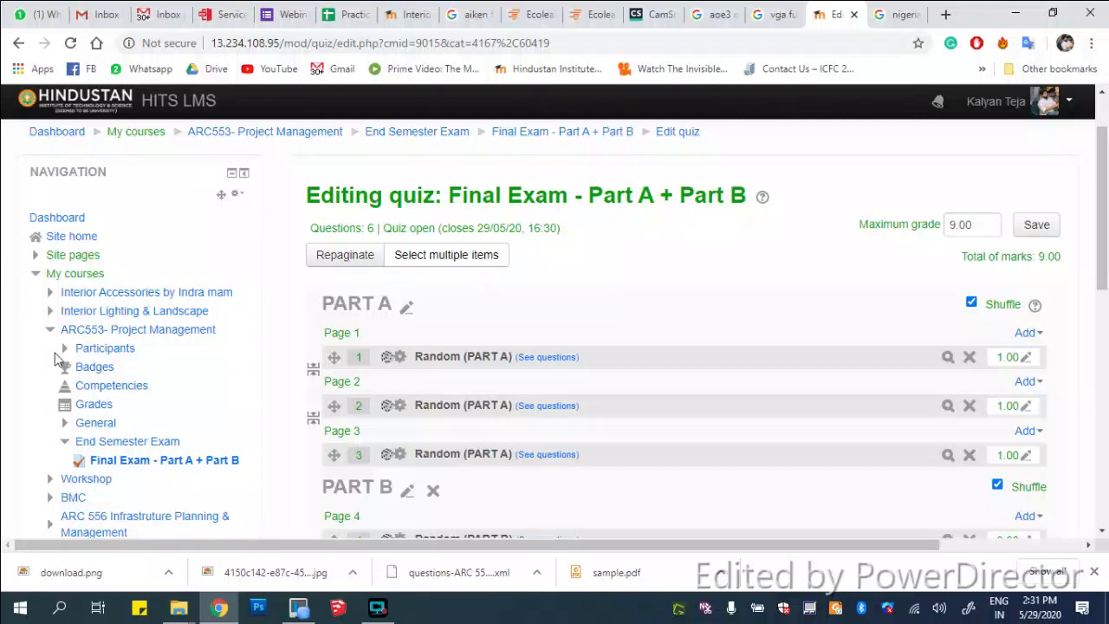
From the End Semester Exam section, add a new Quiz activity.
click(111, 441)
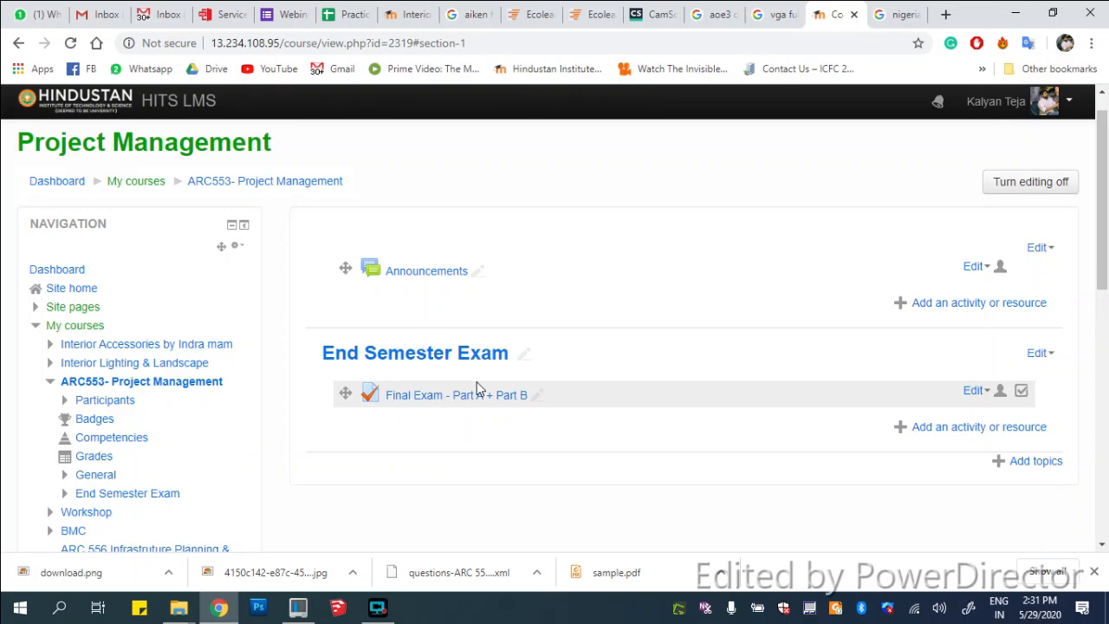
click(935, 433)
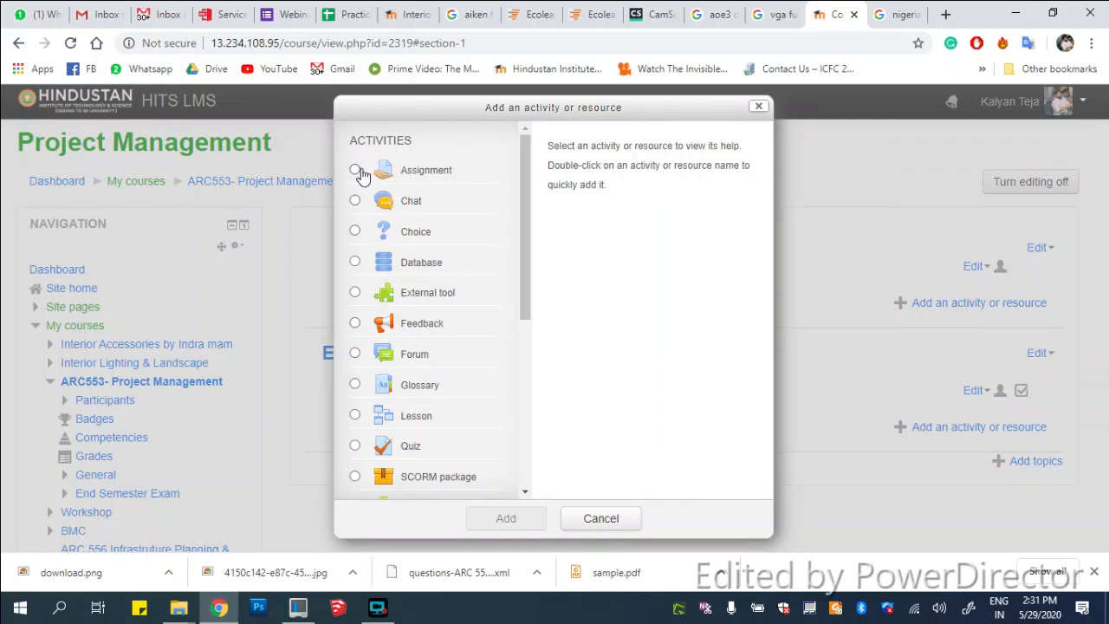
scroll(368, 347, down, 1)
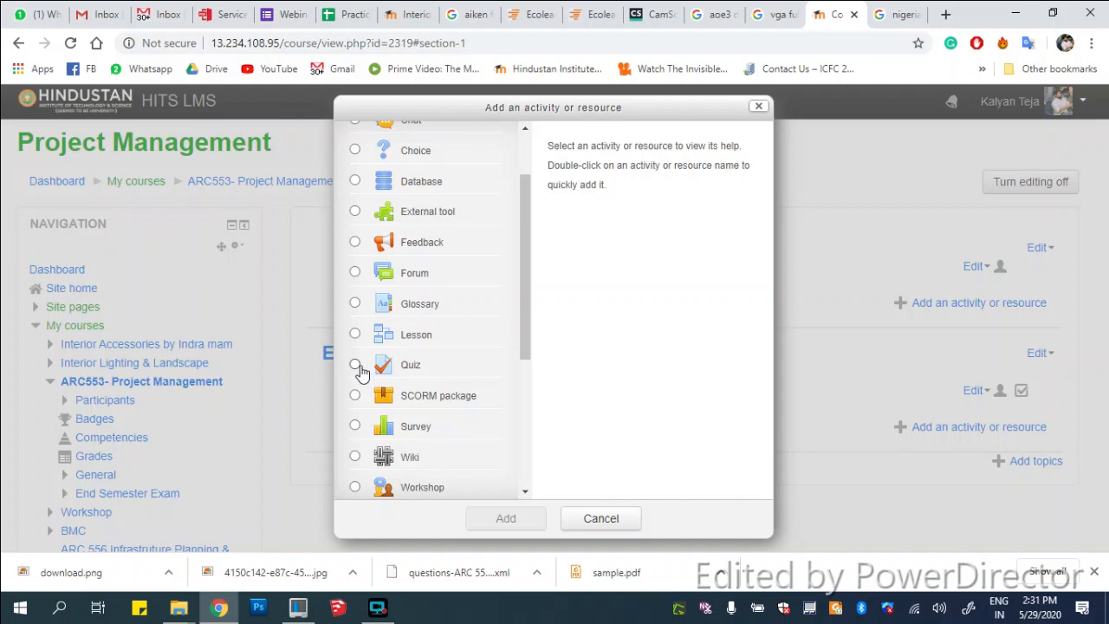
click(356, 364)
click(506, 518)
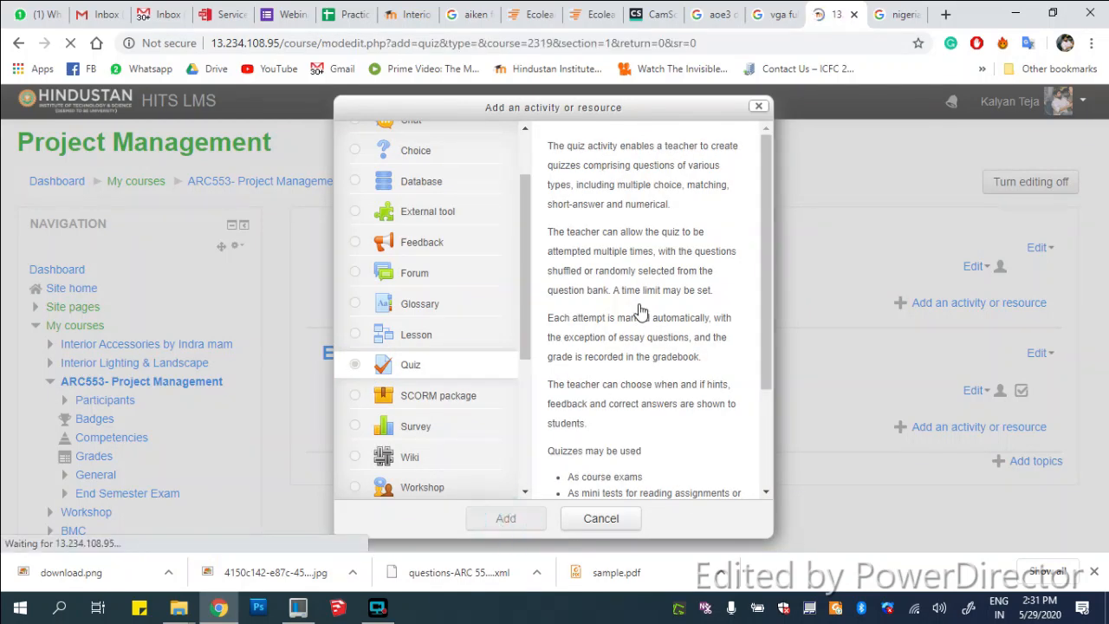
scroll(639, 309, down, 2)
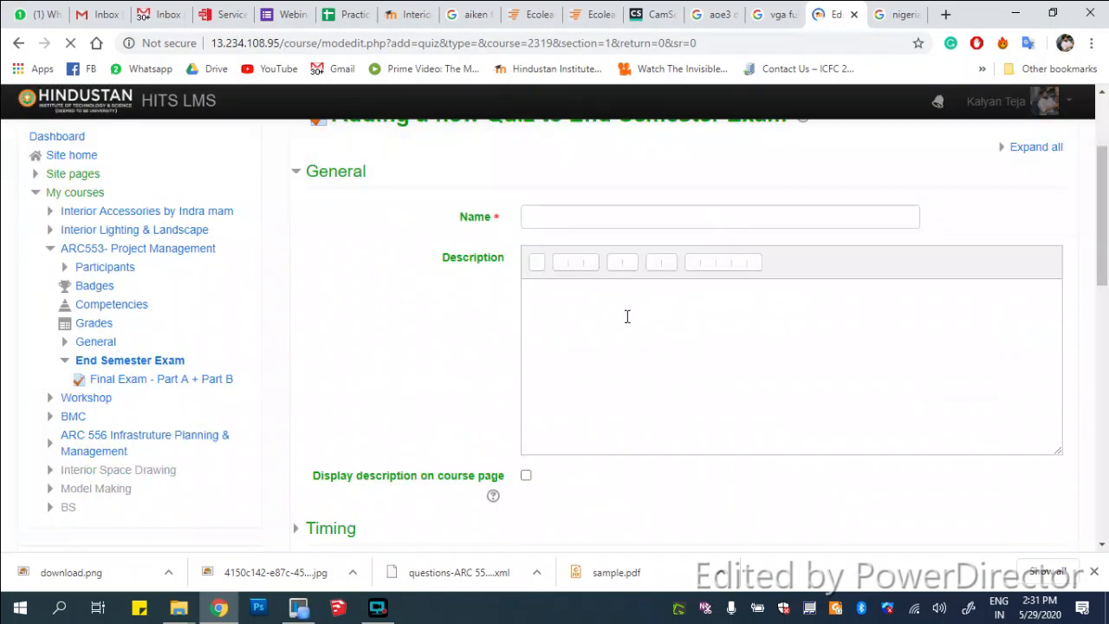
Name the quiz 'PART C - ESSAY QUESTIONS' in upper case.
click(592, 223)
text(pART c - eSSAY qUESTIONS)
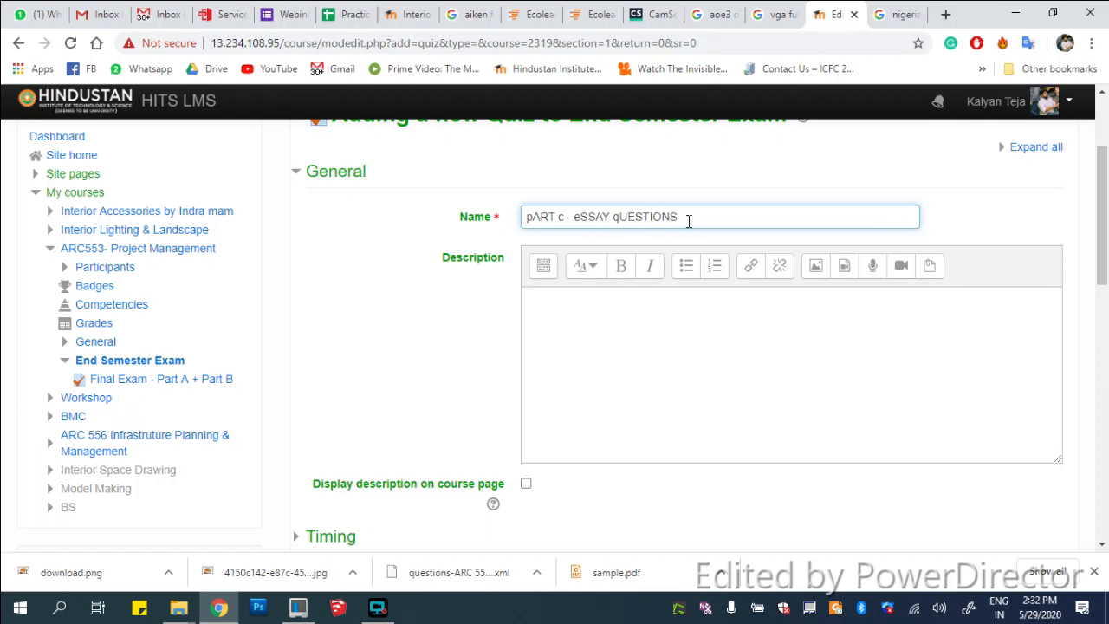
triple_click(688, 221)
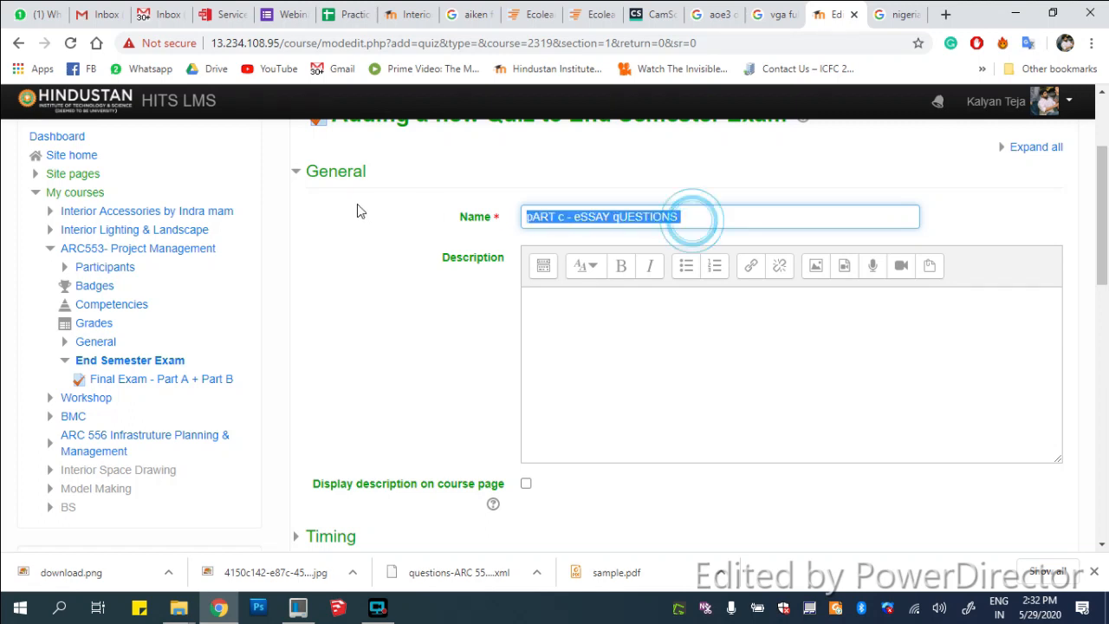
text(P)
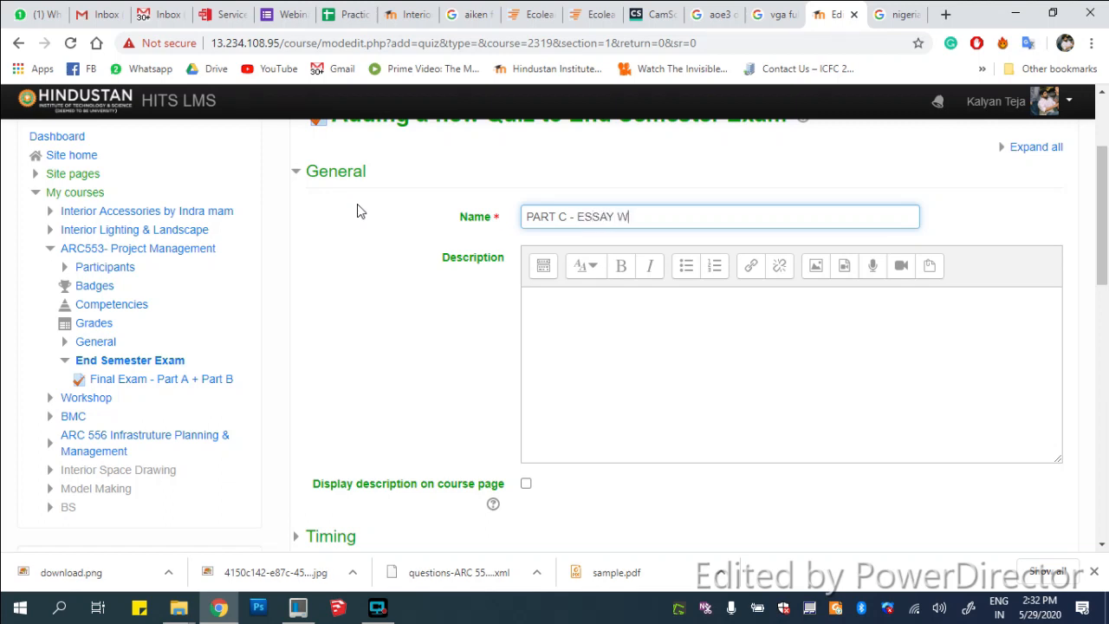
Write a description telling students to refer here and upload the file in assignment, correcting 'reffer'.
click(616, 316)
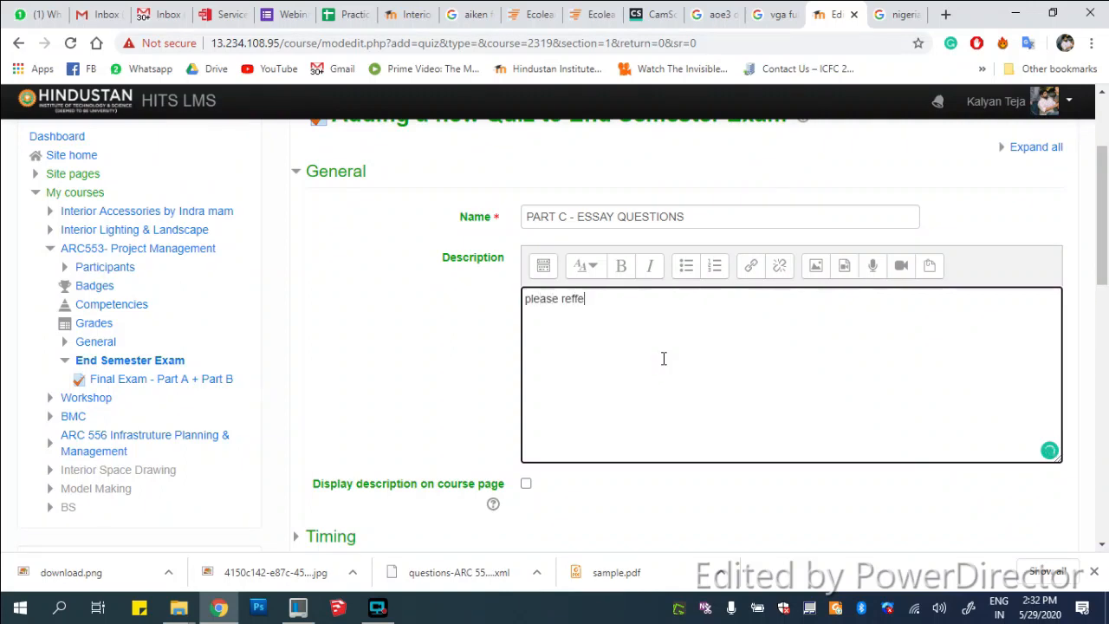
text(please reffert the questions here and upload th)
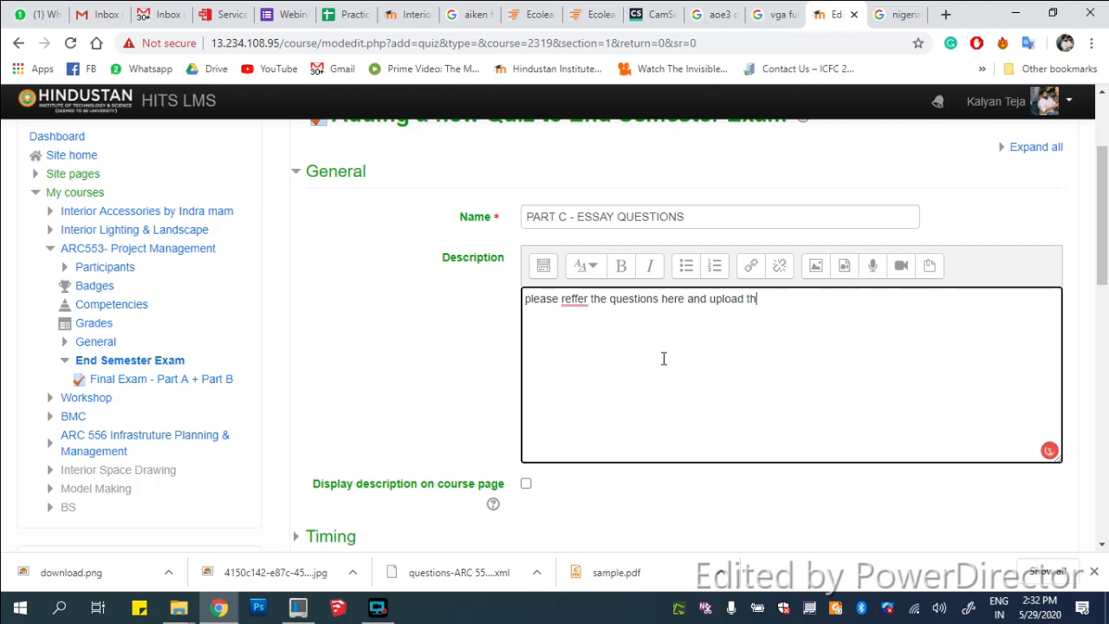
text(nment)
right_click(586, 301)
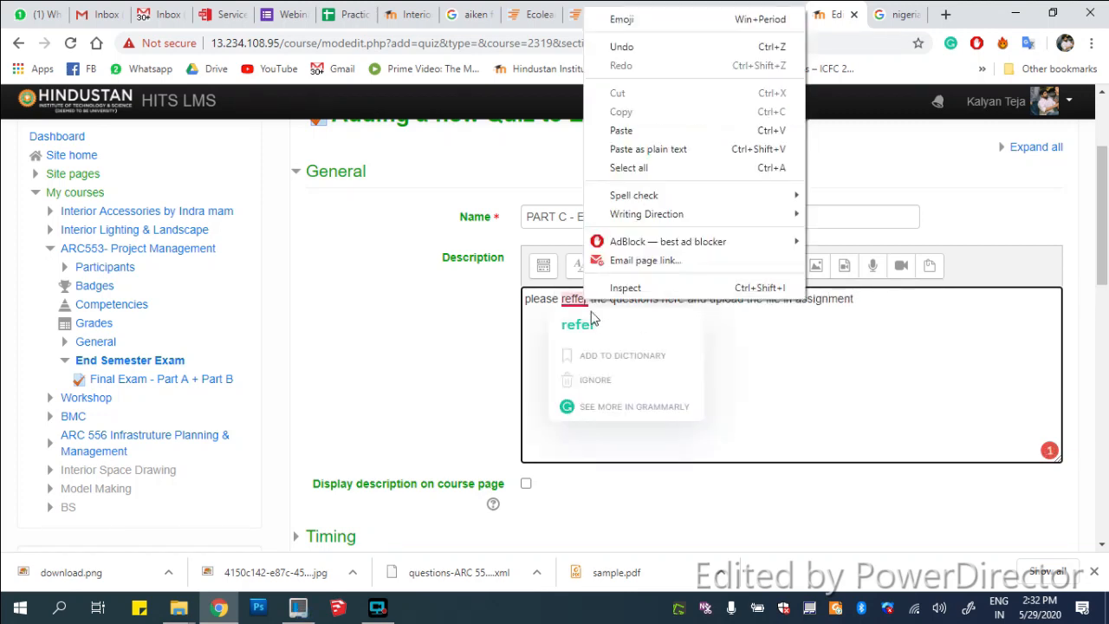
click(589, 325)
scroll(597, 384, down, 2)
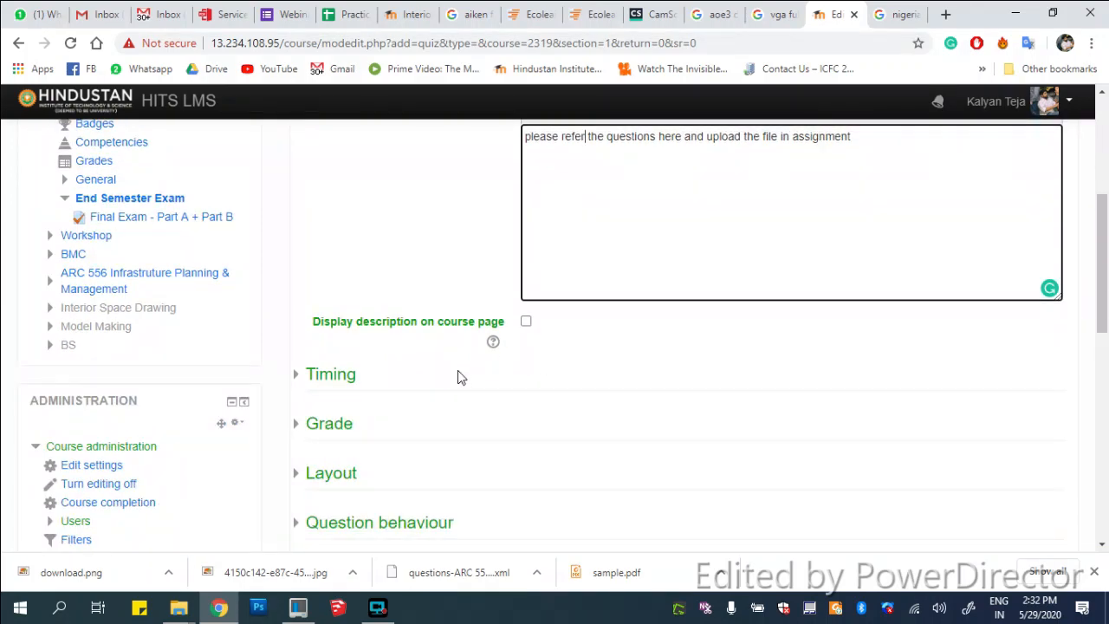
scroll(459, 372, up, 1)
scroll(451, 365, up, 1)
scroll(451, 366, down, 1)
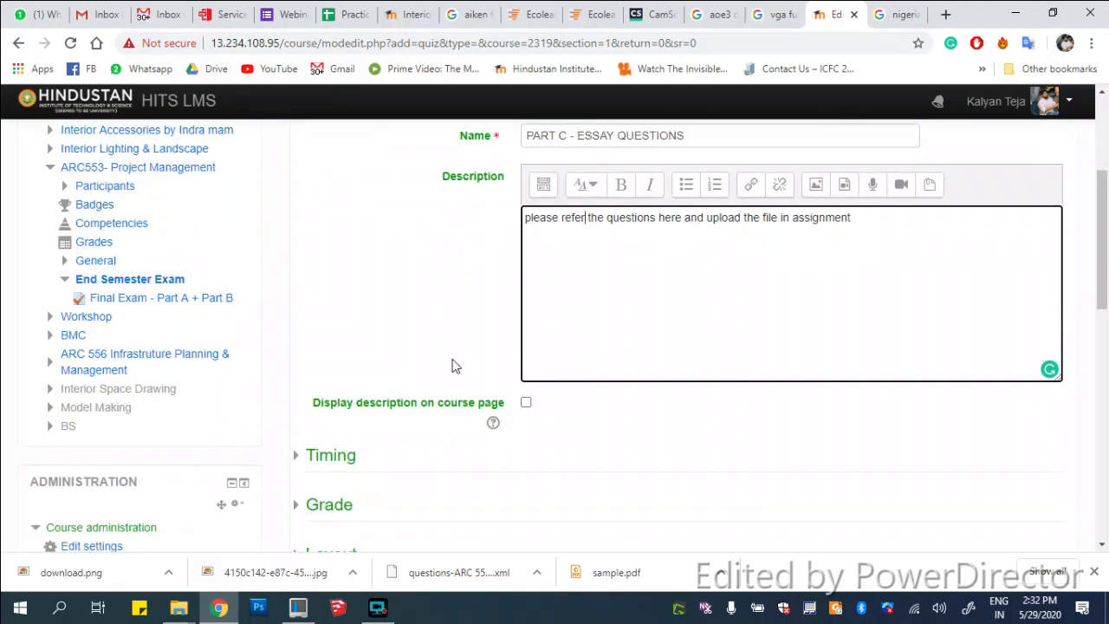
Enable the open and close dates, with the quiz closing at 16:31 on 29 May 2020.
click(305, 455)
scroll(471, 361, down, 2)
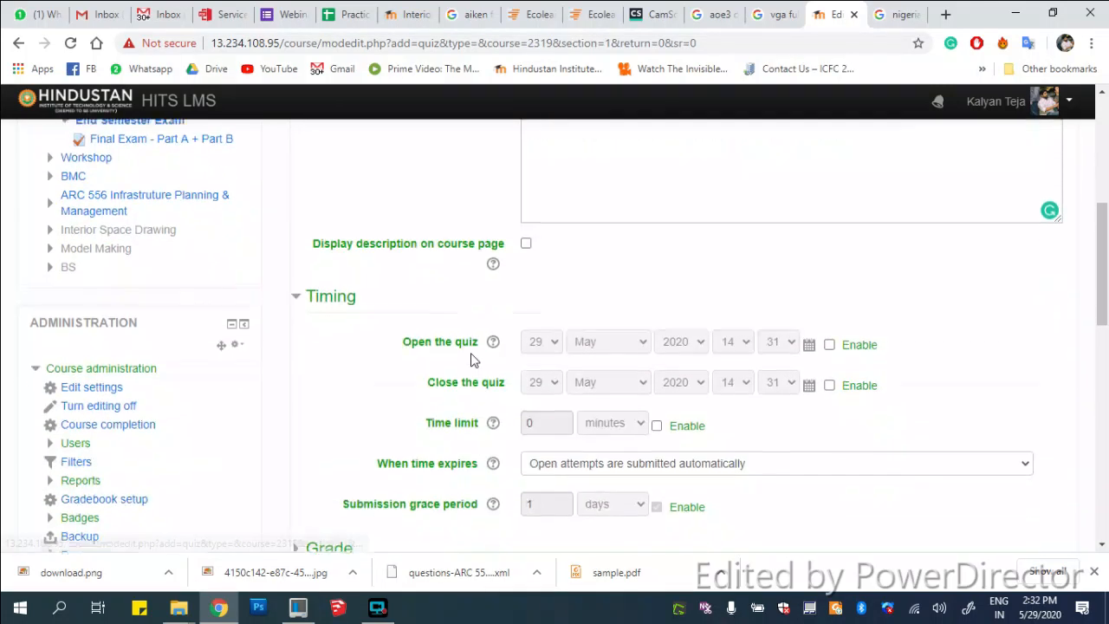
click(855, 346)
click(835, 385)
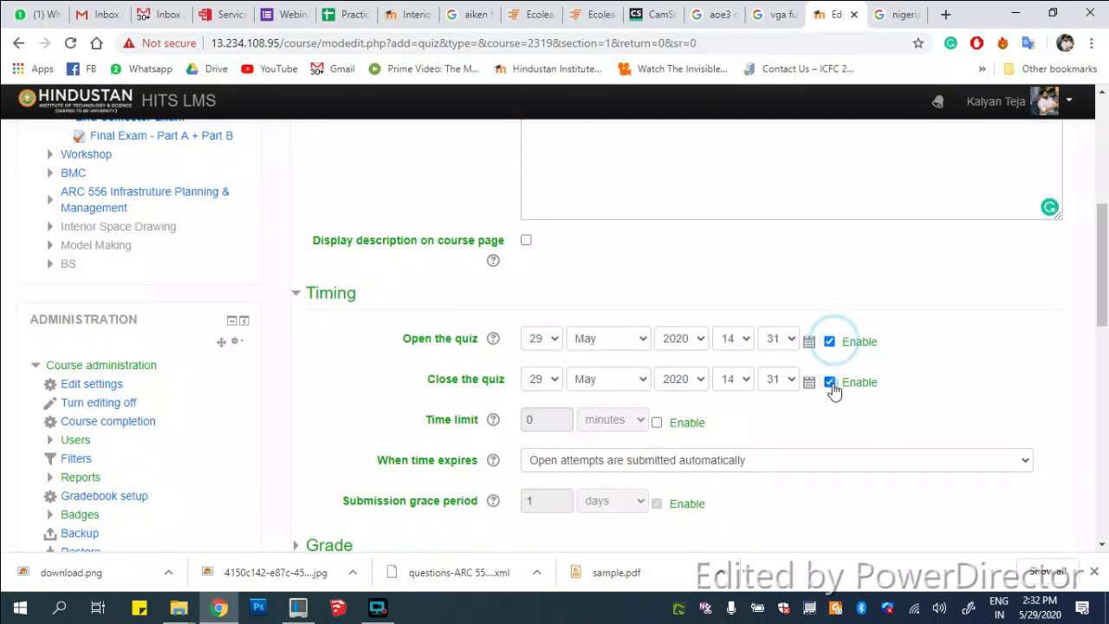
click(738, 379)
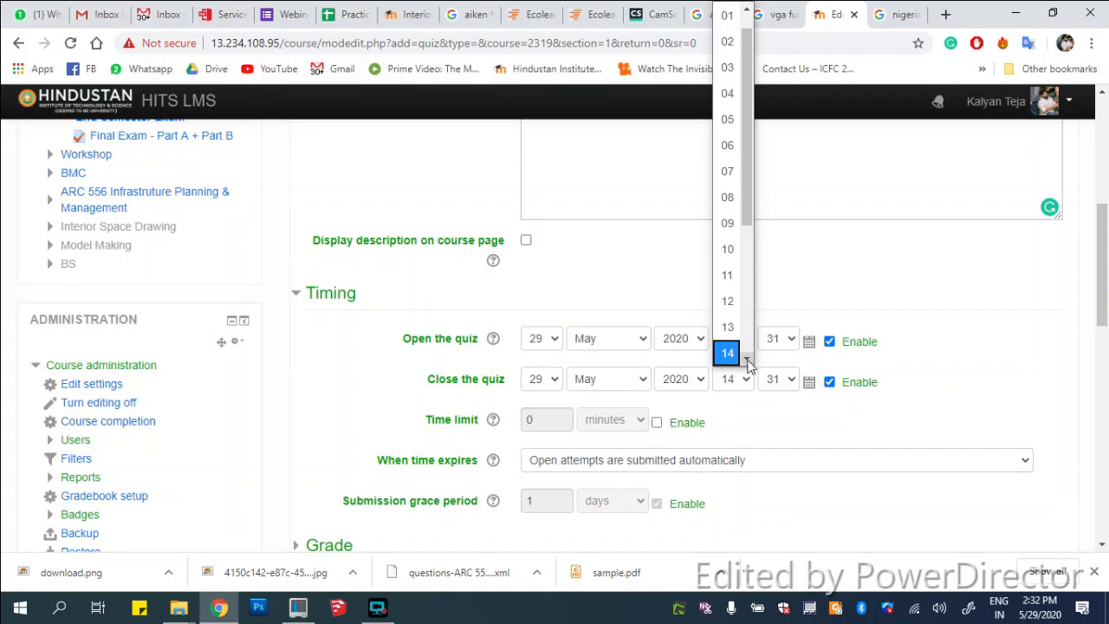
scroll(741, 351, down, 1)
click(738, 346)
scroll(589, 408, down, 2)
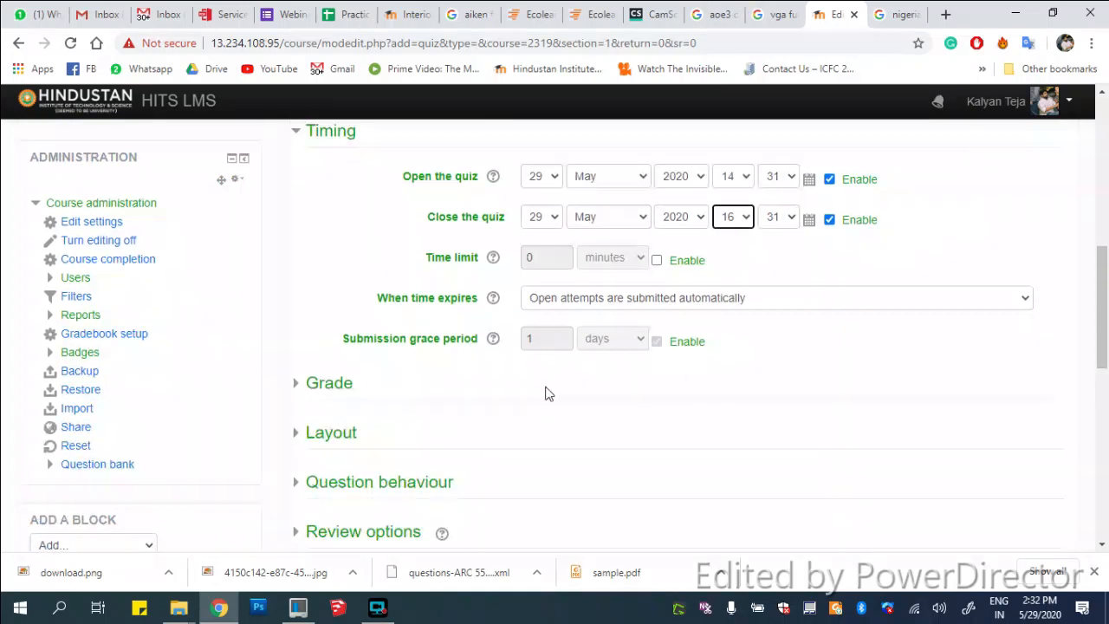
In the Grade settings, limit the quiz to 1 attempt.
click(305, 383)
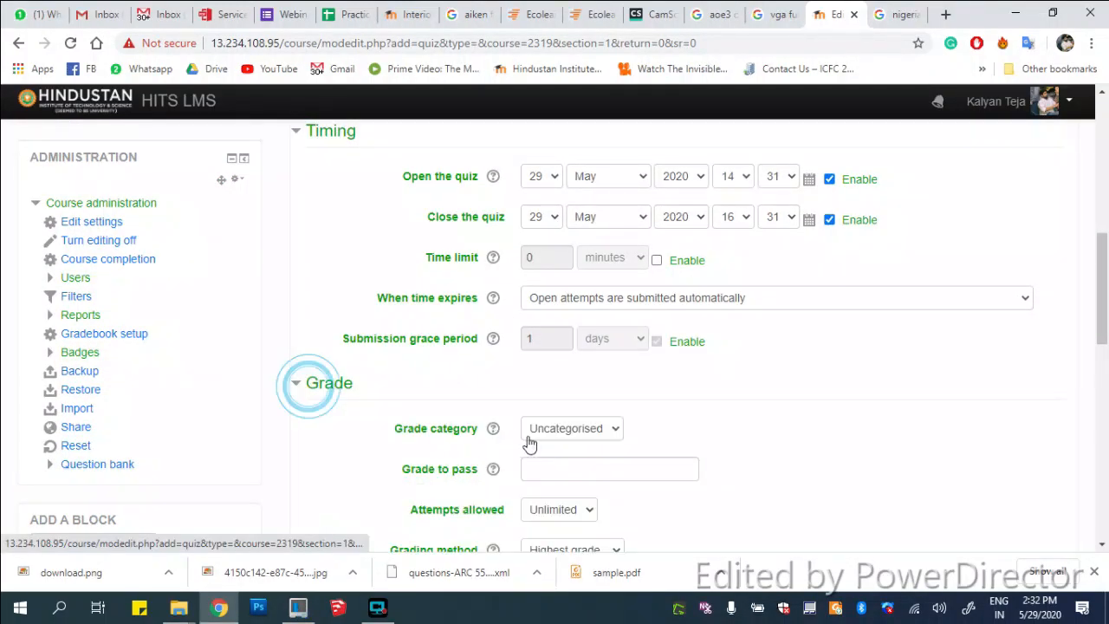
scroll(577, 435, down, 2)
click(595, 317)
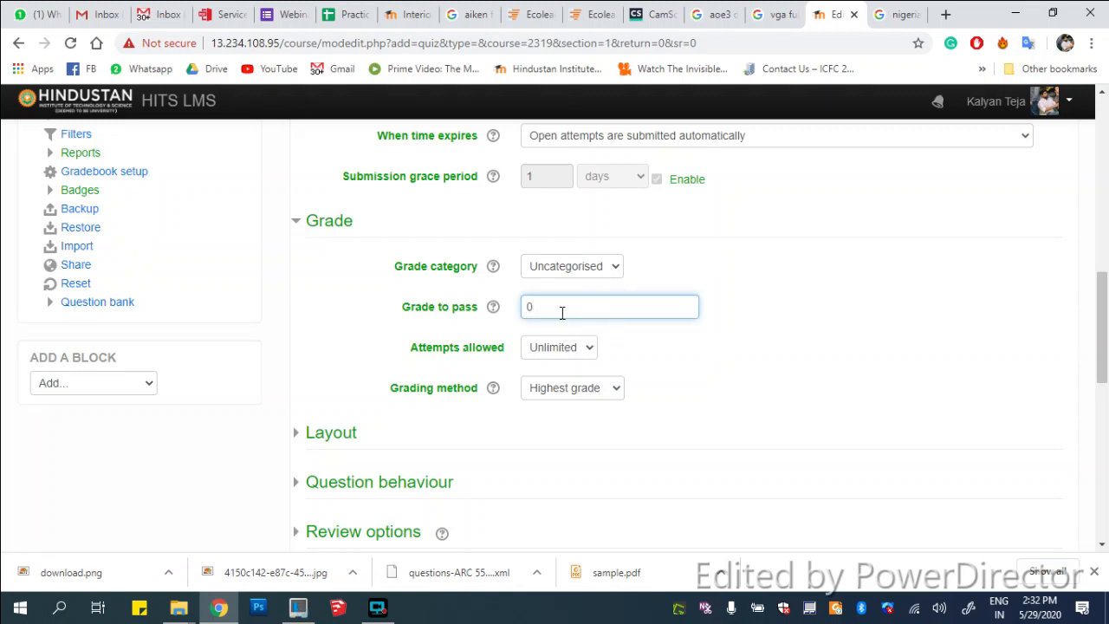
click(571, 351)
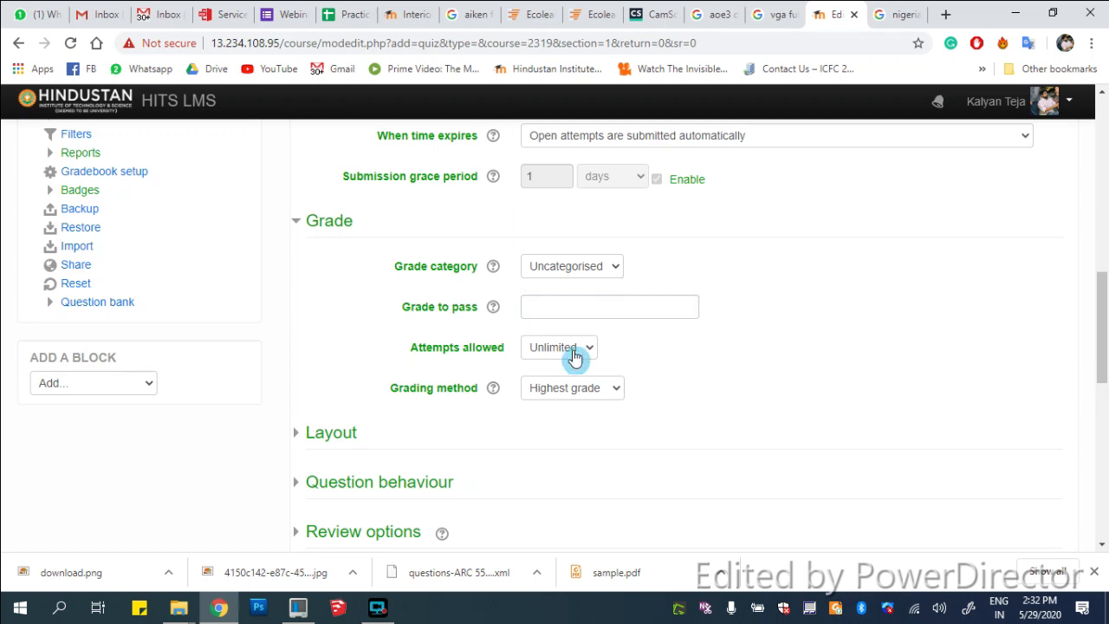
click(537, 90)
scroll(537, 383, down, 2)
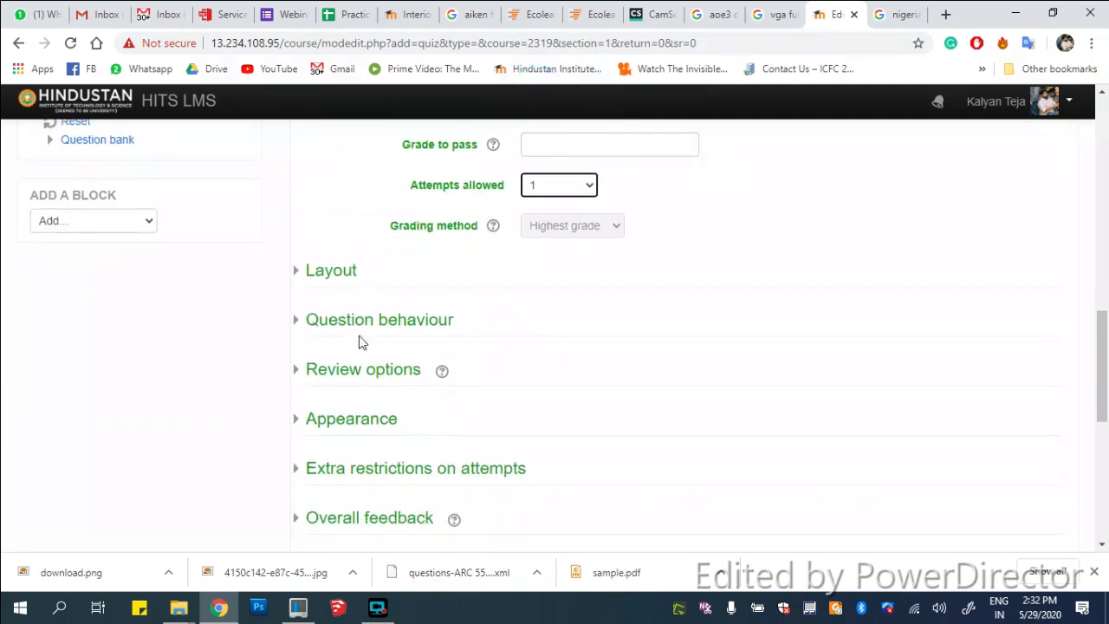
Untick every Review option for after the attempt, while open, and after the quiz closes.
click(336, 373)
scroll(525, 366, down, 3)
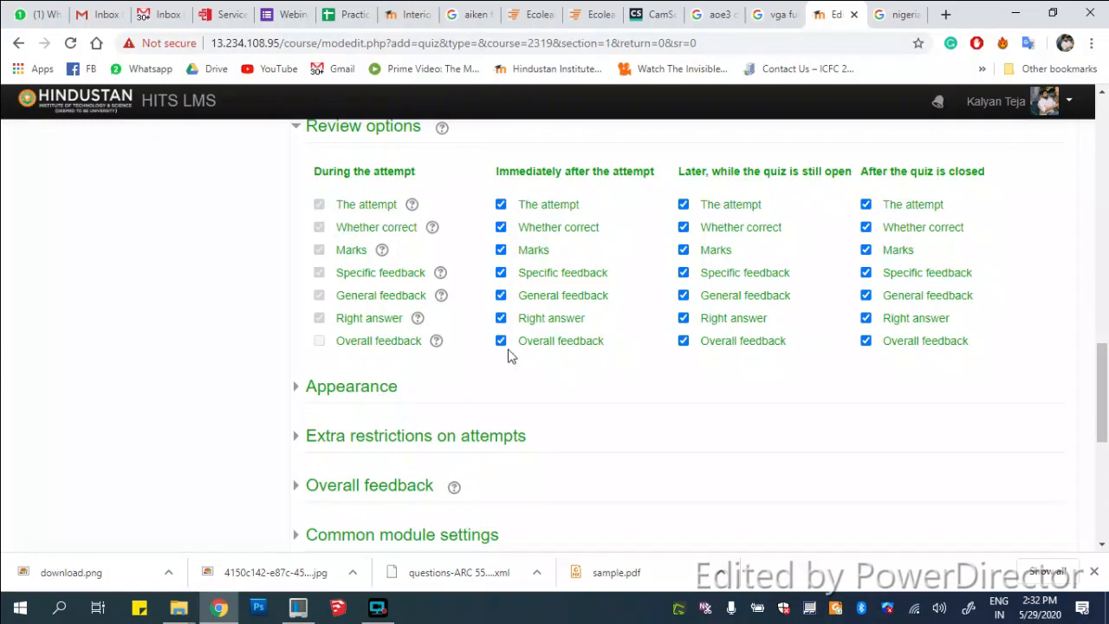
click(501, 318)
click(501, 340)
click(501, 294)
click(501, 272)
click(500, 250)
click(501, 227)
click(500, 208)
click(683, 341)
click(683, 318)
click(683, 294)
click(683, 272)
click(683, 249)
click(684, 227)
click(683, 204)
click(865, 341)
click(866, 318)
click(865, 295)
click(866, 272)
click(865, 250)
click(866, 227)
click(865, 204)
scroll(543, 388, down, 2)
scroll(543, 388, up, 3)
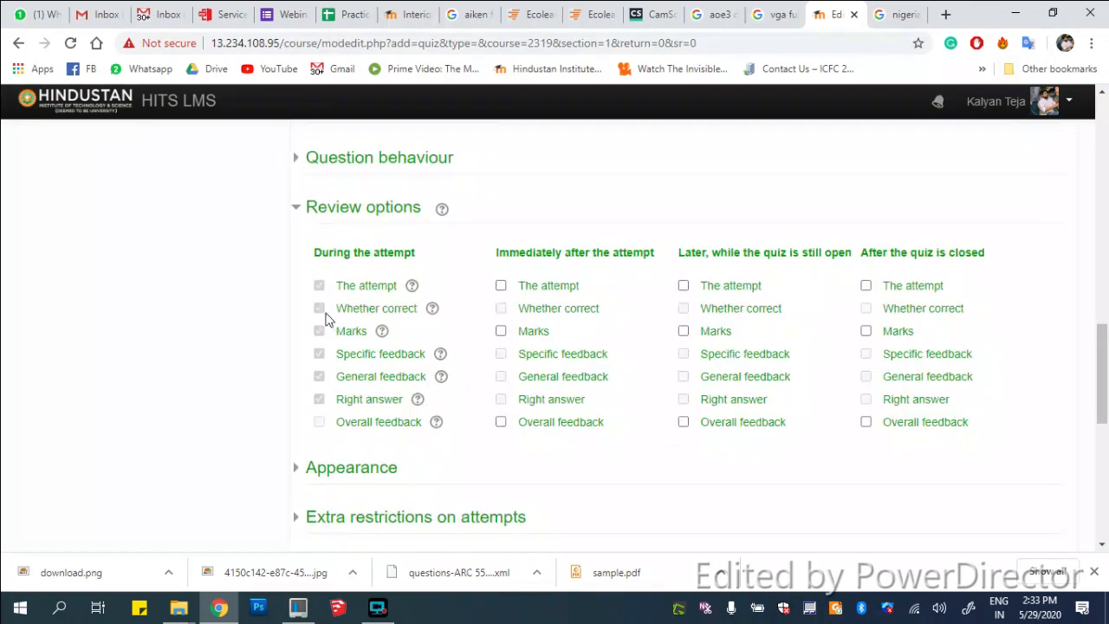
Collapse Review options and view, then close, its help explanation.
click(303, 215)
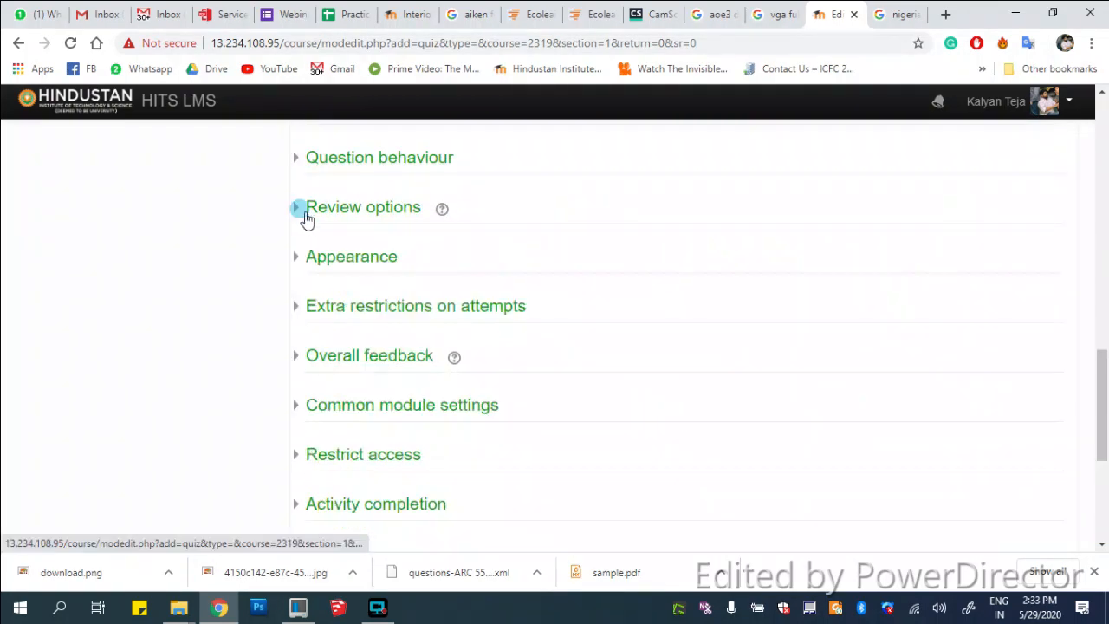
click(442, 213)
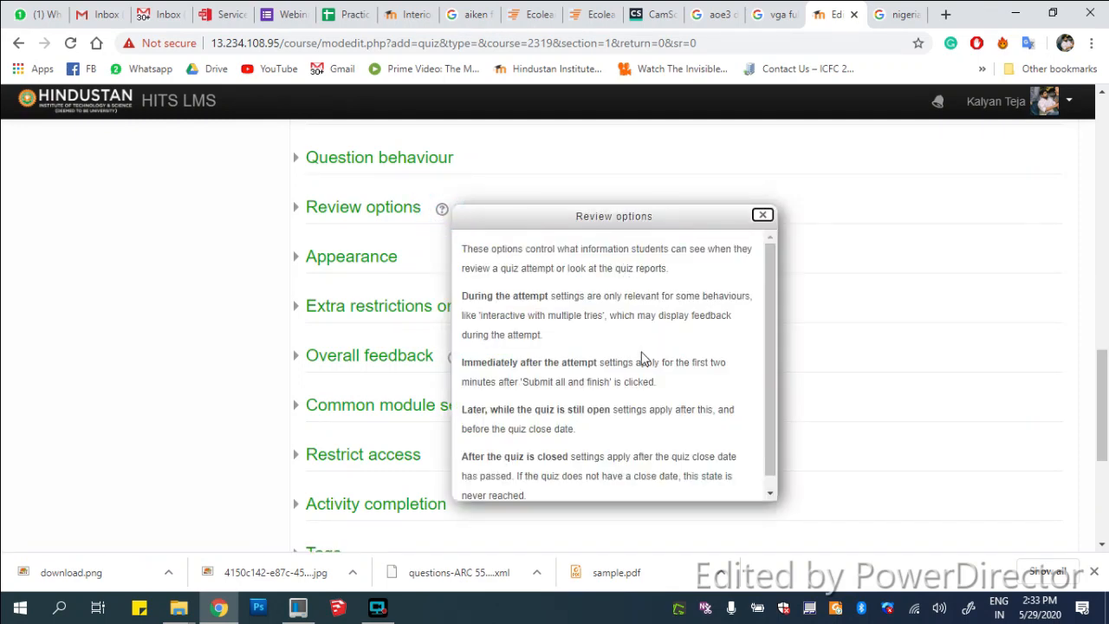
scroll(643, 358, down, 1)
click(761, 215)
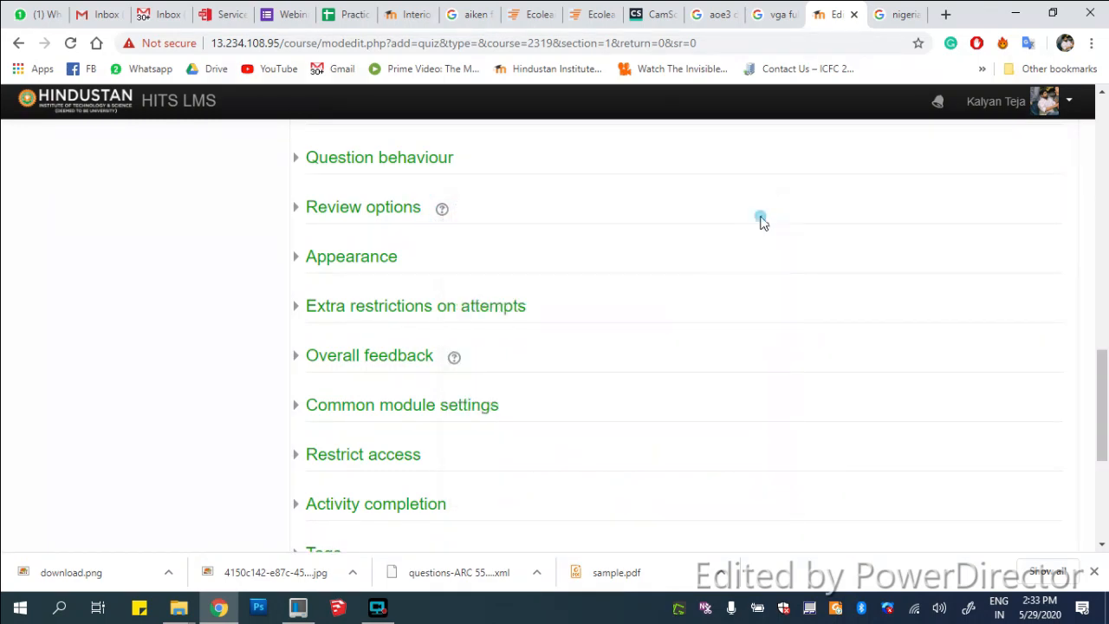
Under Appearance, show the user's picture as a small image and grades with 1 decimal place.
click(299, 258)
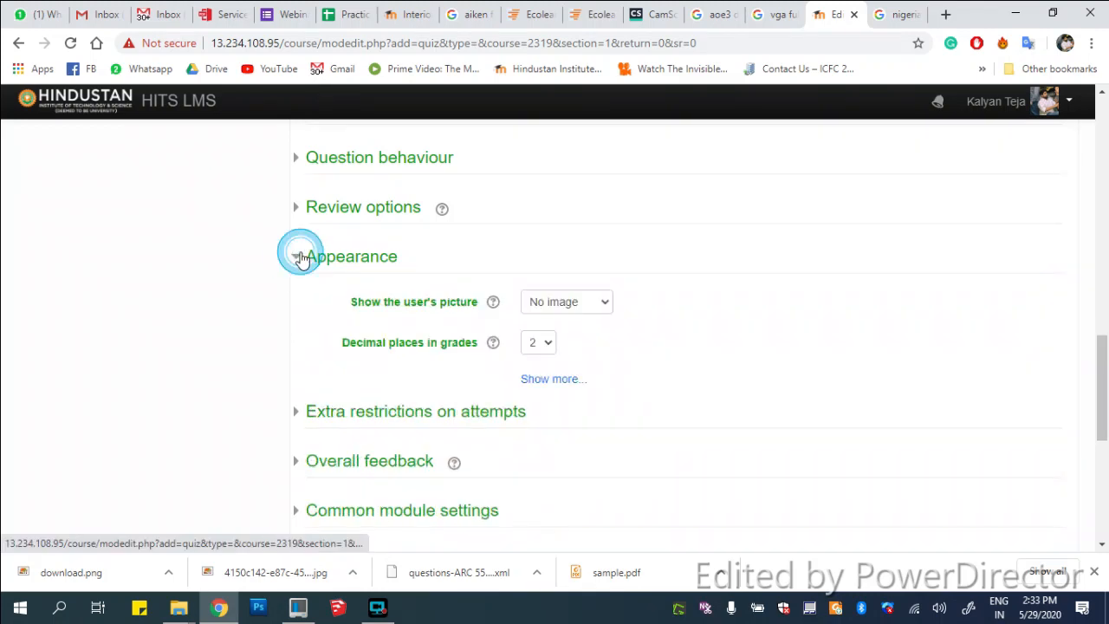
click(574, 301)
click(575, 353)
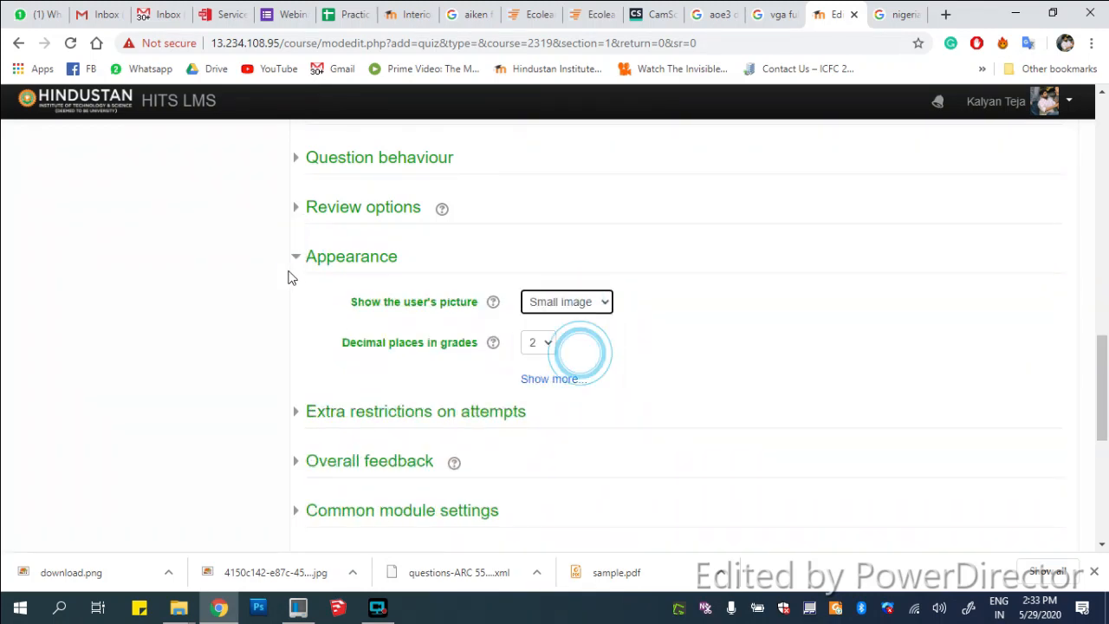
click(536, 345)
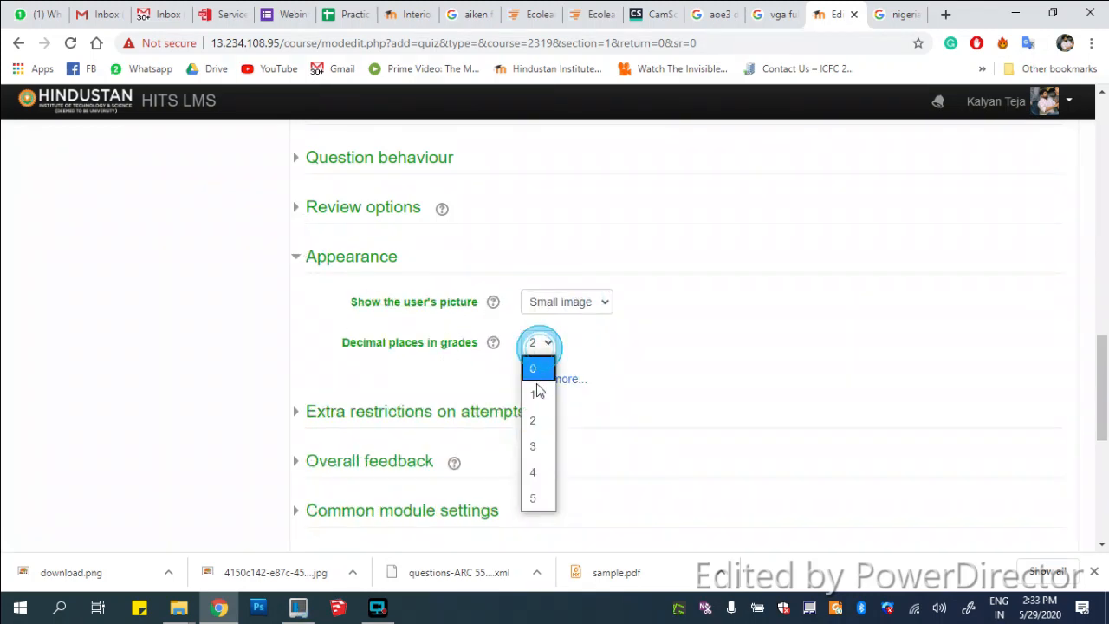
click(537, 395)
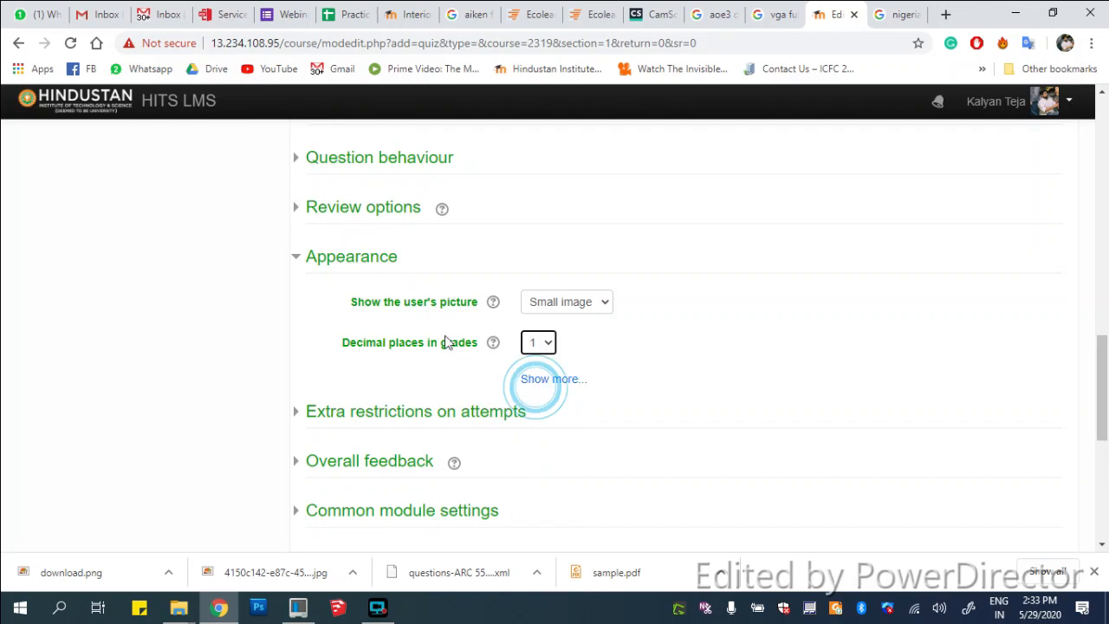
click(296, 259)
scroll(373, 347, down, 5)
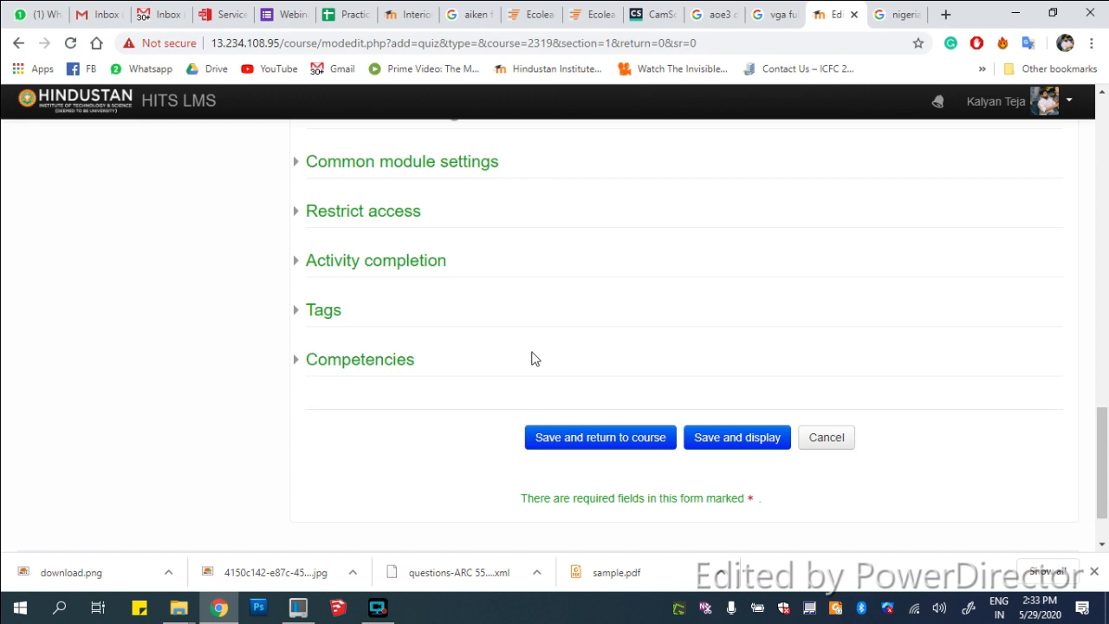
scroll(532, 356, up, 1)
scroll(532, 356, down, 1)
Save and display the quiz, then rename its first section heading to 'PART C' in Edit quiz.
click(686, 448)
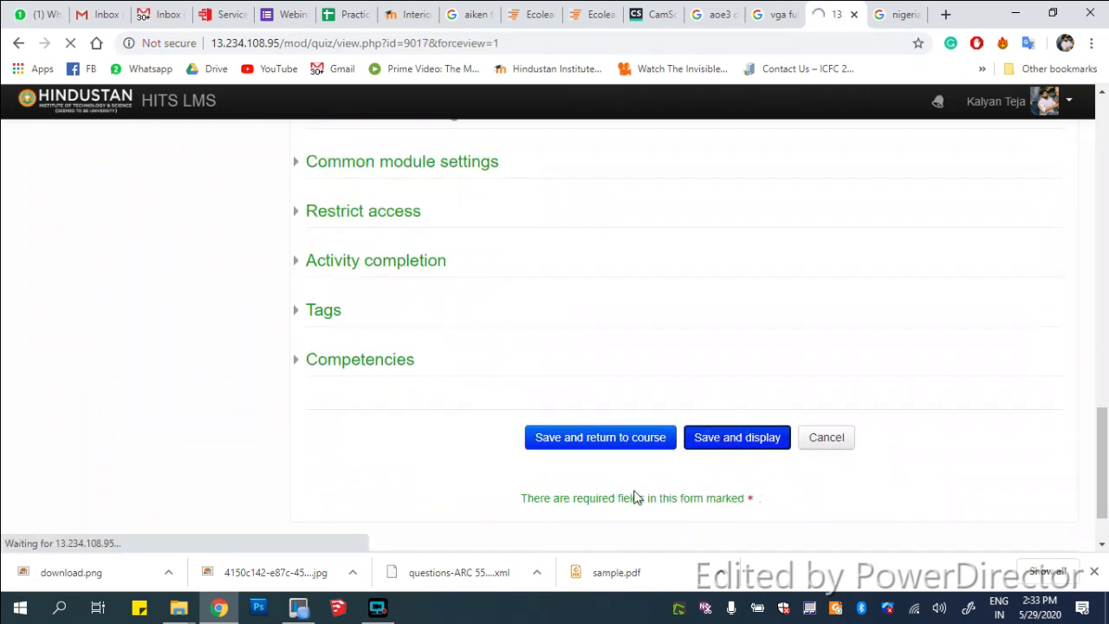
scroll(755, 390, down, 2)
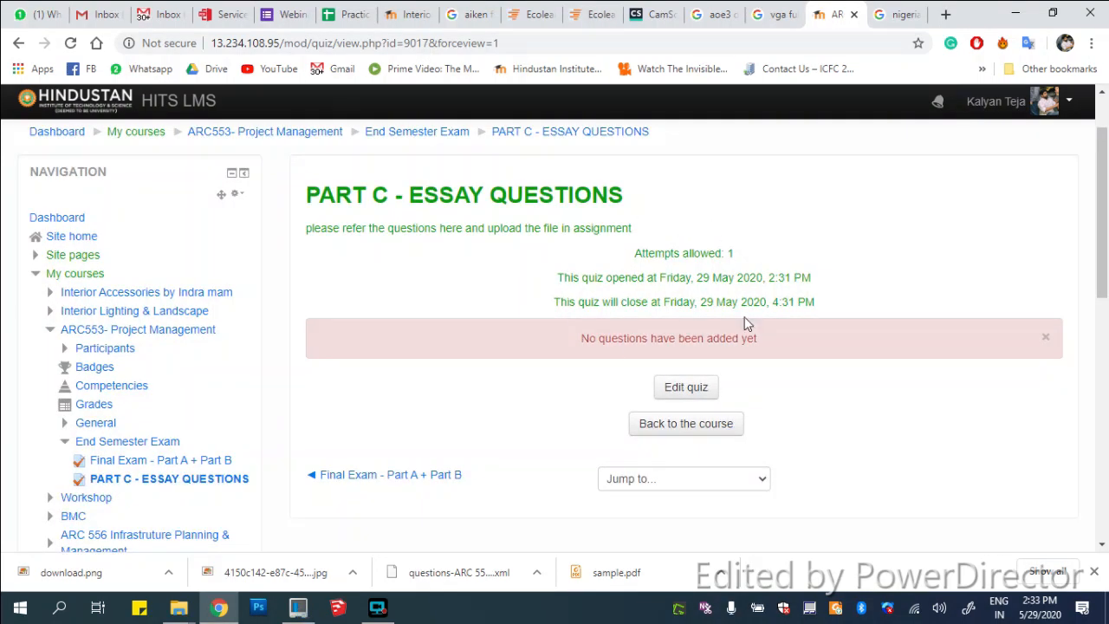
click(706, 386)
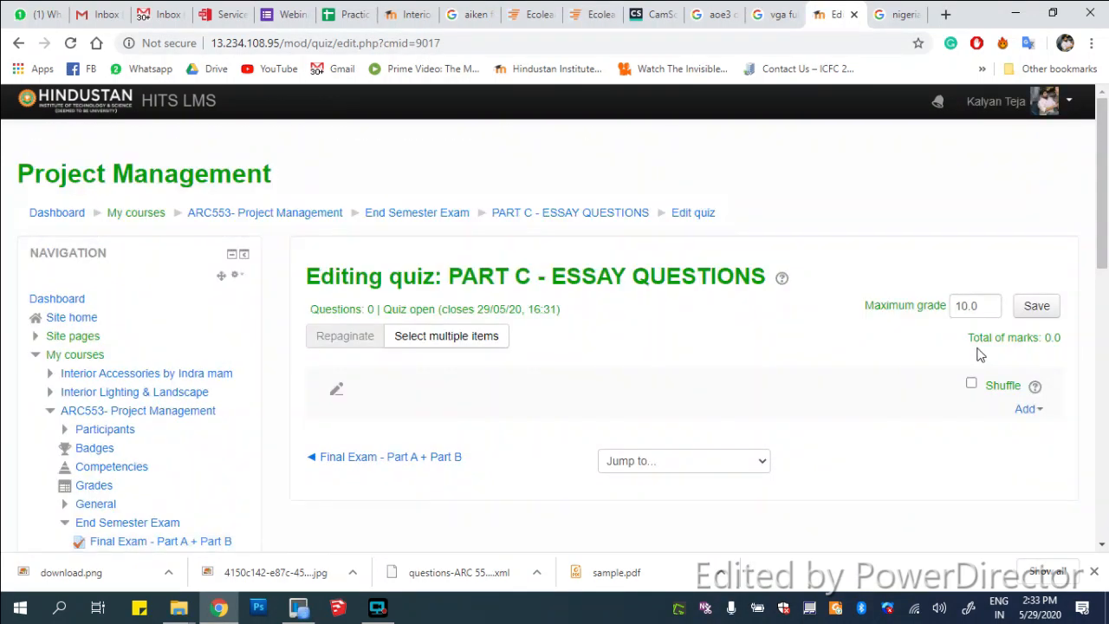
click(338, 390)
text(PART C)
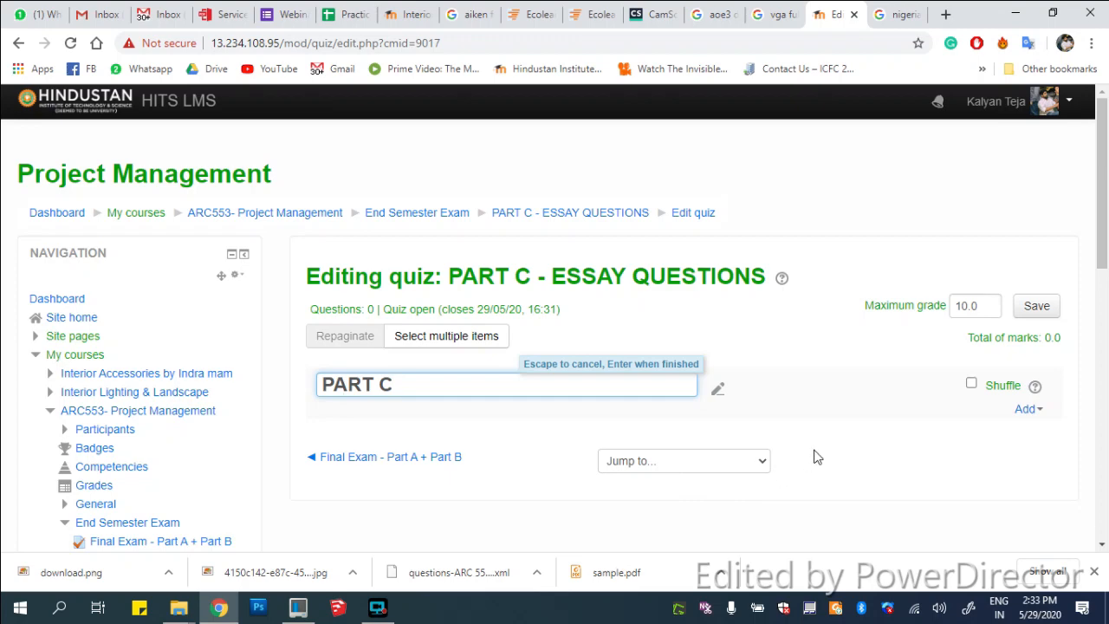
key(Return)
click(1021, 411)
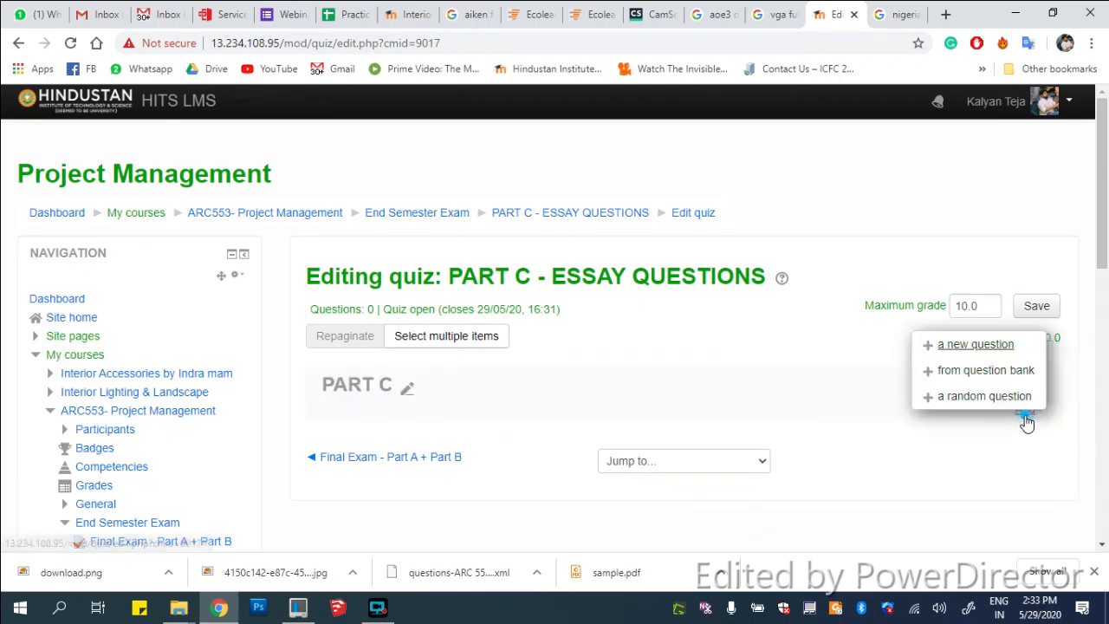
Add 1 random question from the PART C (2) category to the quiz.
click(977, 393)
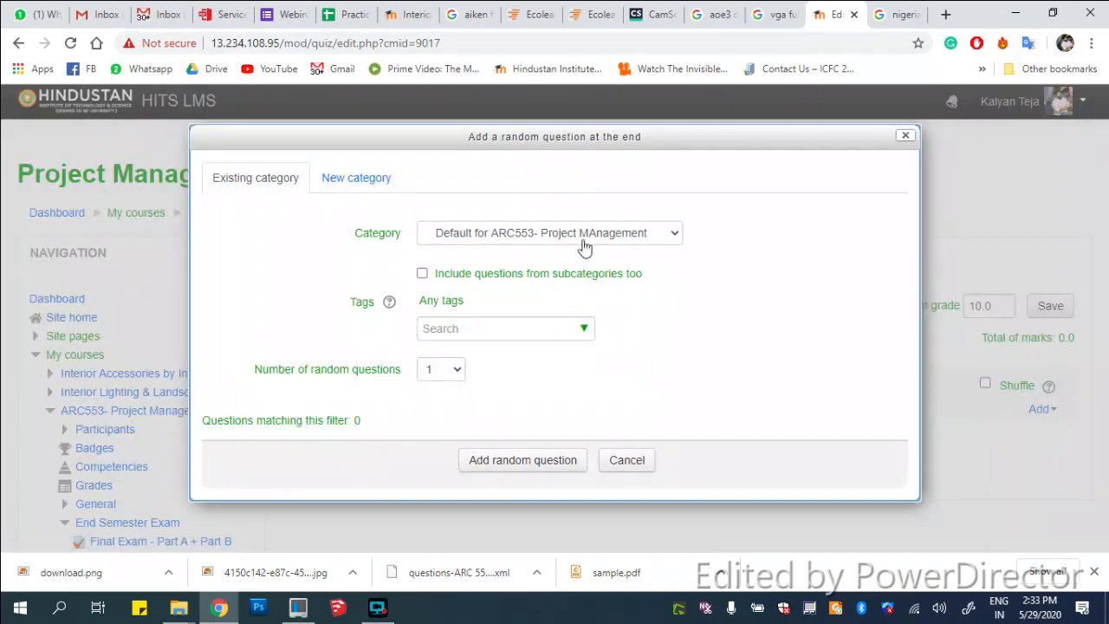
click(513, 231)
click(516, 473)
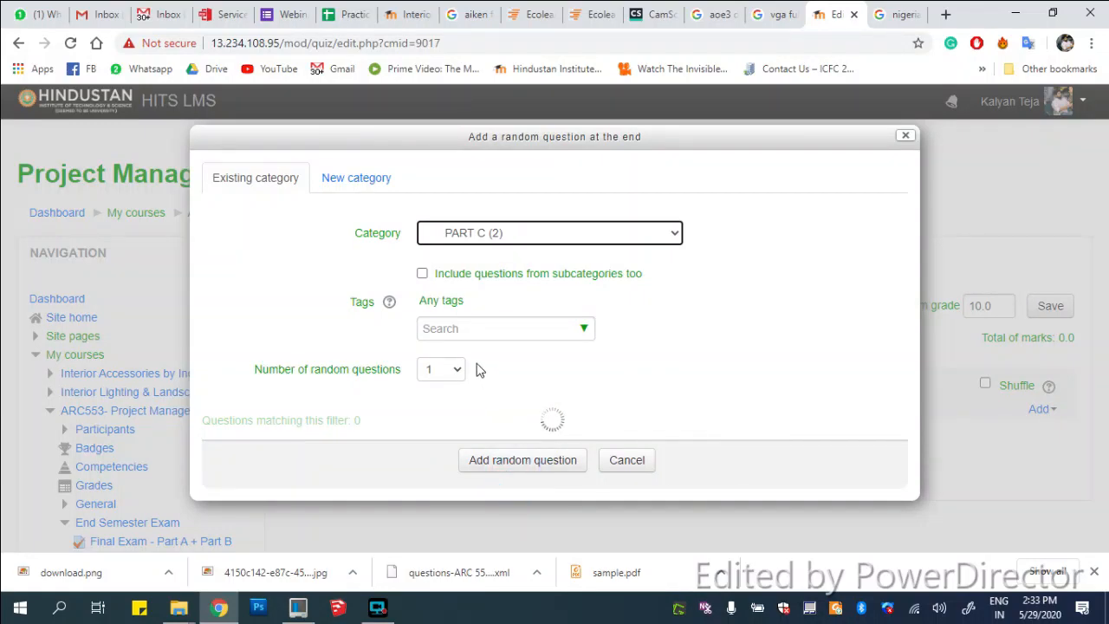
click(449, 369)
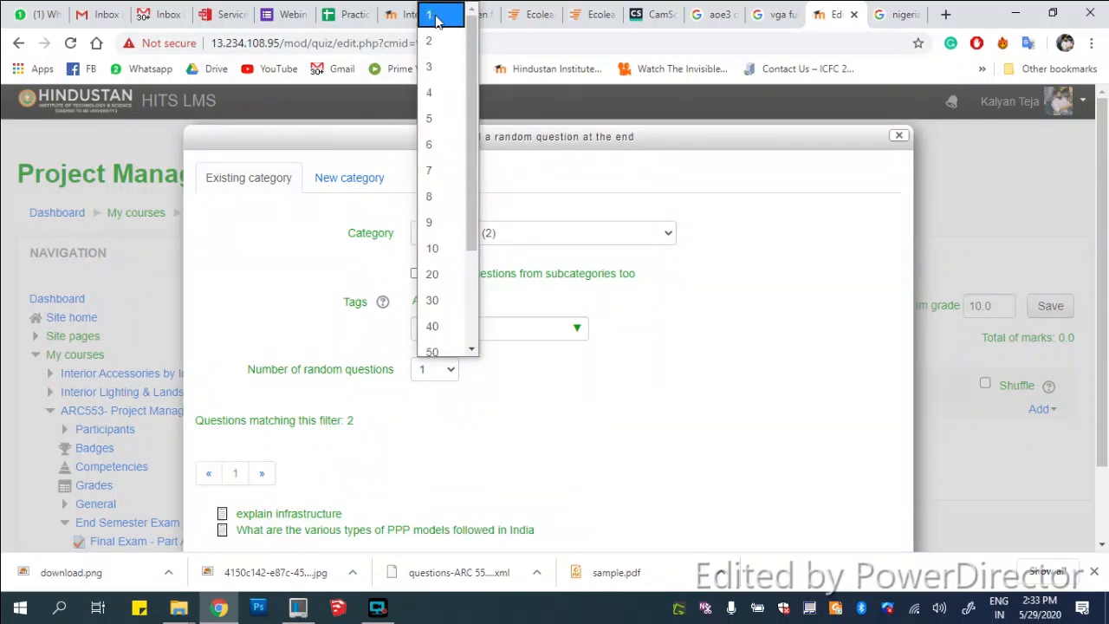
click(433, 8)
scroll(498, 303, down, 1)
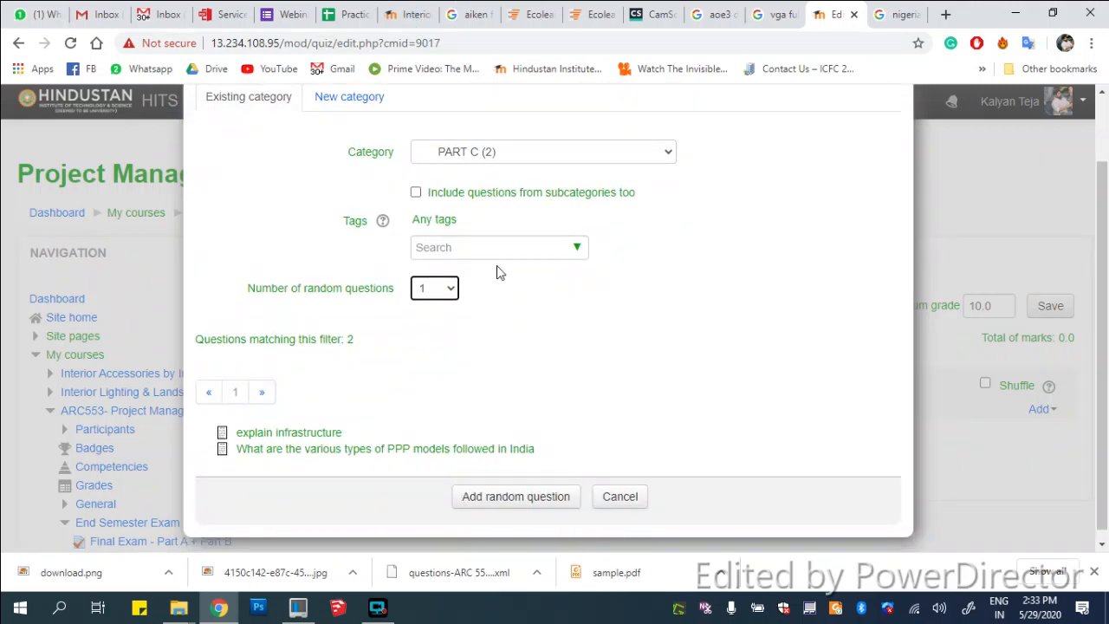
click(528, 497)
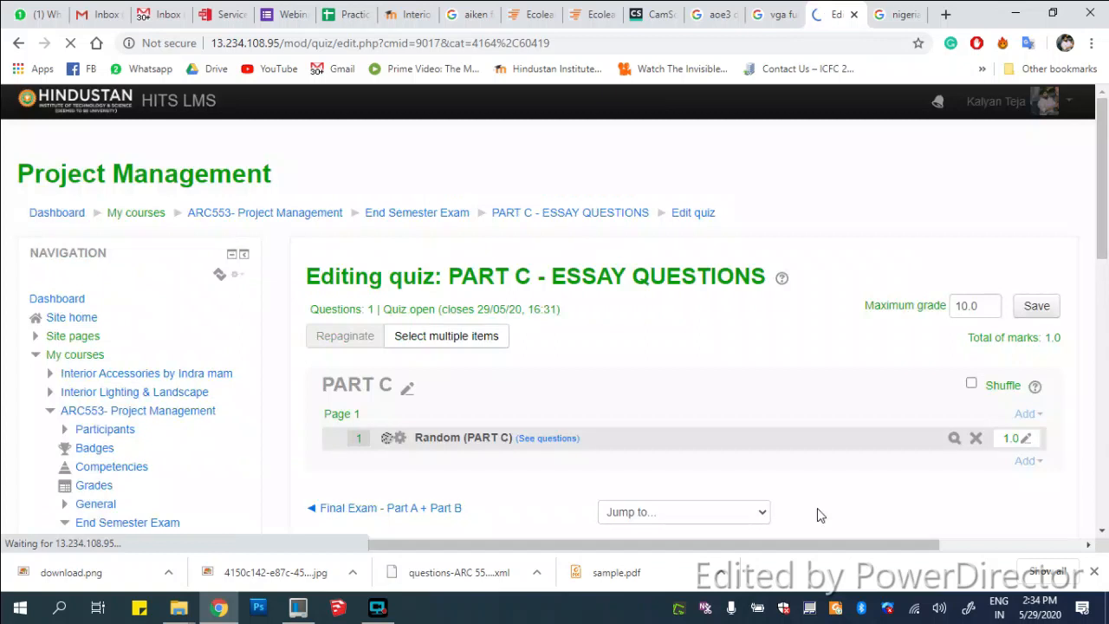
scroll(631, 419, down, 2)
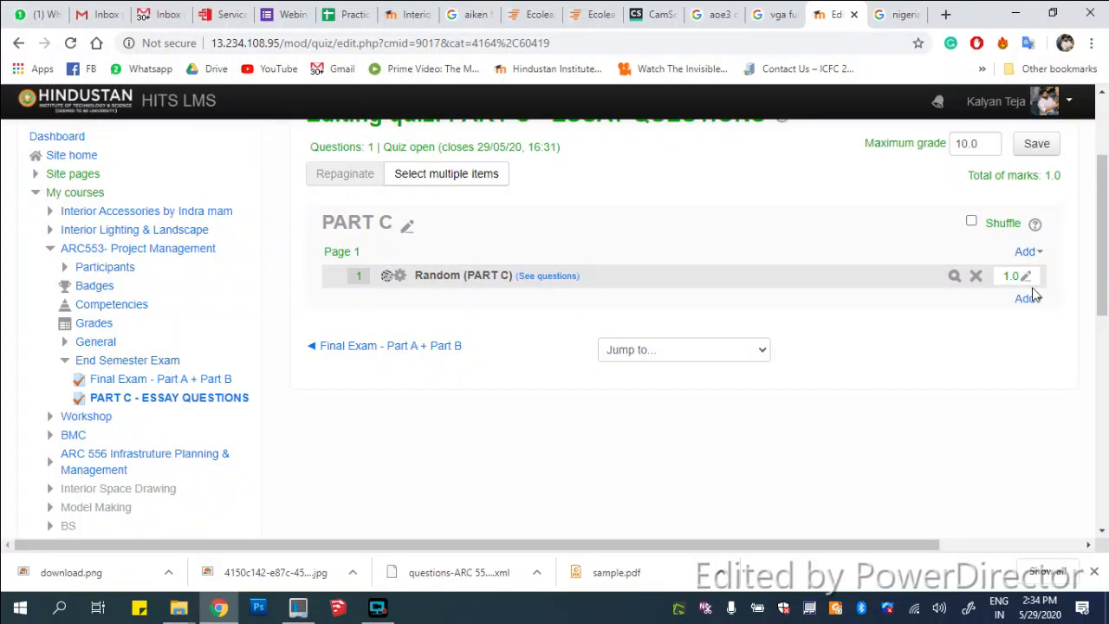
Replace the single random question with 2 random questions from the PART C category.
click(976, 276)
click(525, 386)
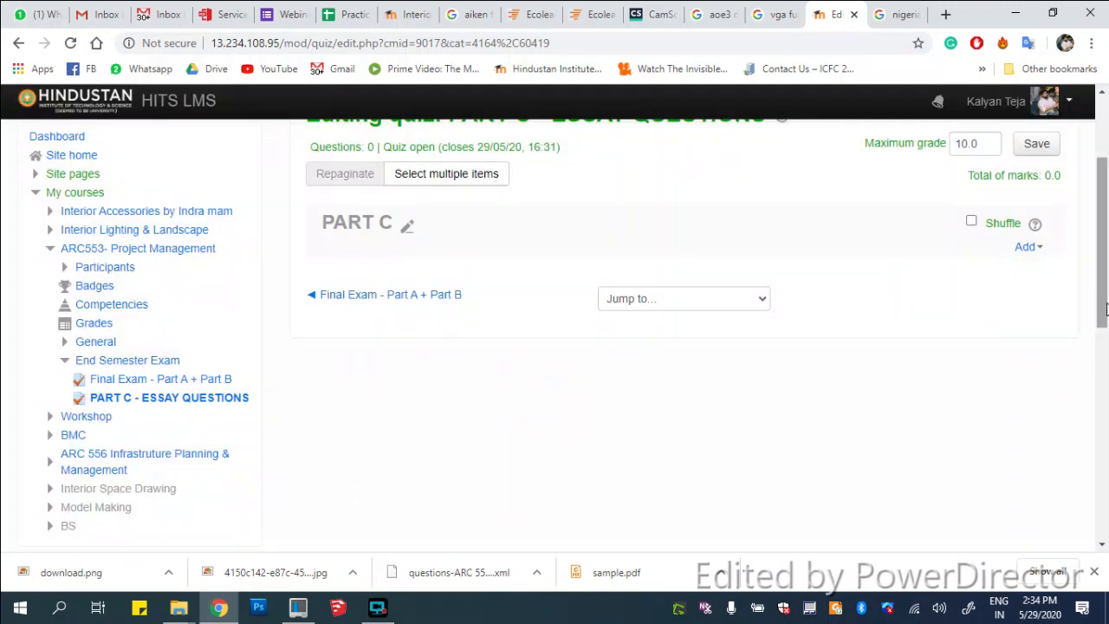
click(1027, 247)
click(971, 253)
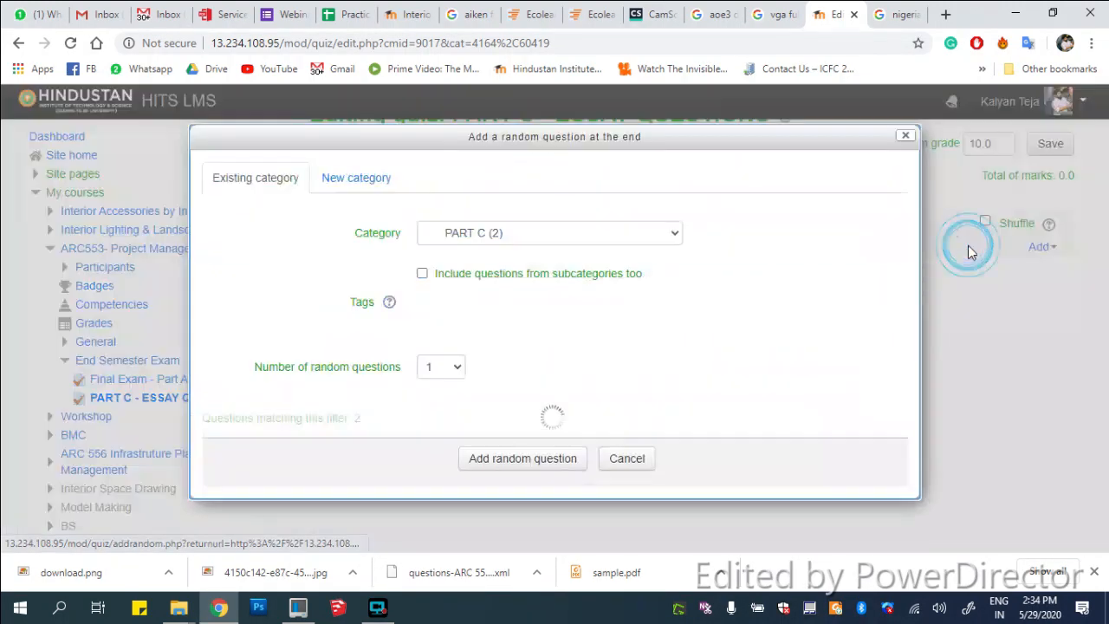
click(447, 370)
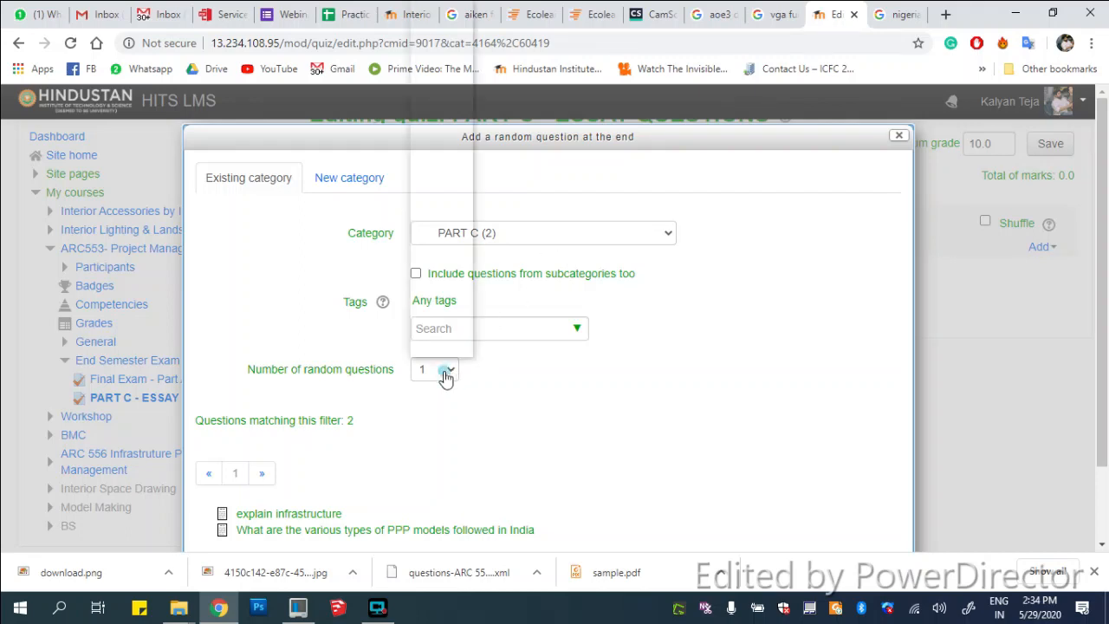
click(452, 39)
scroll(595, 298, down, 1)
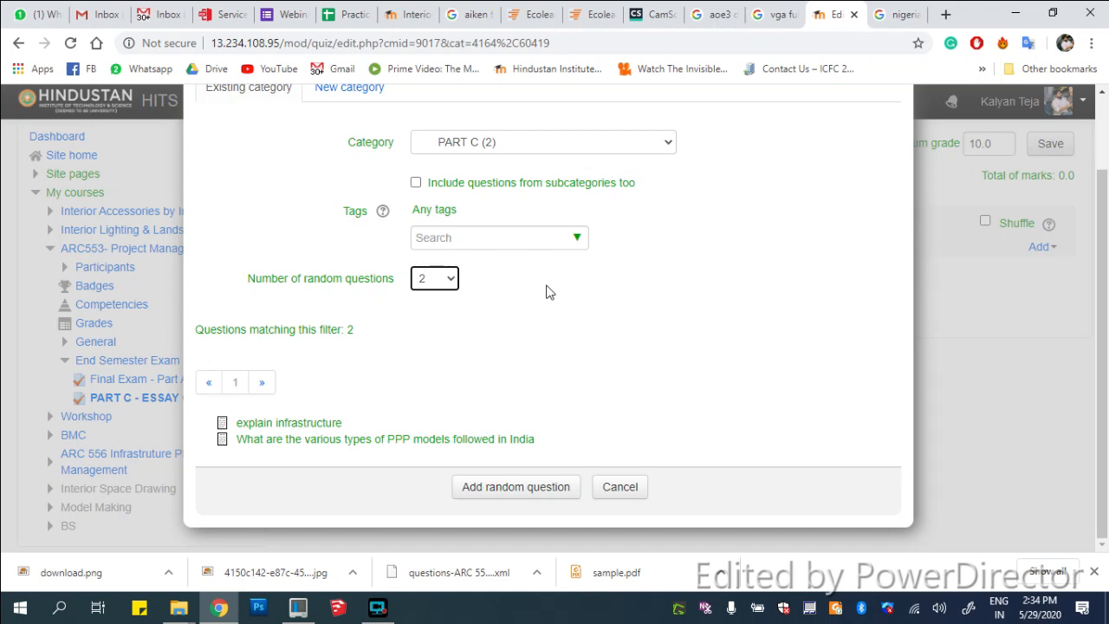
click(510, 488)
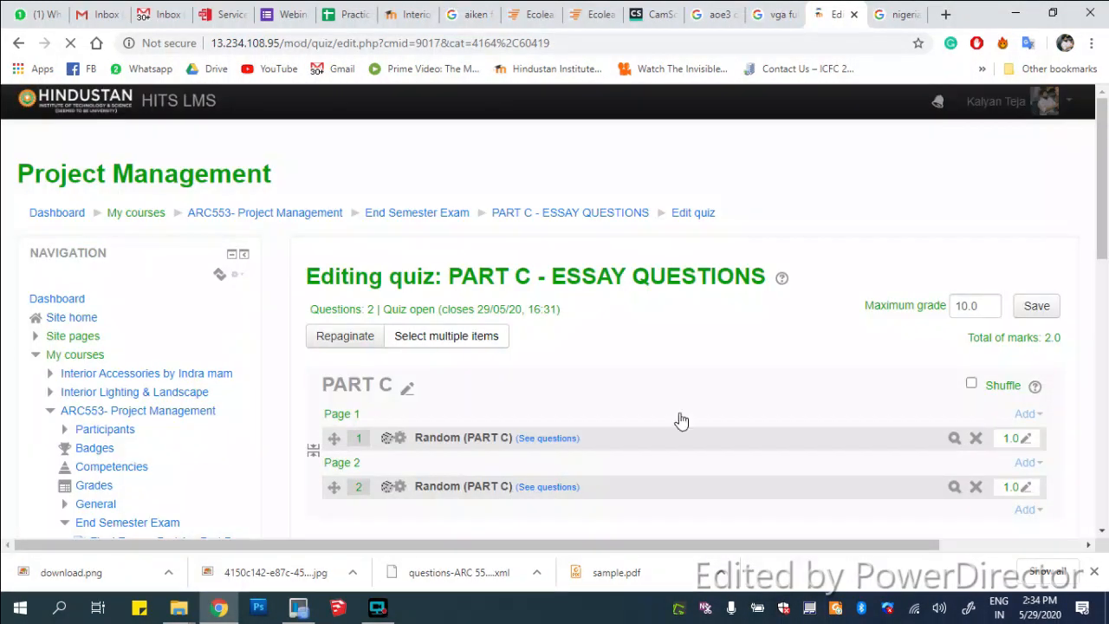
scroll(763, 431, down, 3)
scroll(789, 433, up, 1)
click(1007, 280)
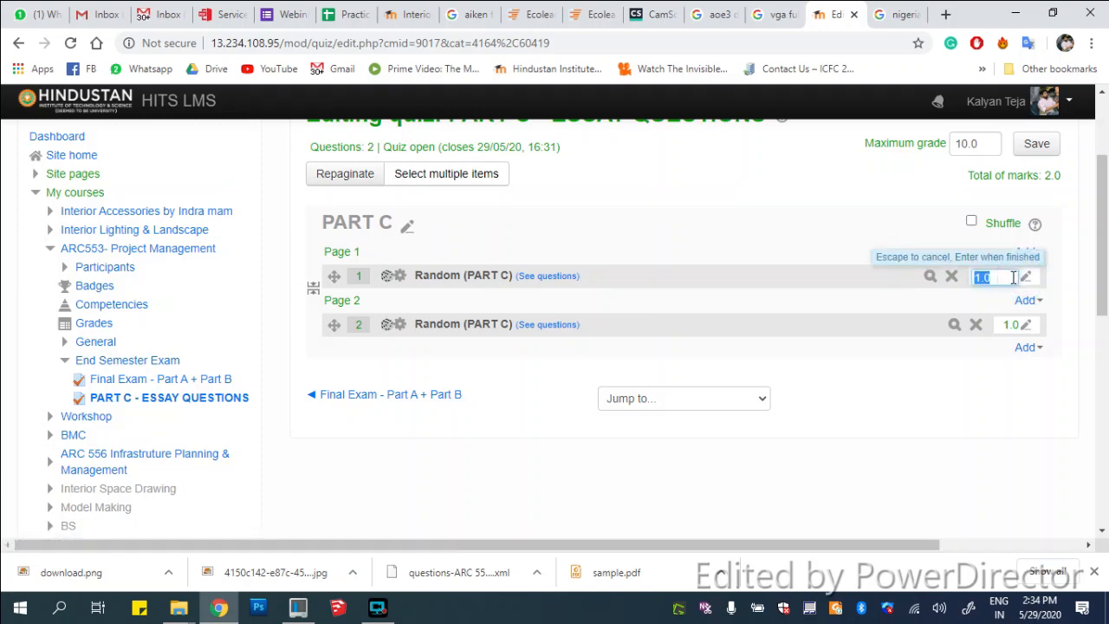
Set the marks of both random PART C questions to 0.
key(Return)
click(1023, 325)
text(10)
key(Return)
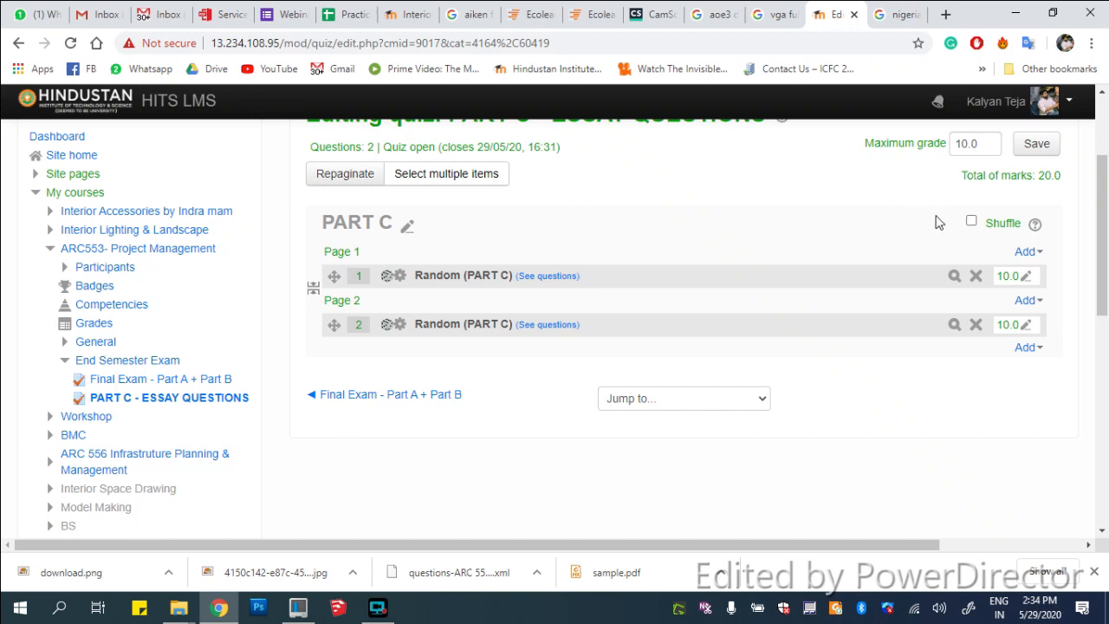
click(1026, 277)
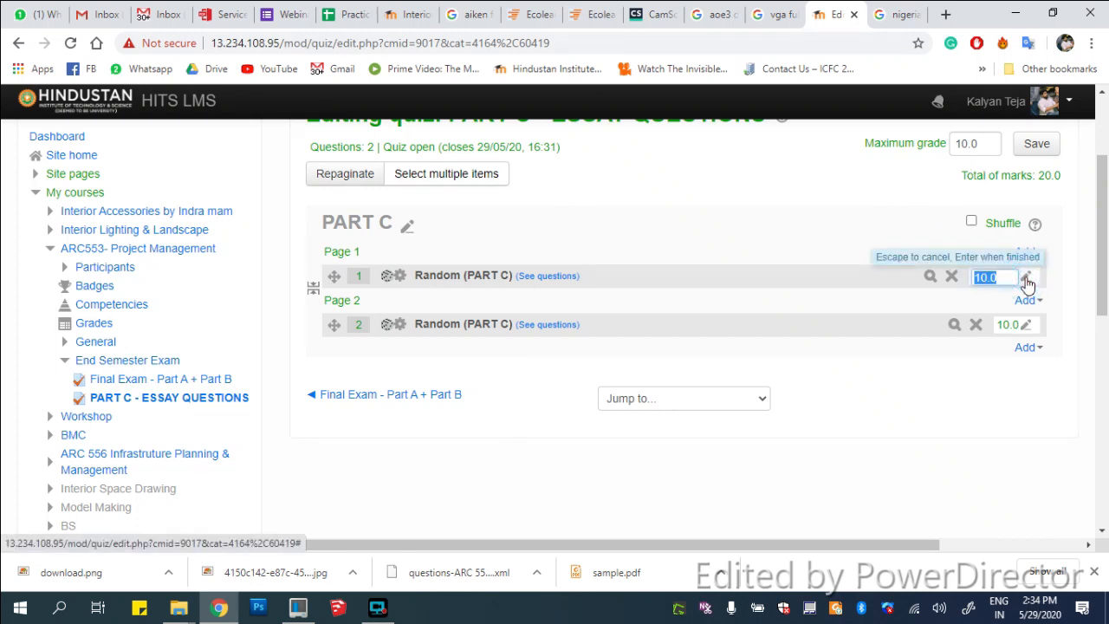
click(1026, 326)
text(0)
key(Return)
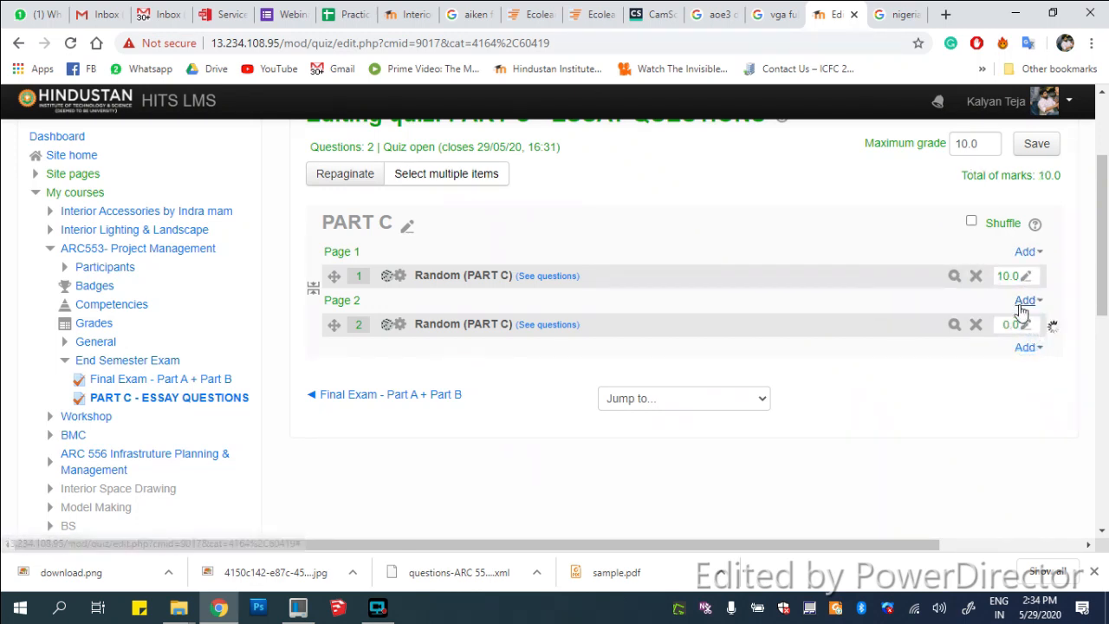
click(1026, 278)
text(0)
key(Return)
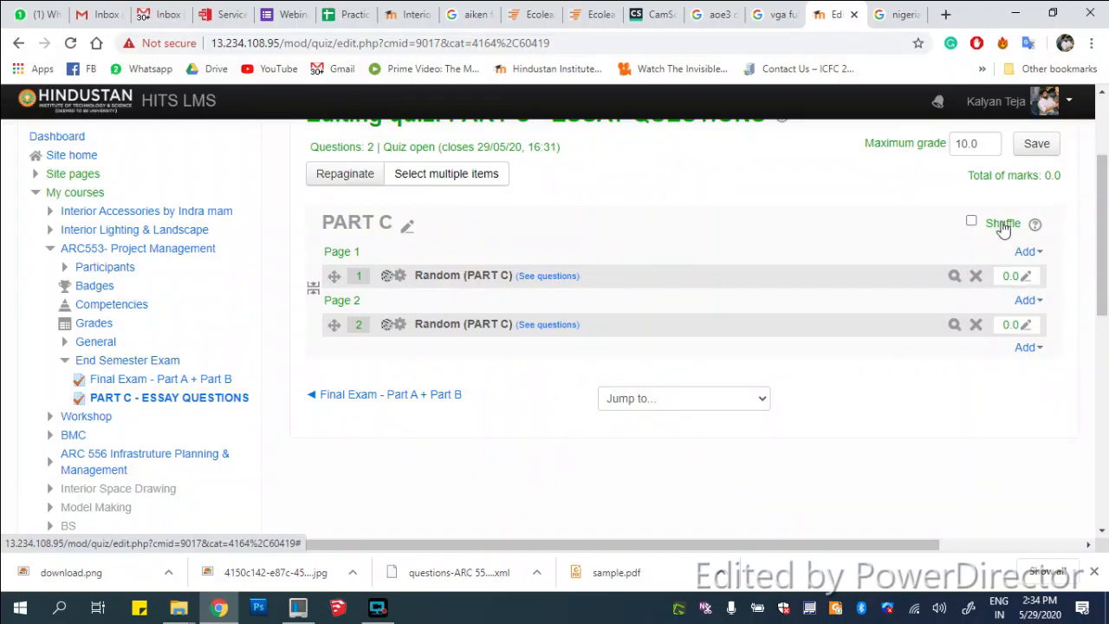
Set the quiz's maximum grade to 0.0 and save it.
double_click(986, 146)
text(0)
click(1036, 144)
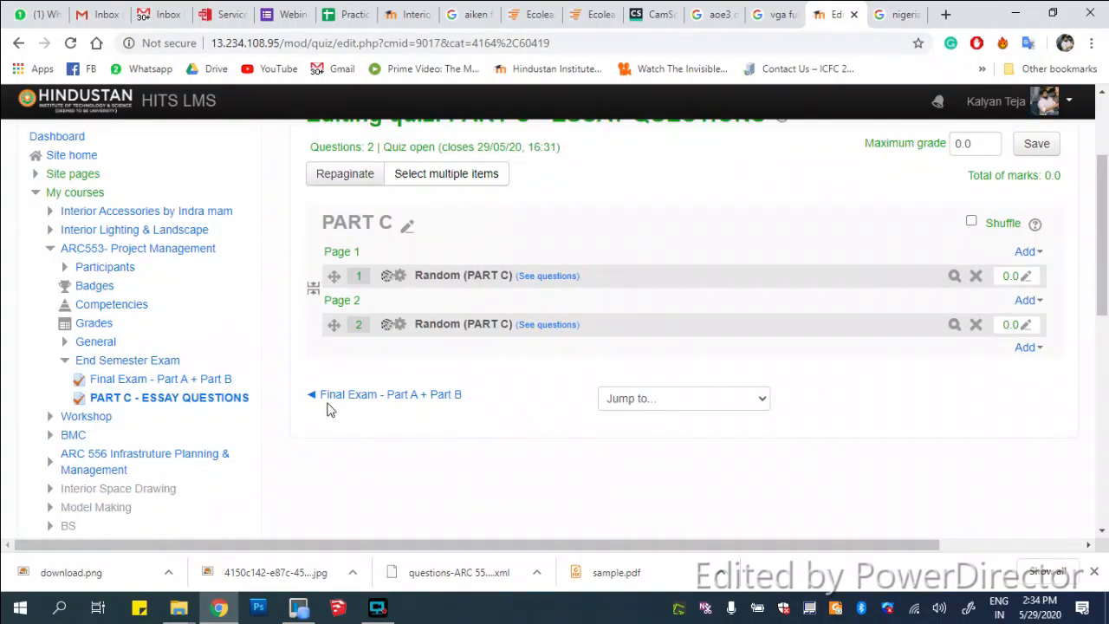
scroll(323, 394, up, 1)
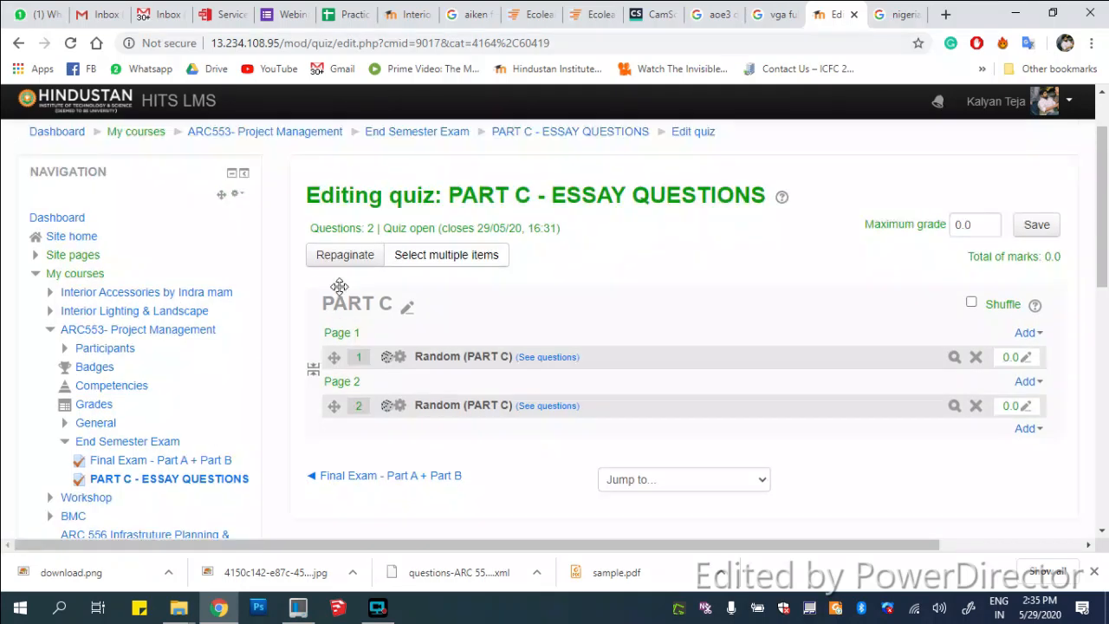
click(1038, 225)
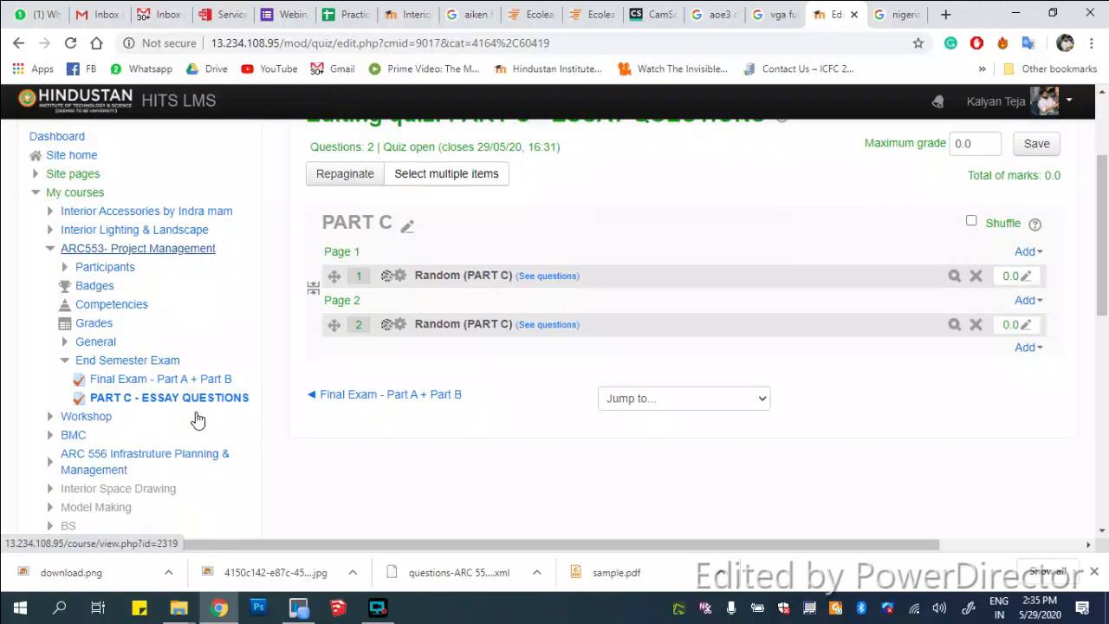
Go to the End Semester Exam section and add a new Assignment activity there.
click(139, 361)
scroll(488, 299, up, 2)
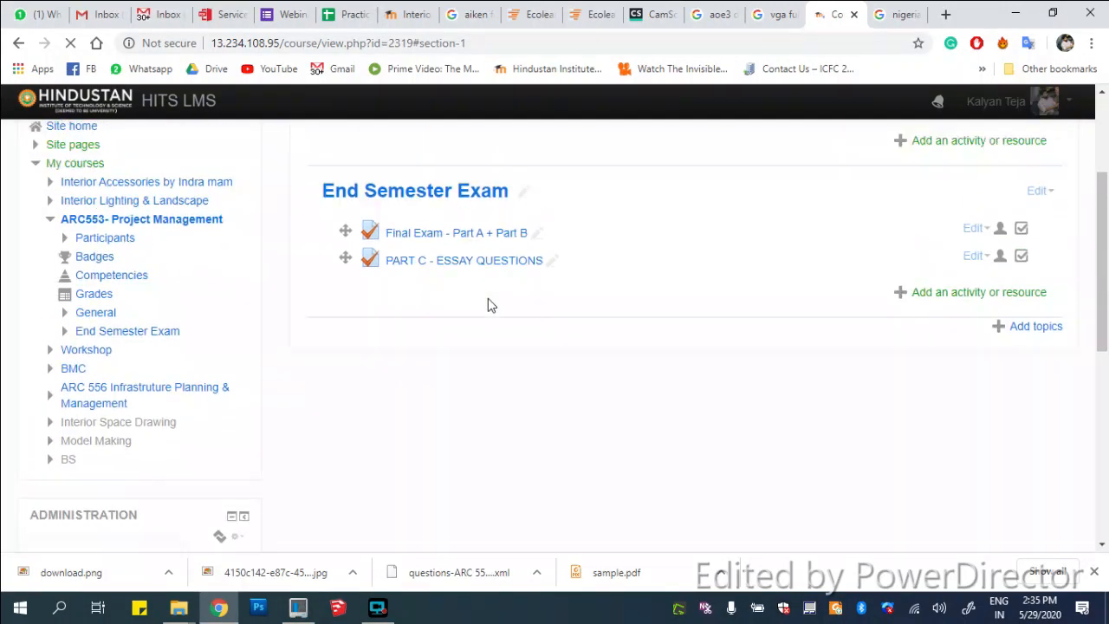
scroll(401, 336, up, 2)
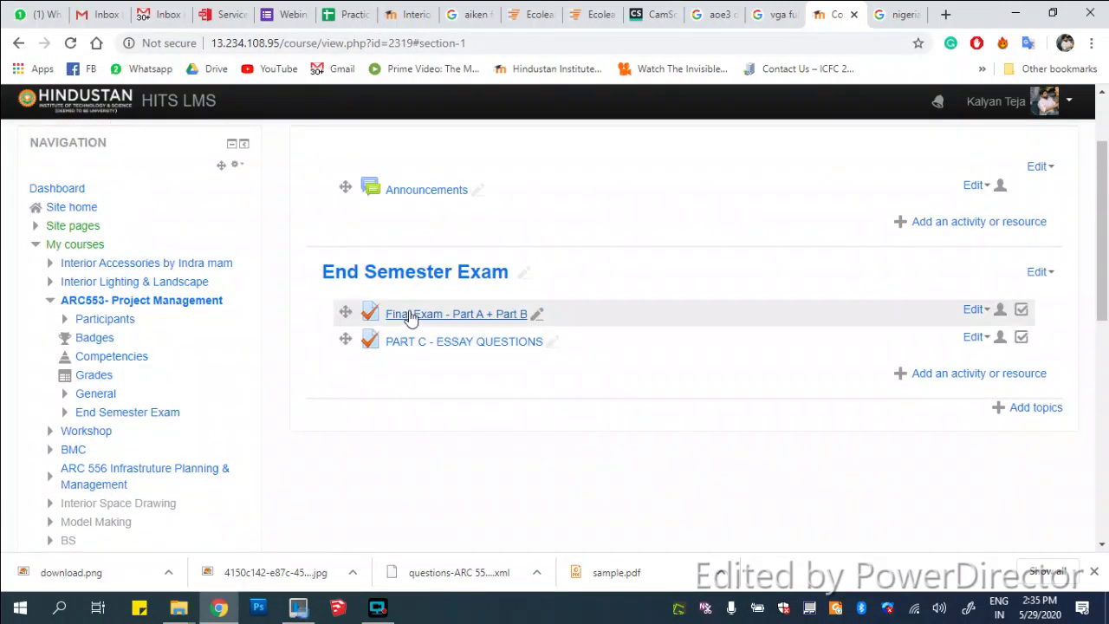
click(919, 372)
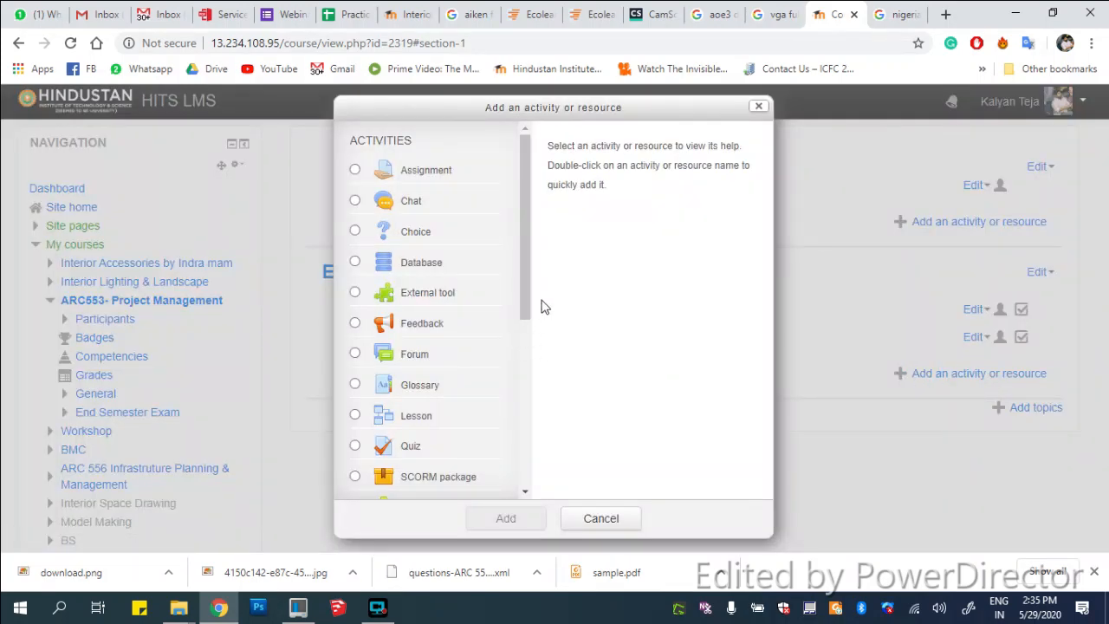
click(356, 172)
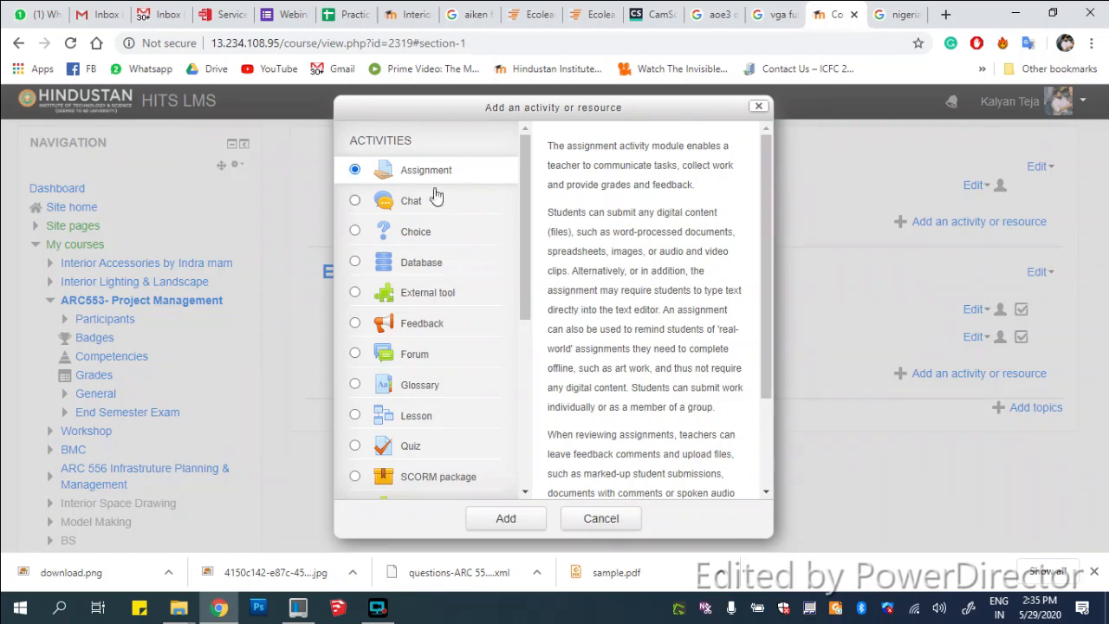
click(510, 518)
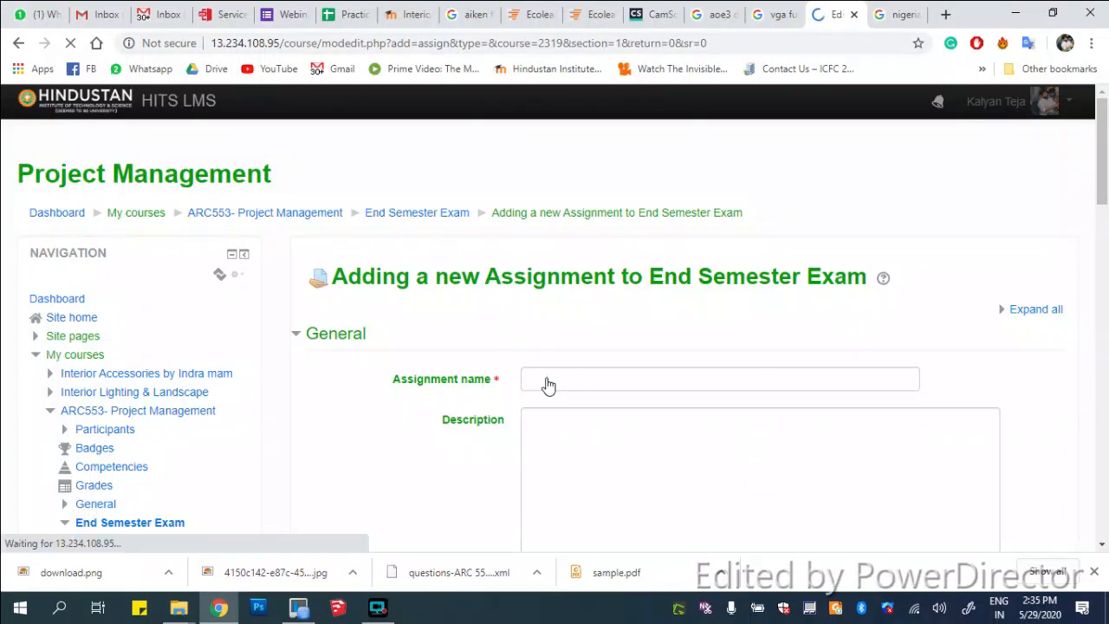
Name the assignment UPLOAD PART C and write its description, fixing the typo 'uploadd'.
click(548, 379)
text(UPLOAD PART C)
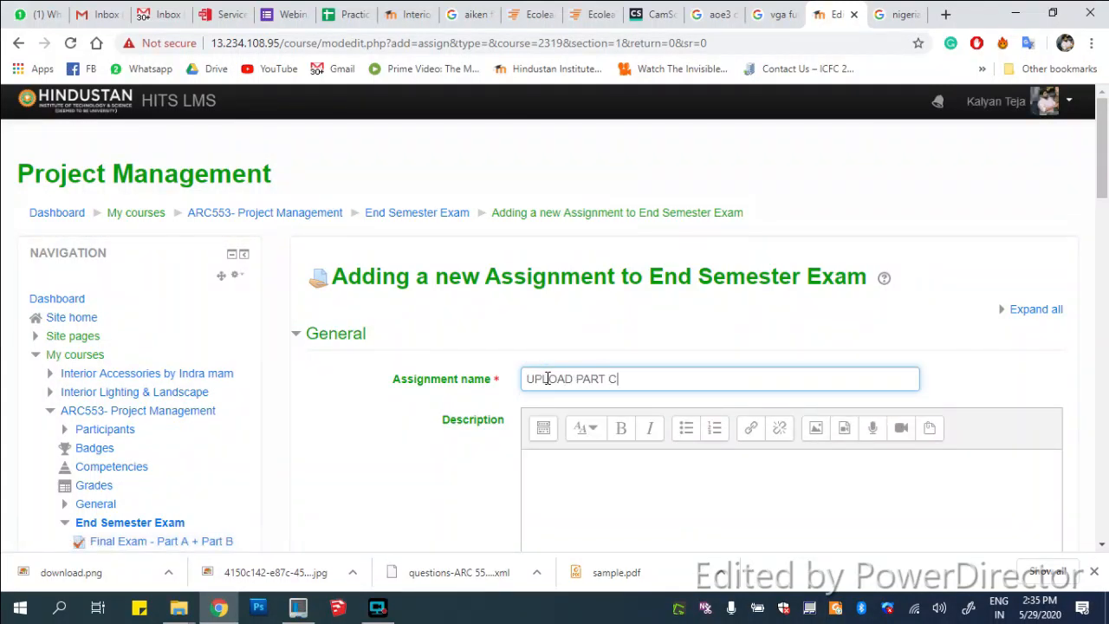
click(604, 485)
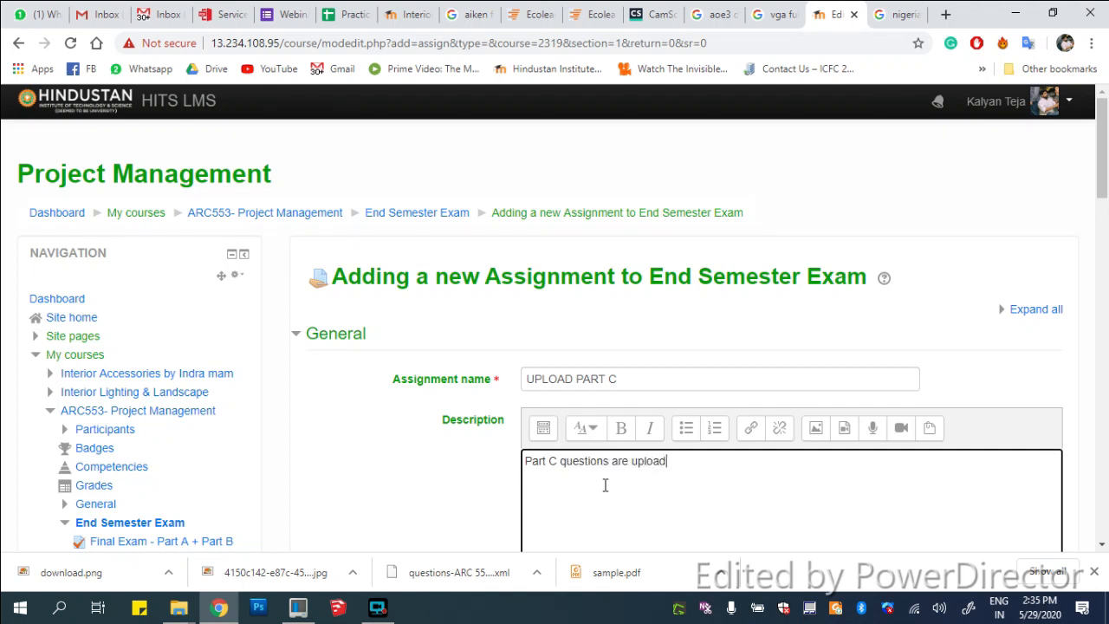
click(667, 461)
text(e)
click(727, 469)
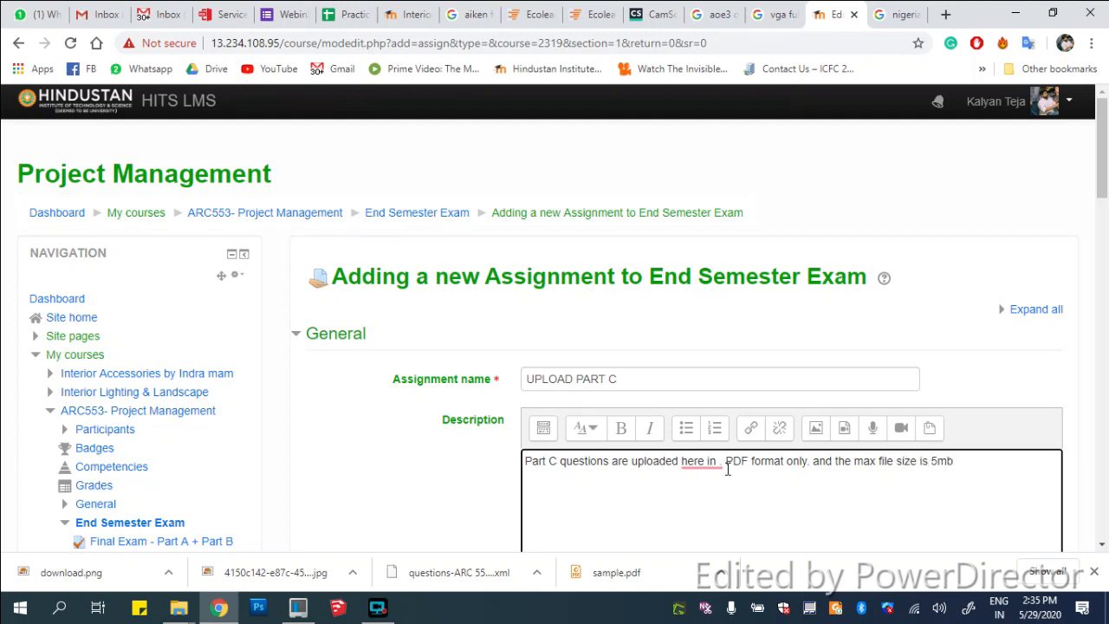
Reword the description so answers are accepted only in .PDF format, max 5mb.
click(728, 465)
key(BackSpace)
scroll(697, 433, down, 3)
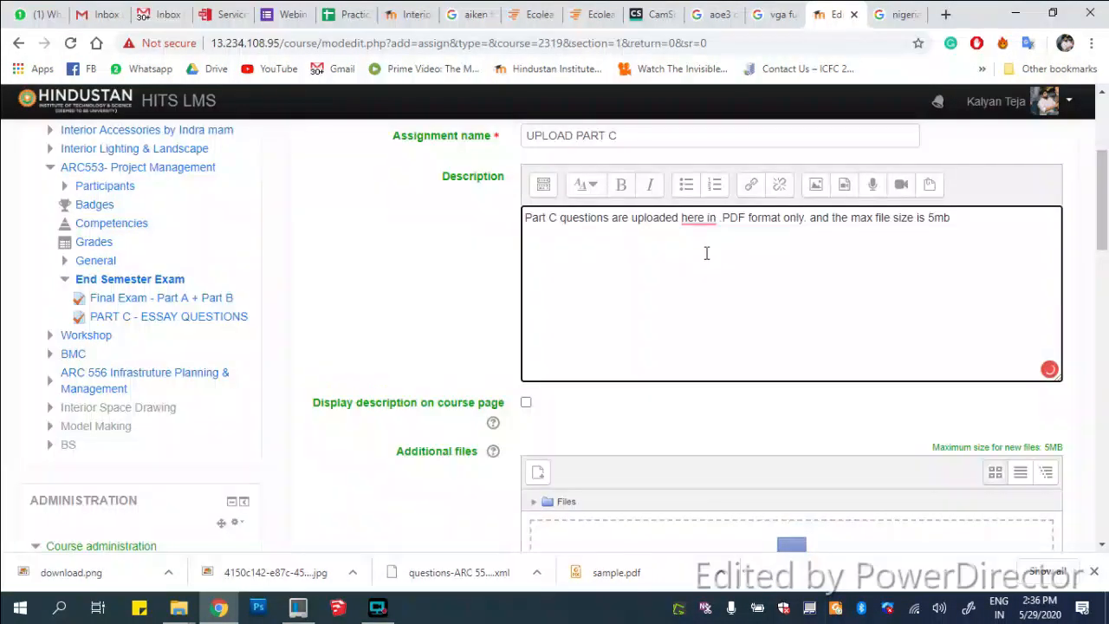
right_click(705, 224)
click(697, 224)
click(711, 222)
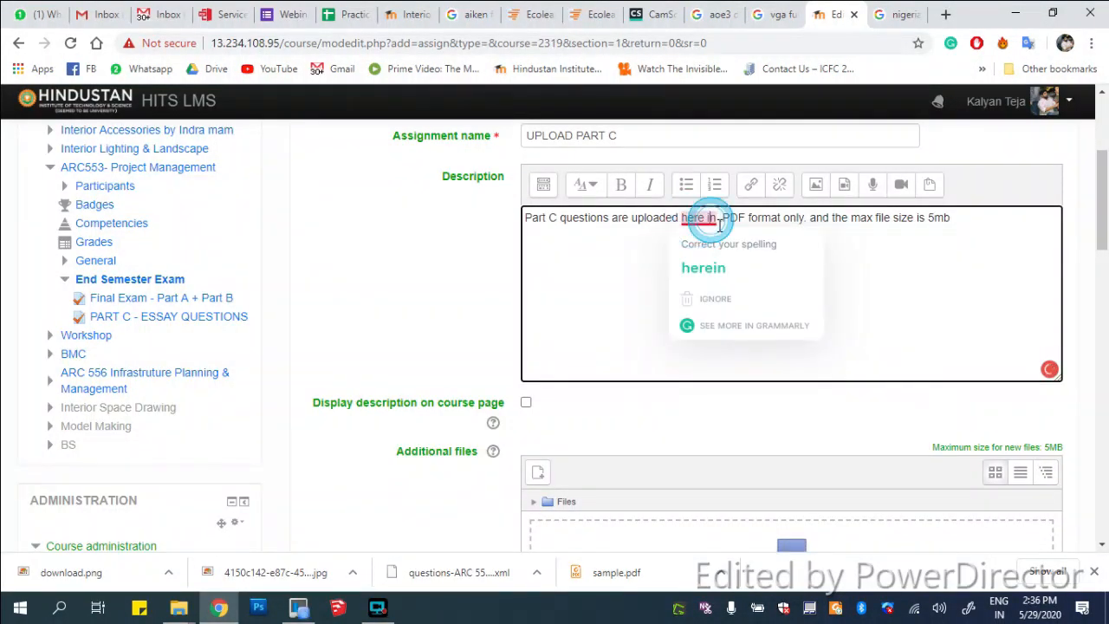
key(Delete)
key(Delete)
text(as)
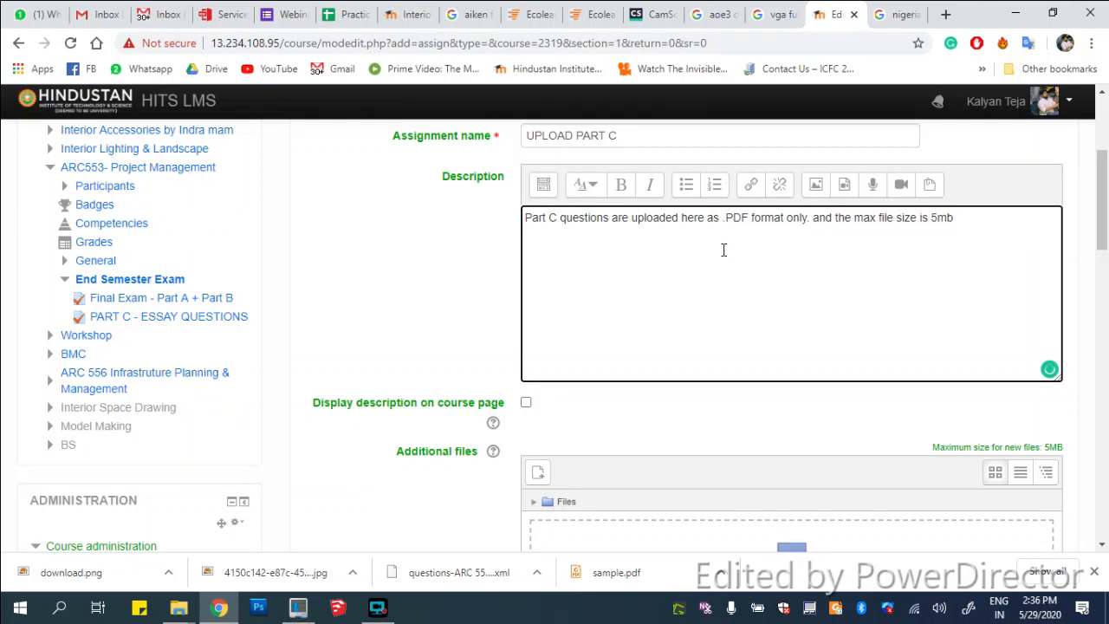
key(BackSpace)
key(BackSpace)
key(BackSpace)
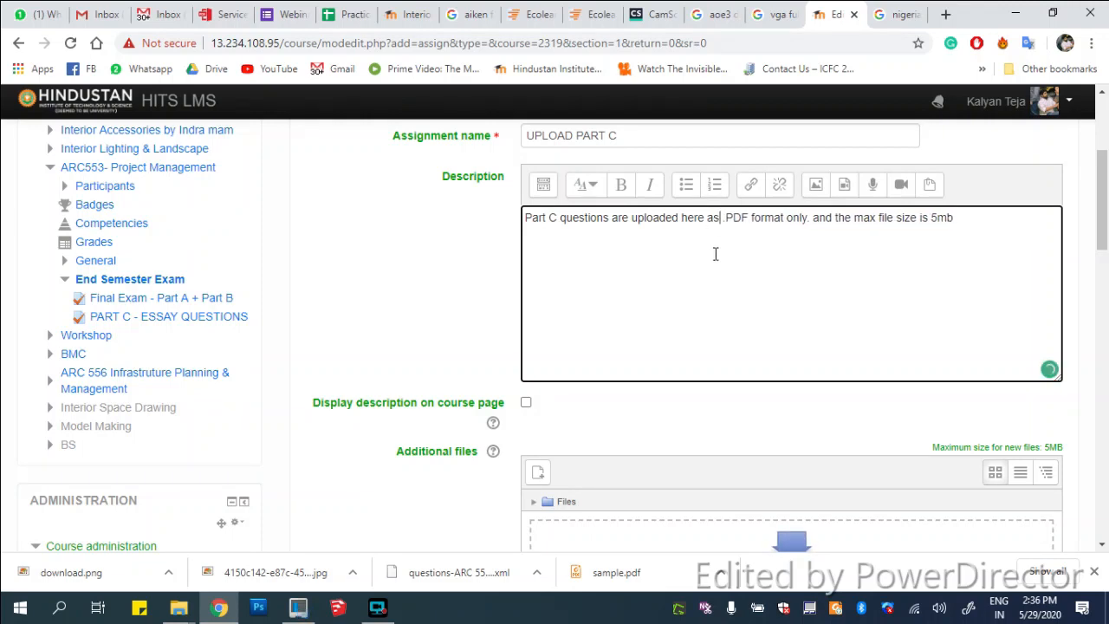
text(only in)
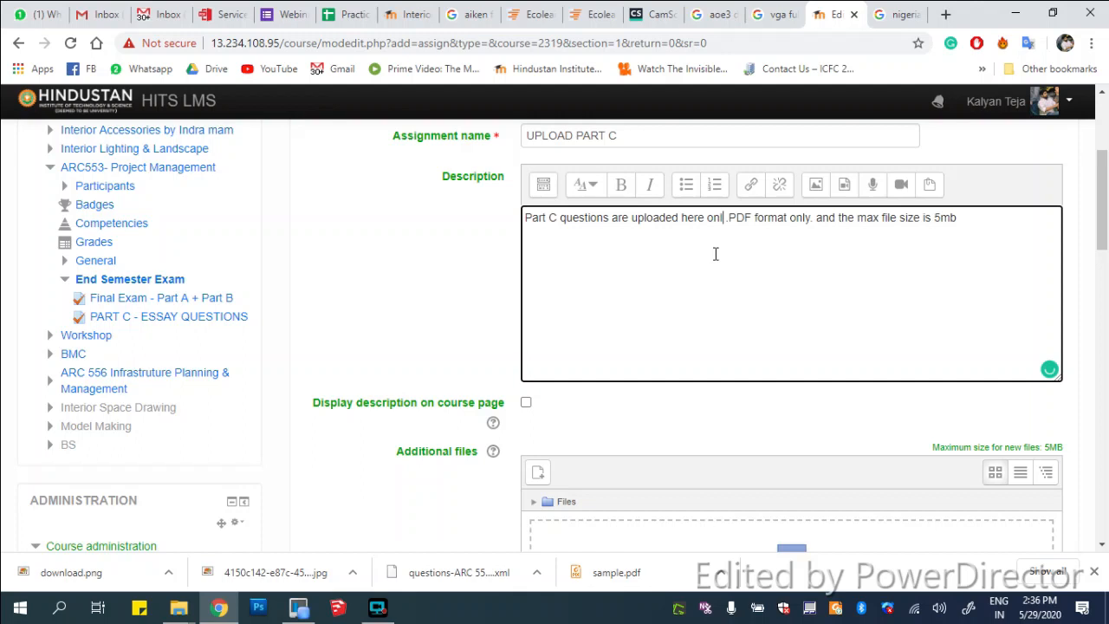
drag(833, 218, 808, 218)
key(BackSpace)
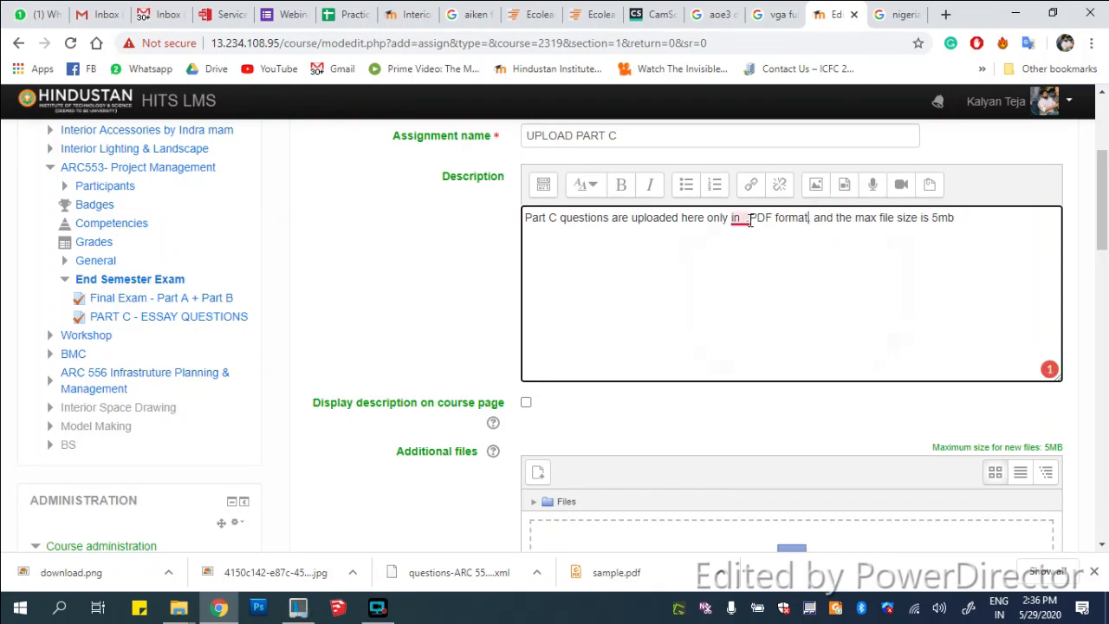
scroll(693, 389, down, 2)
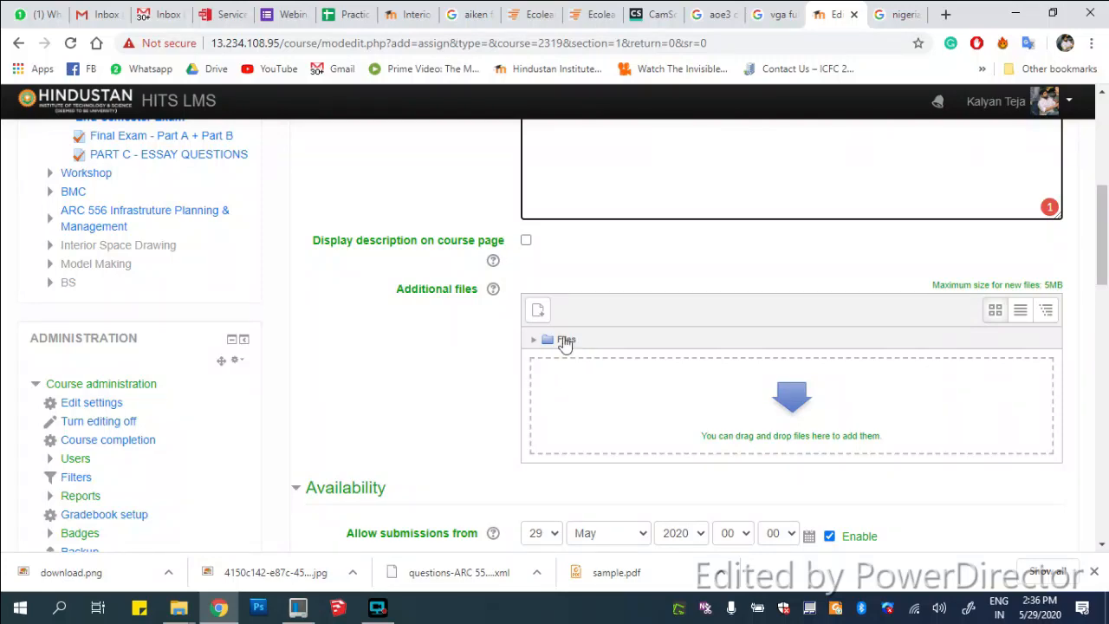
scroll(529, 414, up, 2)
click(526, 403)
scroll(630, 337, down, 2)
scroll(570, 322, up, 1)
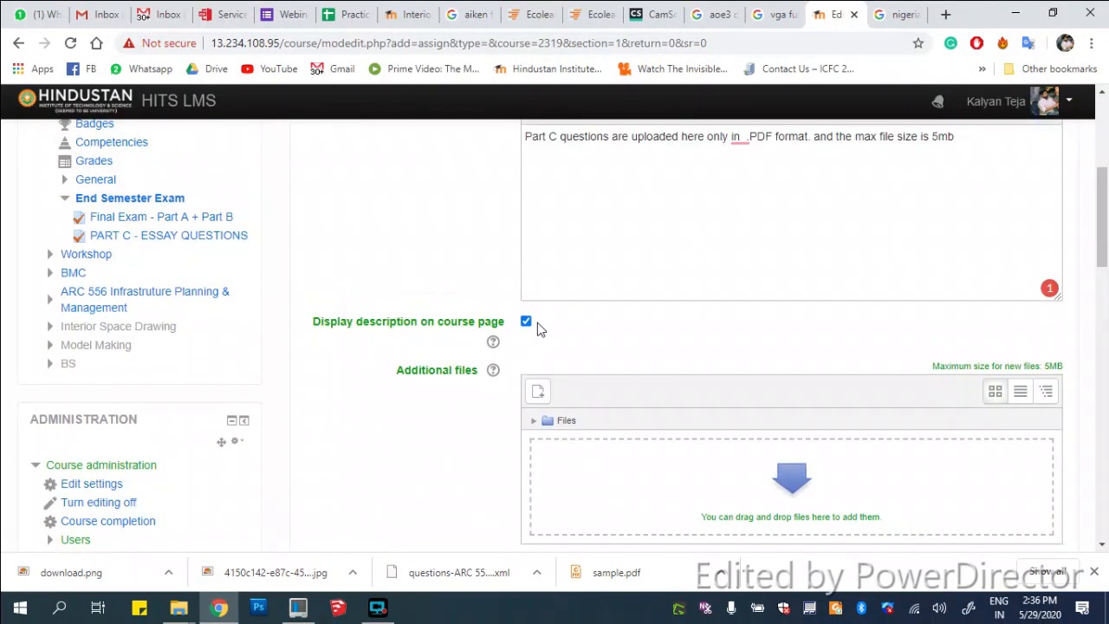
click(526, 322)
scroll(610, 408, down, 2)
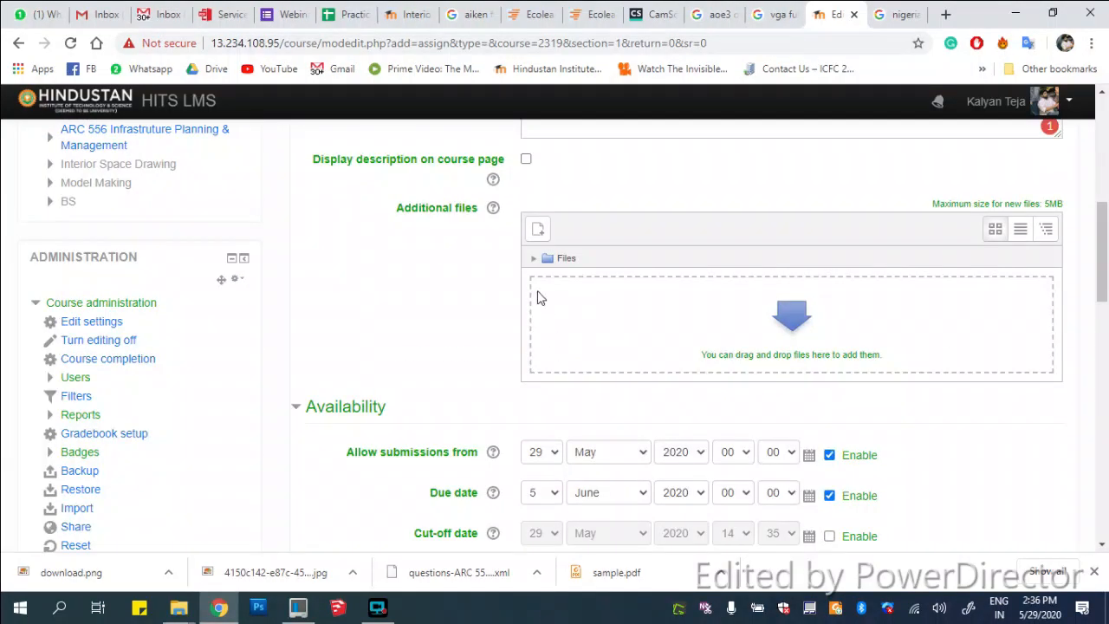
scroll(505, 282, down, 2)
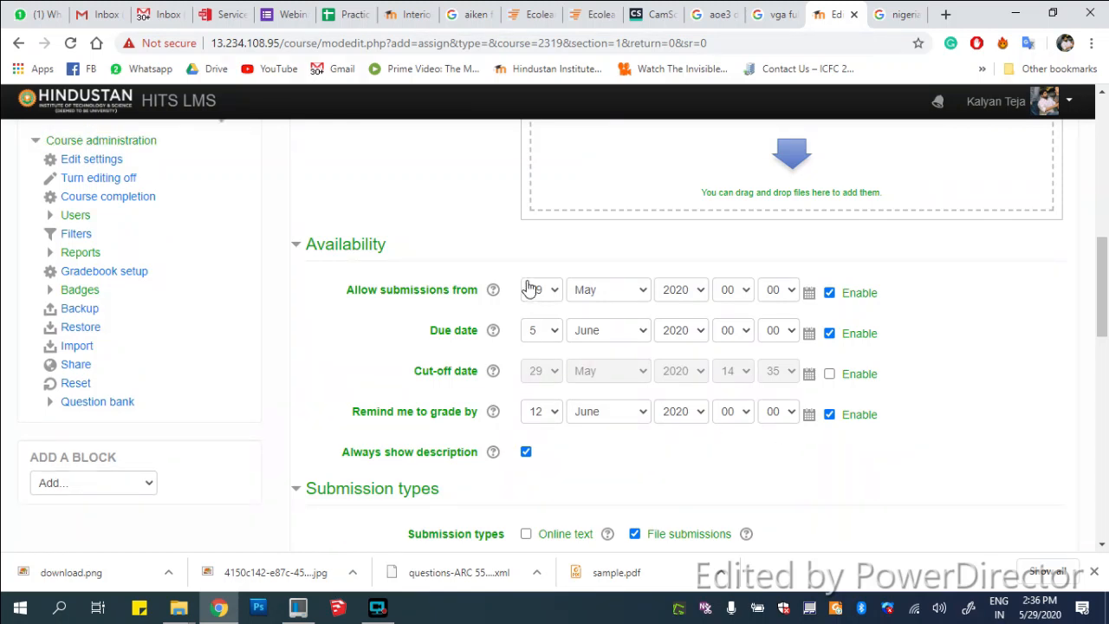
Set submissions to open at 14:30.
click(751, 297)
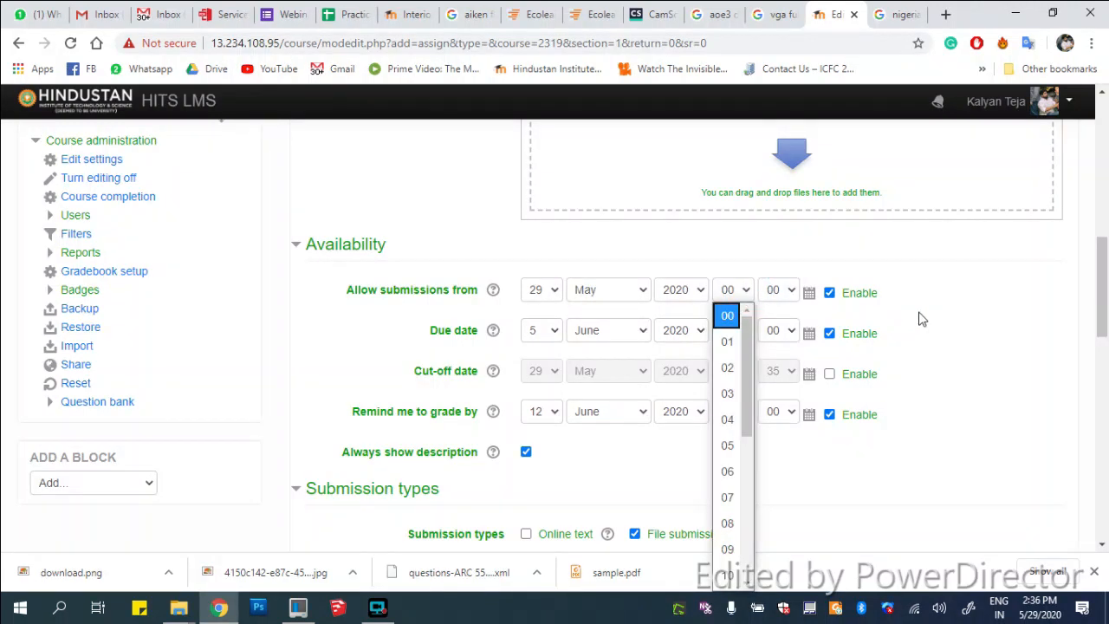
scroll(936, 386, down, 1)
click(736, 211)
scroll(739, 399, down, 3)
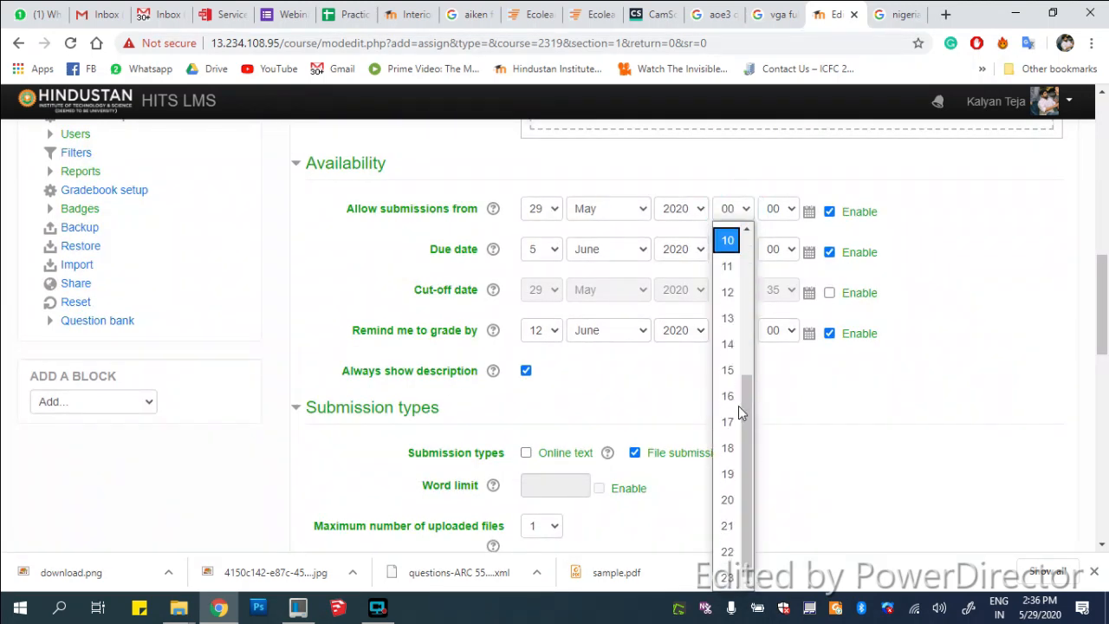
click(727, 344)
click(777, 209)
scroll(775, 416, down, 4)
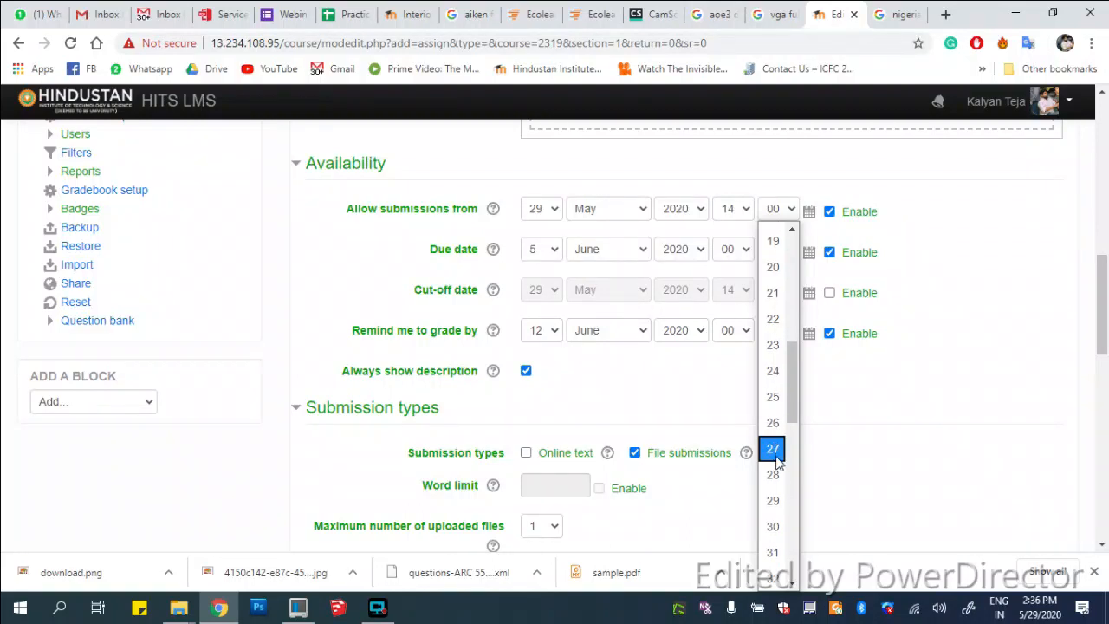
click(774, 527)
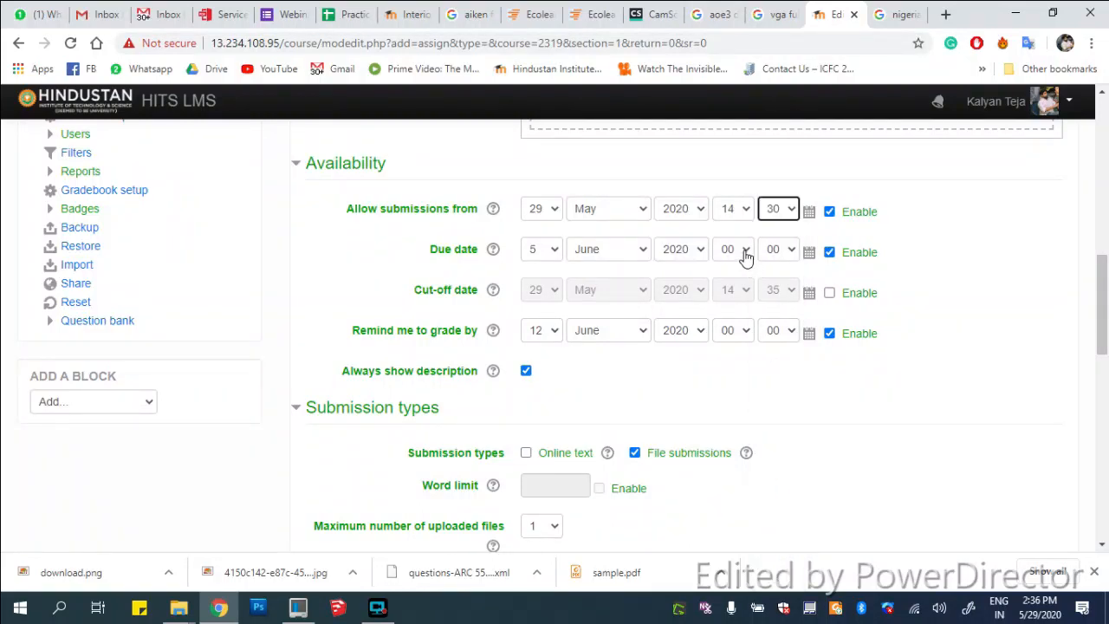
Set the assignment's due time to 16:30.
click(746, 251)
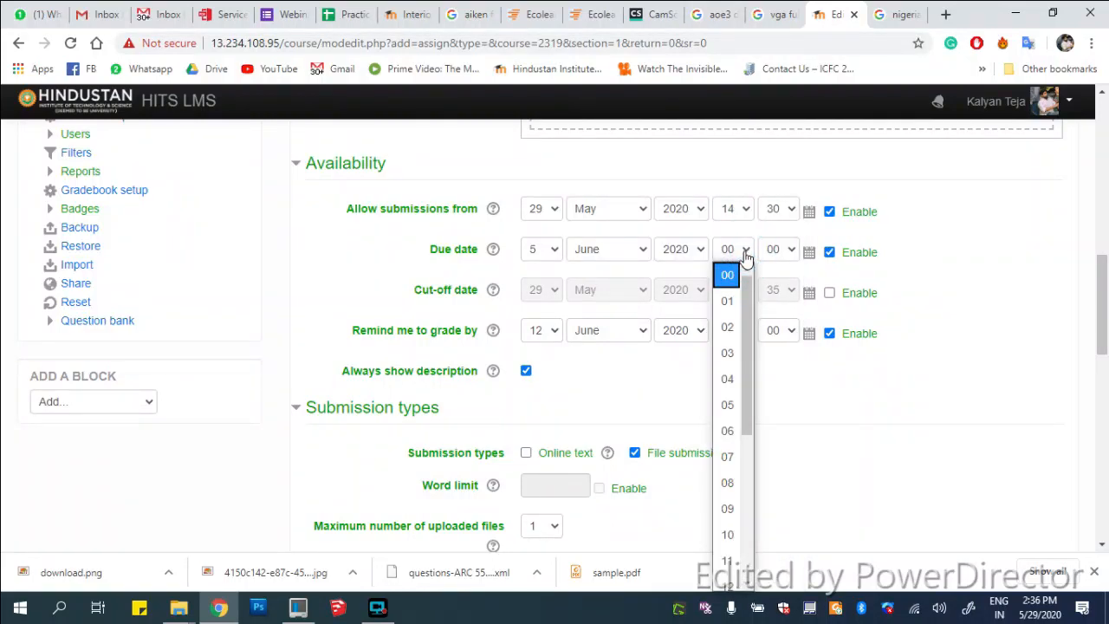
scroll(734, 338, down, 2)
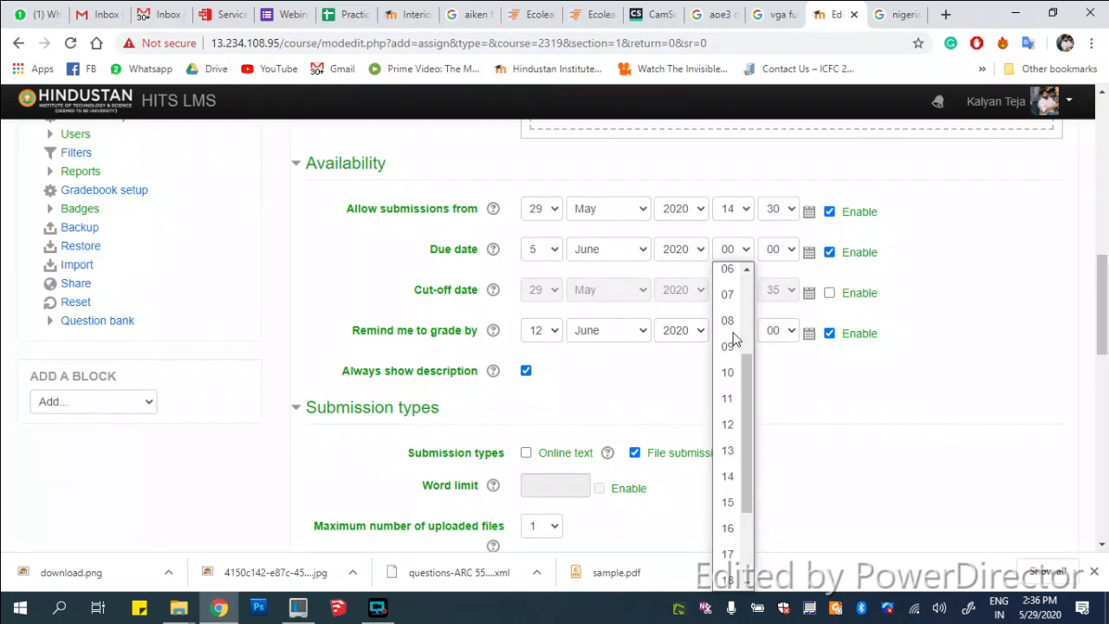
scroll(734, 337, up, 2)
scroll(734, 338, down, 2)
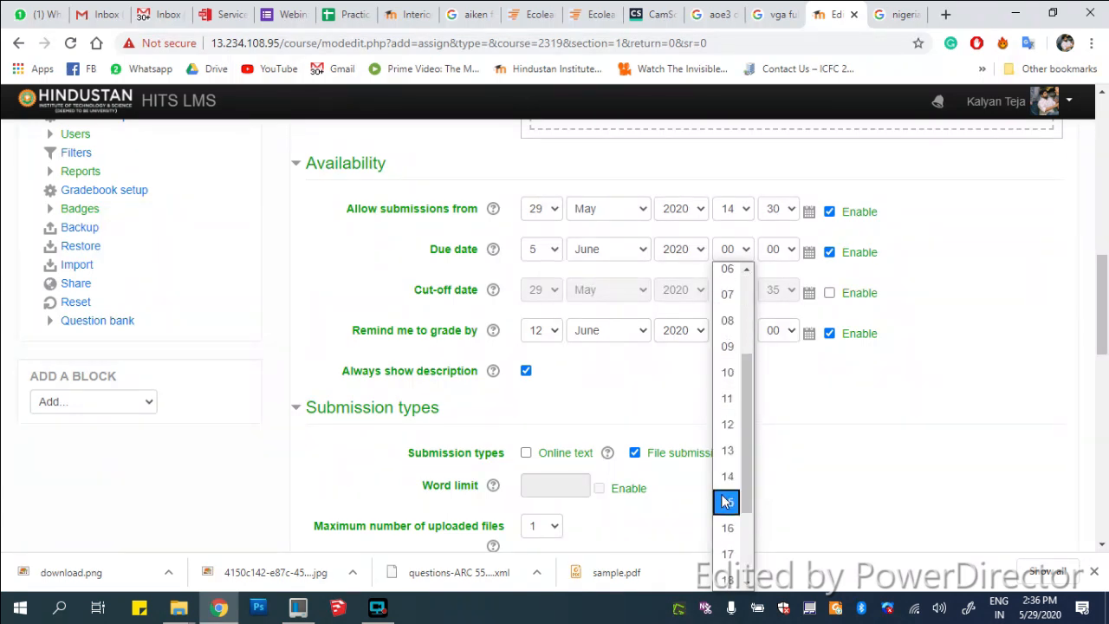
click(727, 526)
click(773, 250)
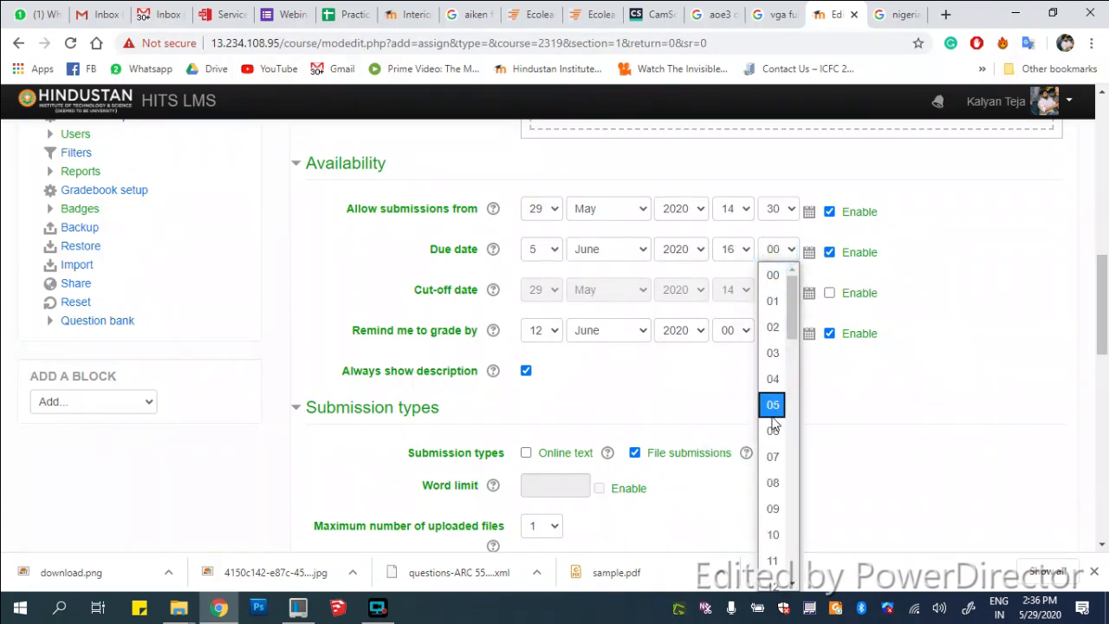
scroll(774, 408, down, 4)
scroll(774, 468, down, 2)
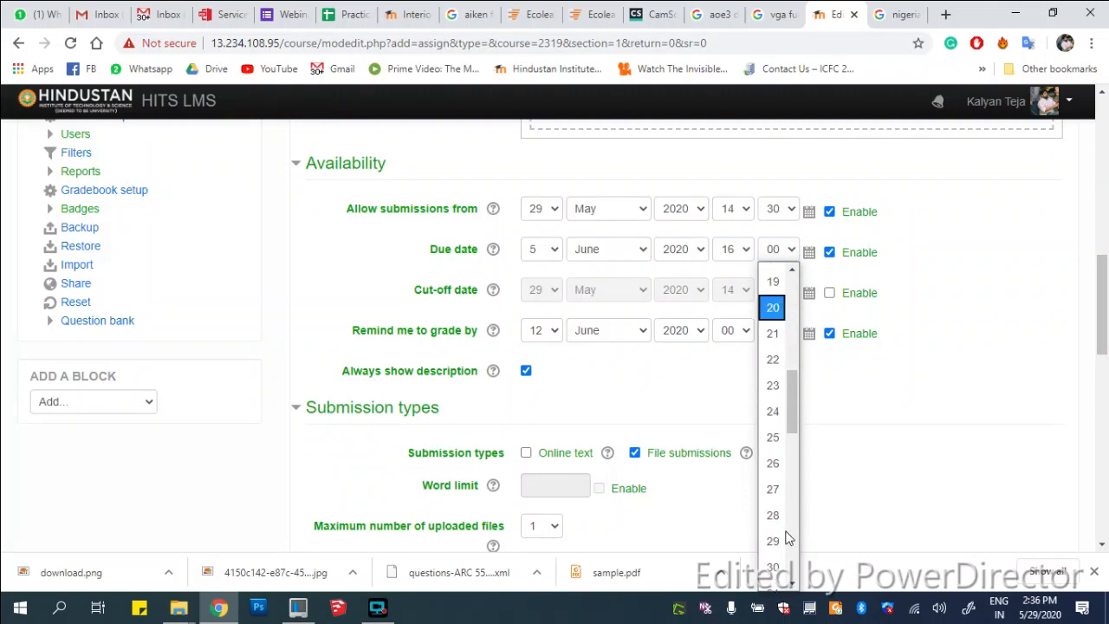
click(773, 566)
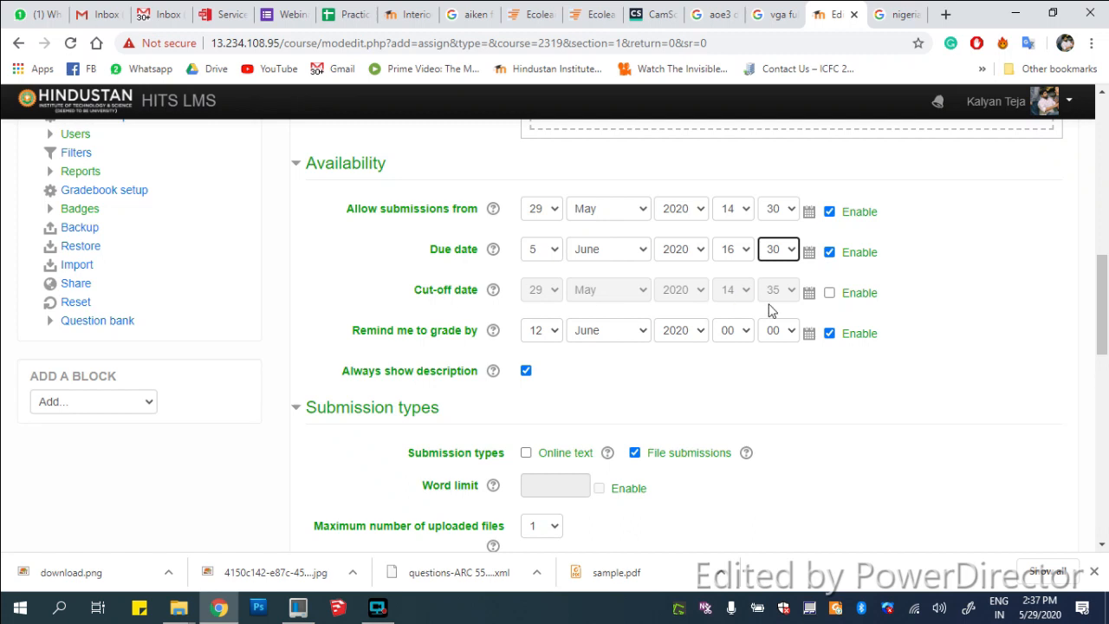
Make 29 May 2020 the due date, leaving the cut-off date disabled.
click(830, 294)
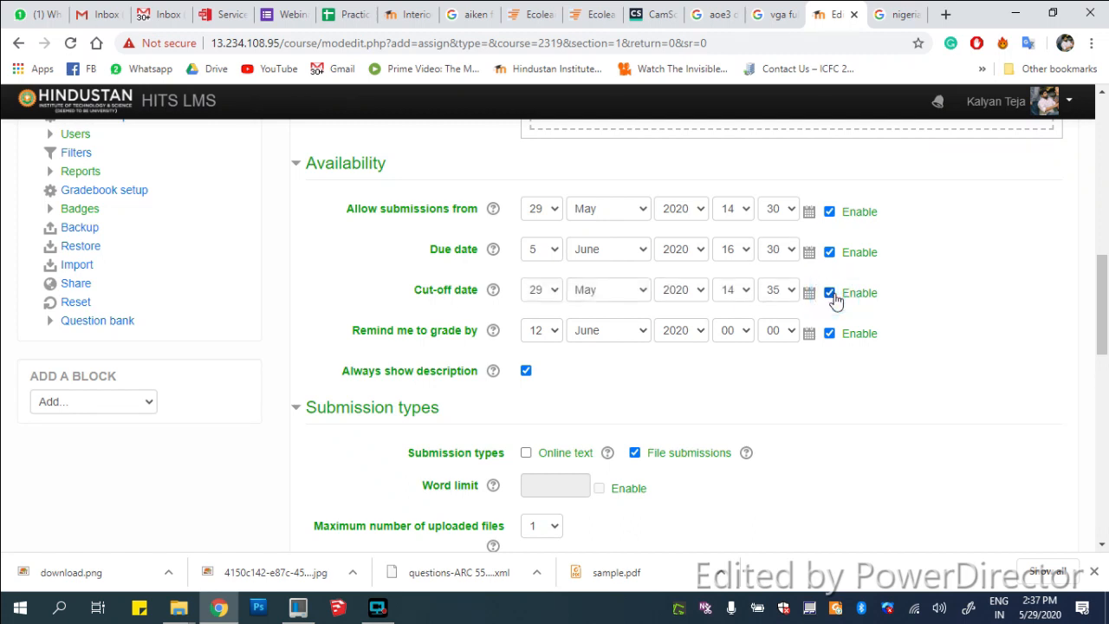
click(830, 295)
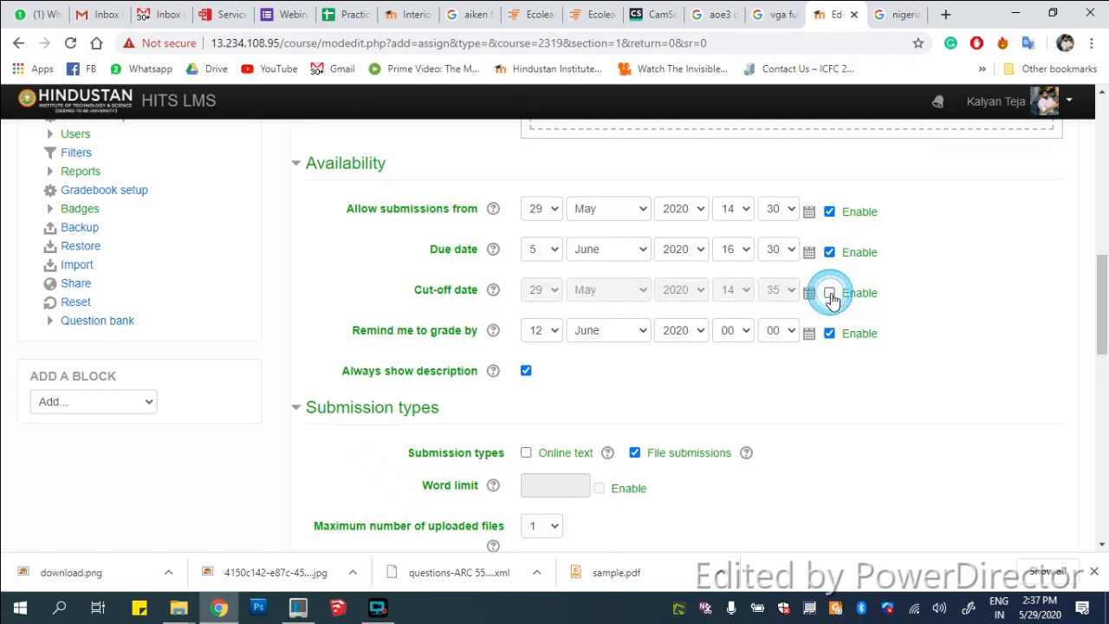
click(809, 251)
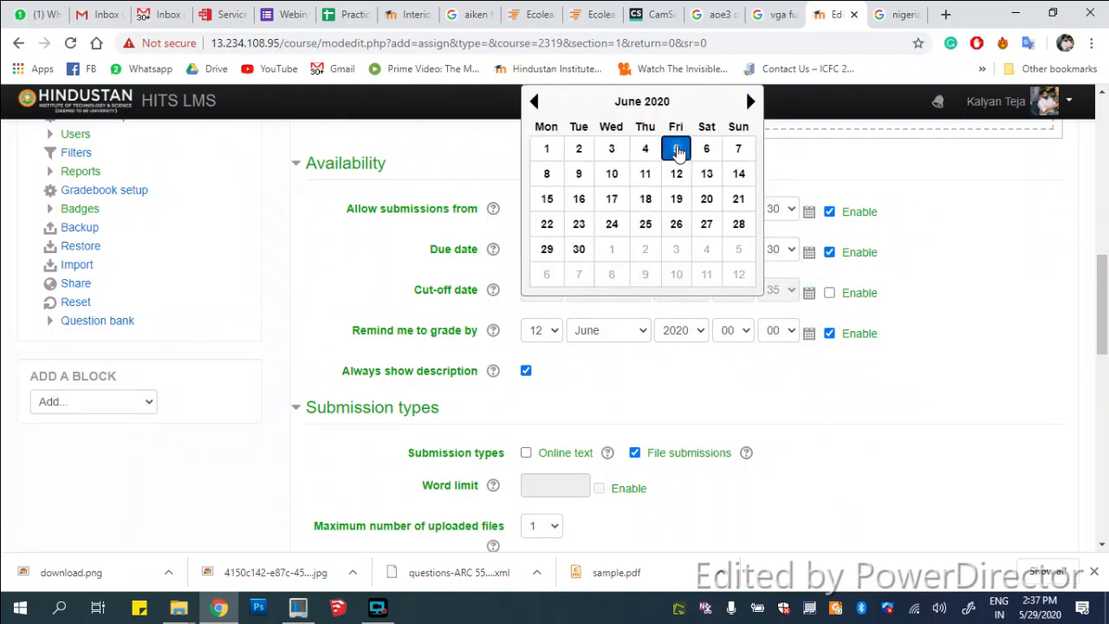
click(533, 104)
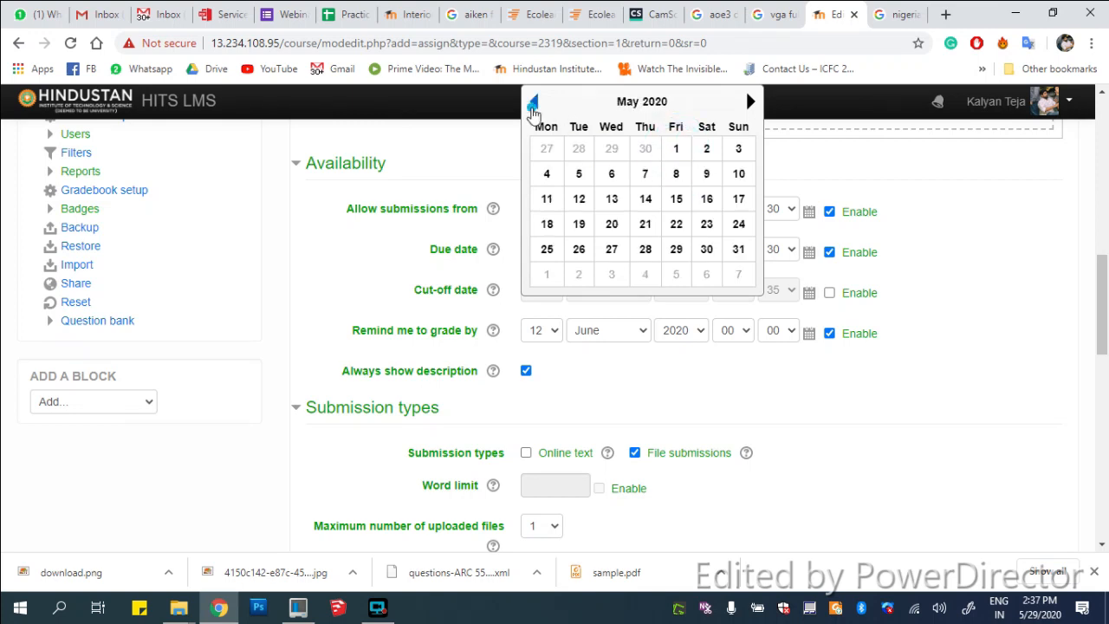
click(676, 248)
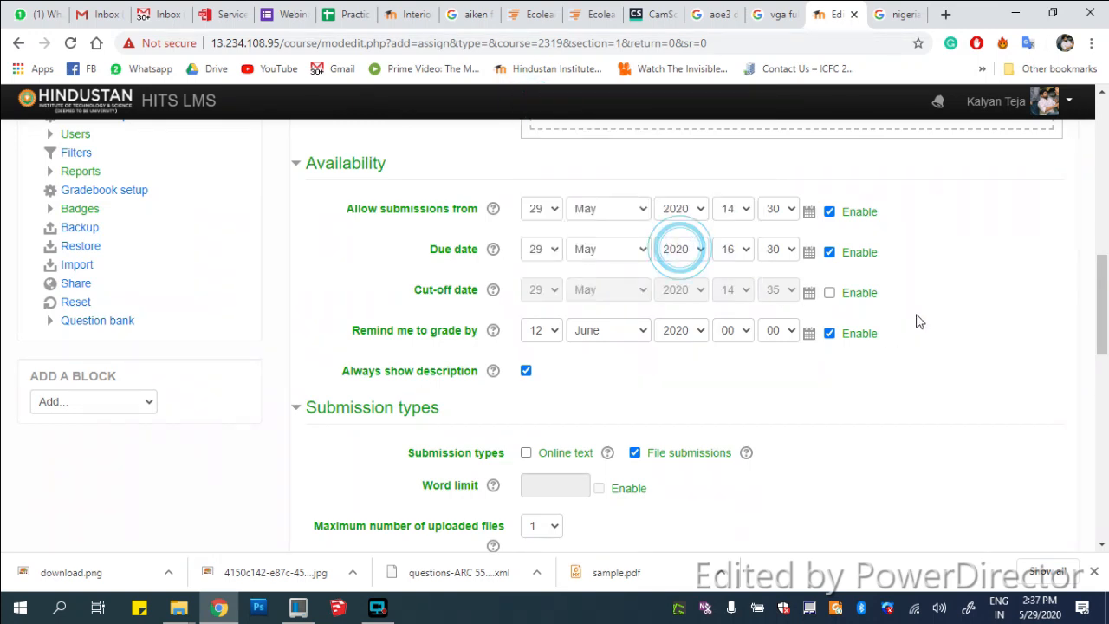
scroll(488, 398, down, 2)
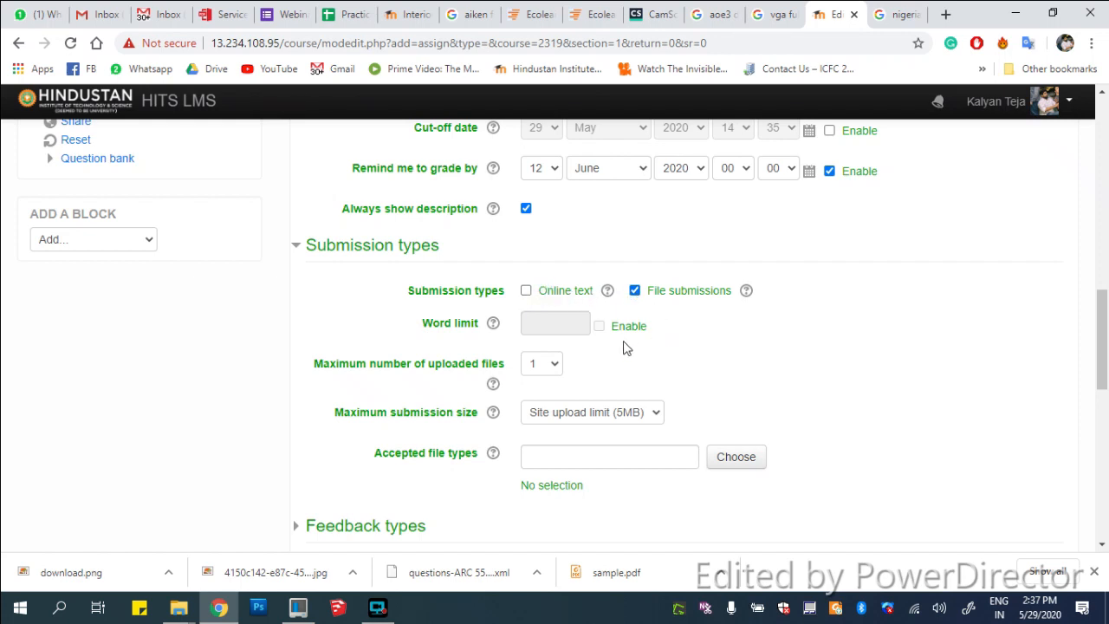
Keep the maximum uploaded files at 1 and cap the submission size at 5MB.
scroll(381, 387, down, 1)
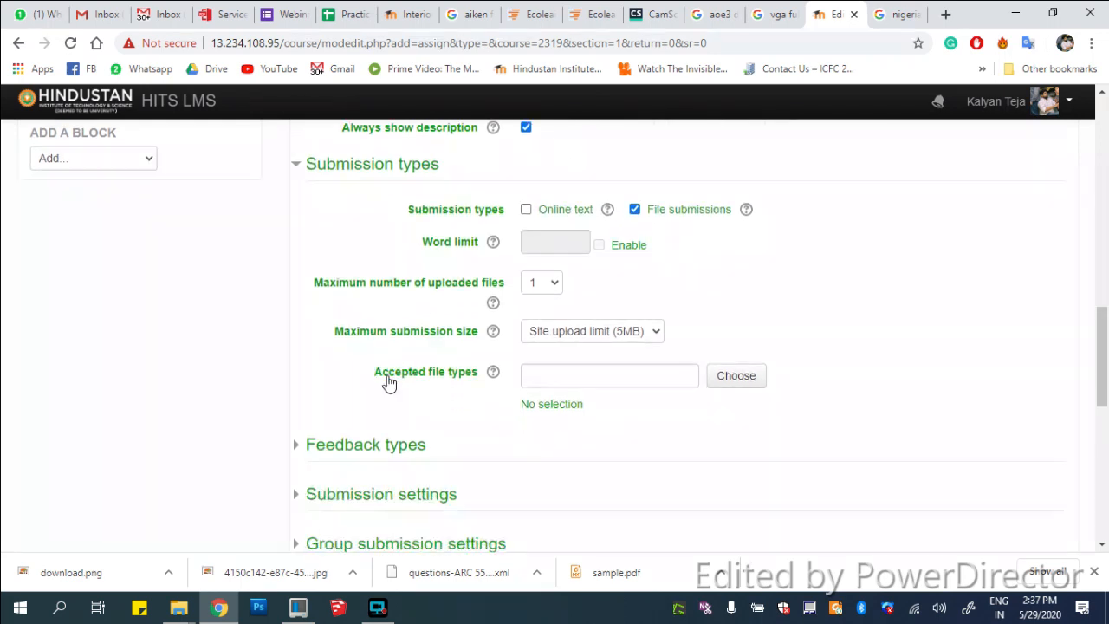
click(559, 286)
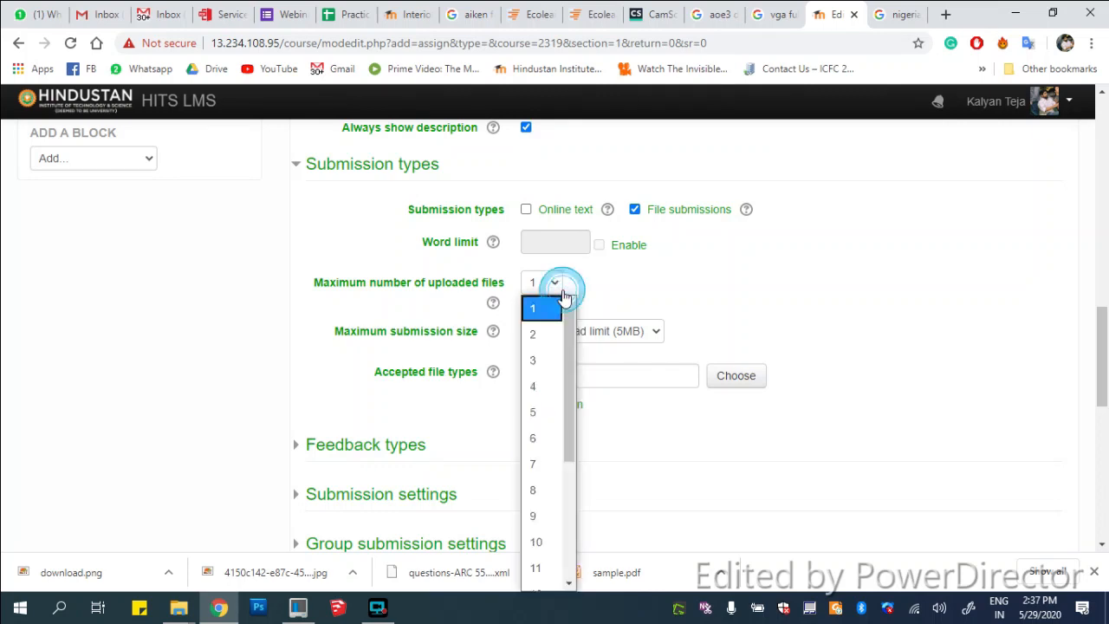
scroll(542, 347, down, 3)
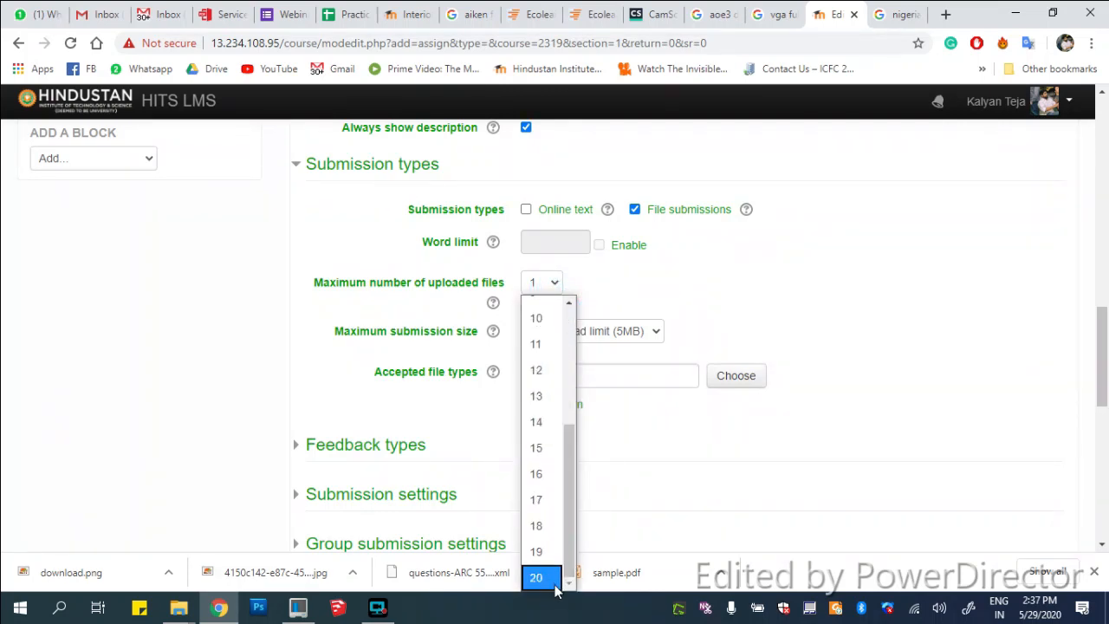
scroll(553, 416, up, 3)
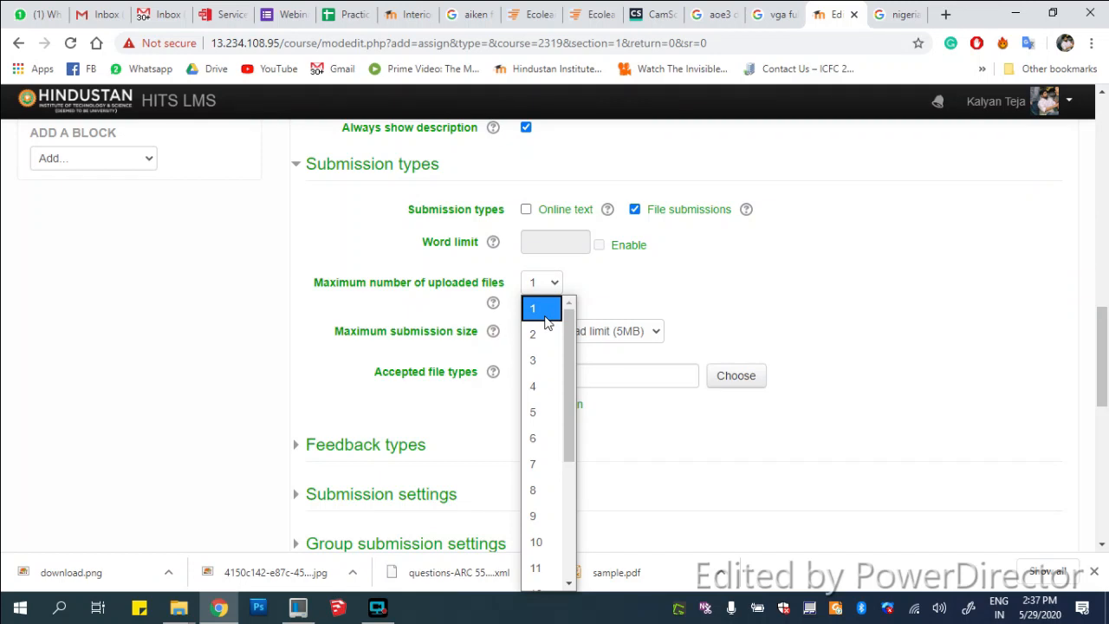
click(546, 322)
click(608, 332)
click(611, 338)
click(611, 338)
click(572, 388)
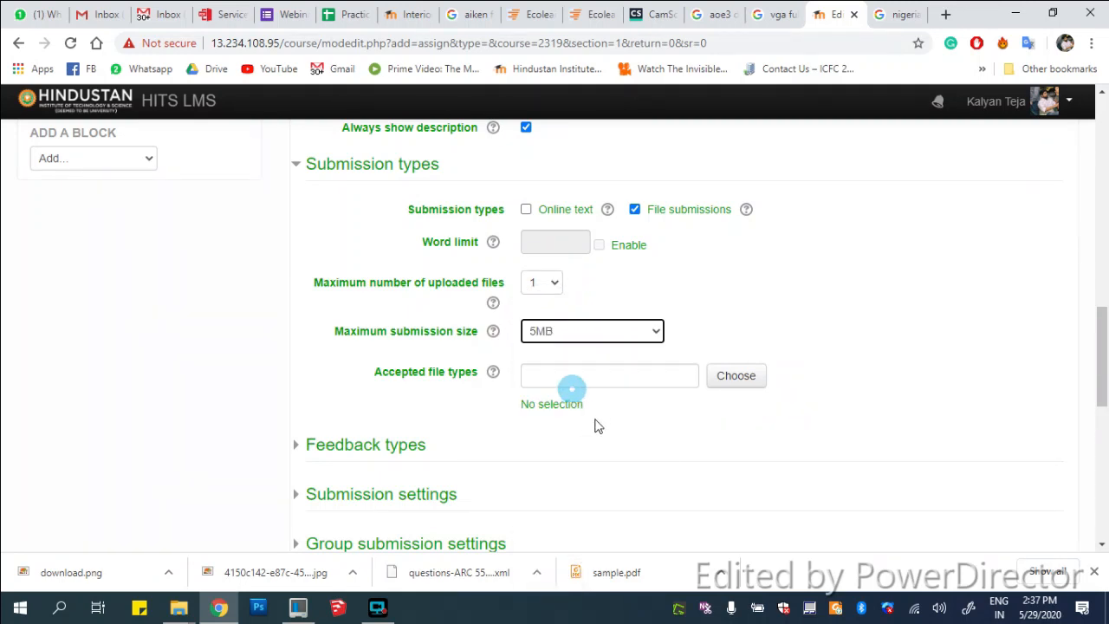
click(634, 379)
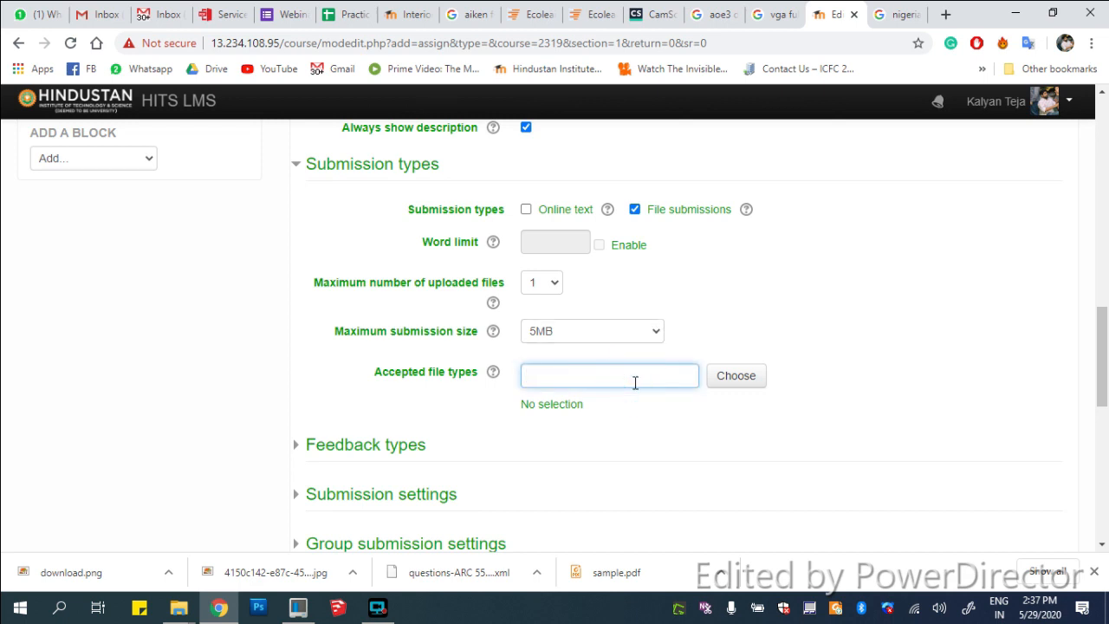
Set the accepted file types to Document files and PDF document (.pdf).
click(718, 376)
scroll(388, 382, down, 1)
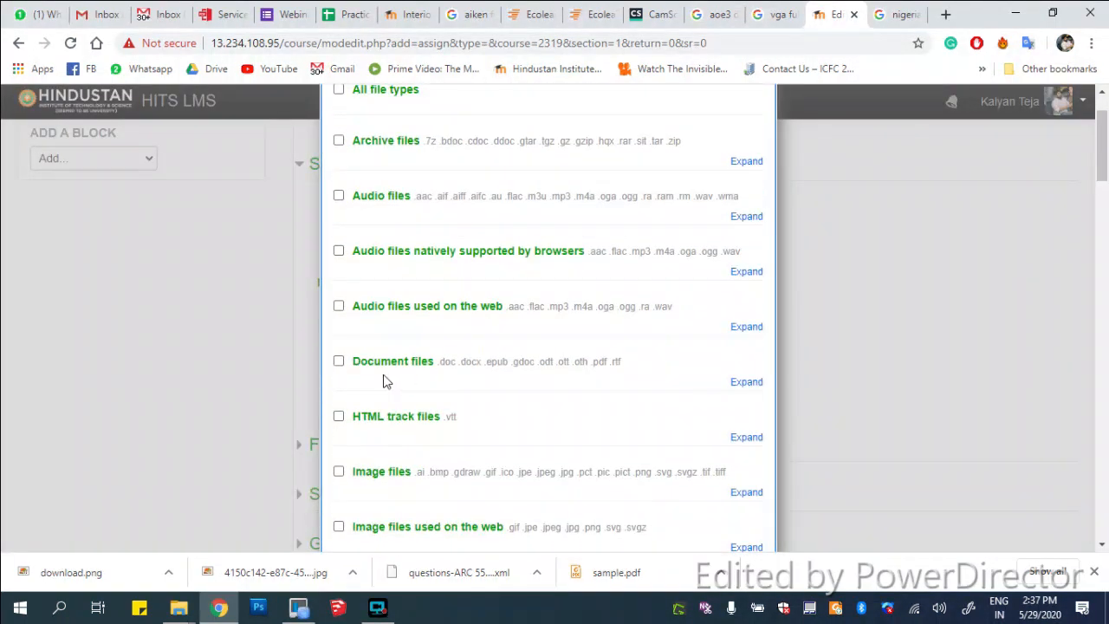
click(351, 372)
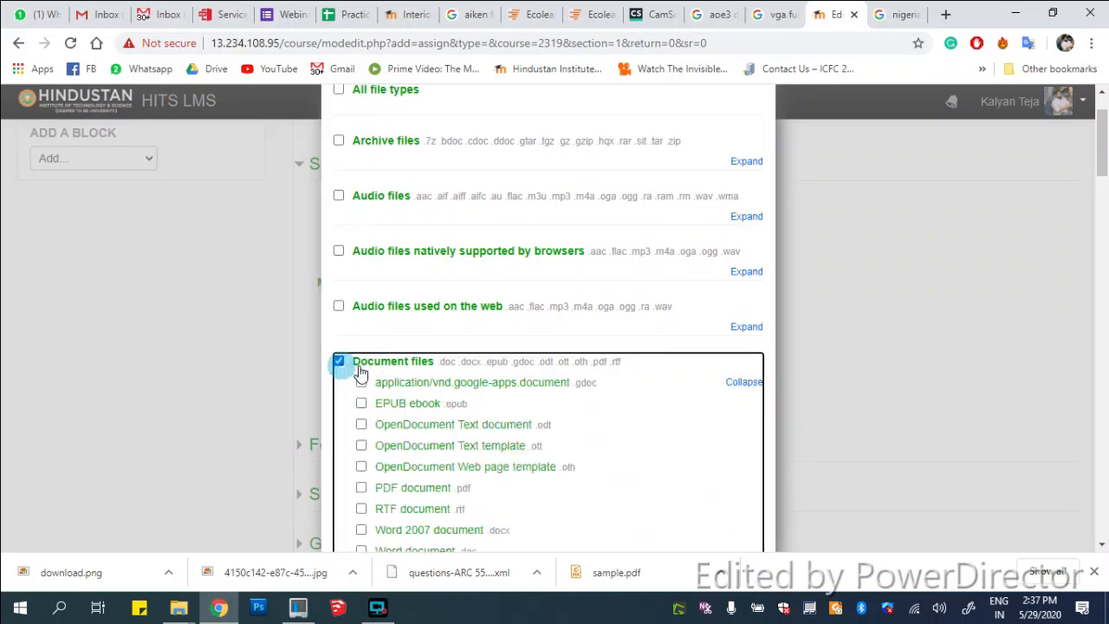
scroll(604, 366, down, 1)
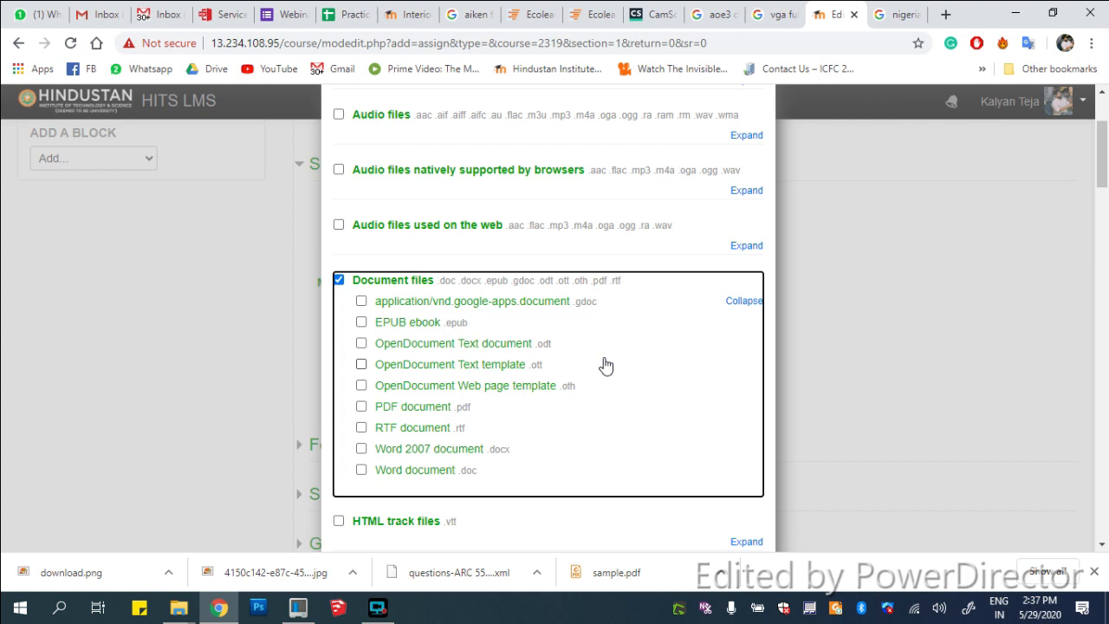
click(362, 409)
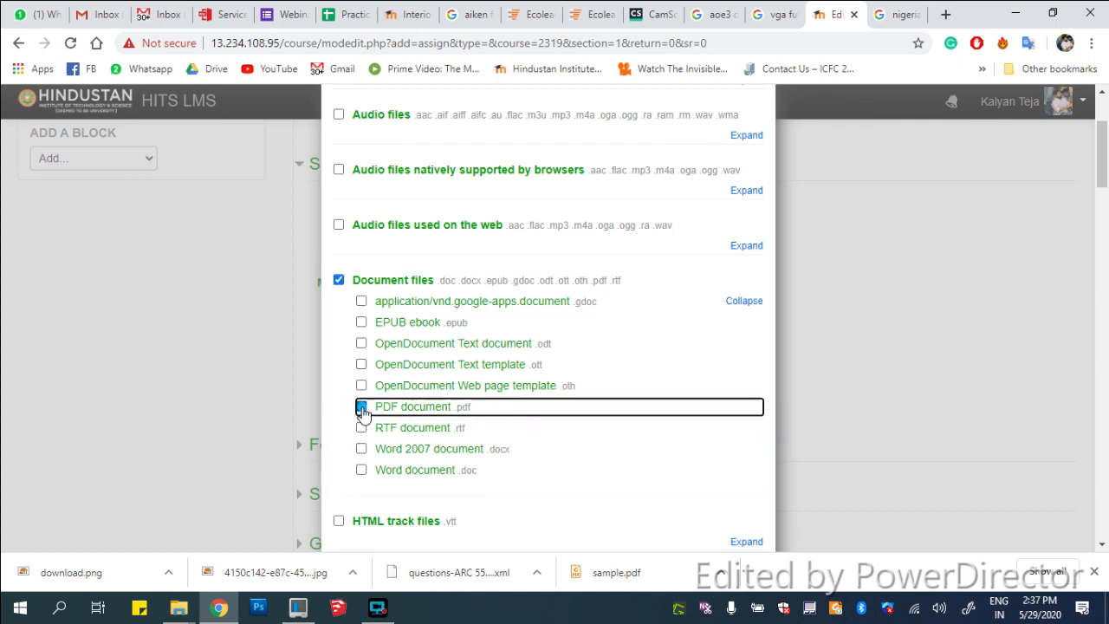
click(362, 408)
scroll(517, 384, down, 4)
scroll(518, 389, up, 2)
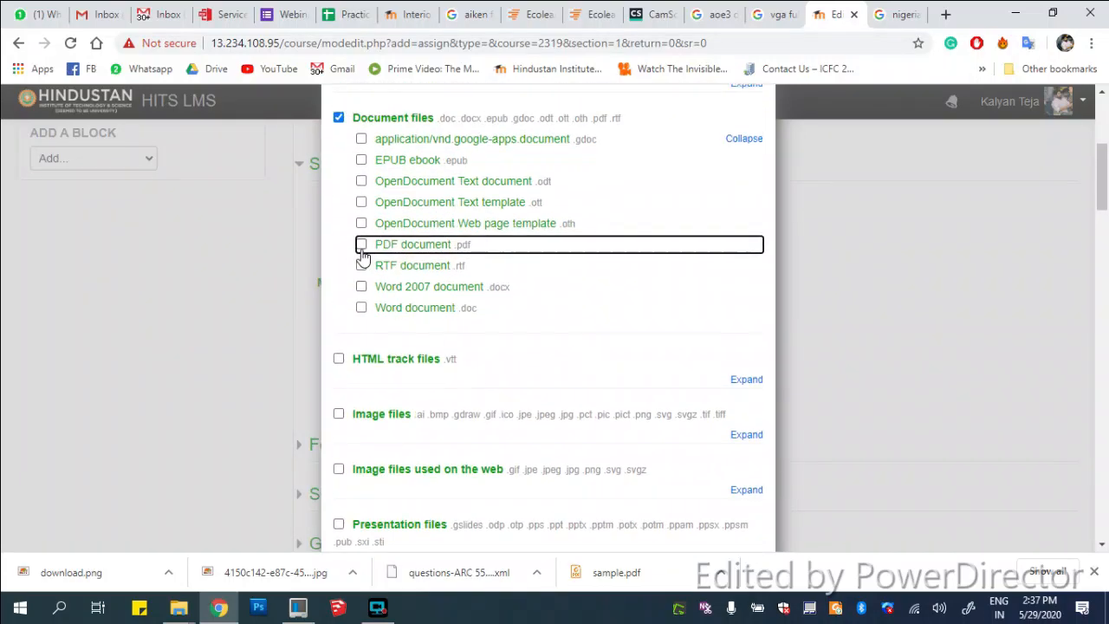
click(361, 246)
scroll(525, 321, down, 8)
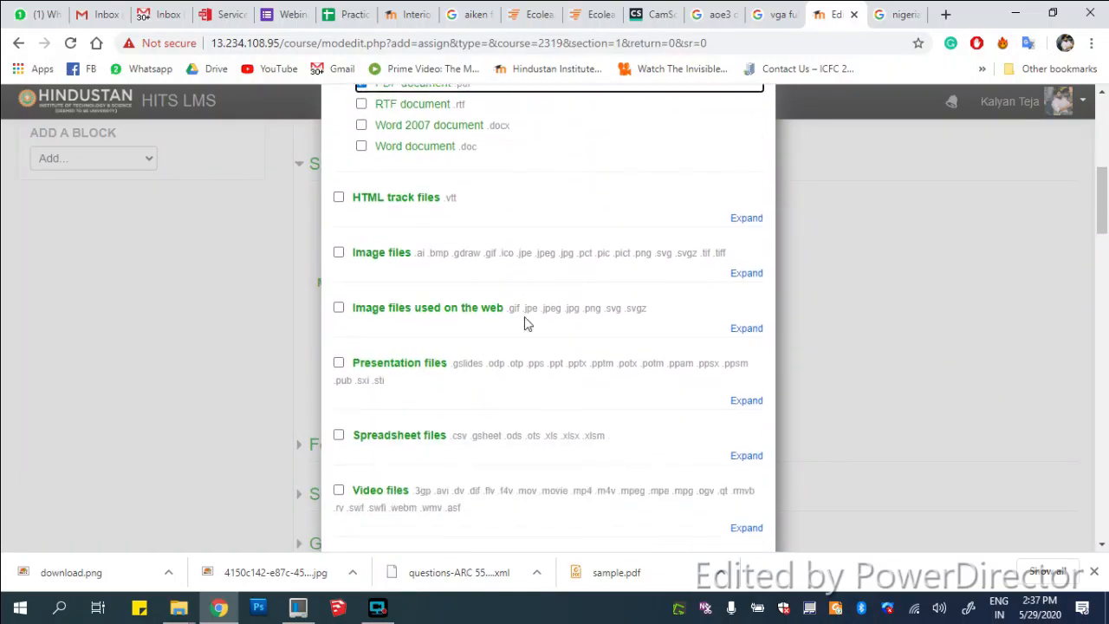
scroll(524, 322, down, 15)
click(496, 509)
scroll(220, 388, down, 3)
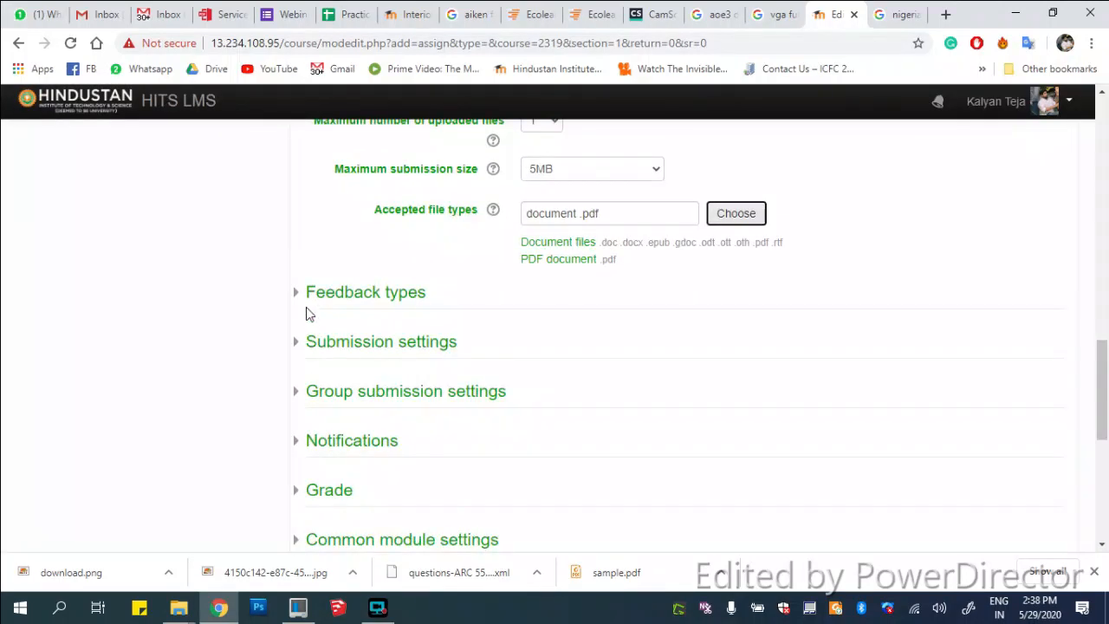
Turn off feedback comments while keeping PDF annotation feedback enabled.
click(298, 299)
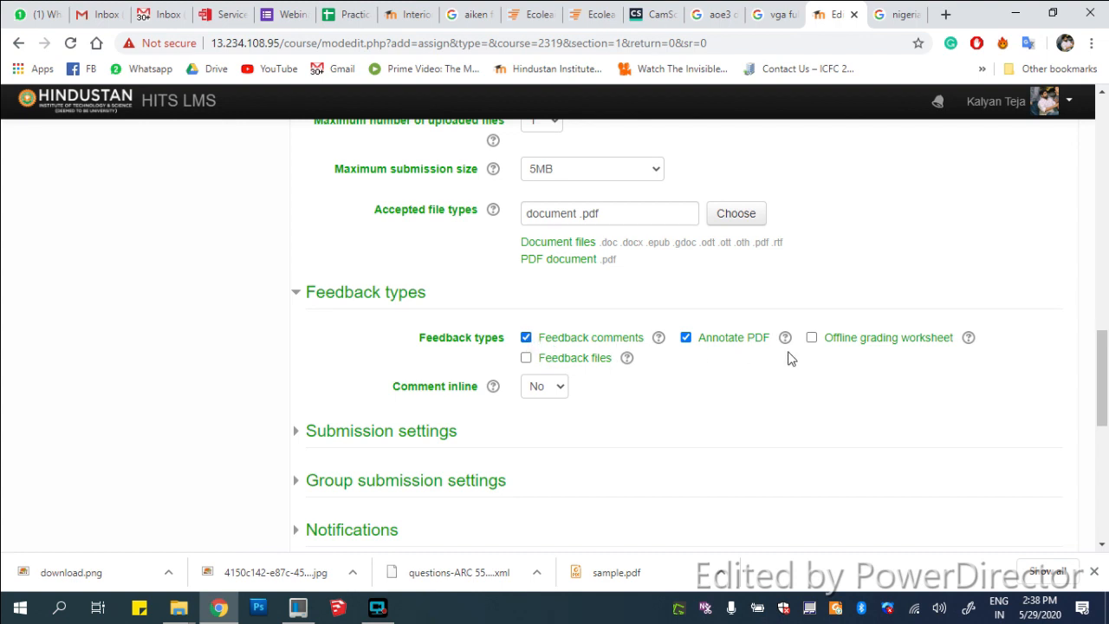
click(543, 340)
click(703, 341)
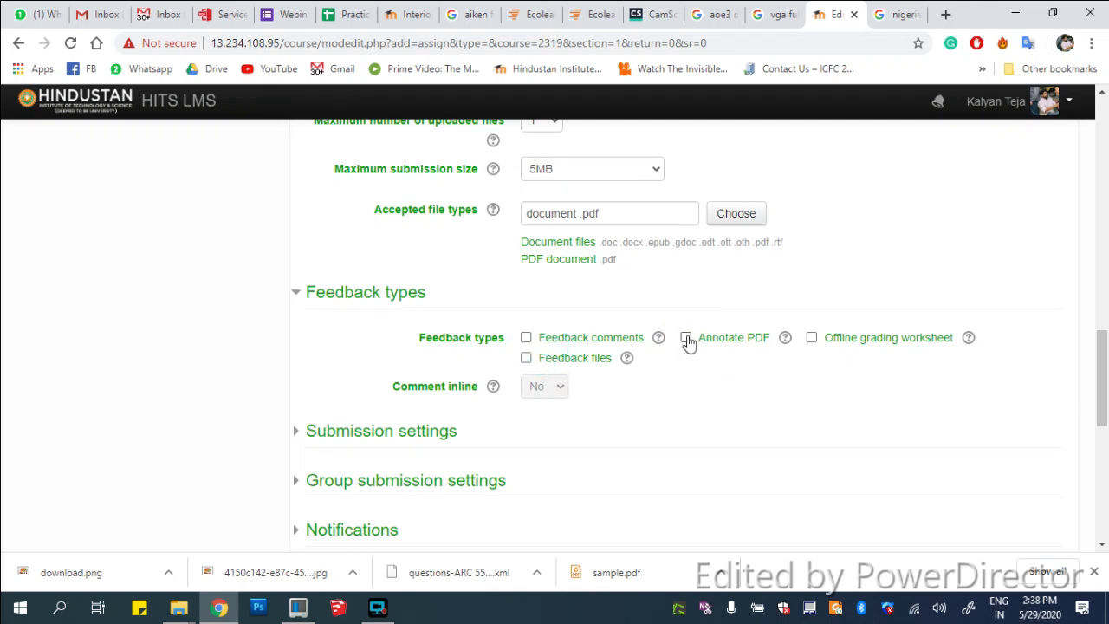
click(686, 338)
click(299, 293)
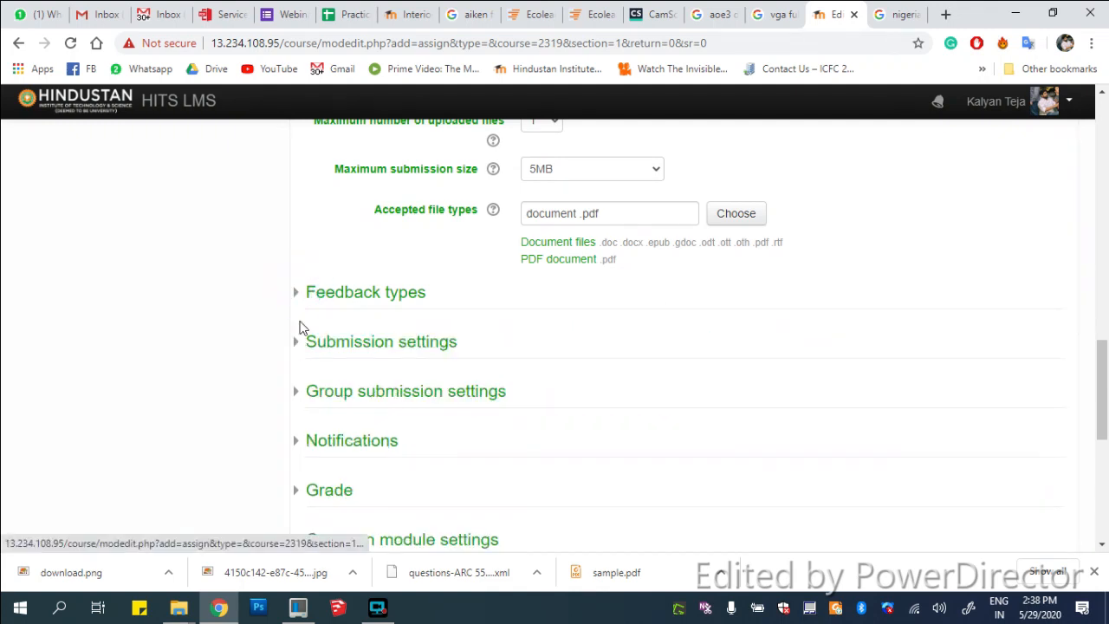
click(299, 300)
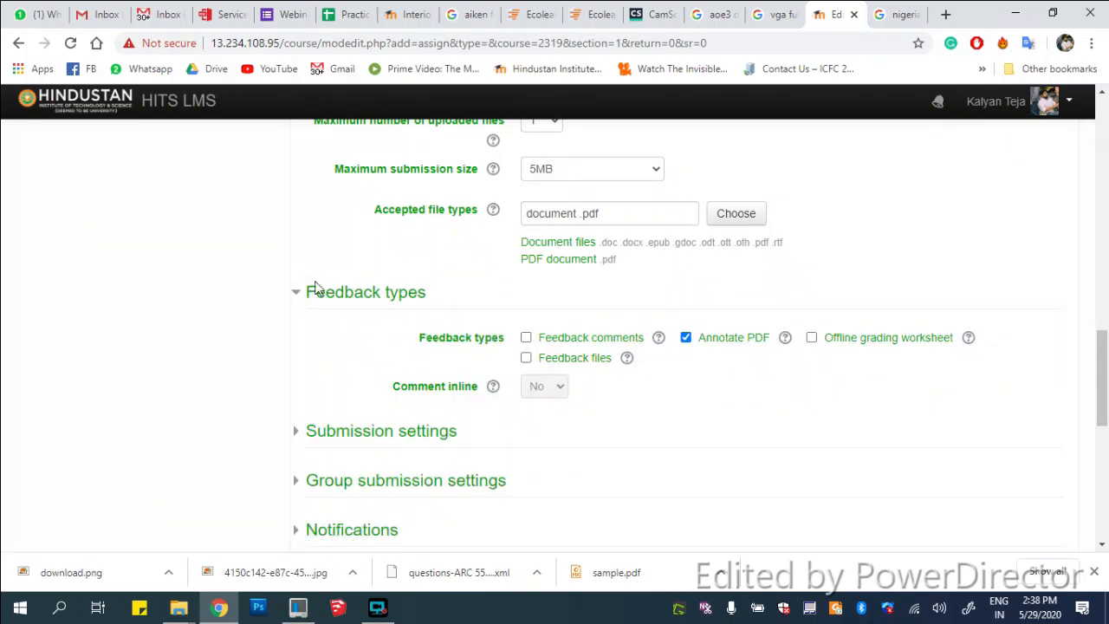
click(297, 299)
Set 'Require students to click the submit button' and 'accept the submission statement' to Yes.
click(303, 345)
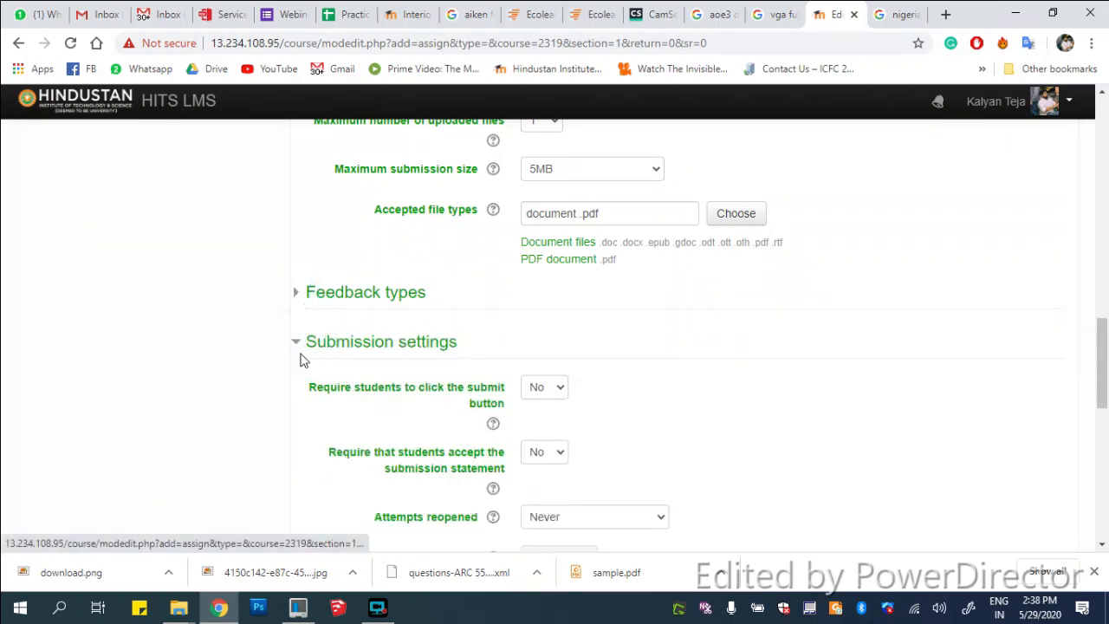
scroll(329, 351, down, 1)
click(553, 310)
click(549, 358)
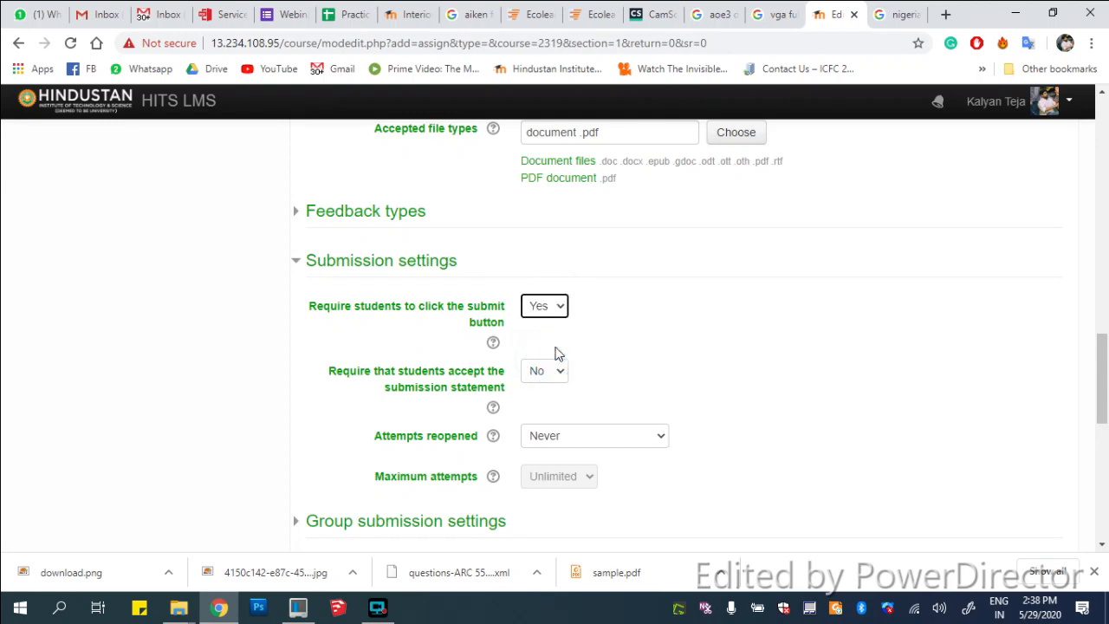
click(560, 373)
click(558, 420)
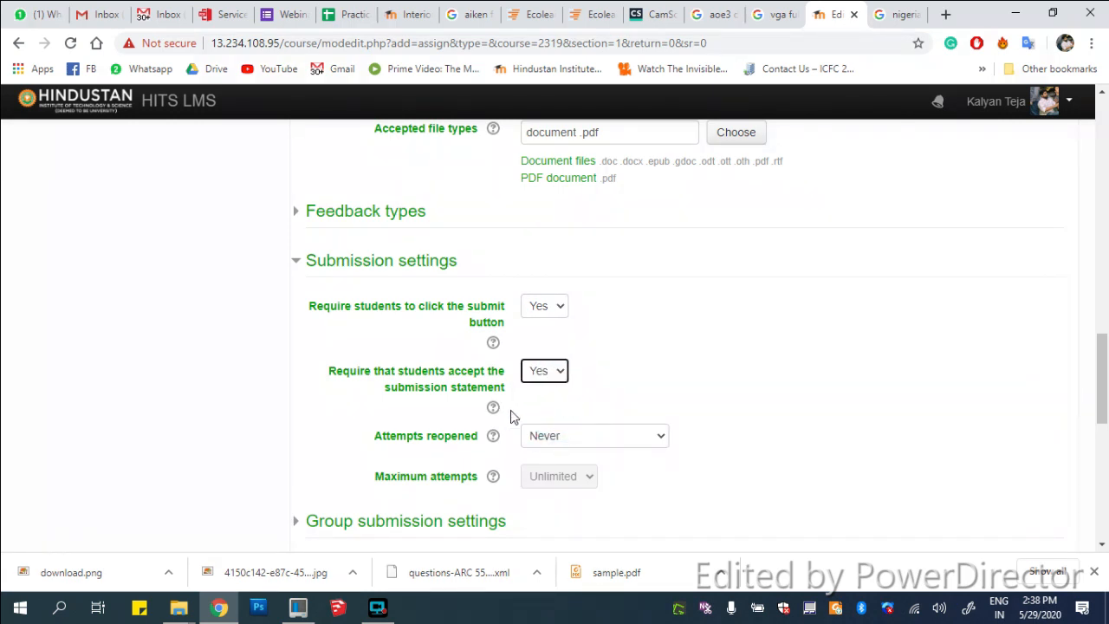
click(591, 454)
scroll(598, 438, down, 1)
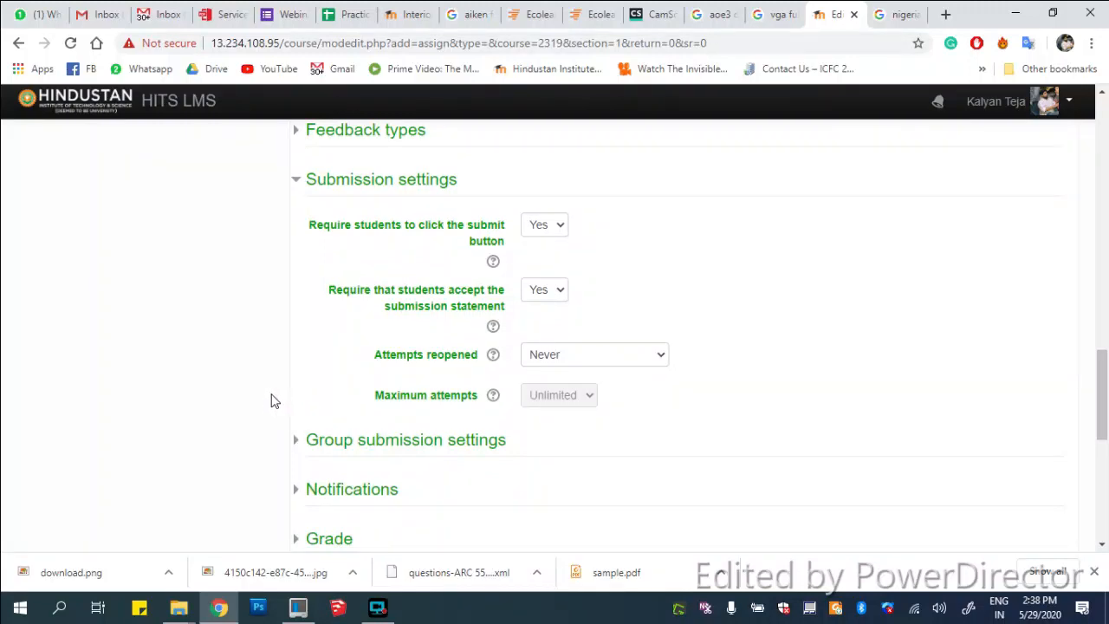
scroll(321, 340, down, 2)
Set the grade type to Point with a maximum grade of 20.
click(297, 279)
click(297, 281)
scroll(297, 326, down, 1)
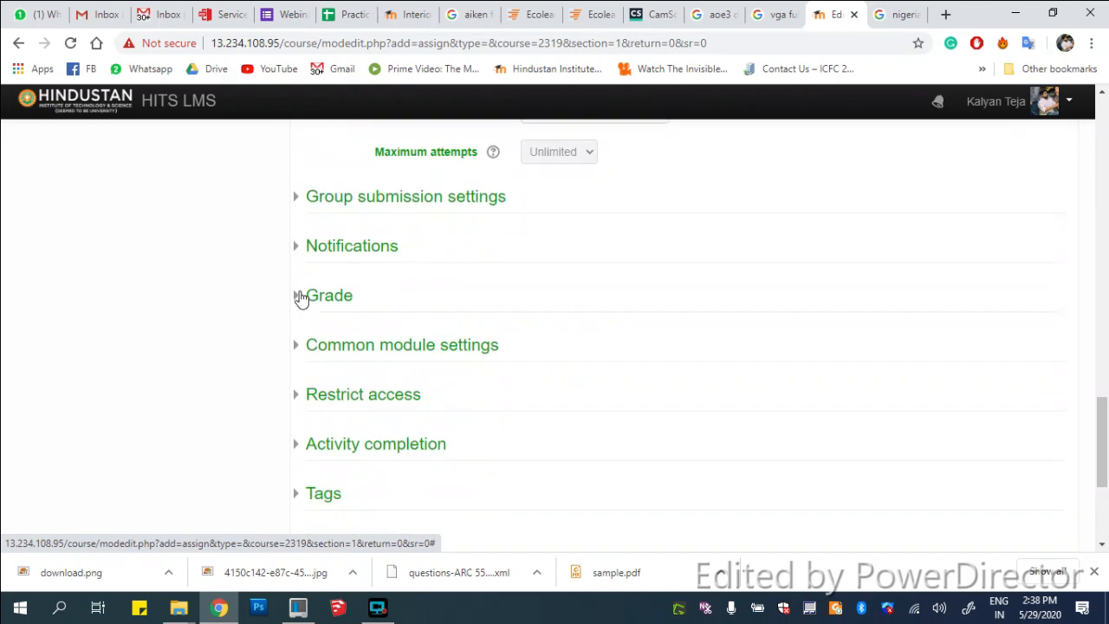
click(299, 295)
click(583, 342)
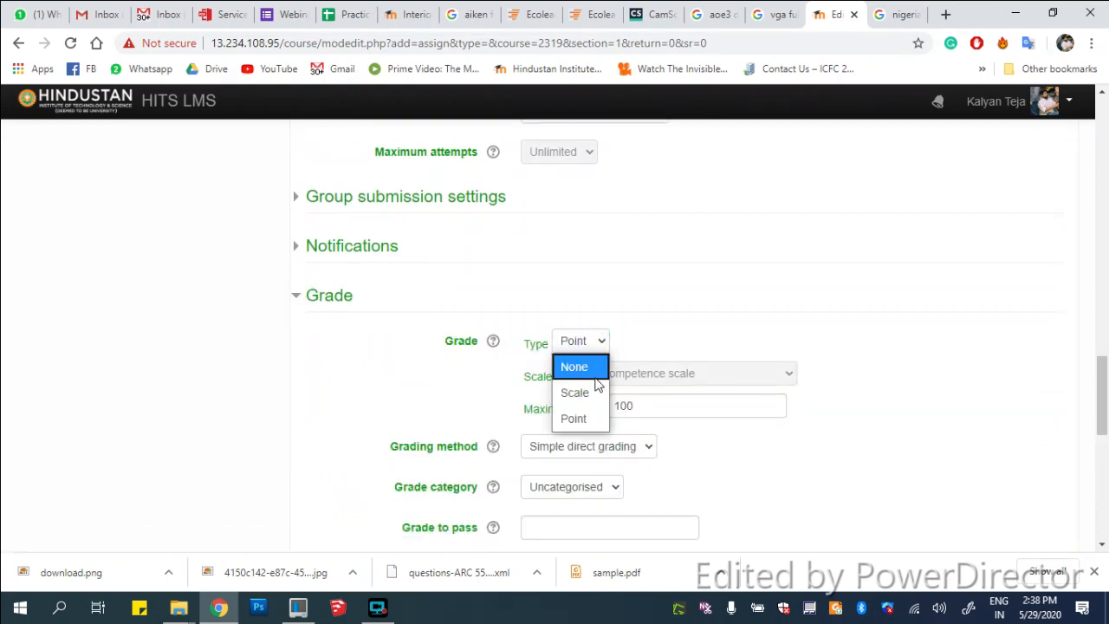
click(589, 366)
click(641, 407)
click(576, 342)
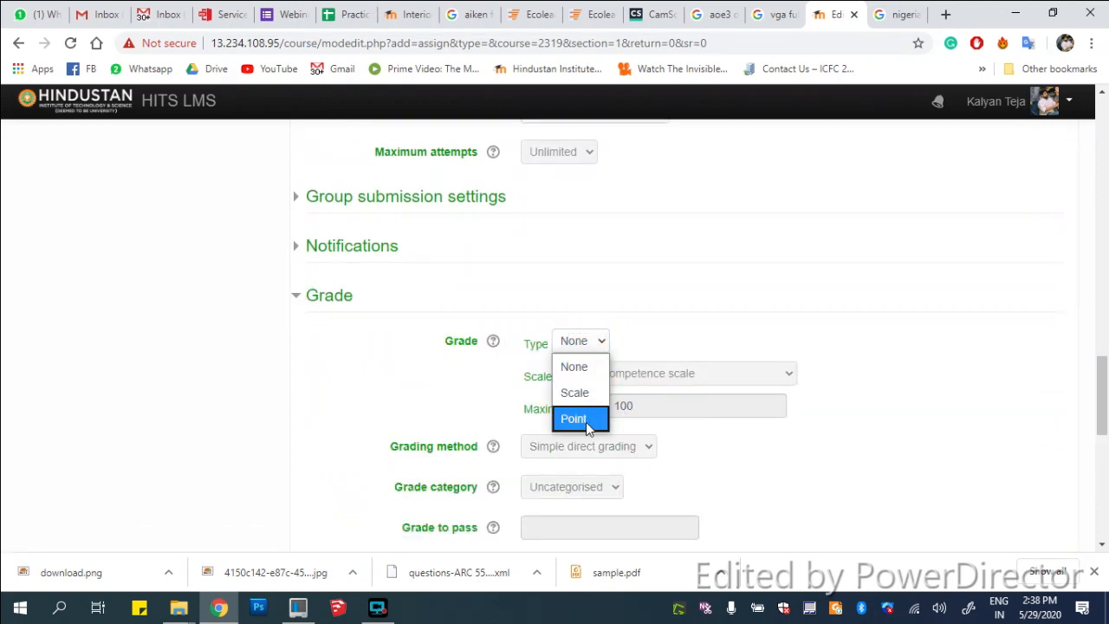
click(572, 418)
double_click(629, 408)
text(20)
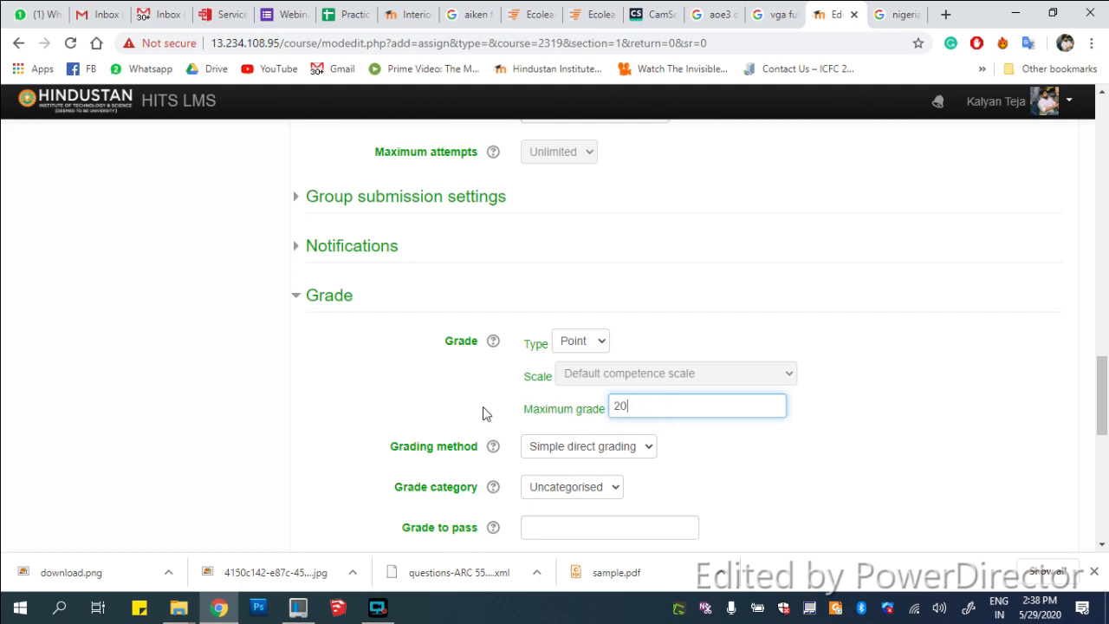
Keep the grade category as Uncategorised and save and display the assignment.
scroll(483, 414, down, 4)
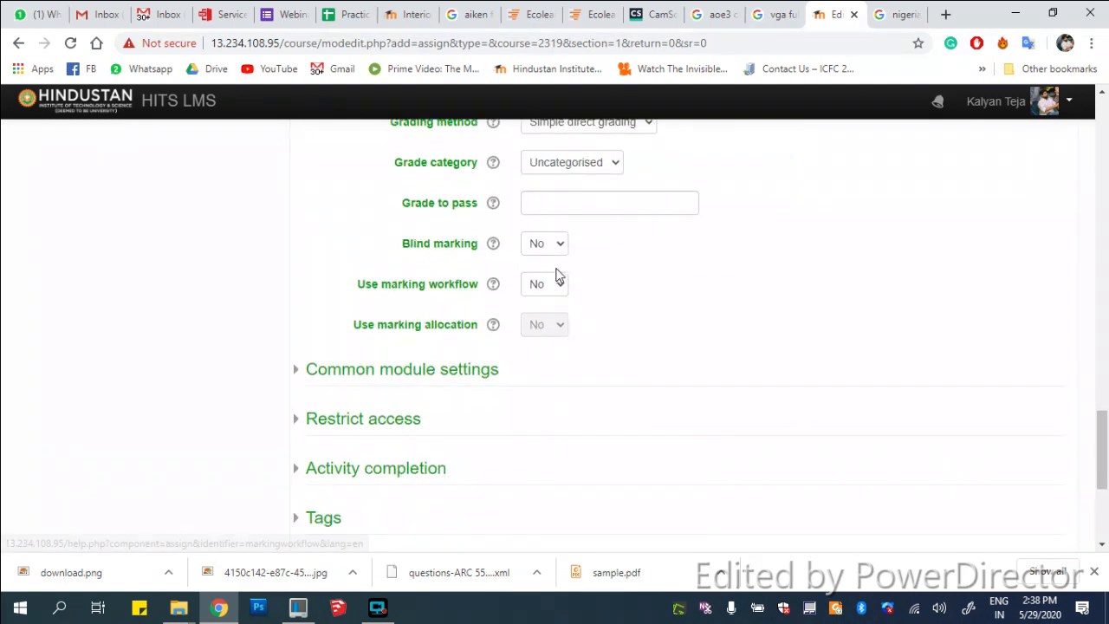
click(589, 176)
click(780, 237)
scroll(225, 325, down, 2)
scroll(309, 333, down, 1)
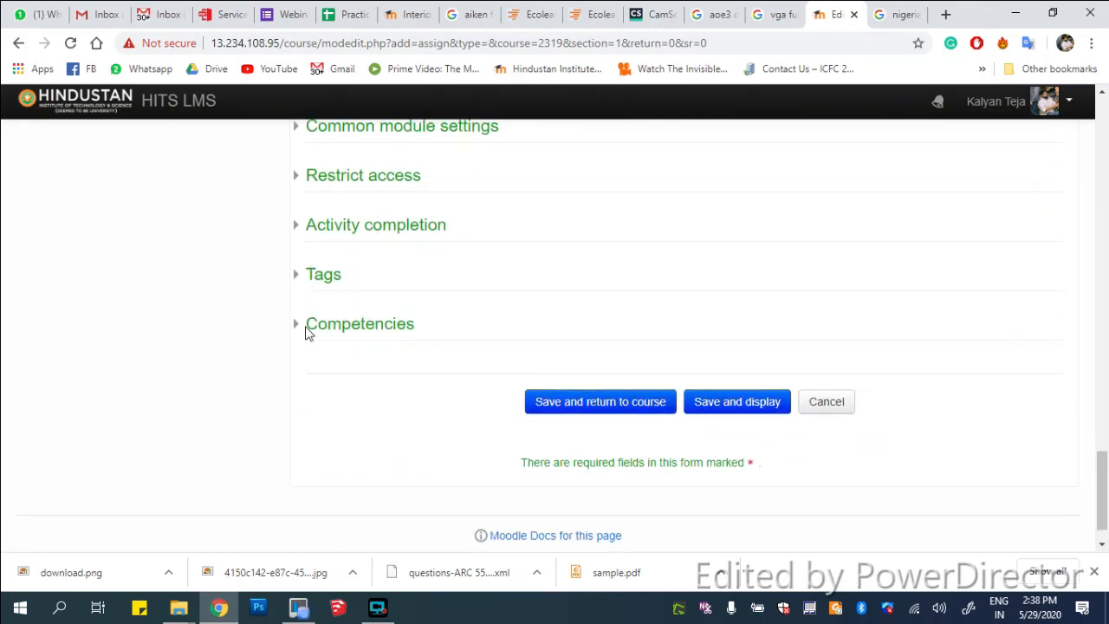
click(716, 416)
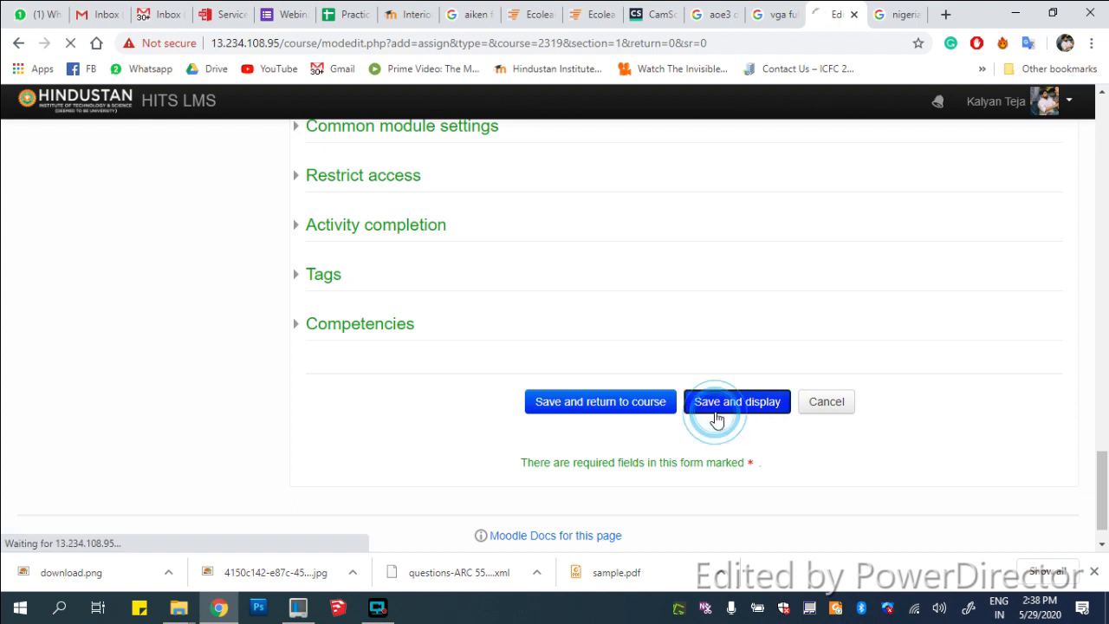
Return to End Semester Exam, now listing both exam quizzes and UPLOAD PART C.
scroll(545, 266, down, 2)
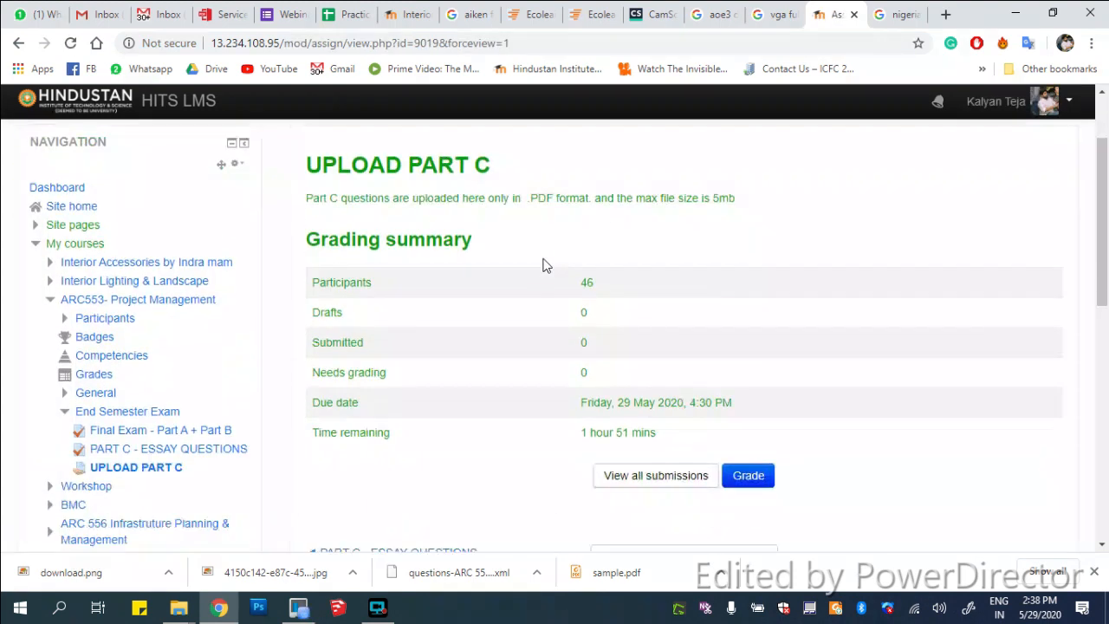
click(108, 360)
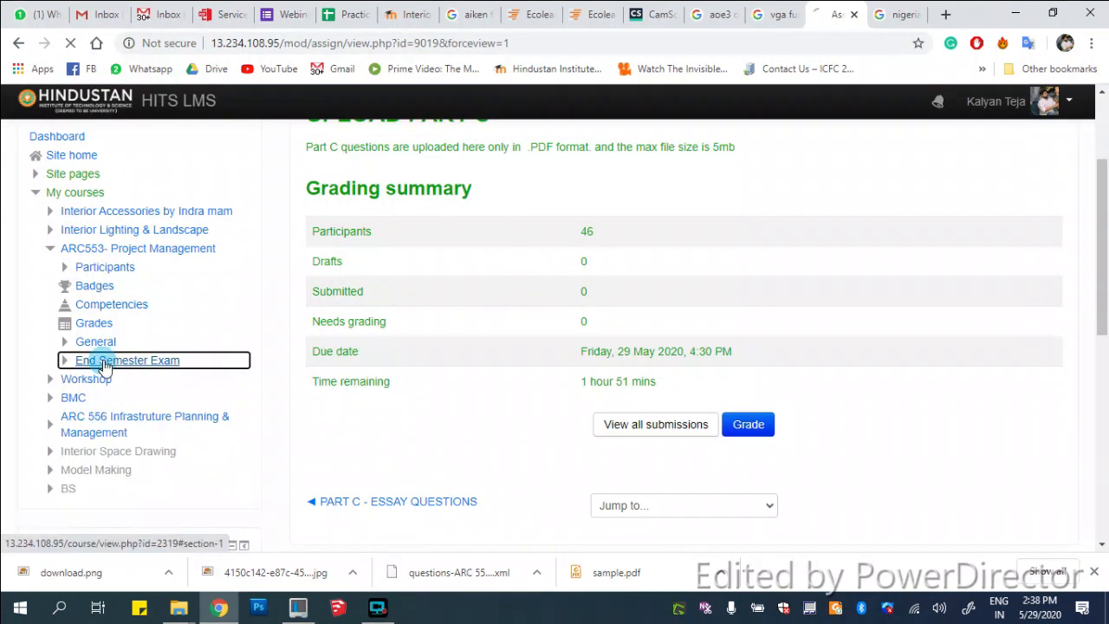
scroll(431, 260, up, 2)
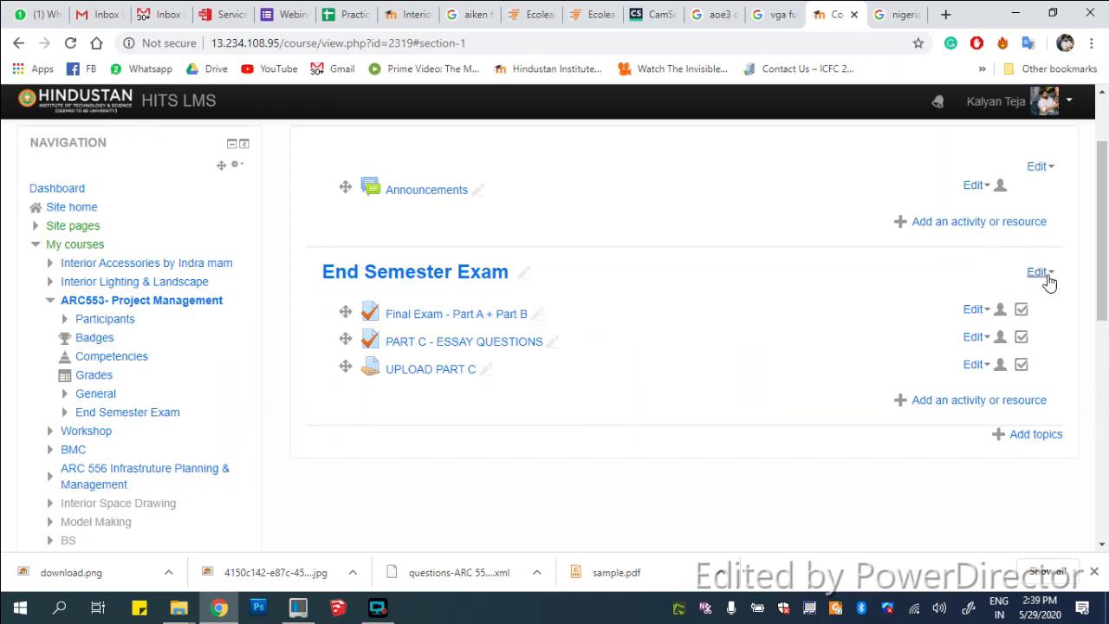
click(1040, 275)
click(919, 499)
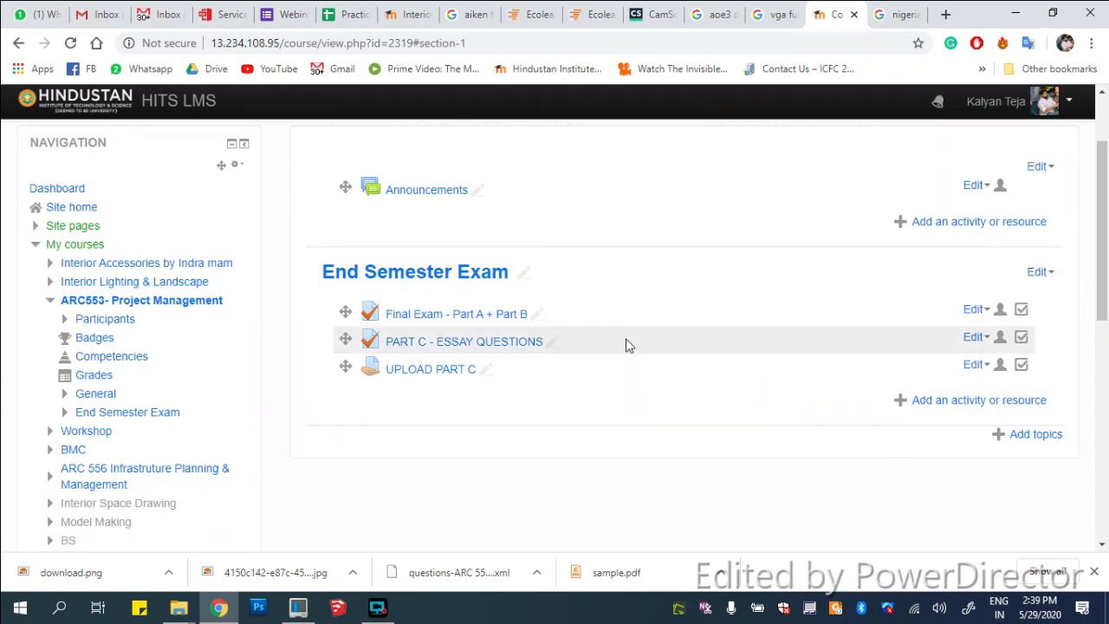
scroll(604, 339, up, 2)
scroll(636, 355, down, 1)
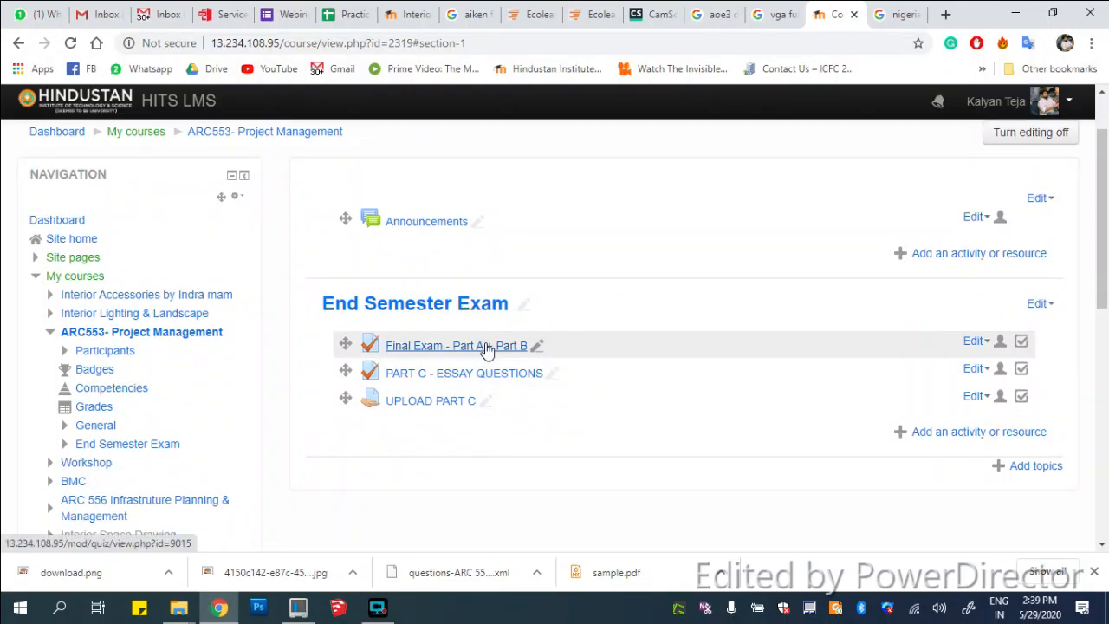
Start a preview attempt of the Final Exam - Part A + Part B quiz using the quiz password.
click(487, 347)
scroll(718, 376, down, 2)
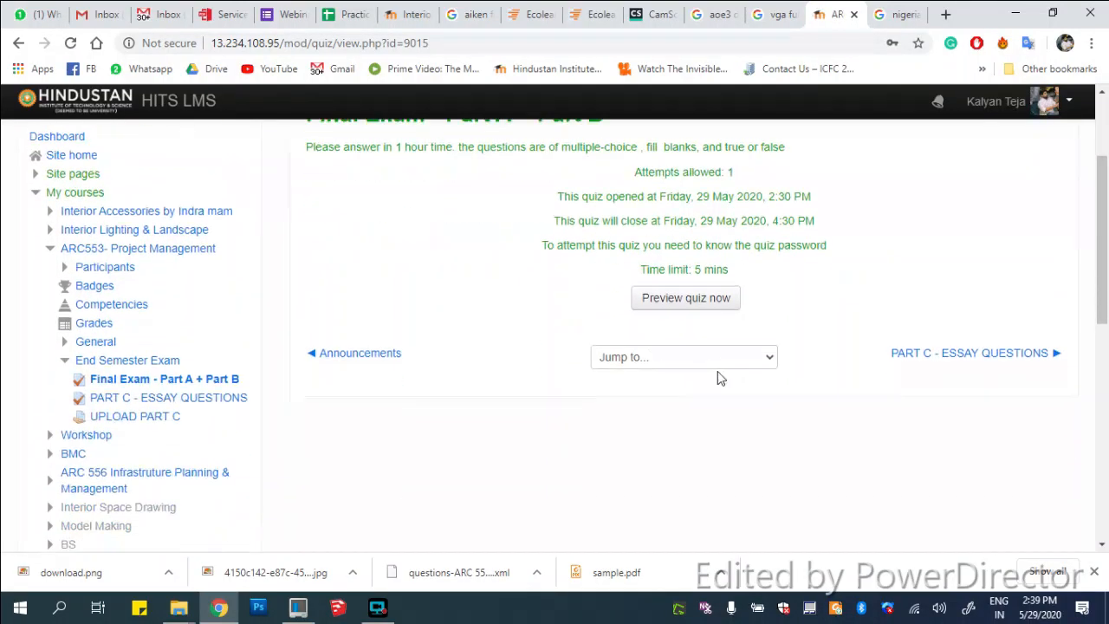
click(724, 299)
click(582, 296)
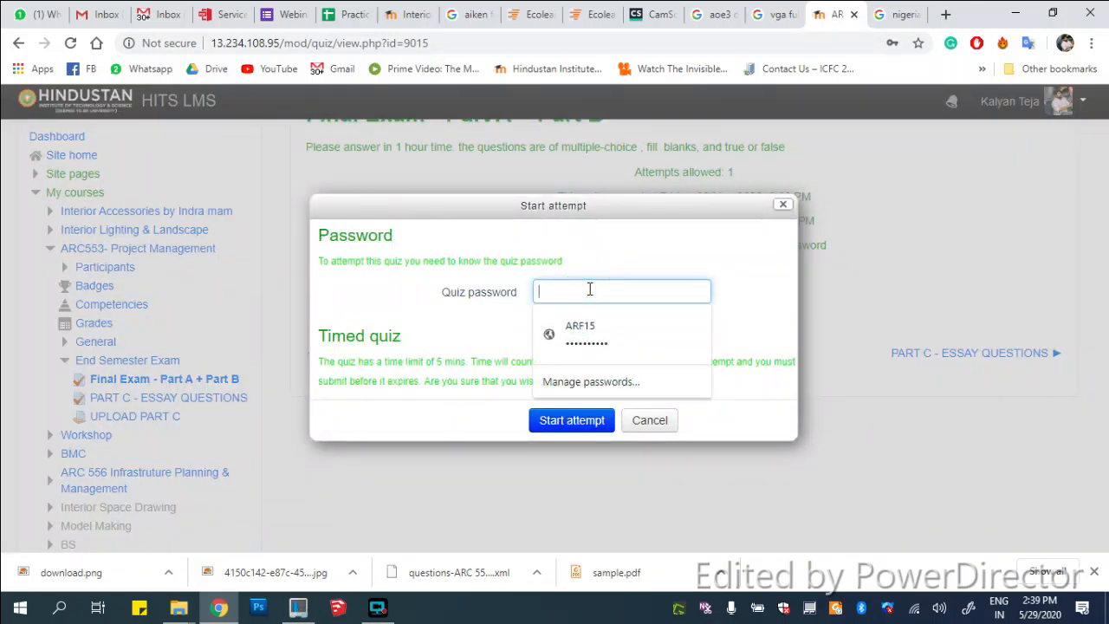
text(a)
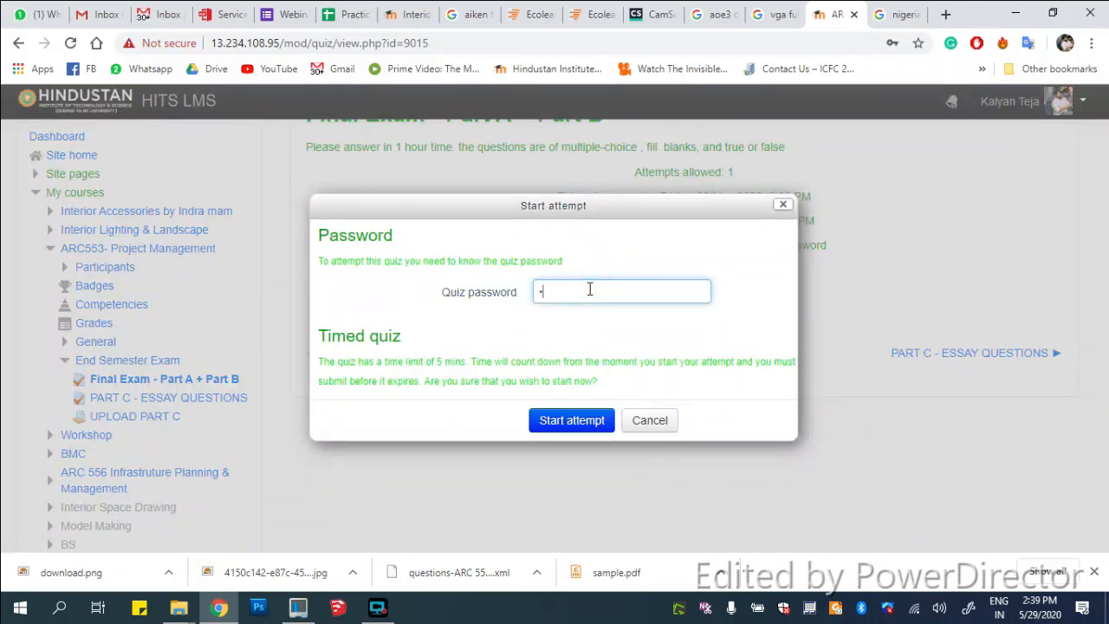
click(574, 422)
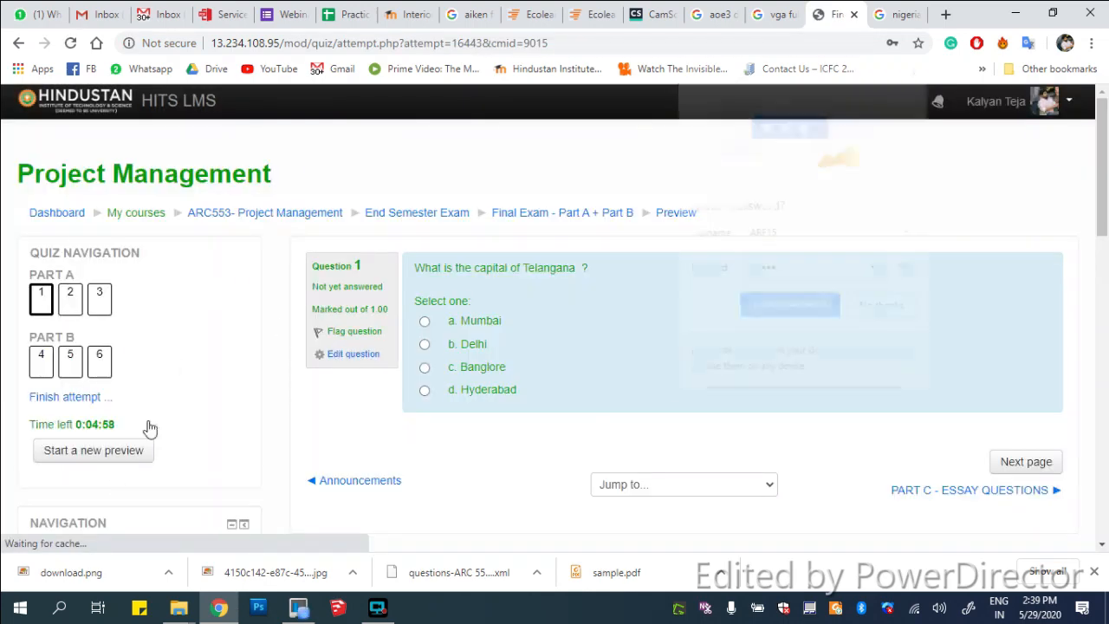
Dismiss the browser's password prompt, look over the first question, and go back to the quiz overview.
scroll(139, 444, down, 2)
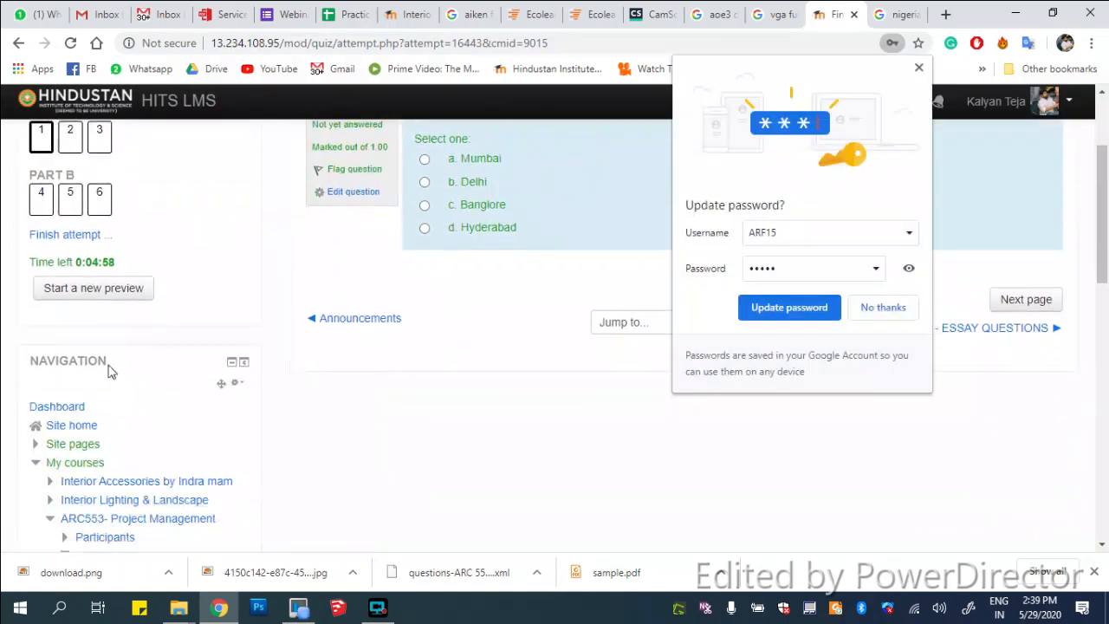
click(919, 68)
scroll(128, 311, up, 1)
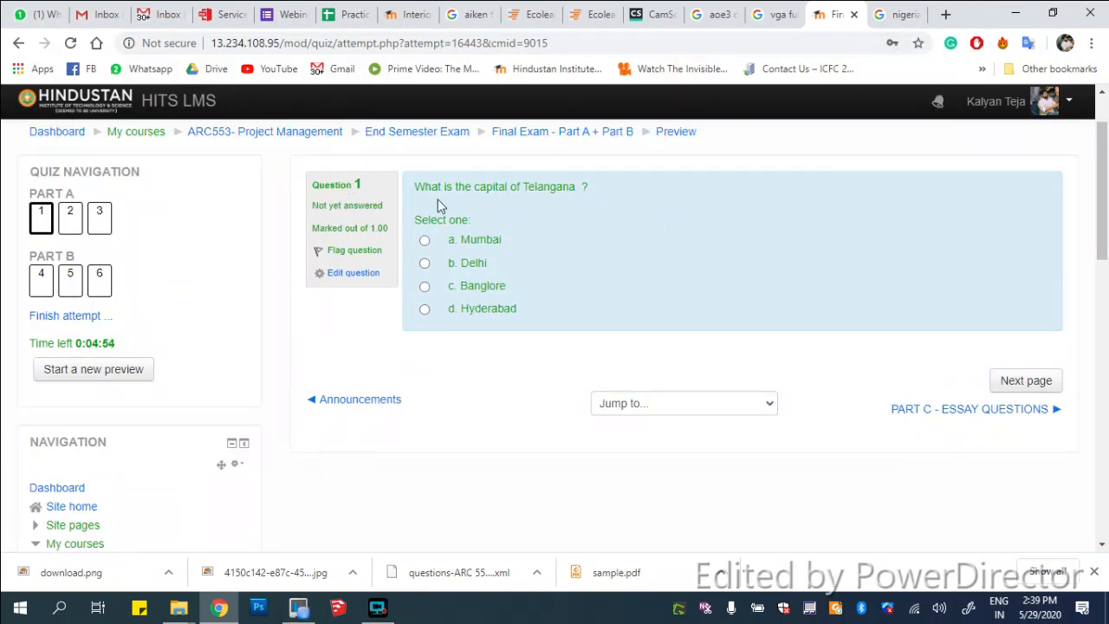
scroll(258, 341, down, 4)
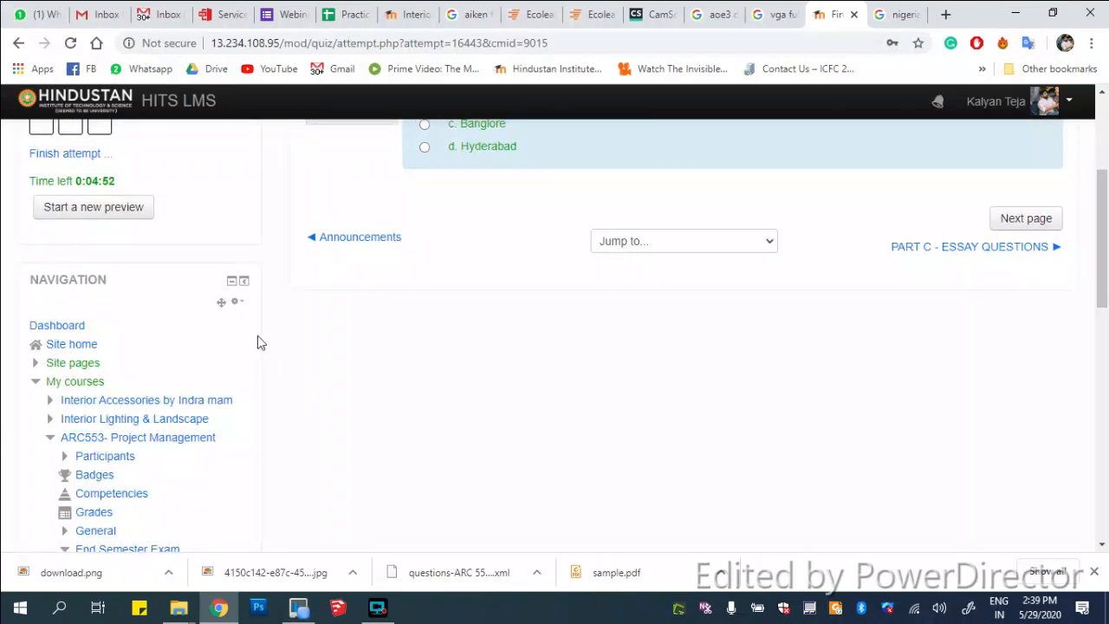
scroll(266, 376, up, 1)
scroll(267, 376, up, 3)
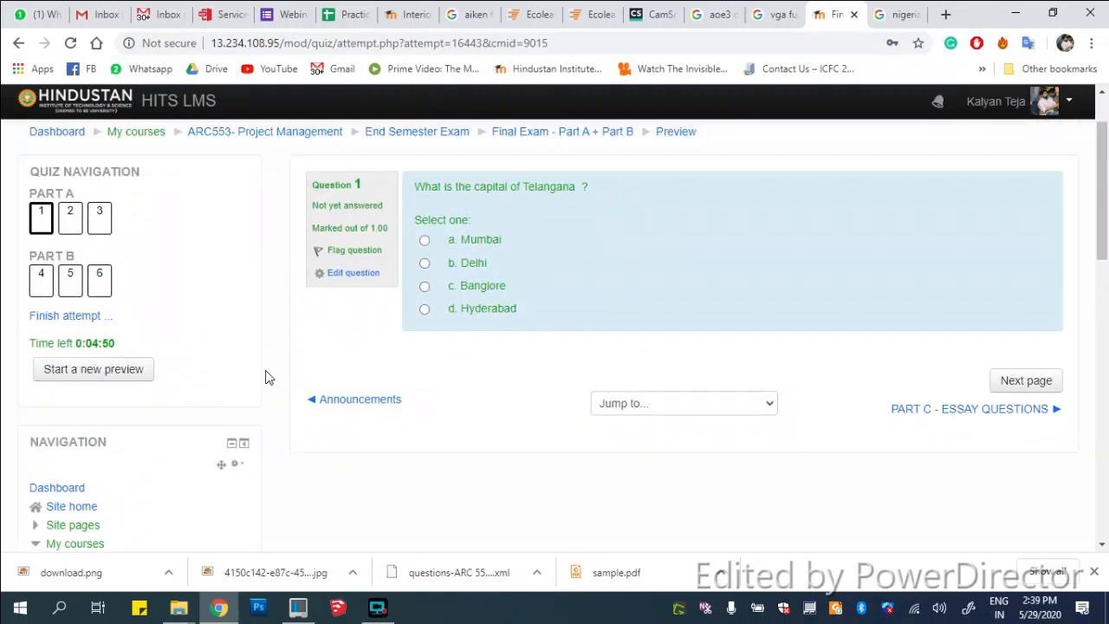
scroll(267, 376, up, 1)
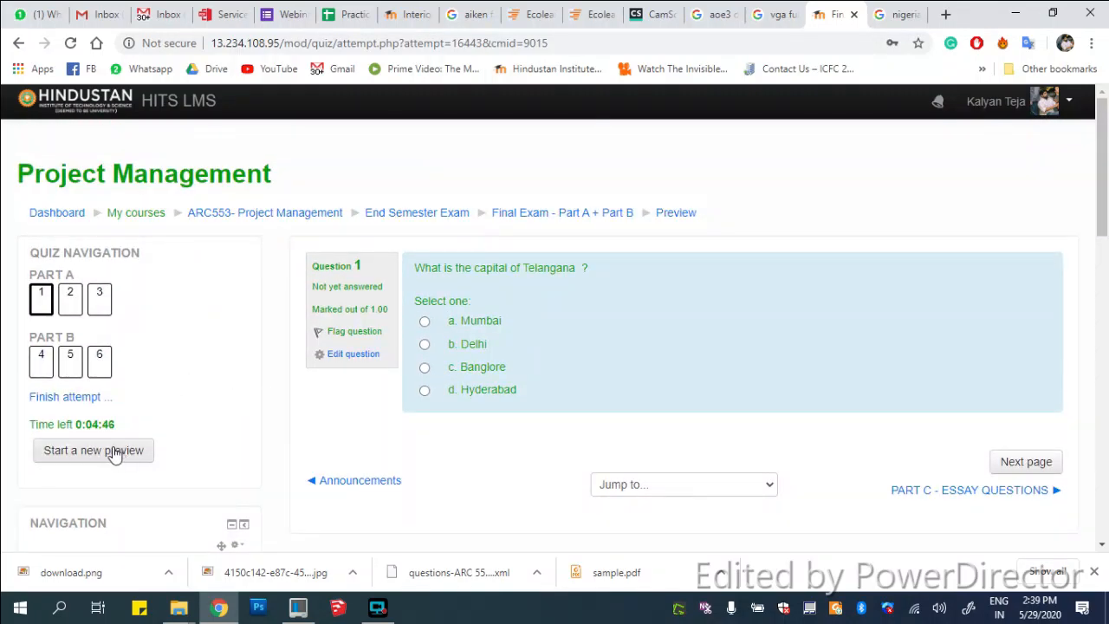
click(18, 42)
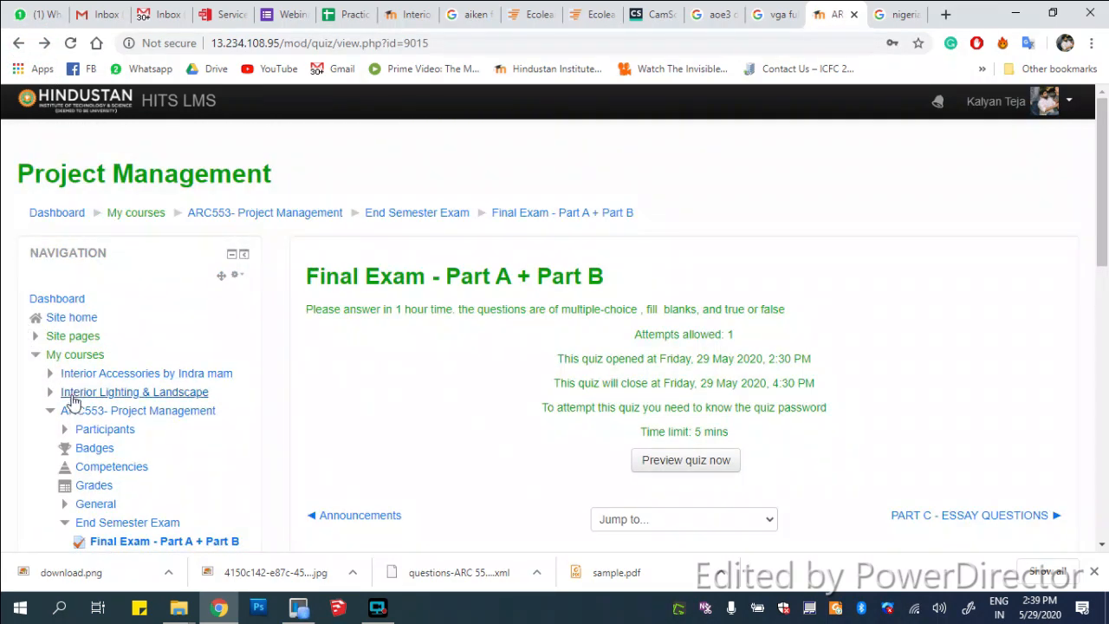
Collapse the ARC553- Project Management course in navigation and log out of the site.
click(51, 411)
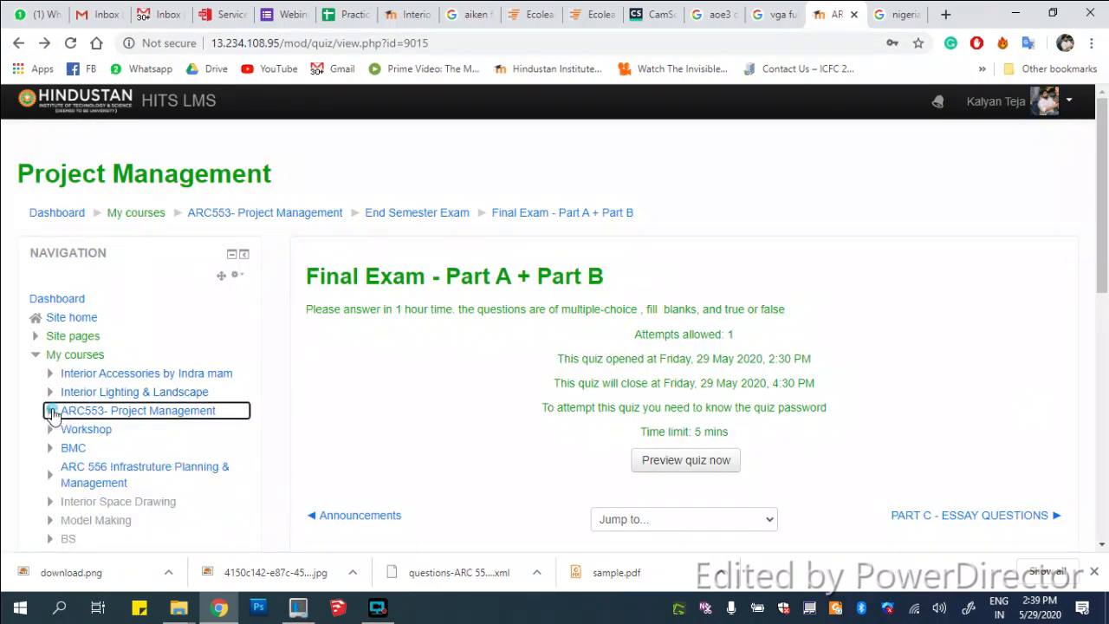
click(1067, 106)
click(1015, 299)
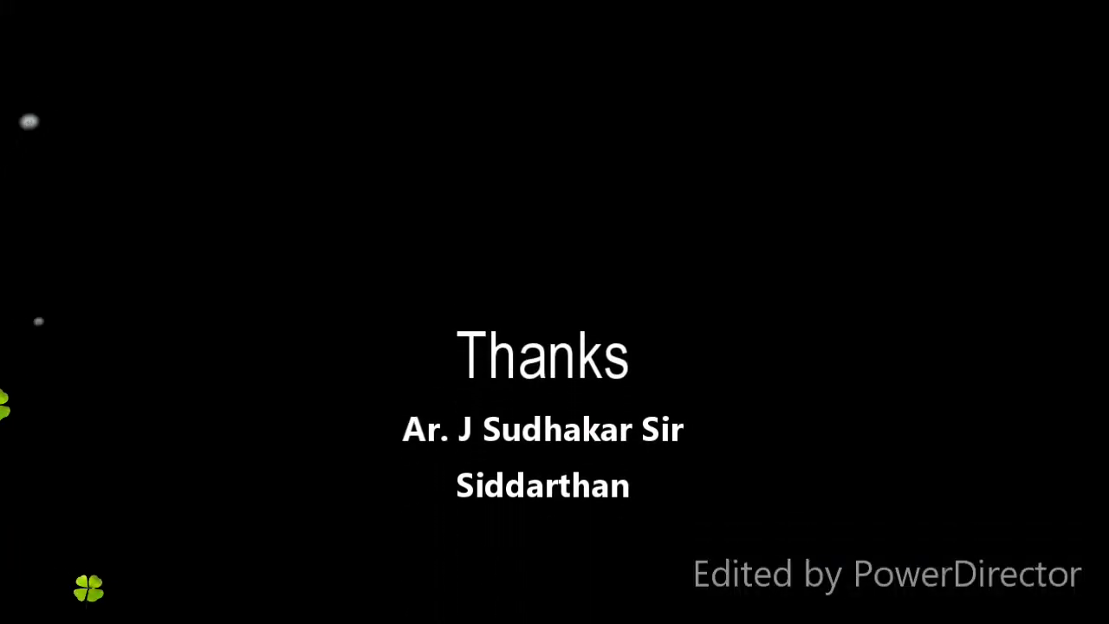